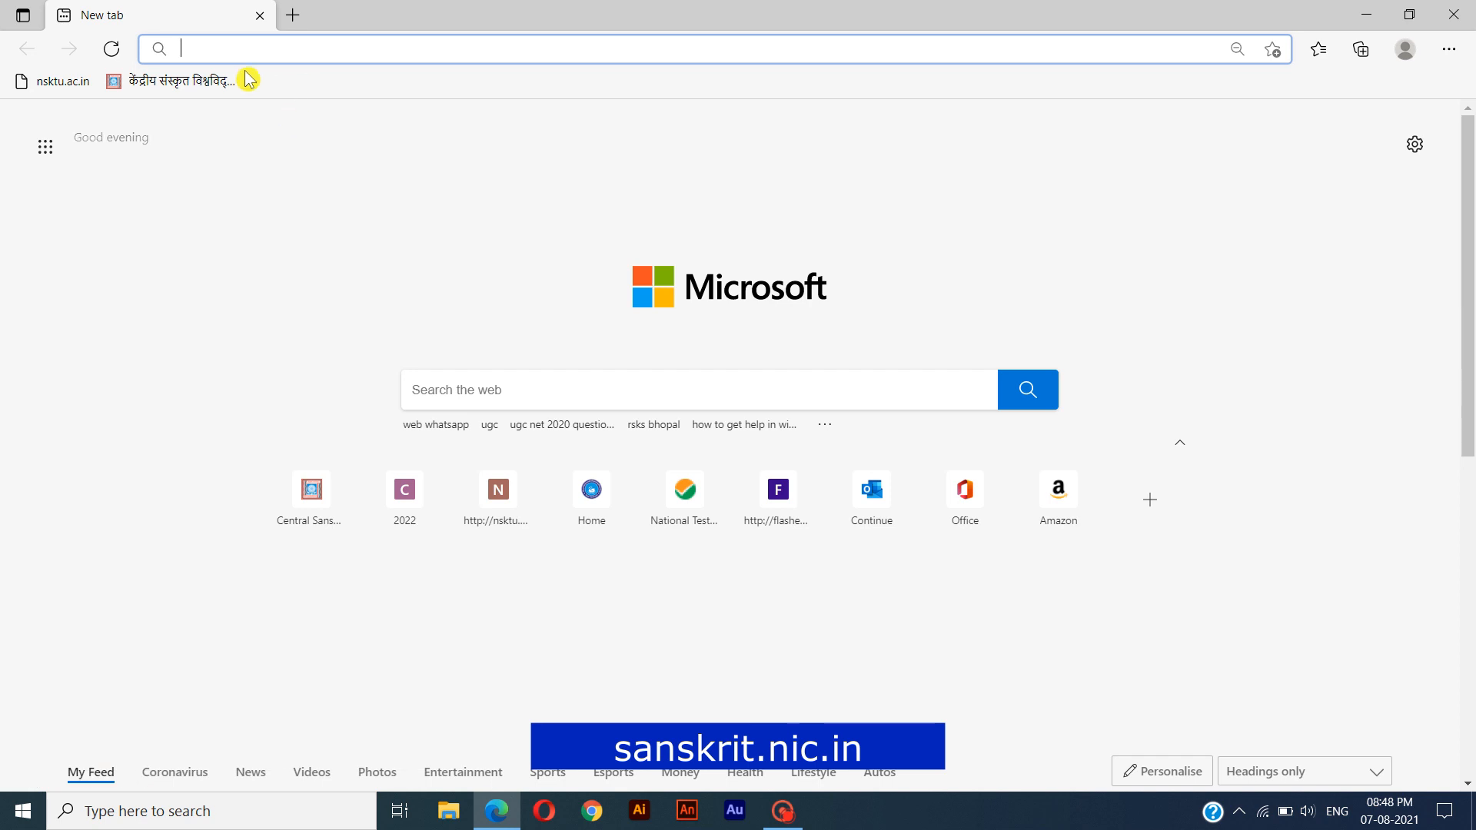
Open the Central Sanskrit University website at sanskrit.nic.in.
text(sanskrit.nic.in)
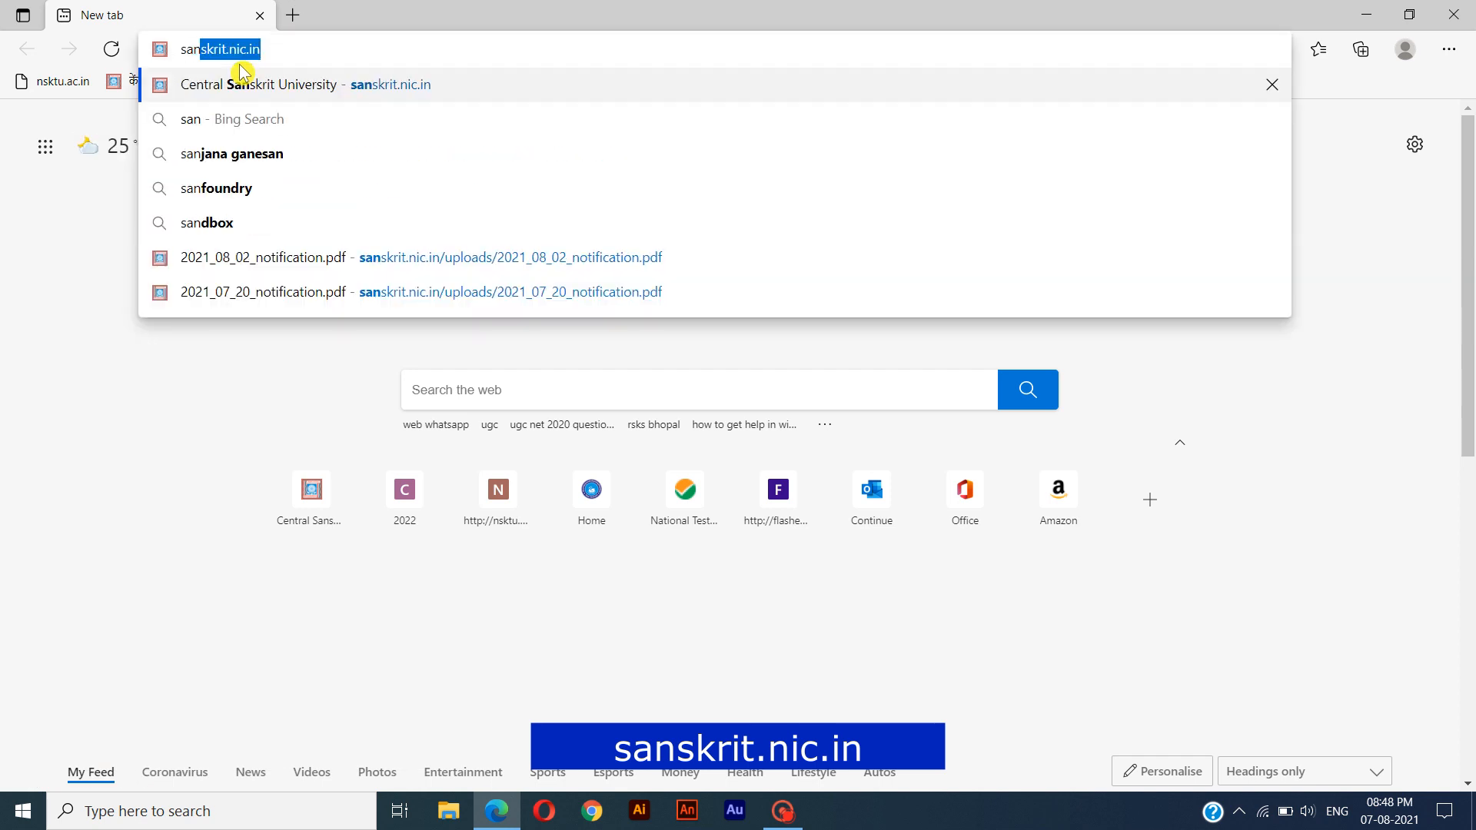
key(Right)
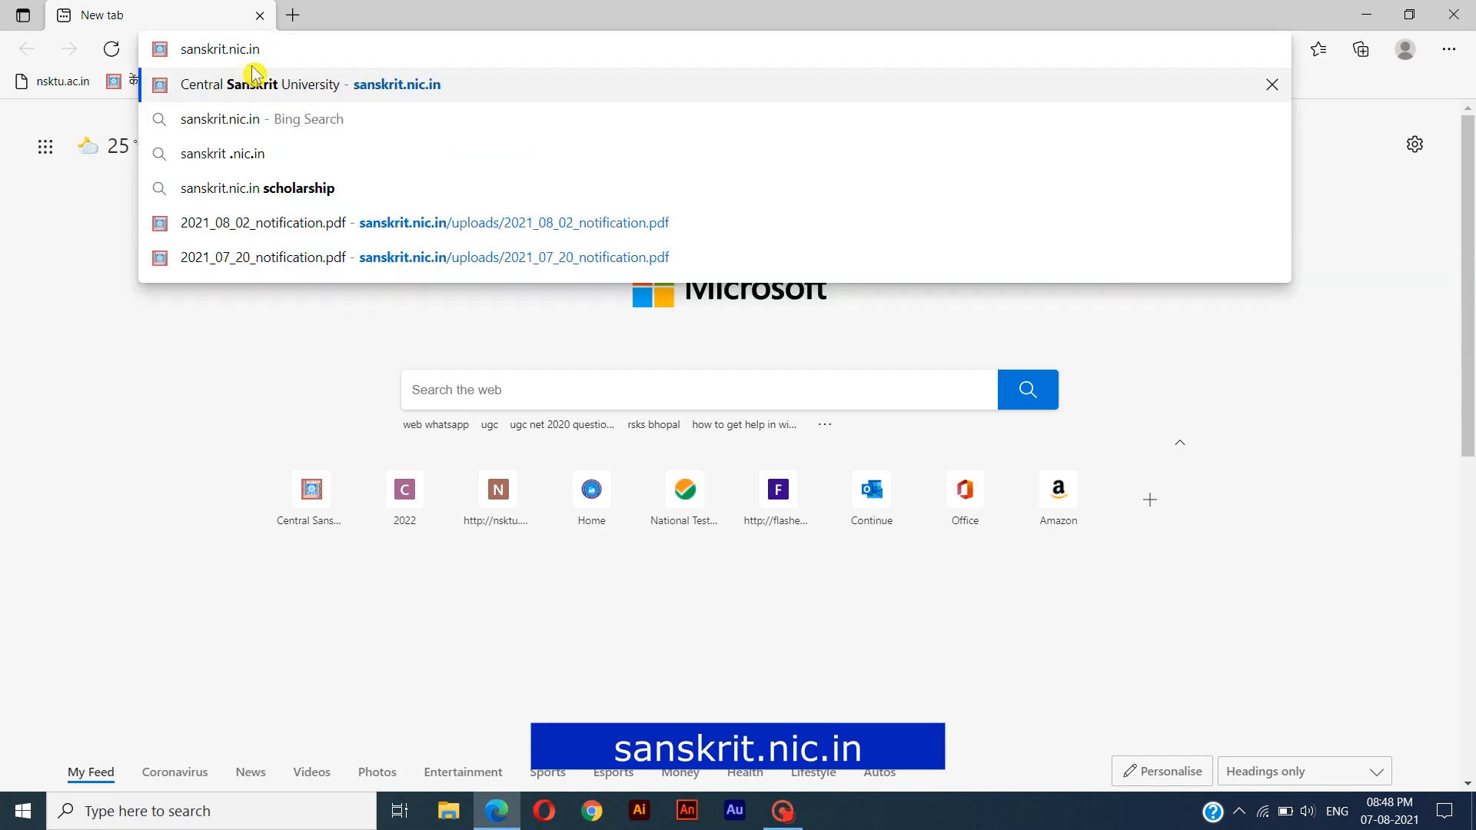
key(Return)
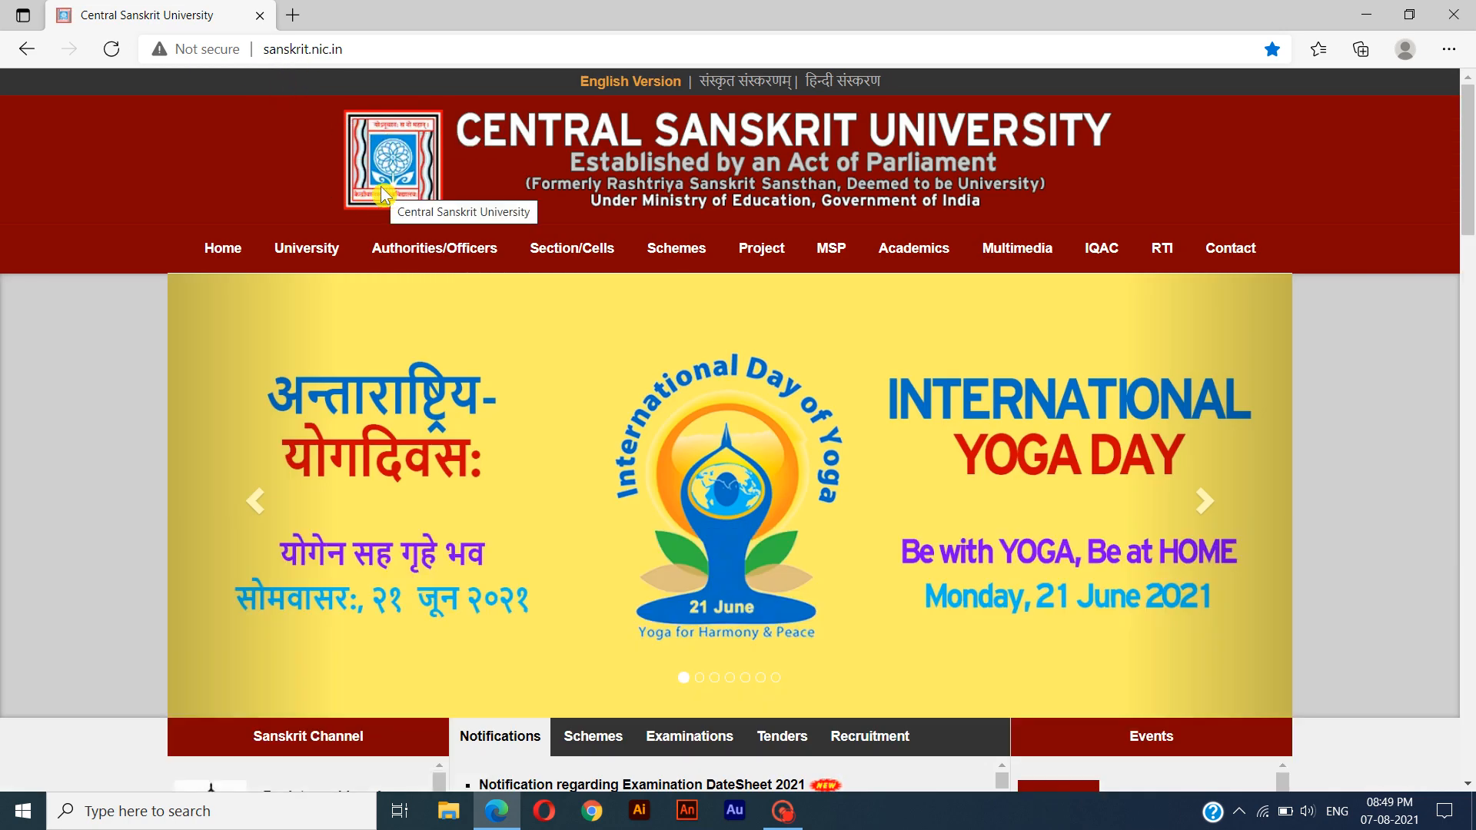
Find the notification about Shastri first-year admission posted on 02/08/2021 and select its text.
scroll(381, 190, down, 2)
scroll(382, 187, down, 4)
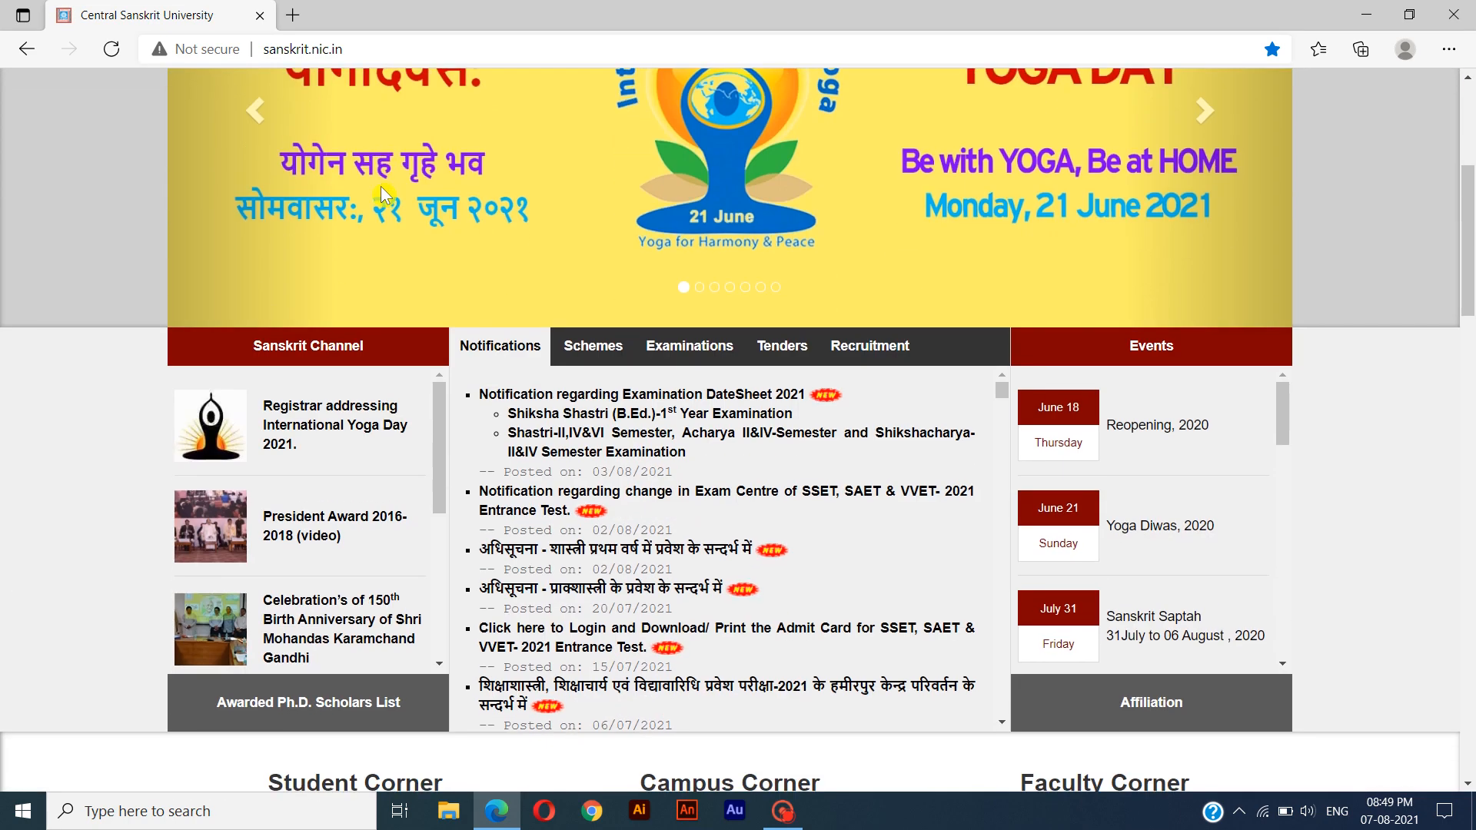
scroll(381, 192, down, 1)
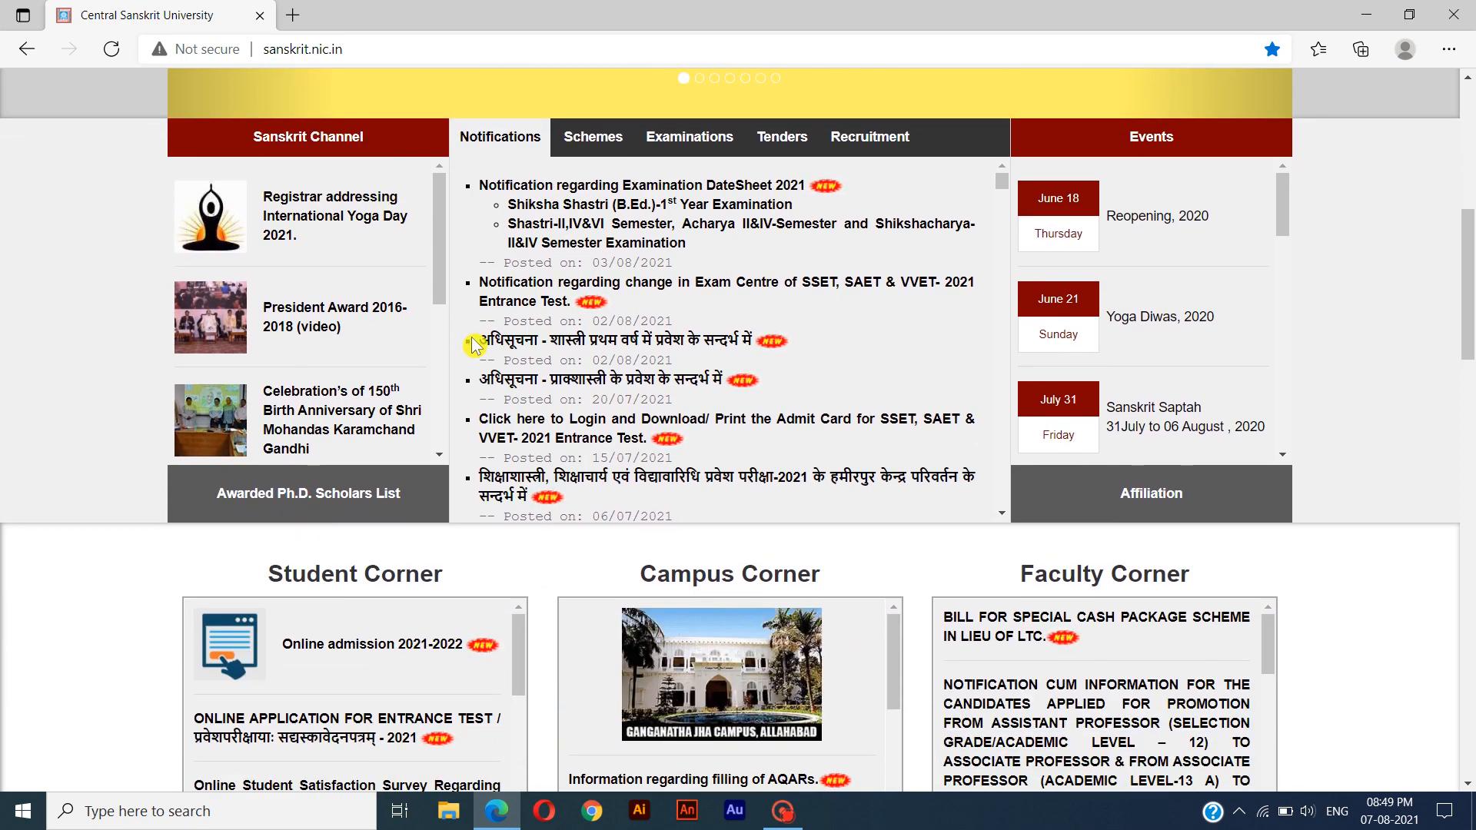
drag(479, 340, 714, 365)
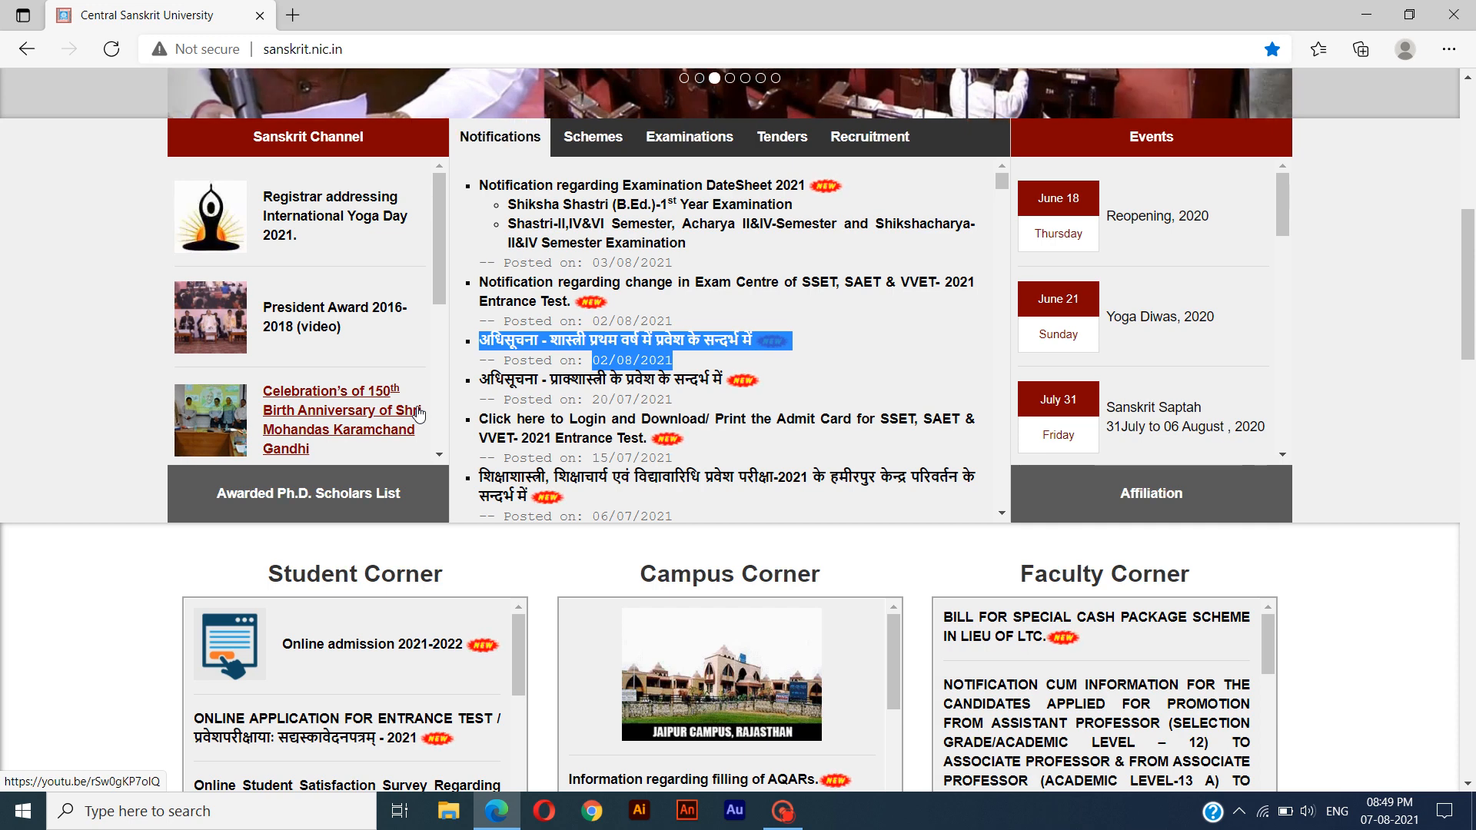
Open the "Online admission 2021-2022" link in the Student Corner section.
scroll(419, 415, down, 3)
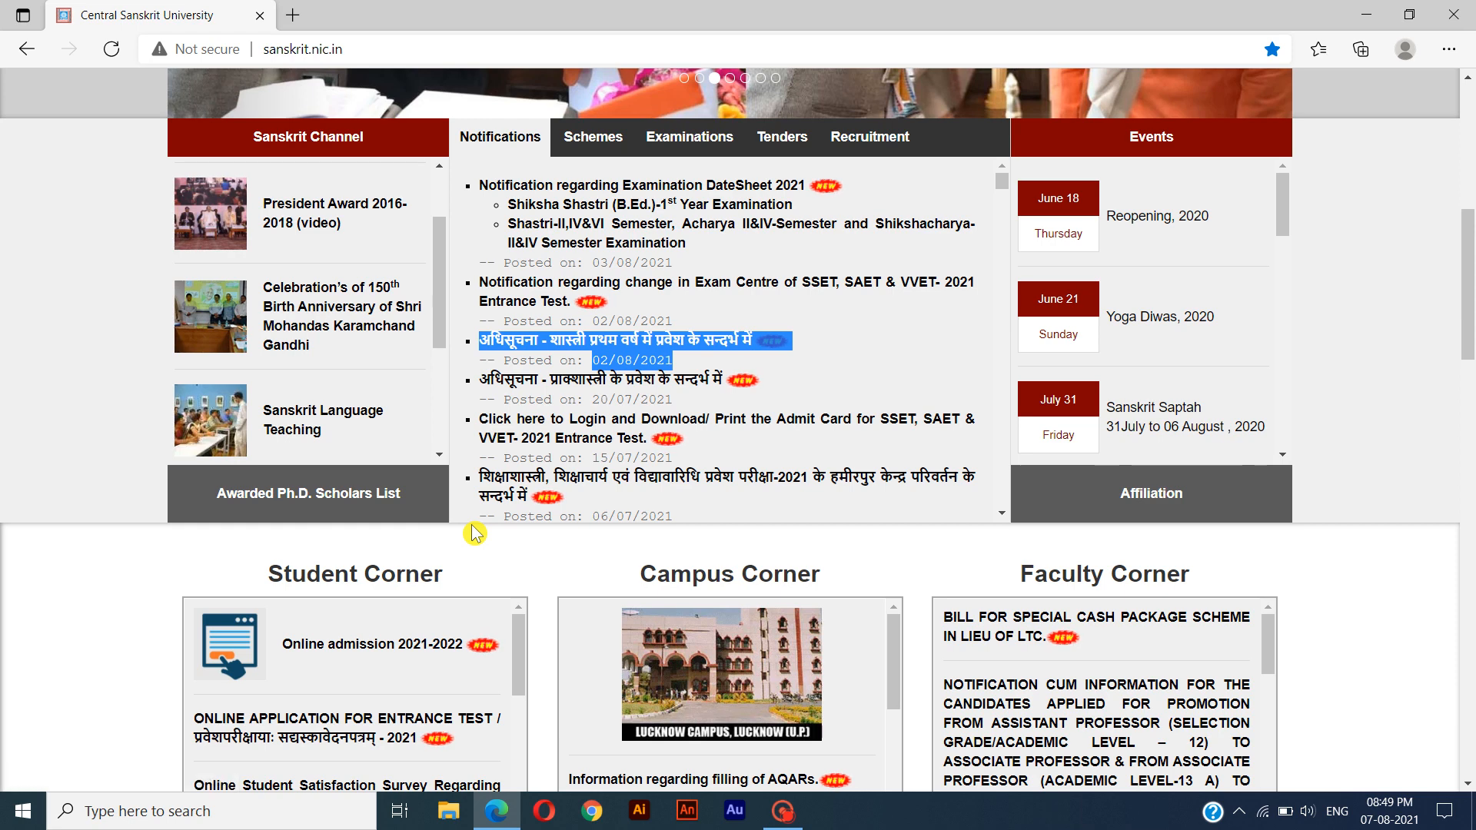
scroll(475, 533, down, 1)
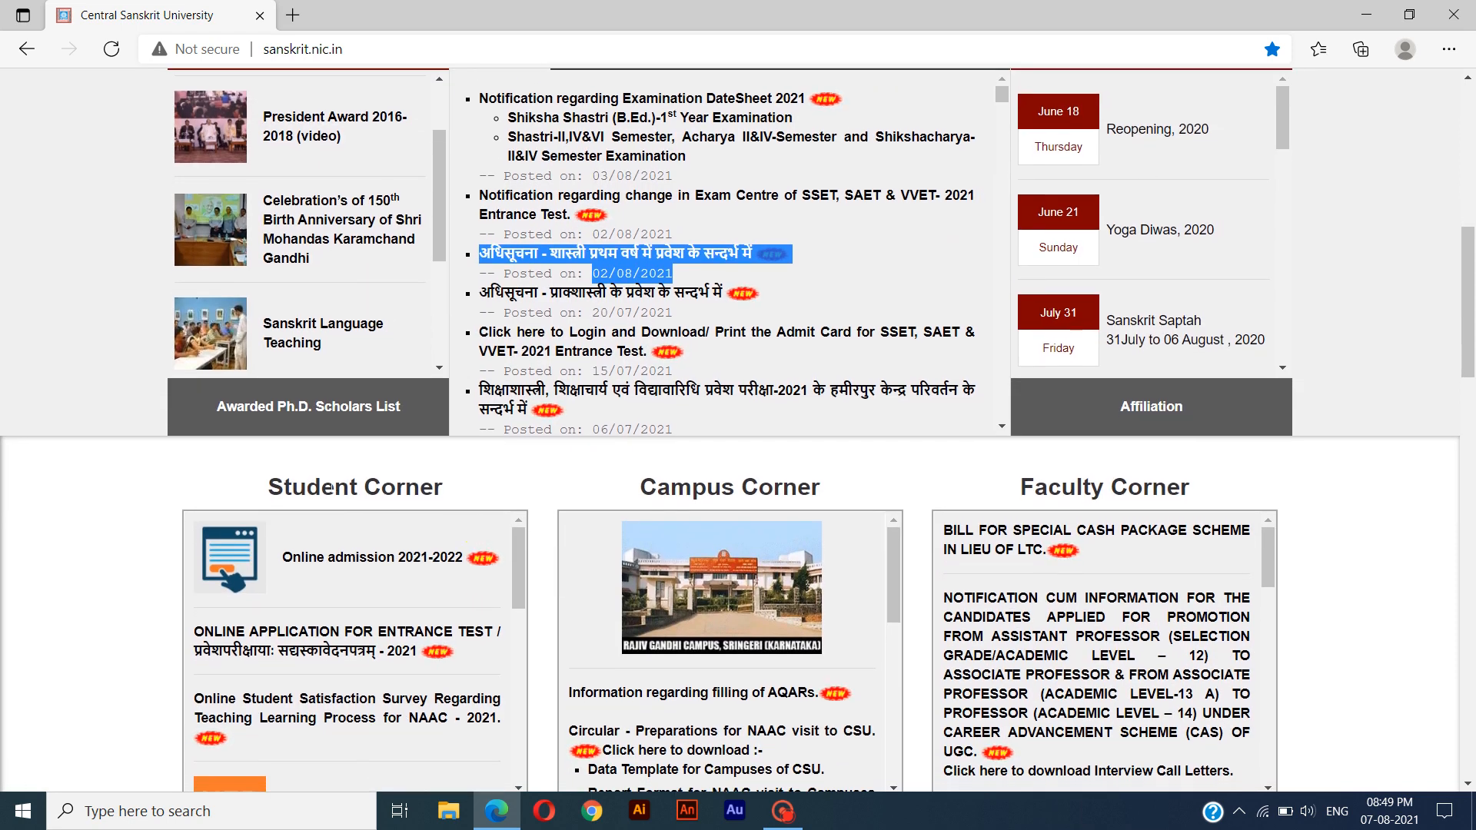
drag(268, 487, 446, 503)
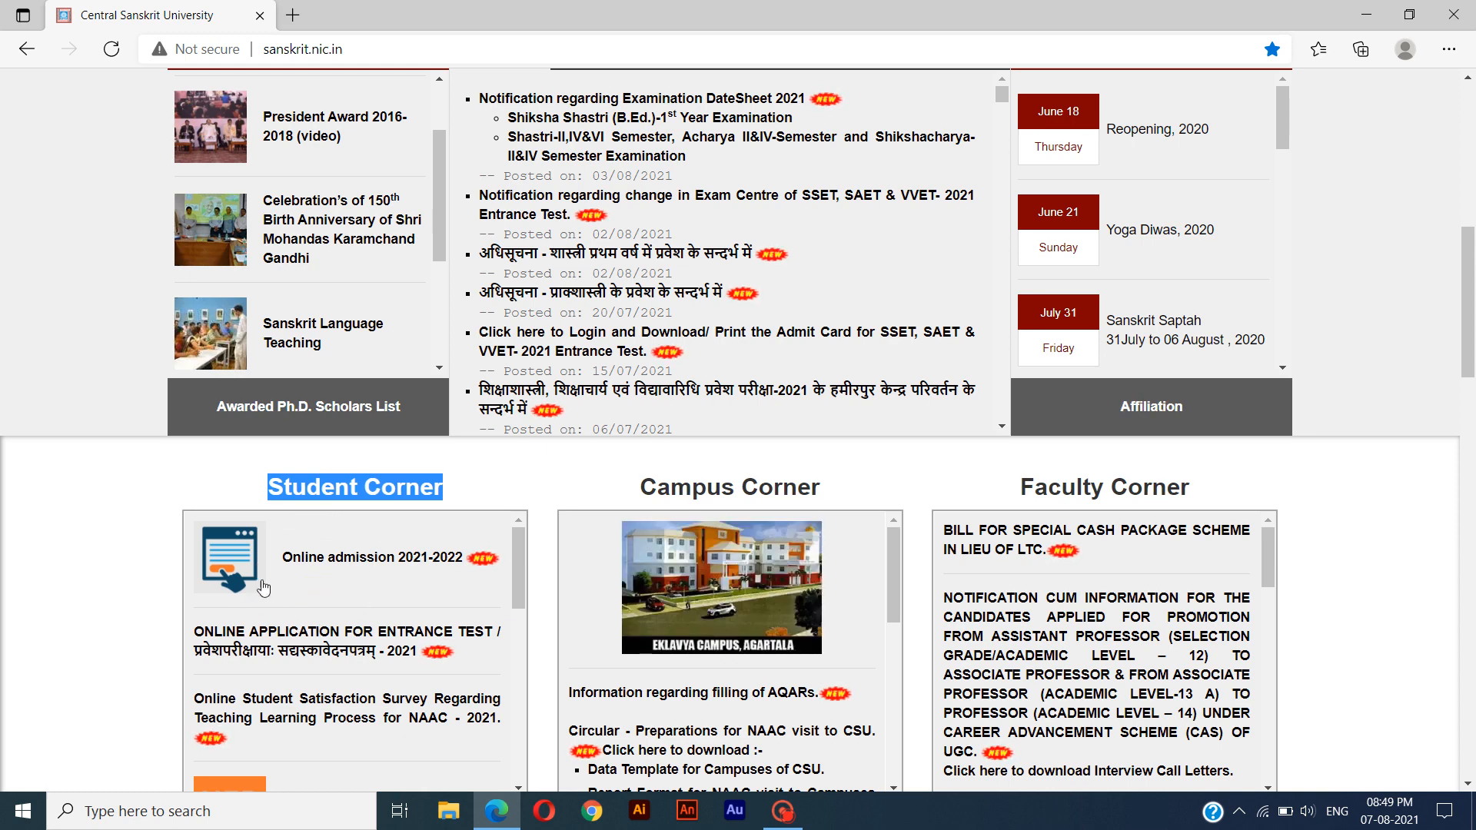
drag(281, 560, 463, 560)
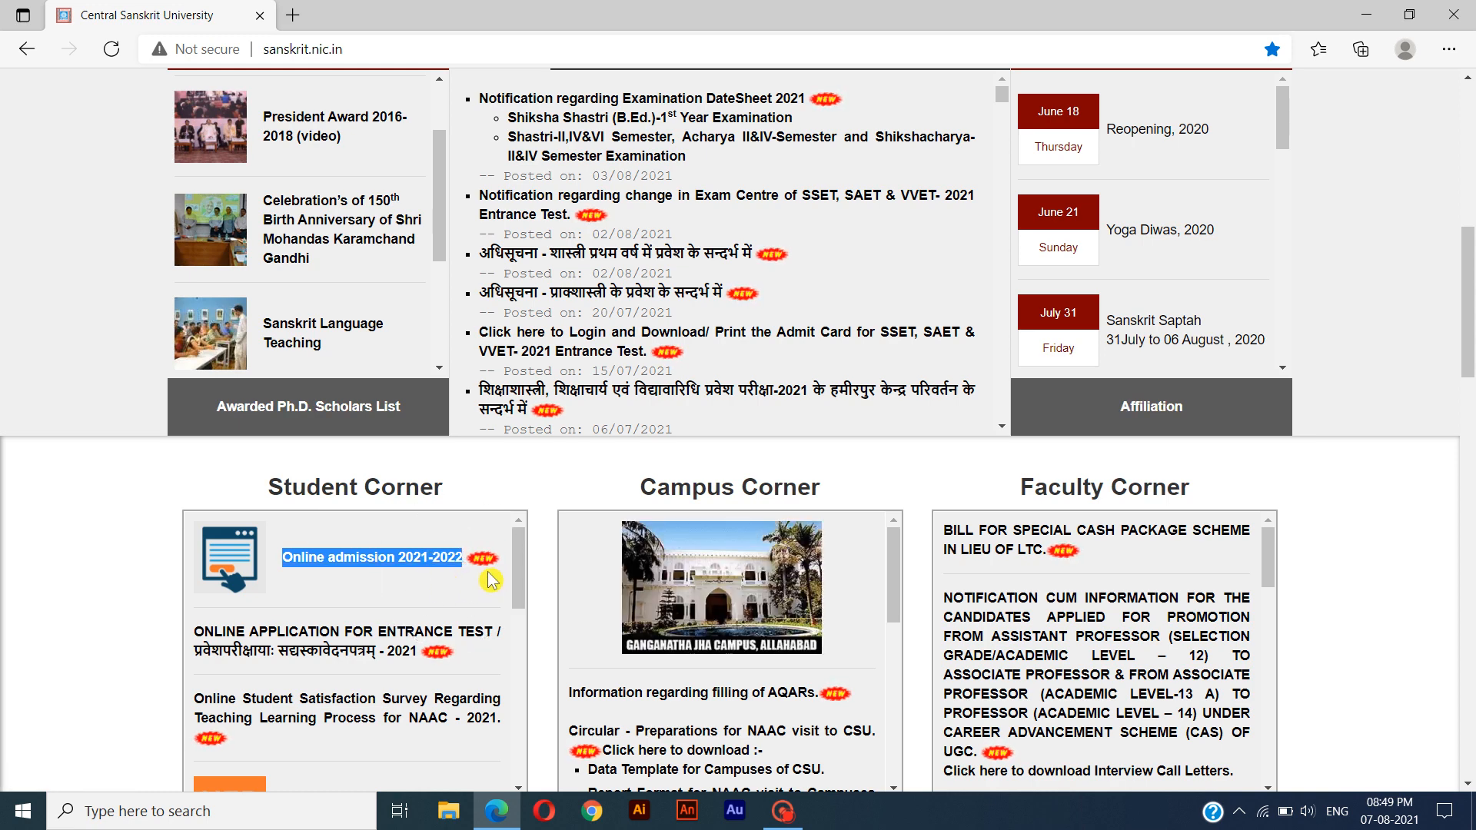
click(358, 559)
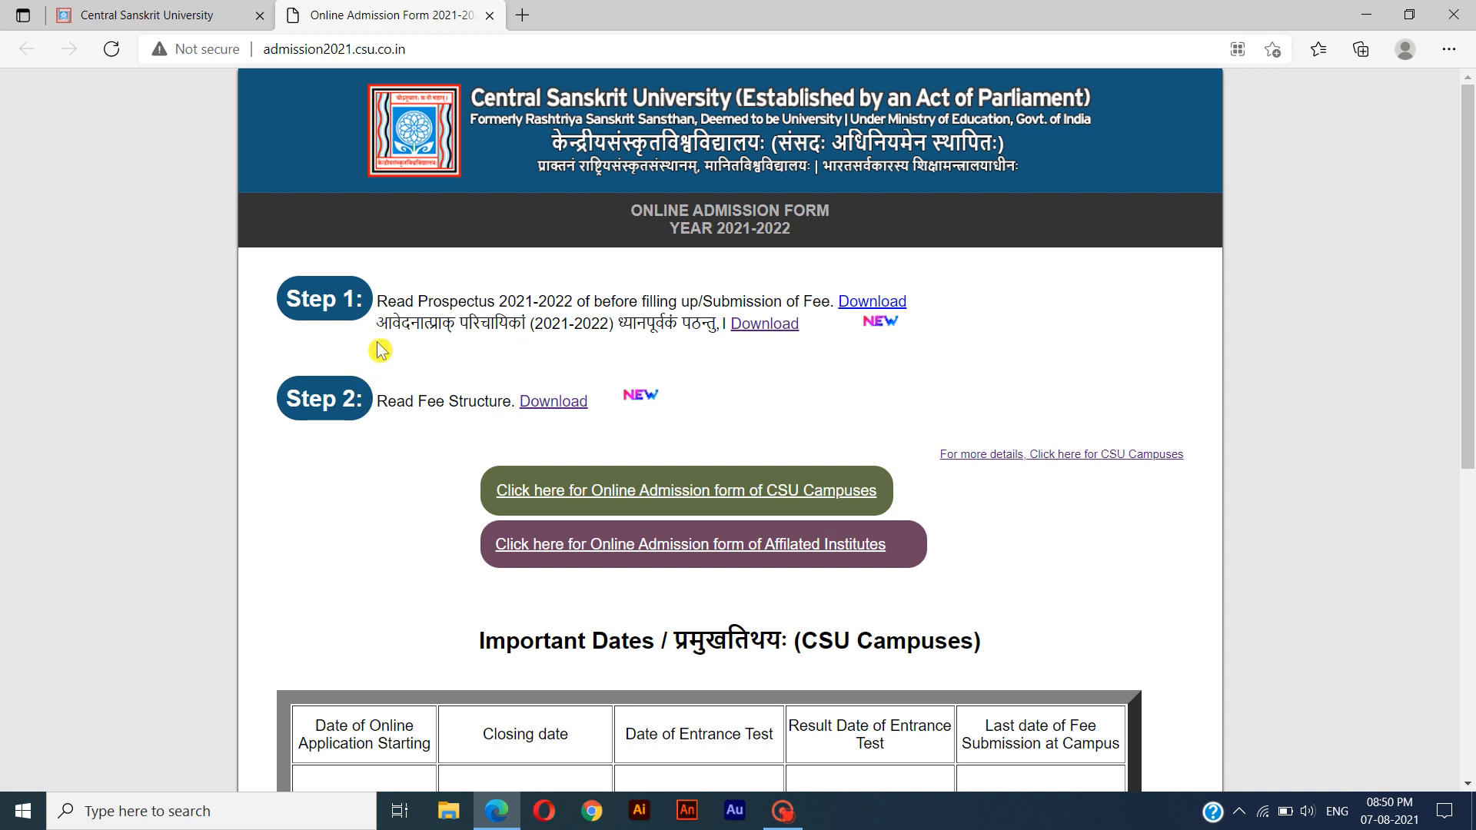
Open the Hindi Prospectus 2021-2022 PDF offered under Step 1 of the admission page.
click(333, 328)
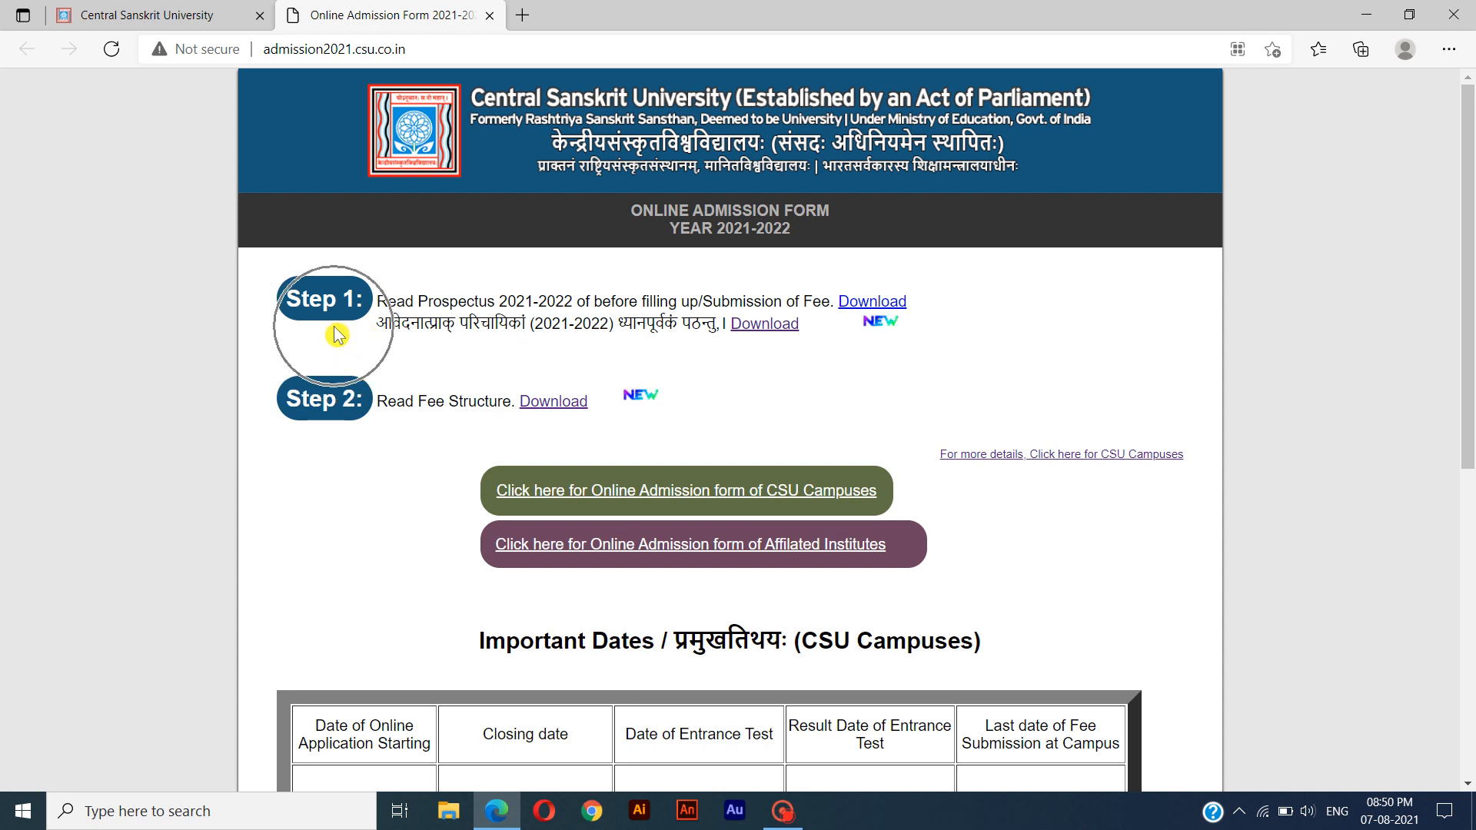
click(373, 330)
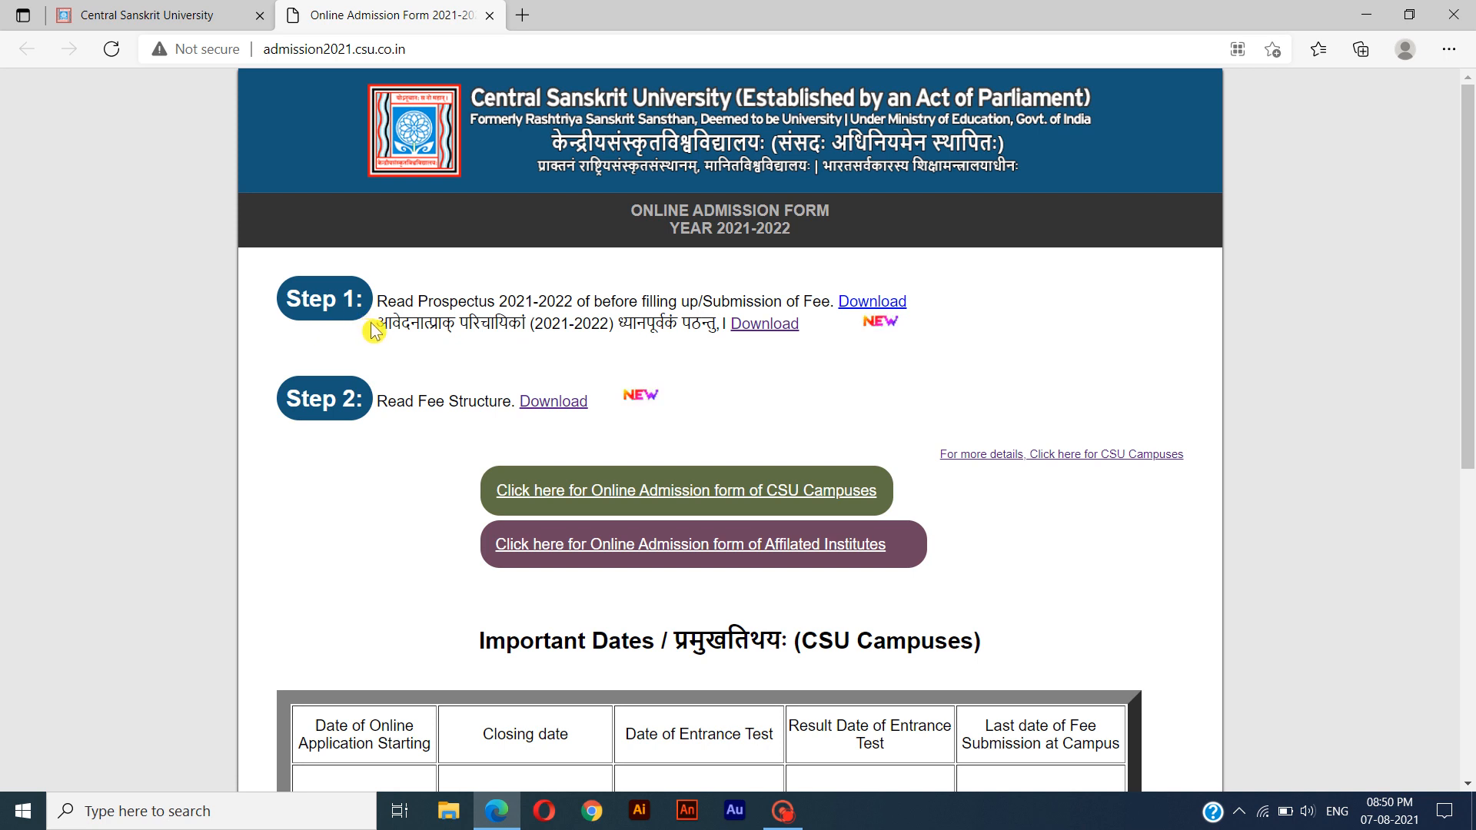
drag(373, 331, 693, 344)
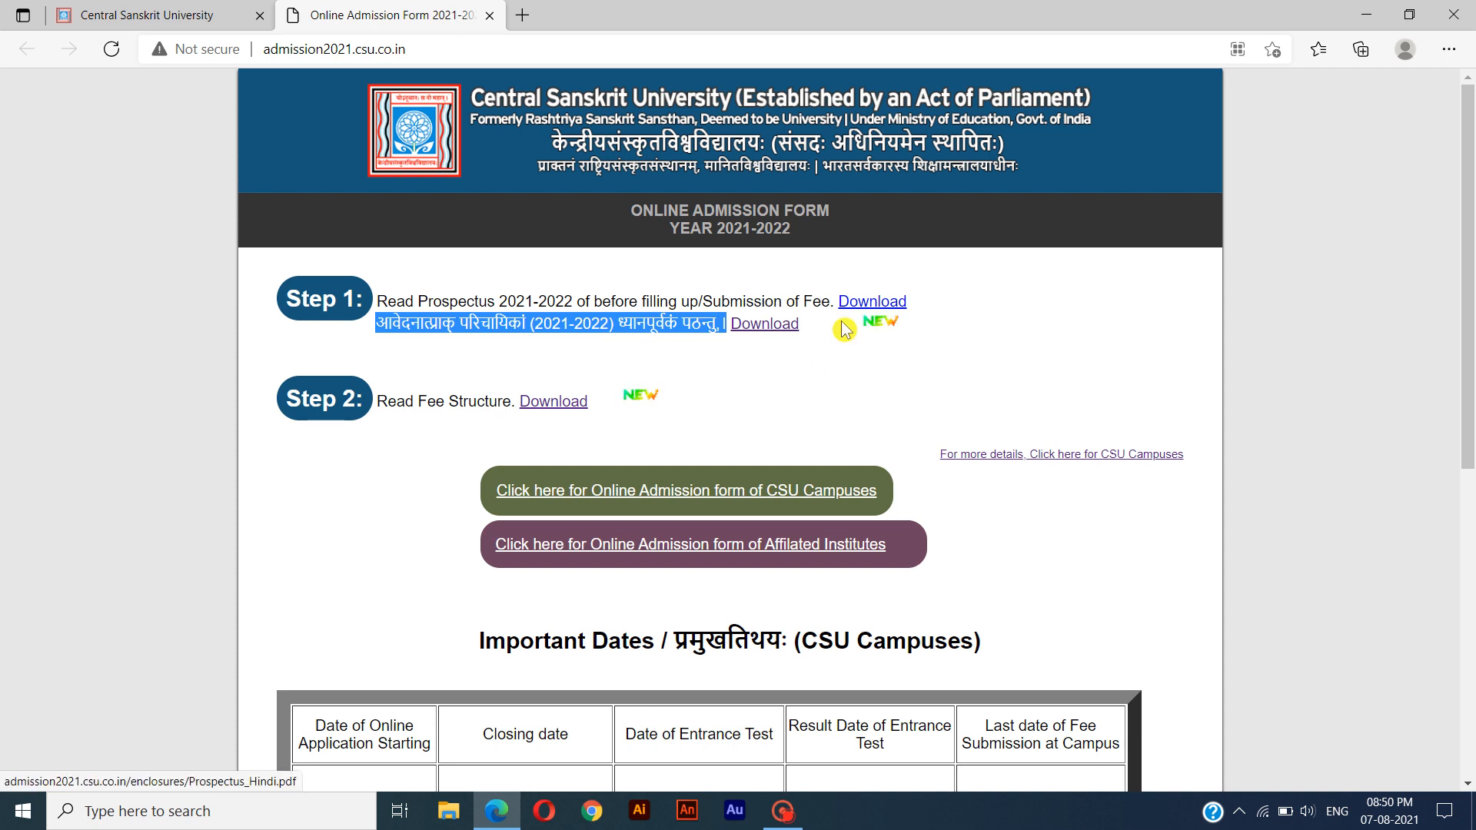
click(761, 327)
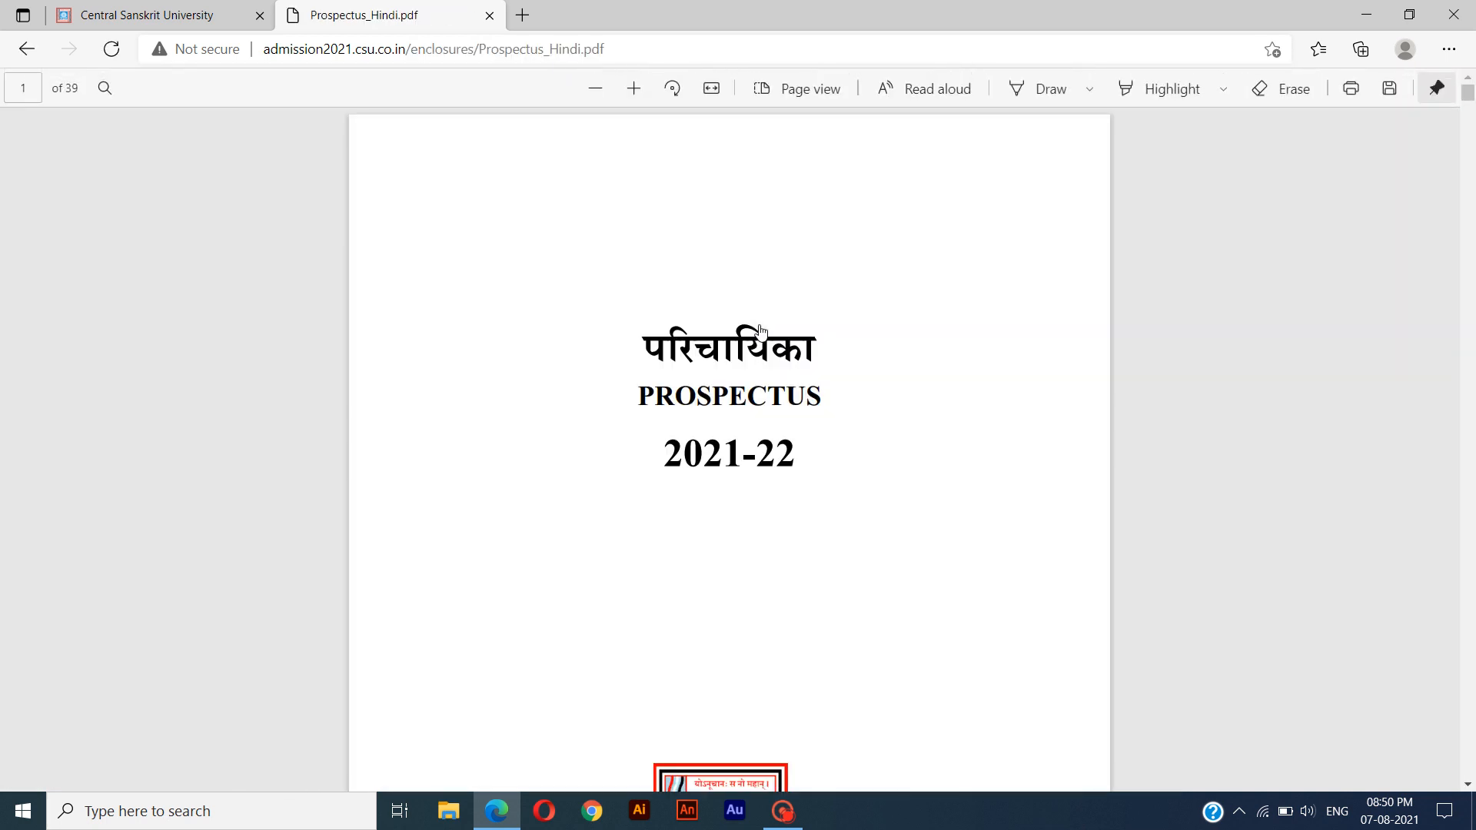
Go to page 12 of the prospectus and highlight the course heading "शास्त्री (बी.ए.)" in green.
click(634, 91)
click(634, 91)
scroll(729, 446, down, 20)
scroll(729, 446, down, 20)
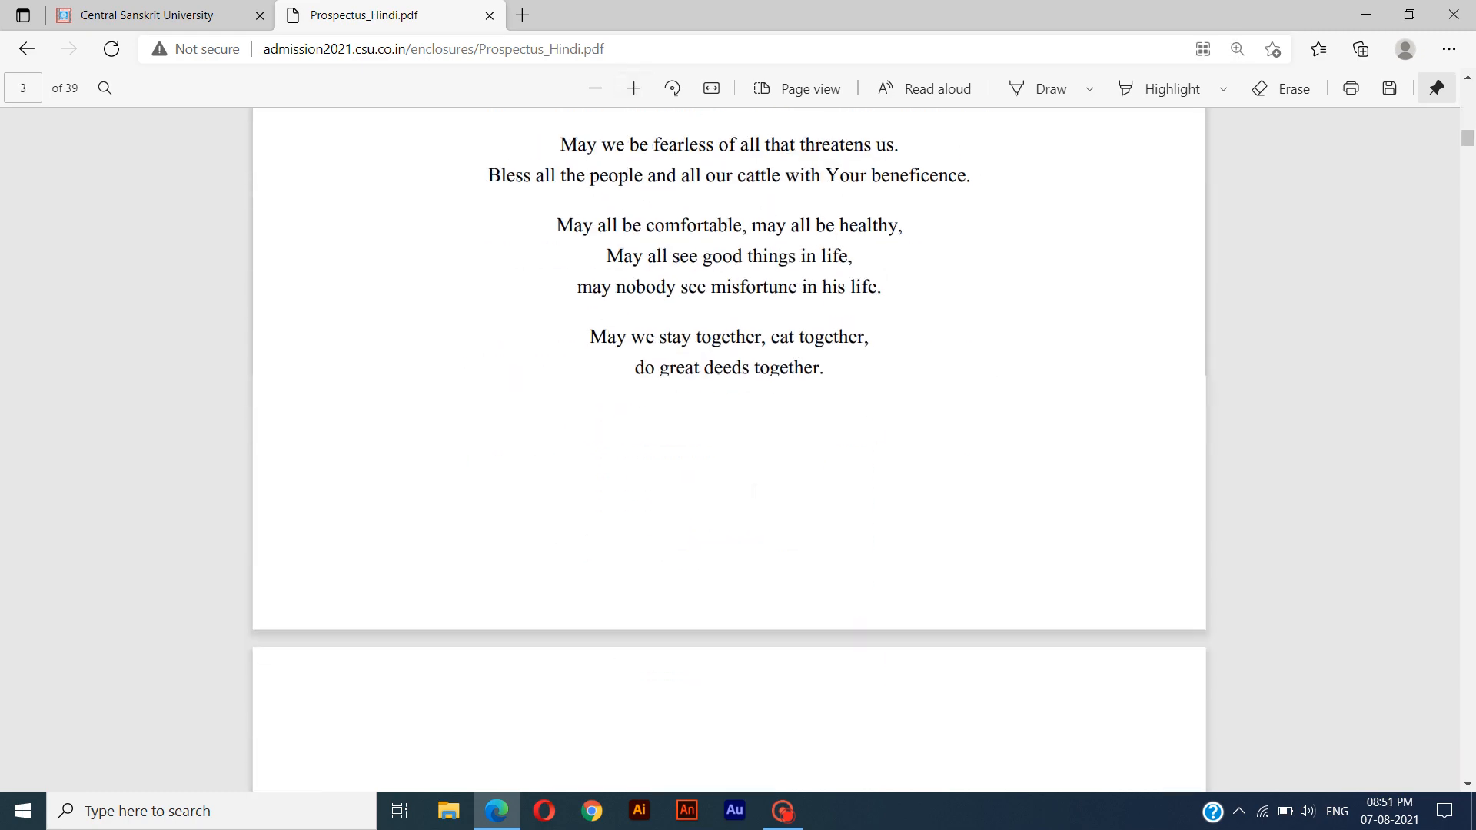
scroll(372, 152, down, 20)
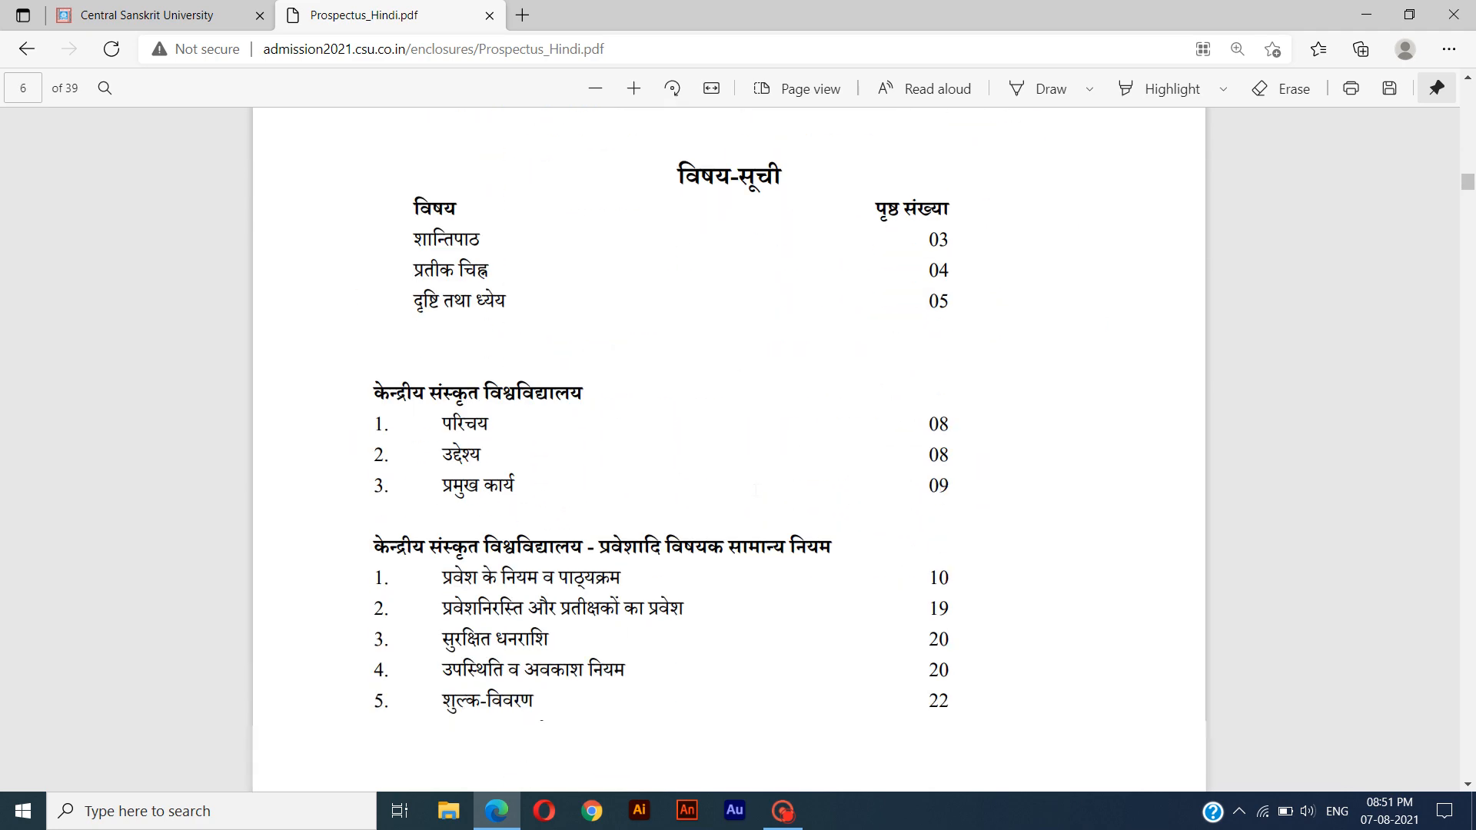
drag(673, 157, 785, 158)
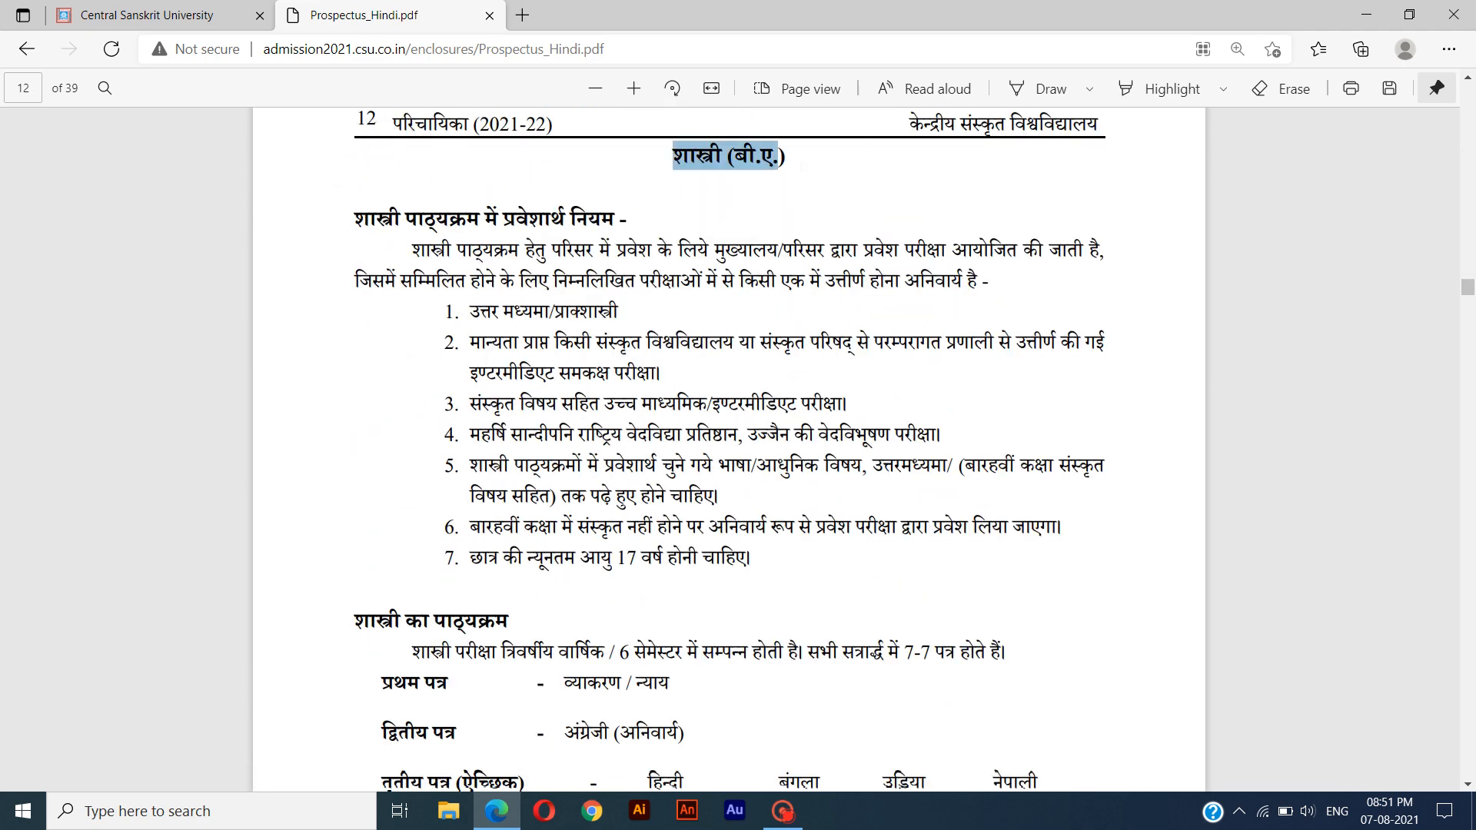
mouse_move(847, 116)
click(997, 143)
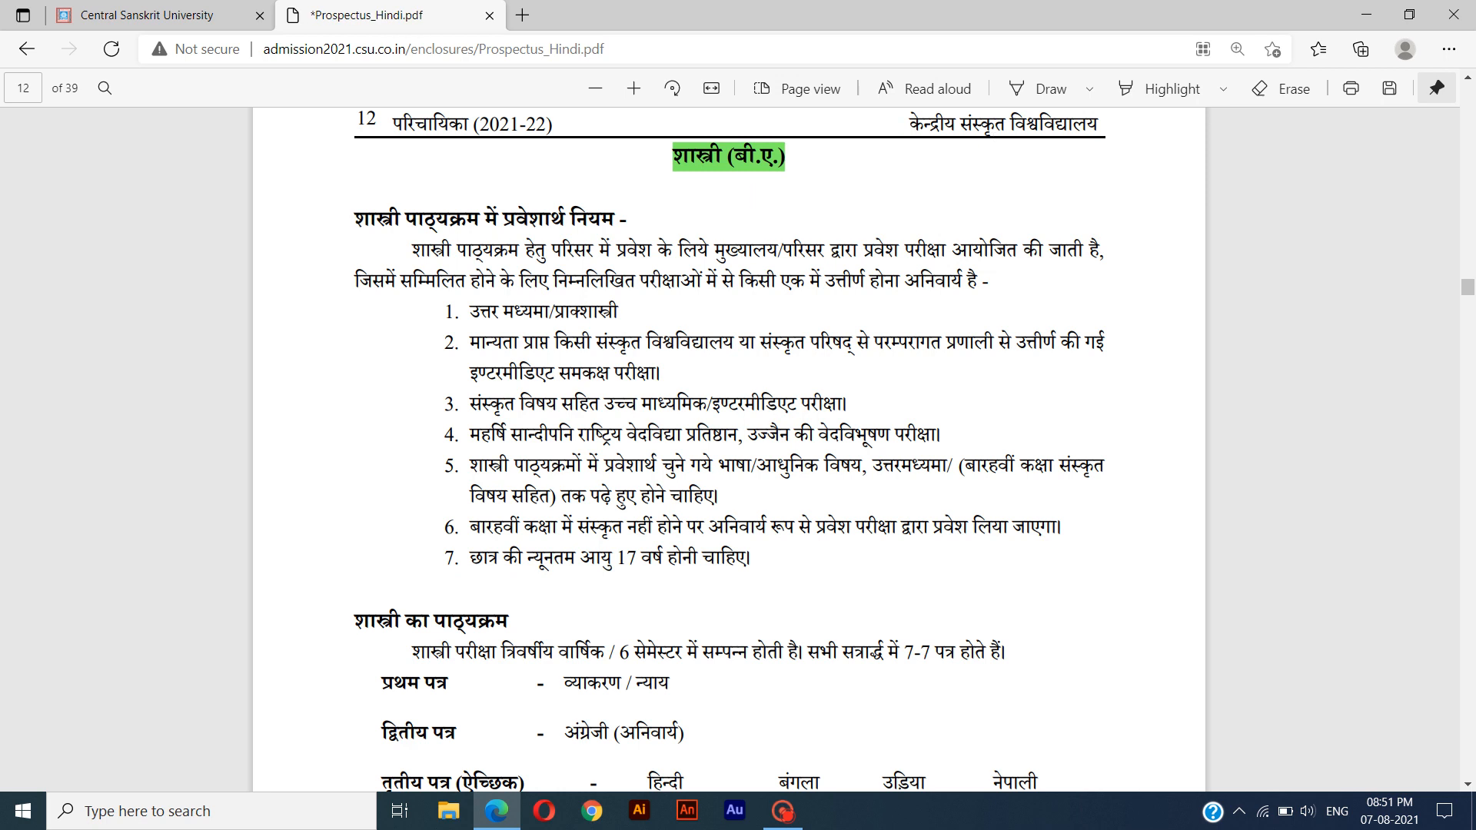
Highlight the heading "शास्त्री पाठ्यक्रम में प्रवेशार्थ नियम" in yellow.
drag(355, 219, 615, 221)
mouse_move(761, 135)
click(845, 145)
Select the entrance-exam paragraph for reading, and highlight rule 7 on the minimum age of 17 years in red.
drag(413, 249, 1008, 282)
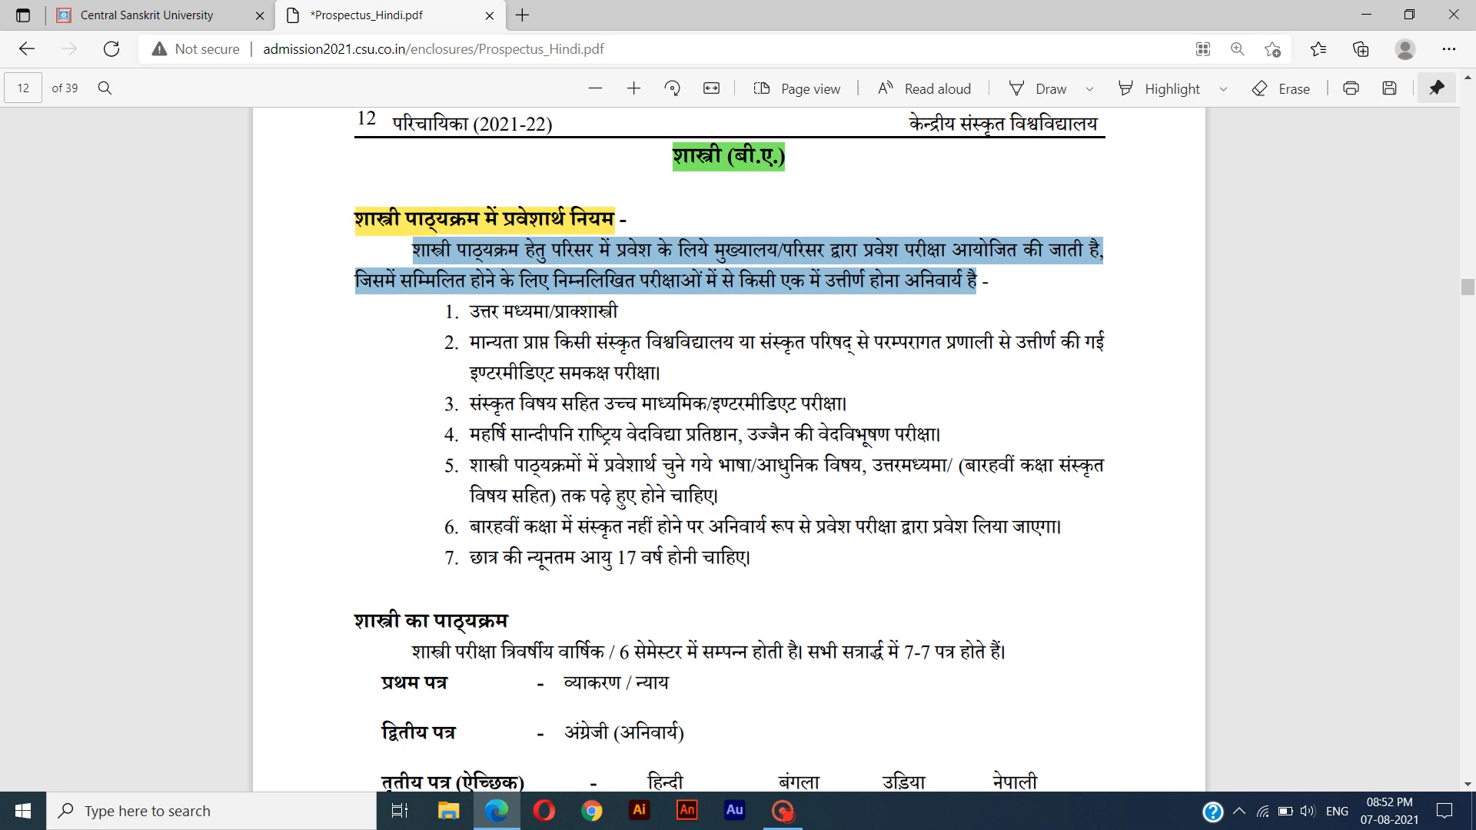
drag(446, 558, 802, 559)
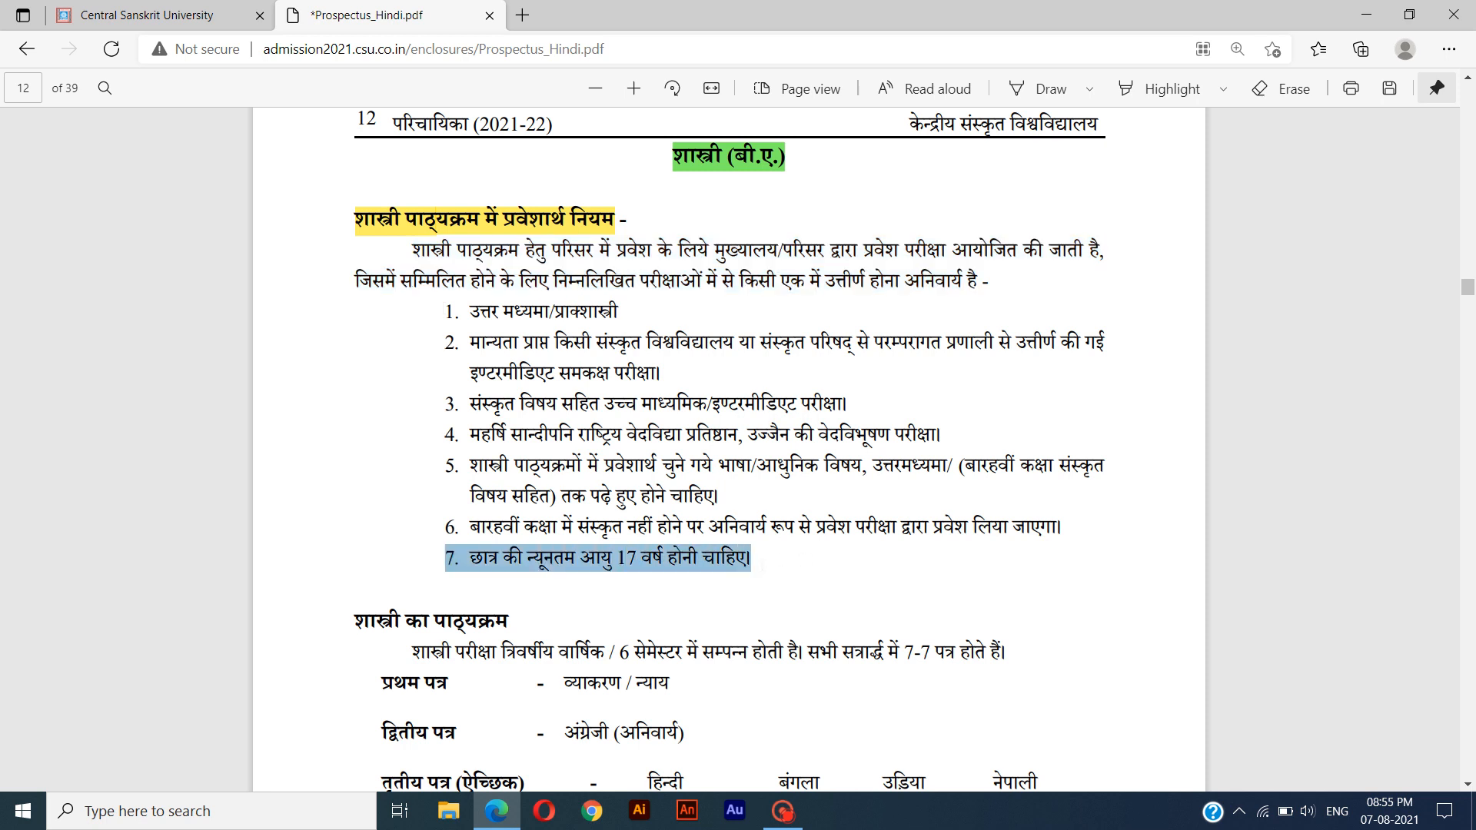
right_click(761, 566)
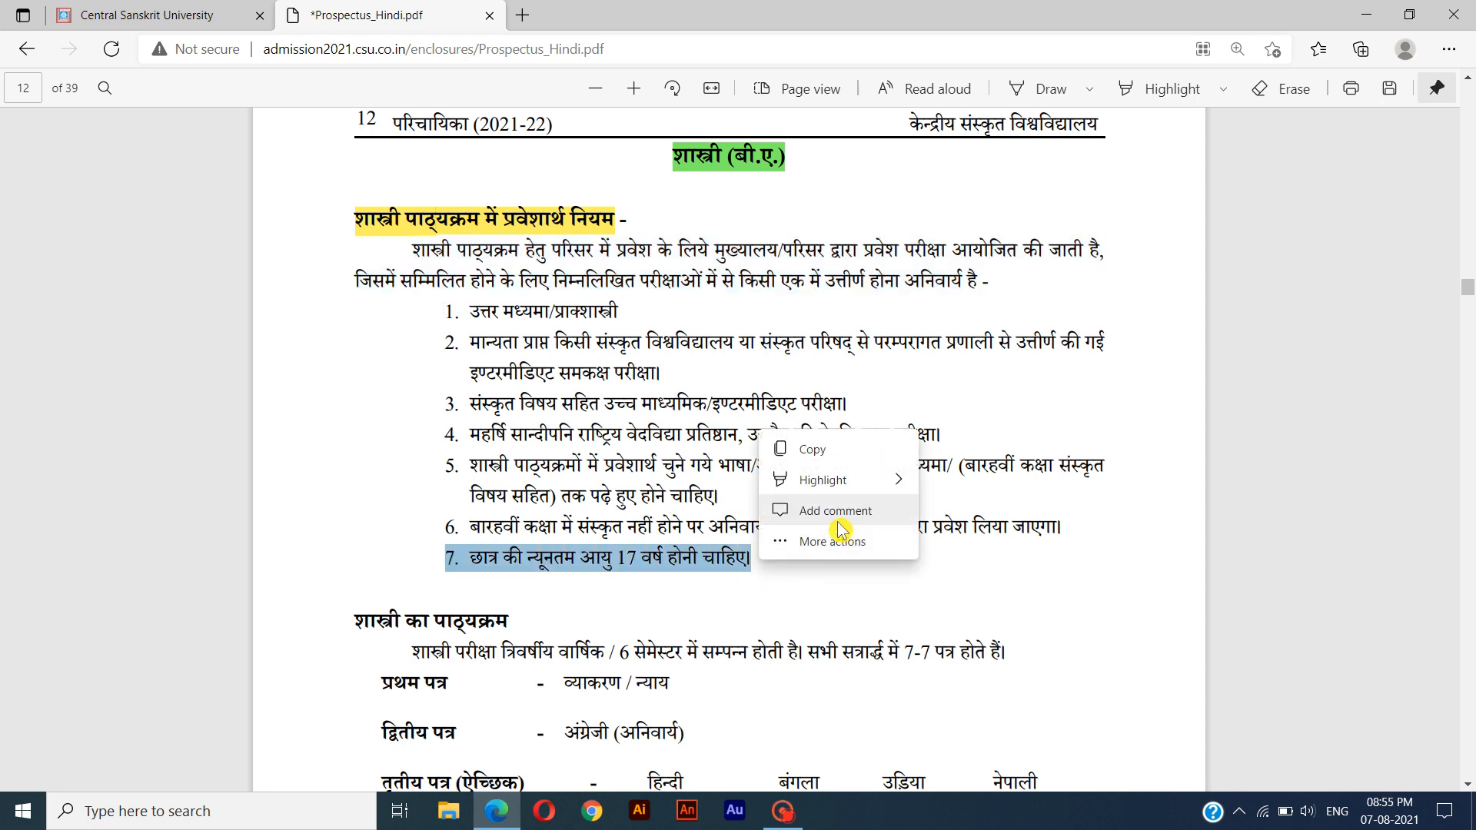
mouse_move(840, 482)
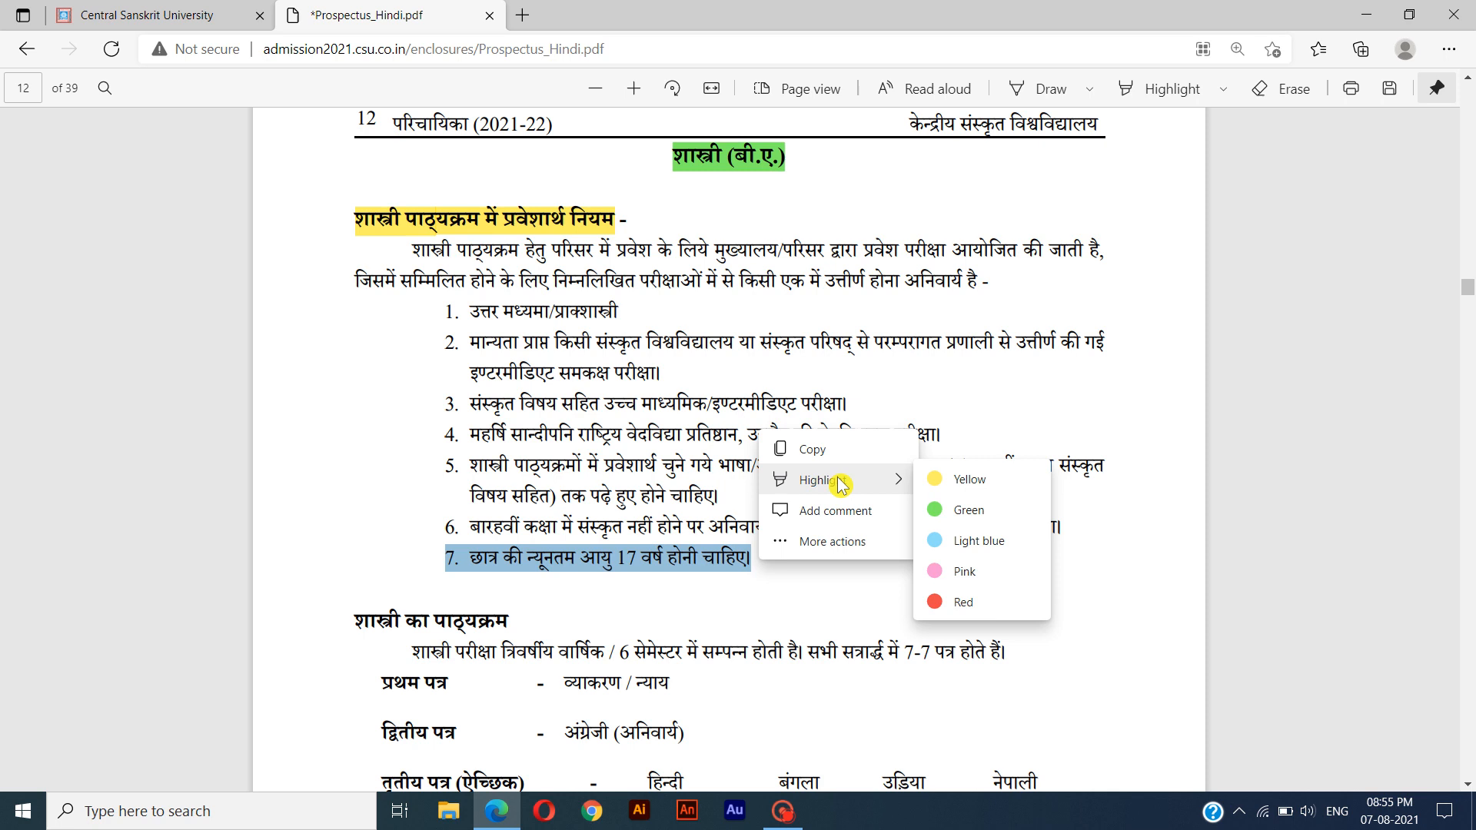
click(945, 602)
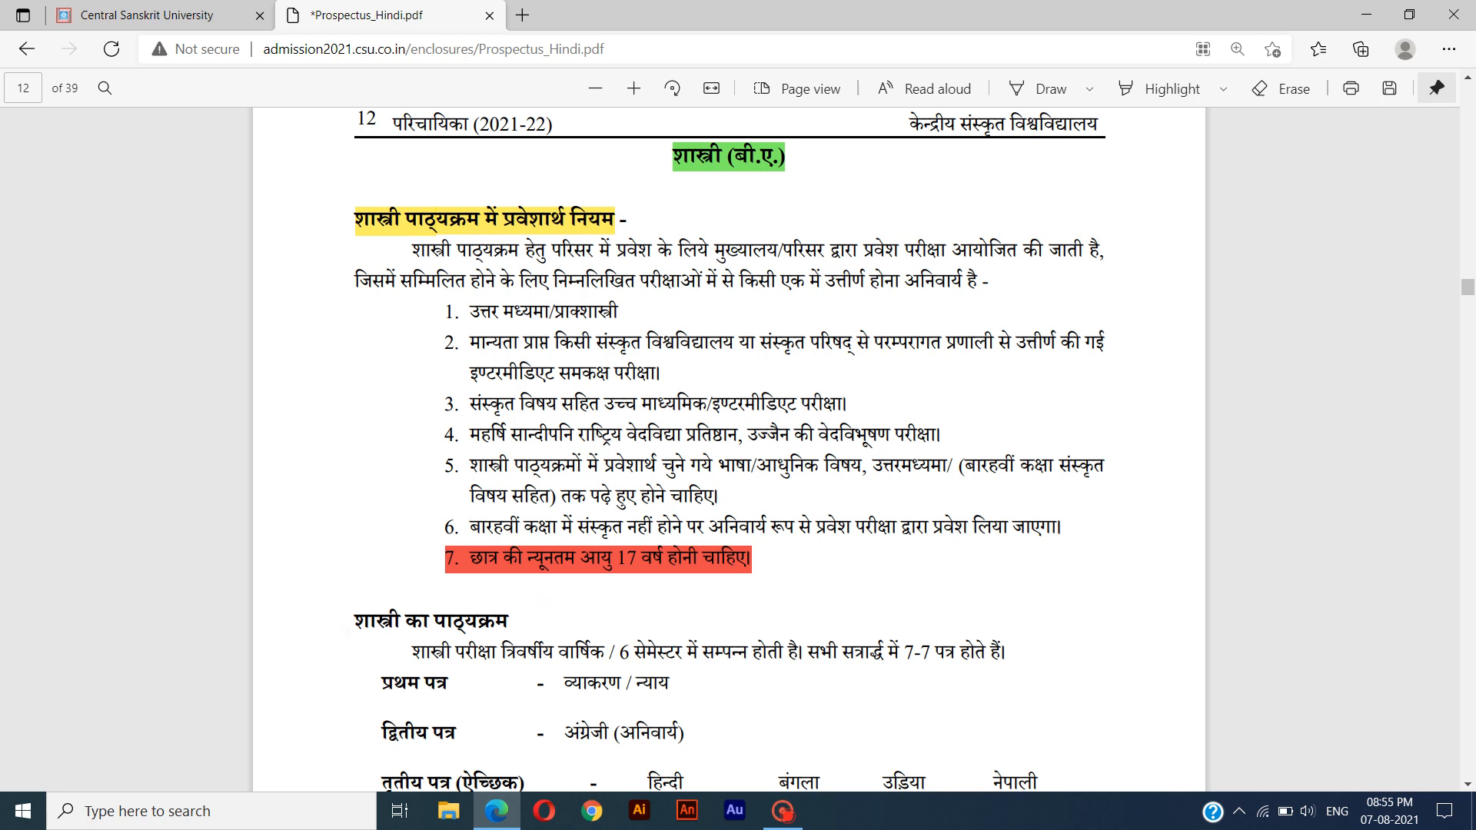
Highlight the heading "शास्त्री का पाठ्यक्रम" in yellow.
drag(355, 621, 525, 623)
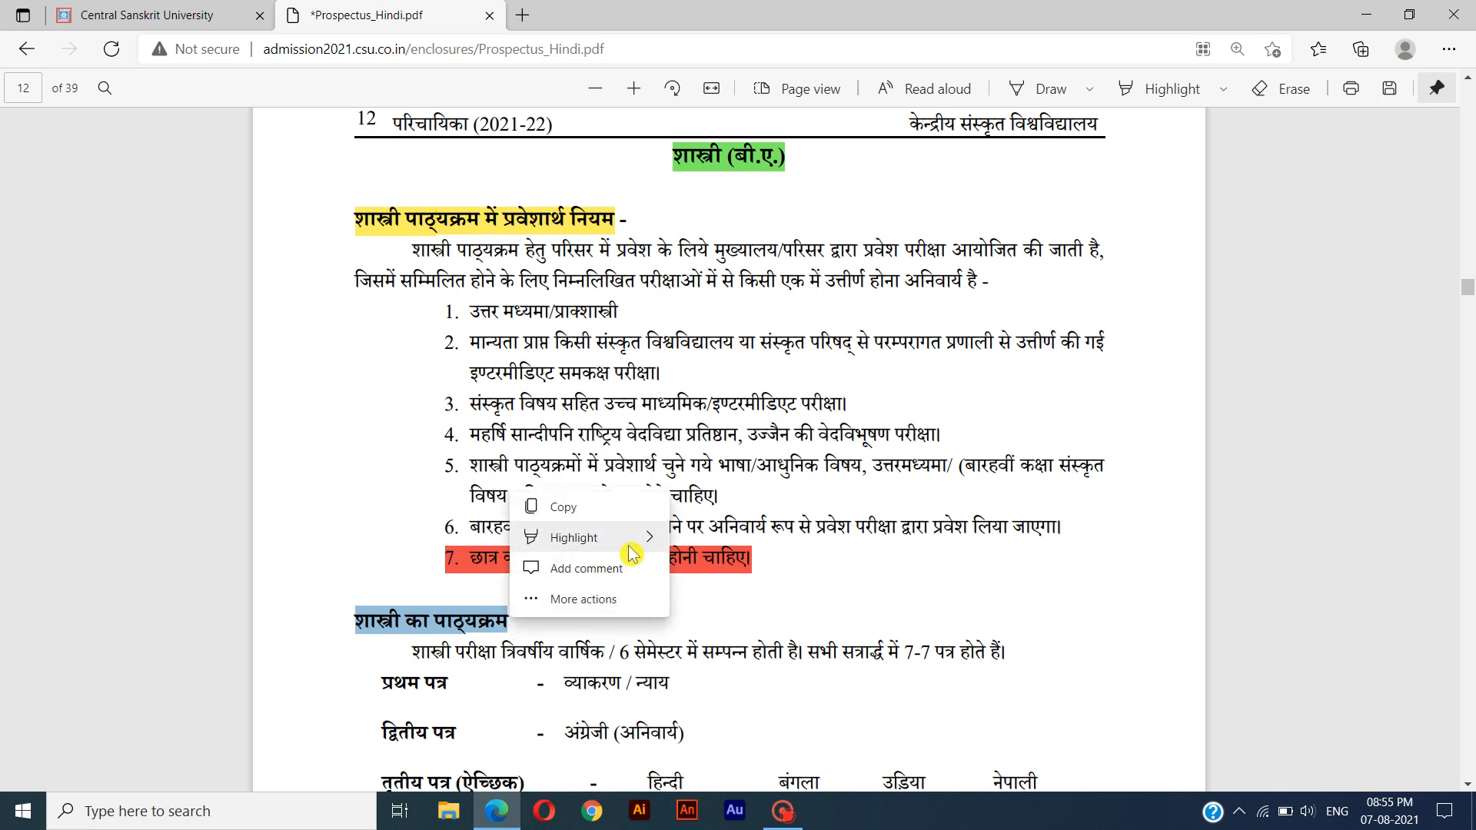
mouse_move(631, 552)
click(744, 547)
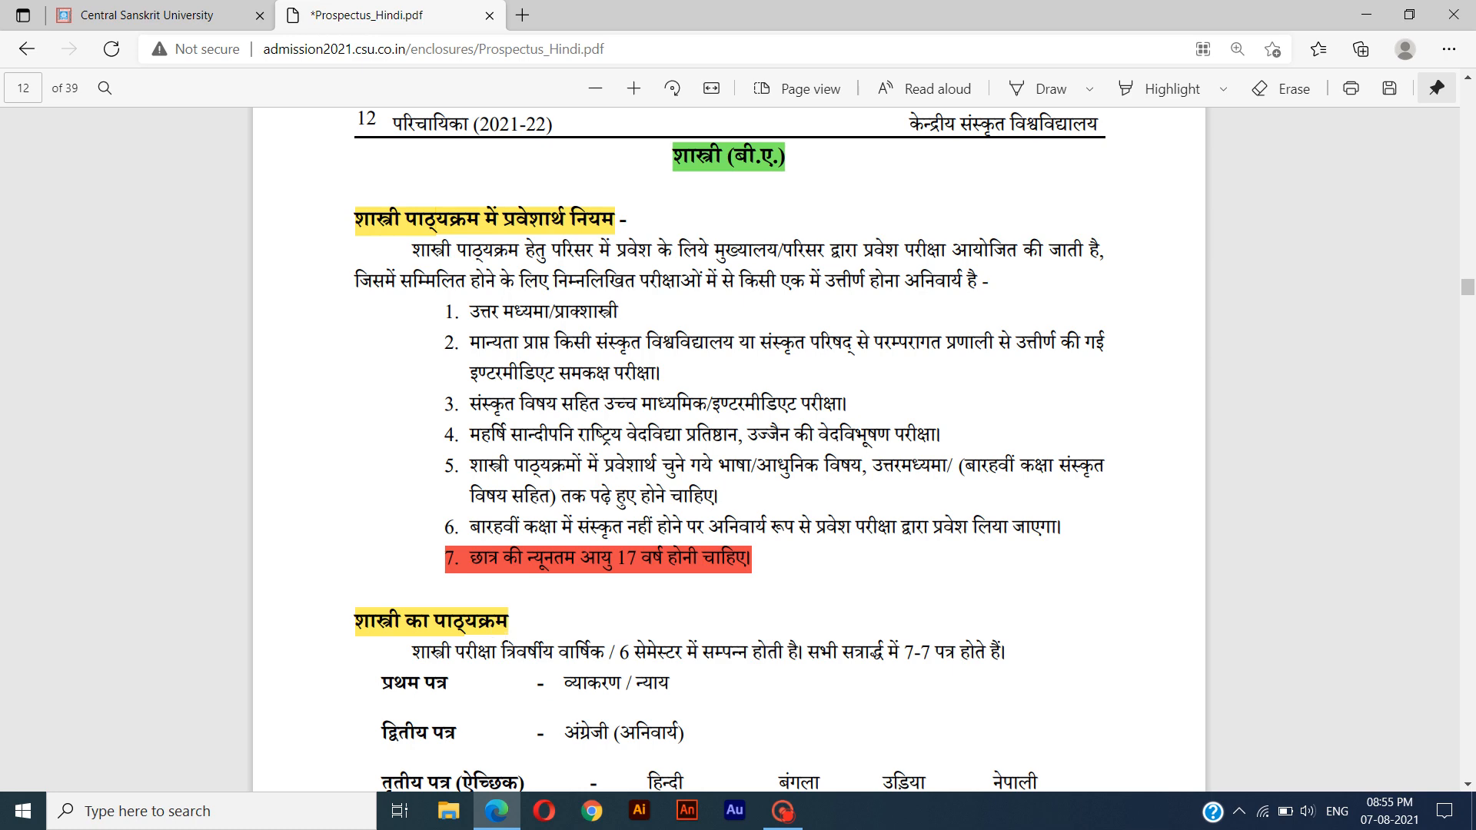
Examine the list of Shastri papers and select the "टिप्पणी" note beneath it.
scroll(729, 446, down, 6)
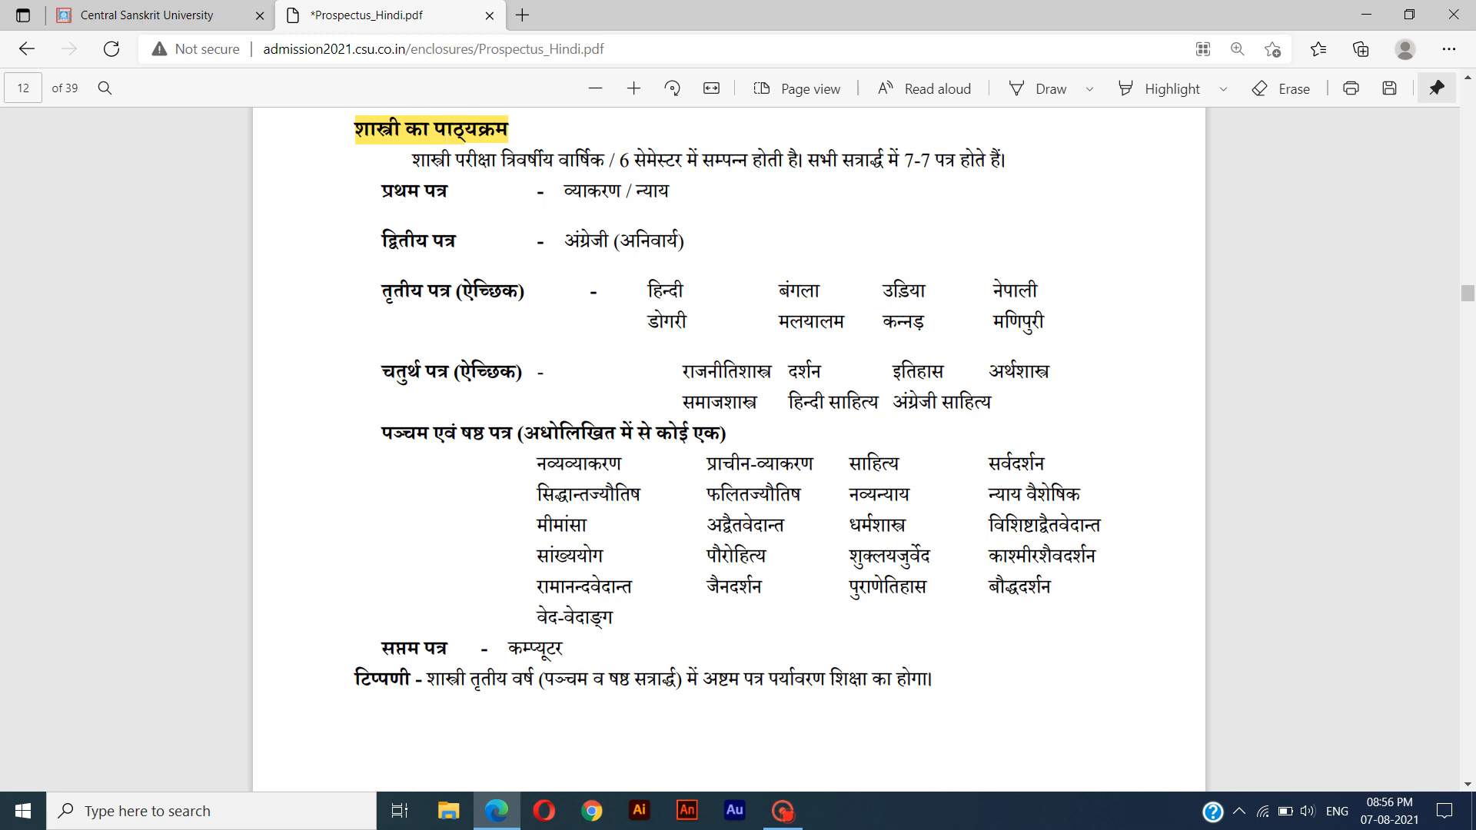
drag(357, 680, 955, 682)
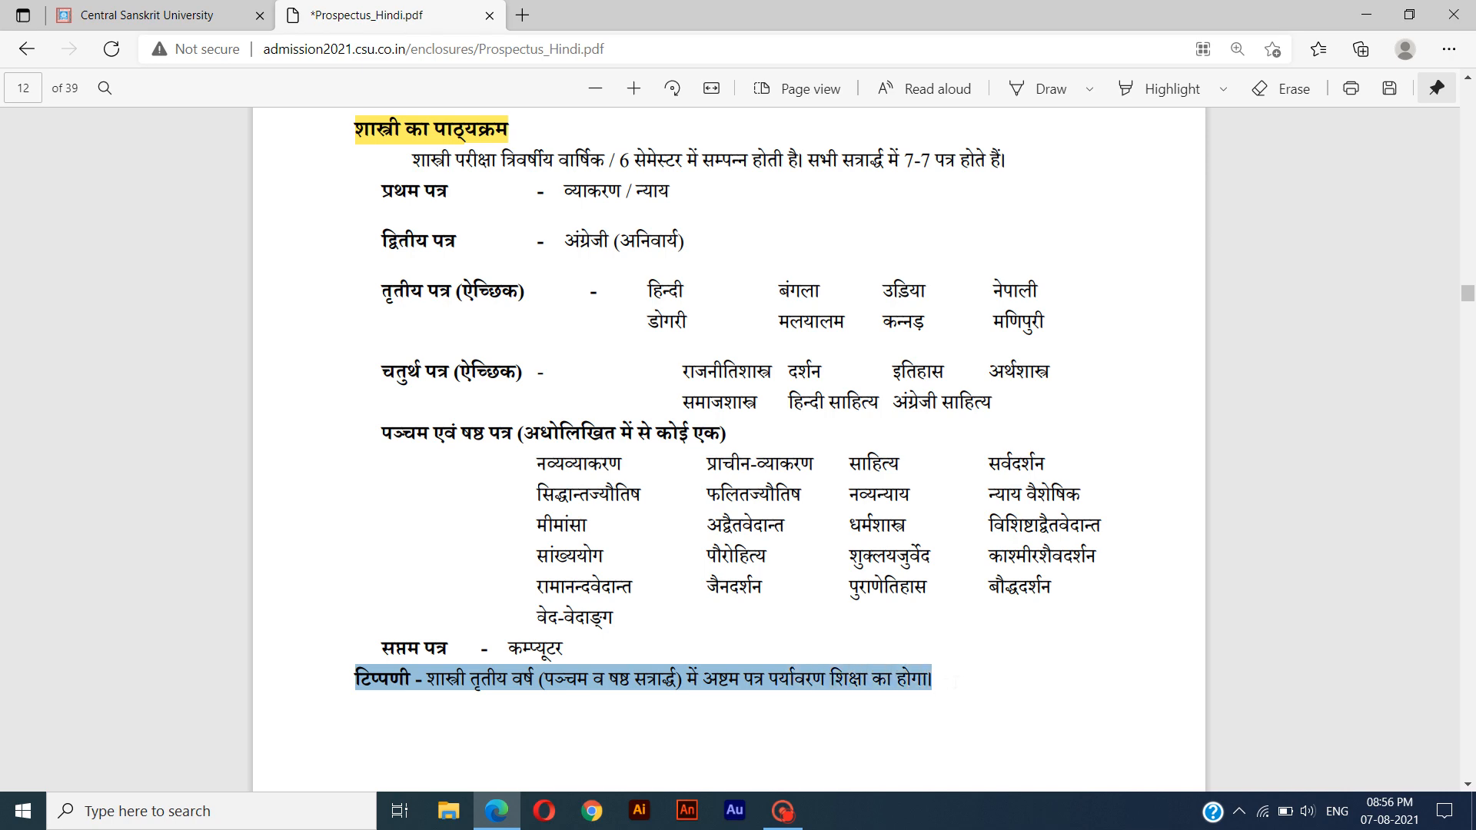
scroll(362, 306, up, 8)
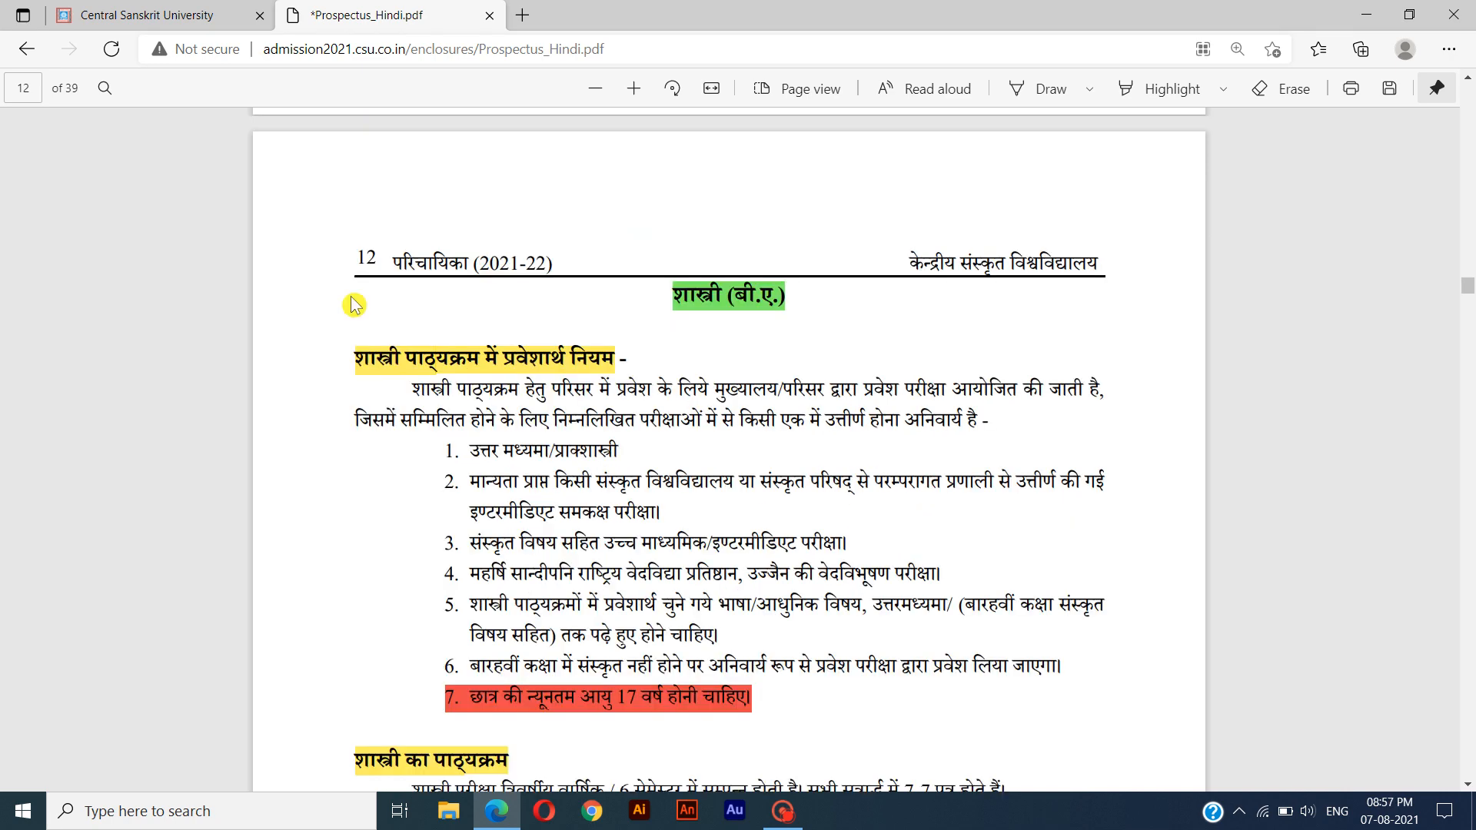
Leave the prospectus without saving its changes and open the fee structure PDF from Step 2.
click(28, 56)
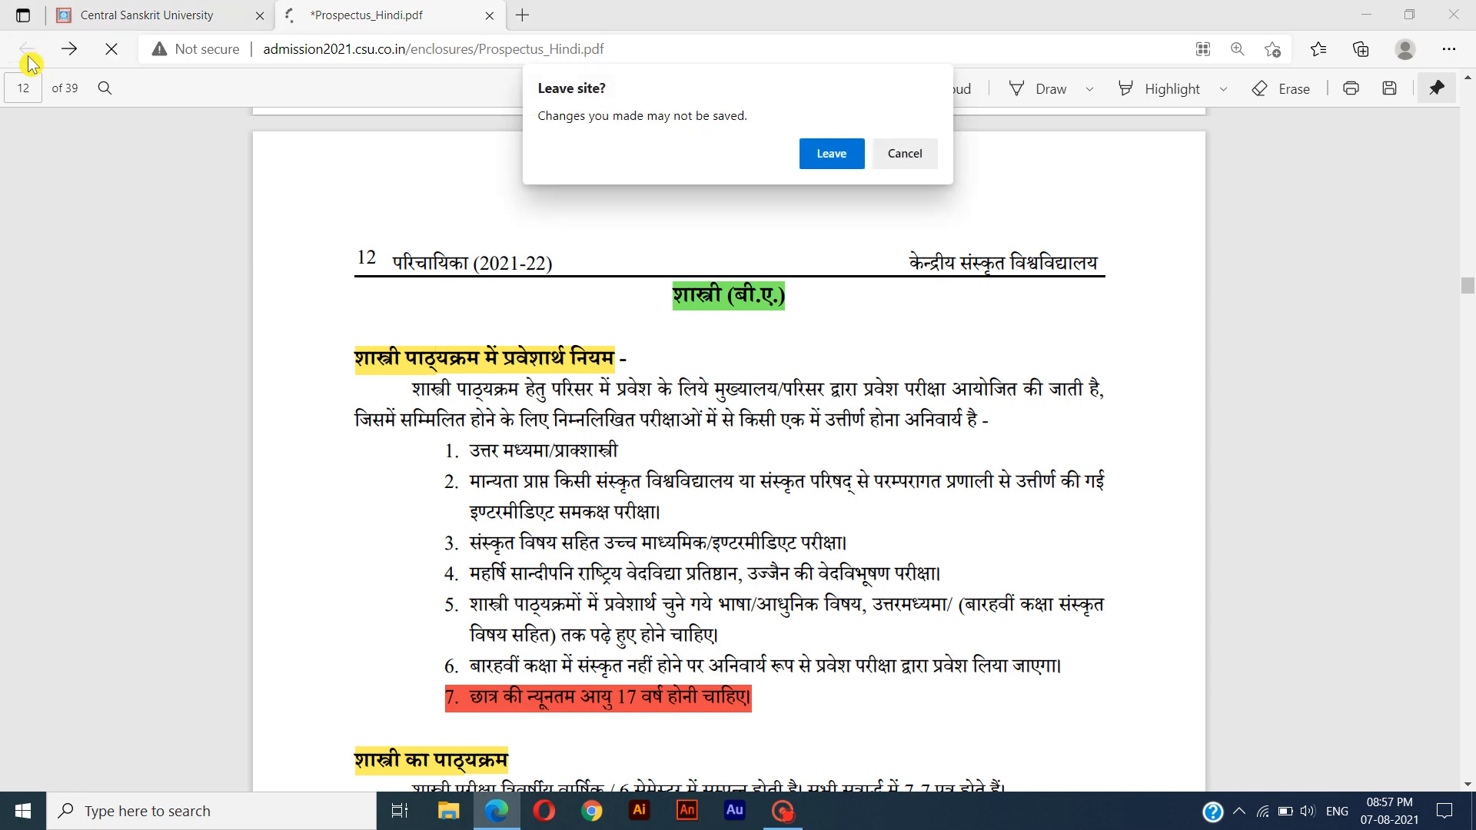
click(829, 163)
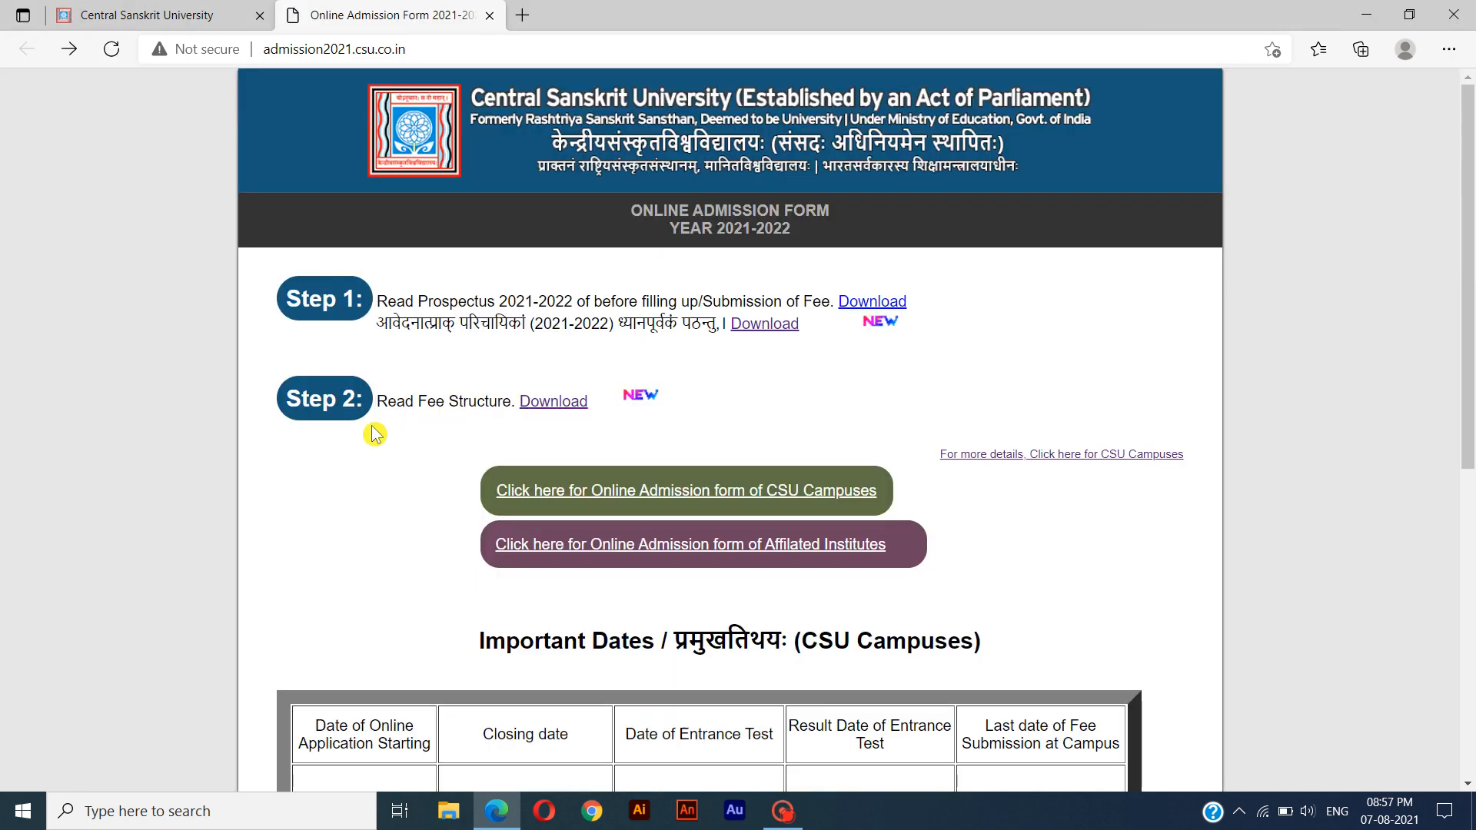
click(550, 412)
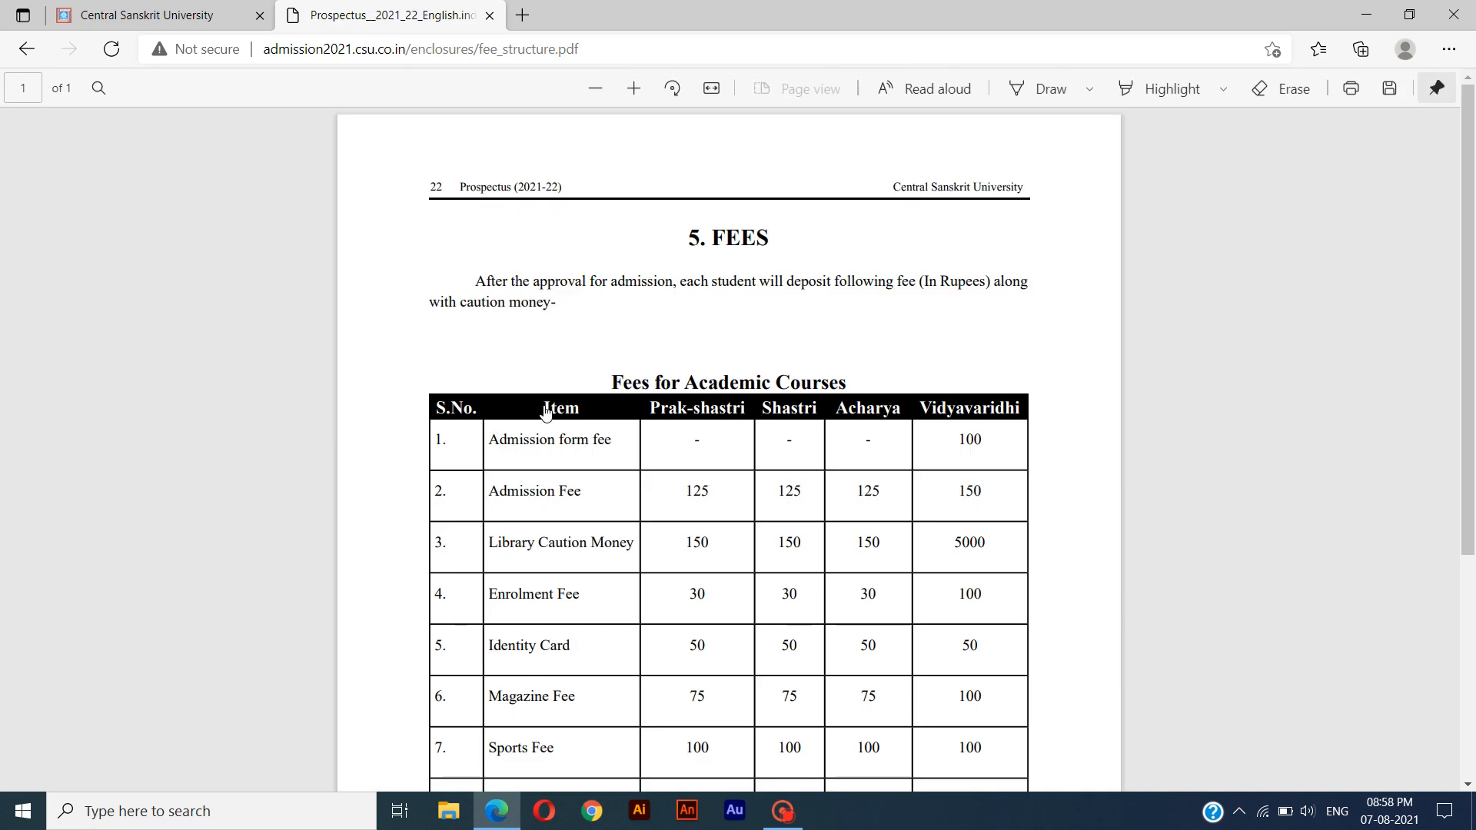
Highlight the "Shastri" column heading in the academic courses fee table in yellow.
right_click(823, 261)
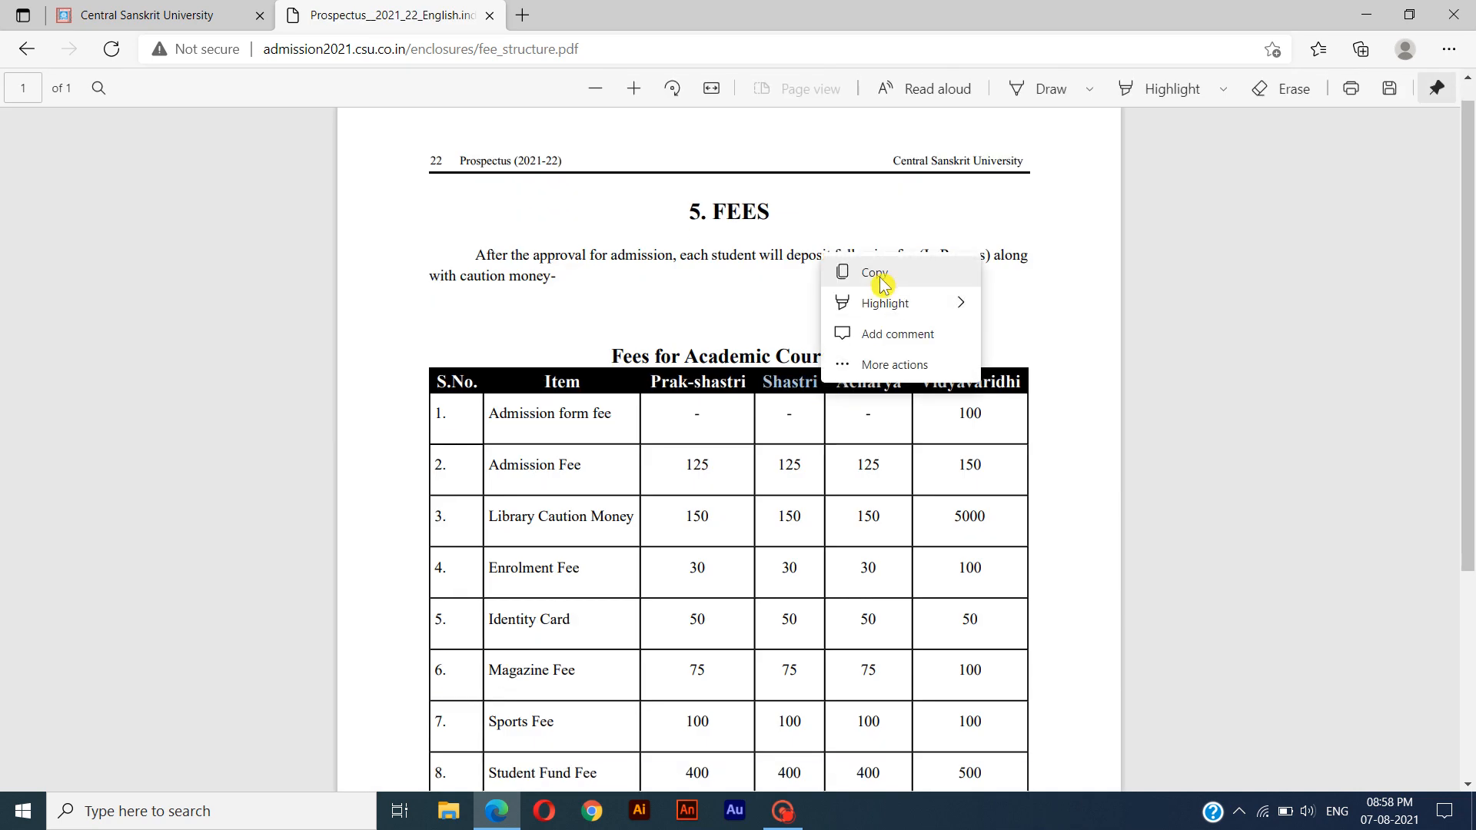
mouse_move(880, 306)
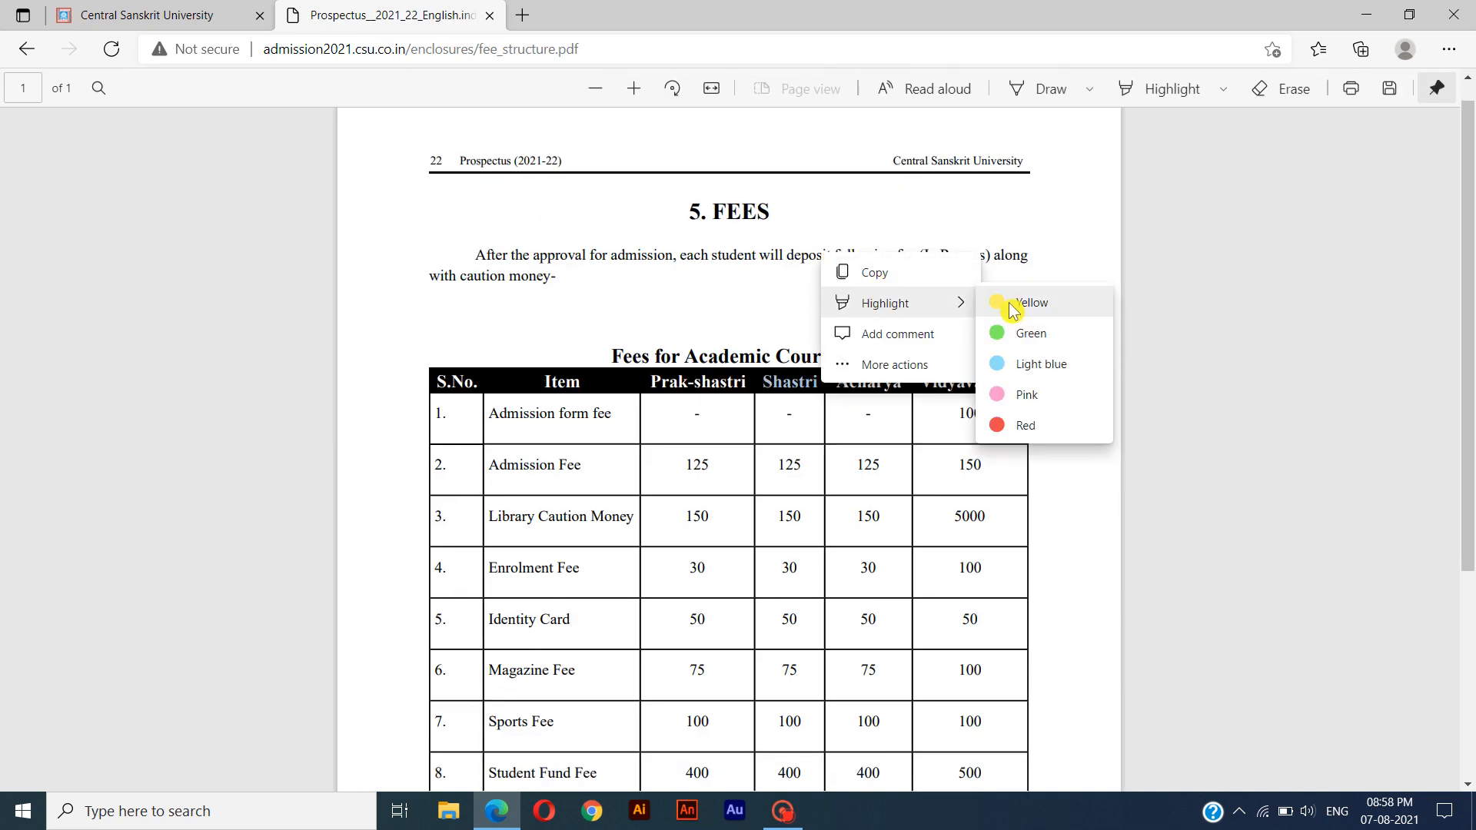
click(1013, 304)
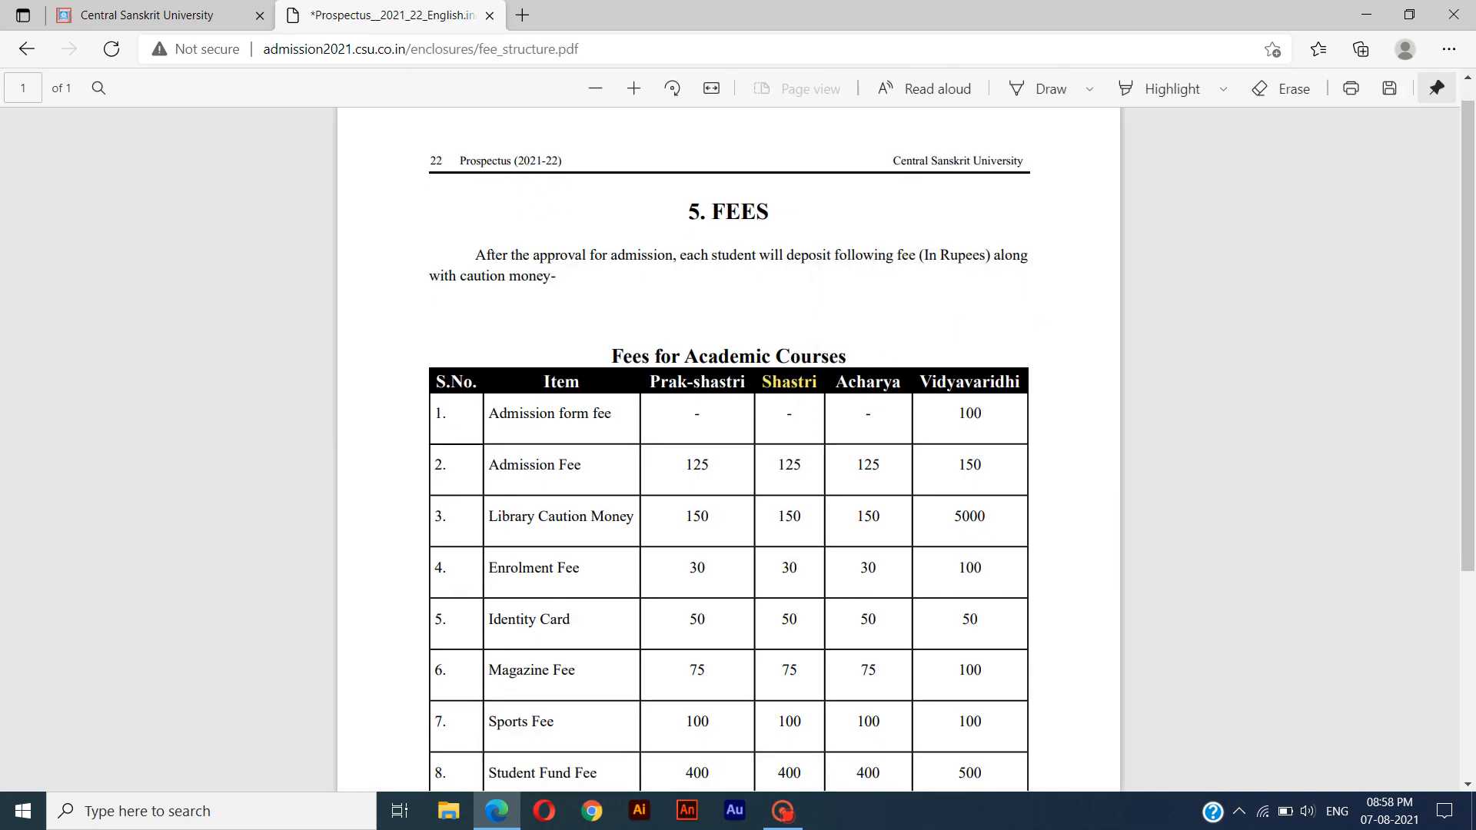
Highlight the total fee of the Shastri column in the academic courses fee table in green.
scroll(792, 448, down, 3)
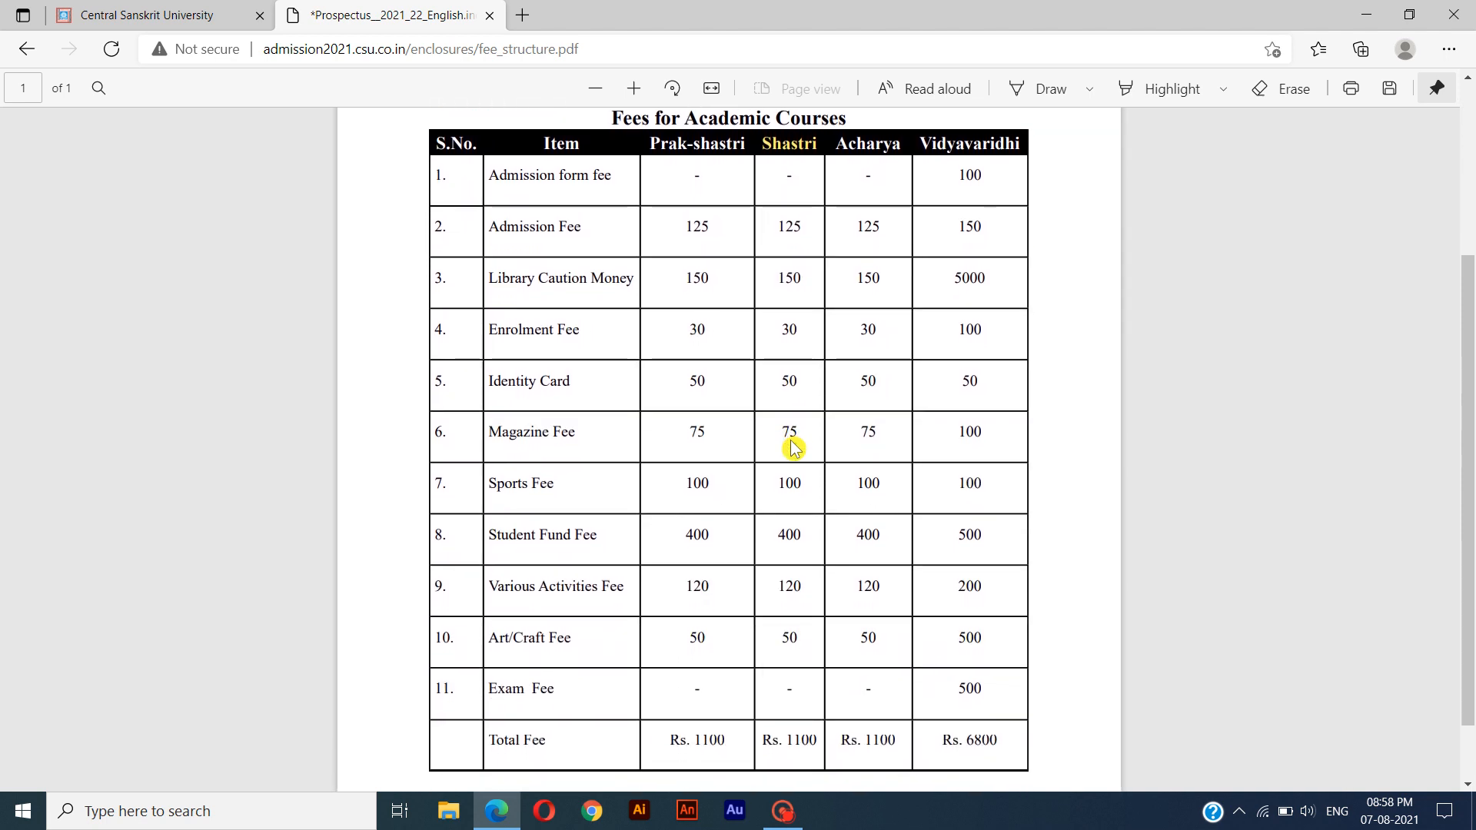
drag(763, 740, 818, 740)
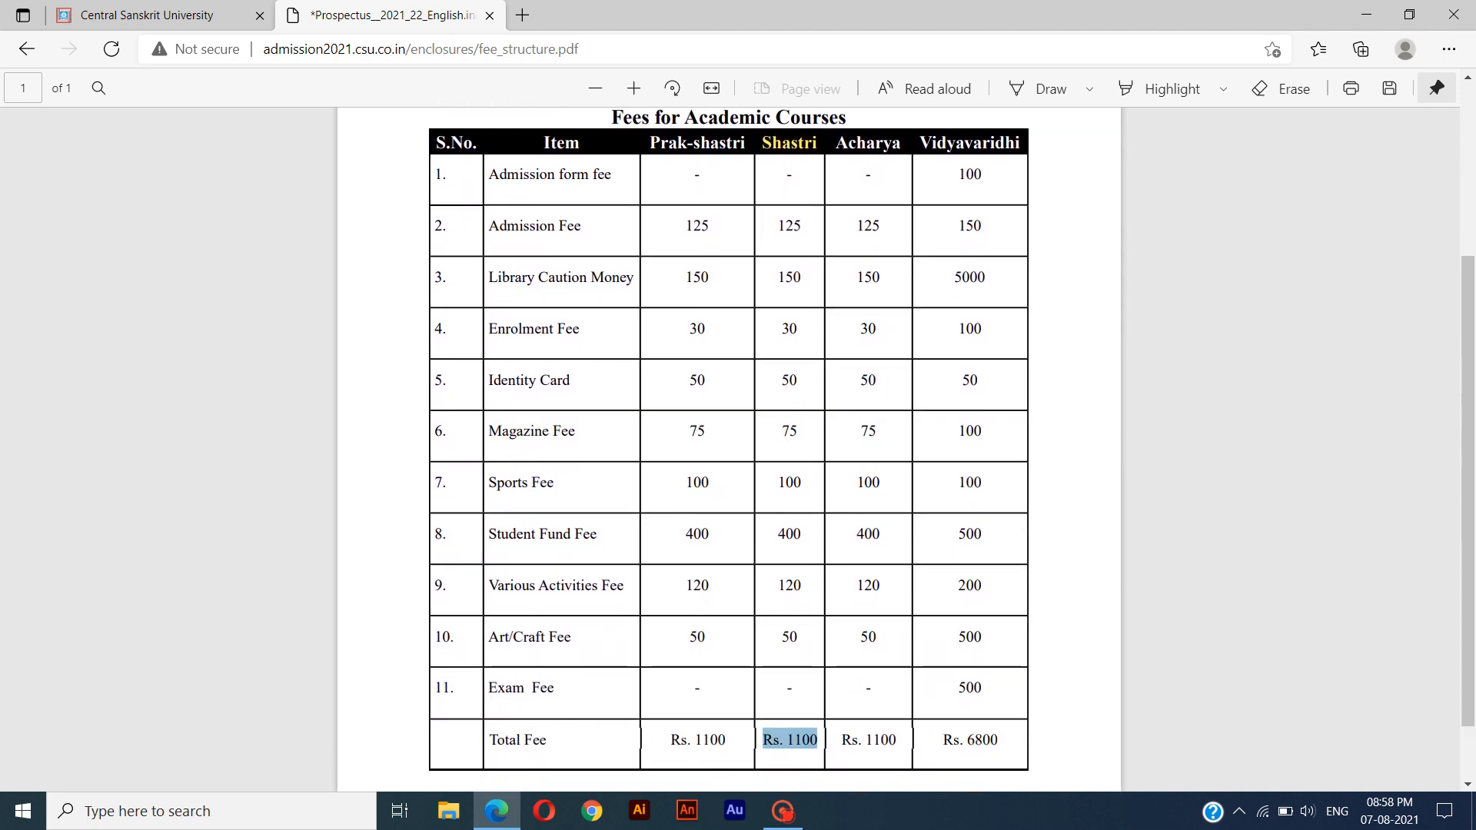
right_click(819, 744)
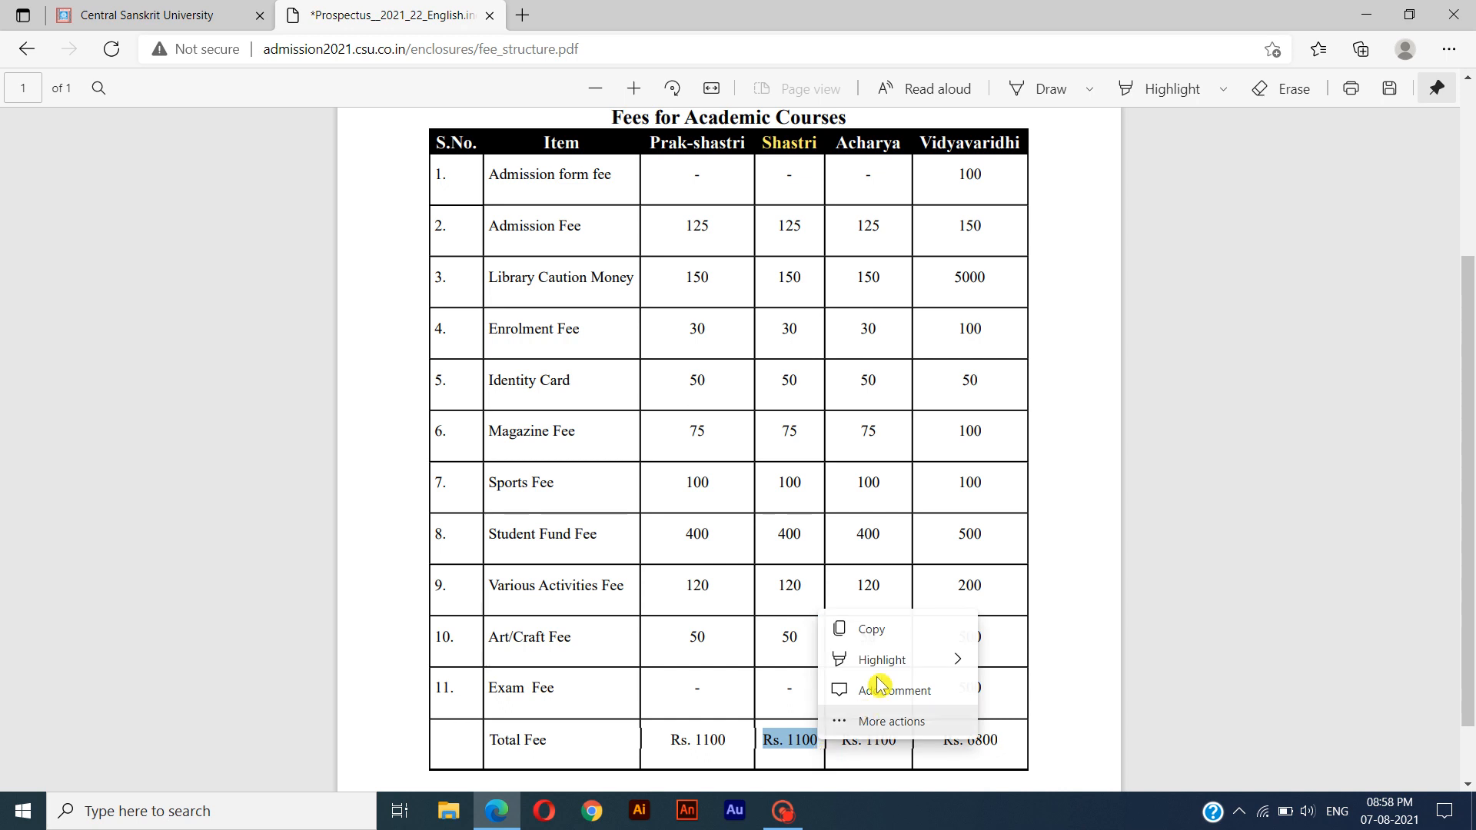
mouse_move(884, 666)
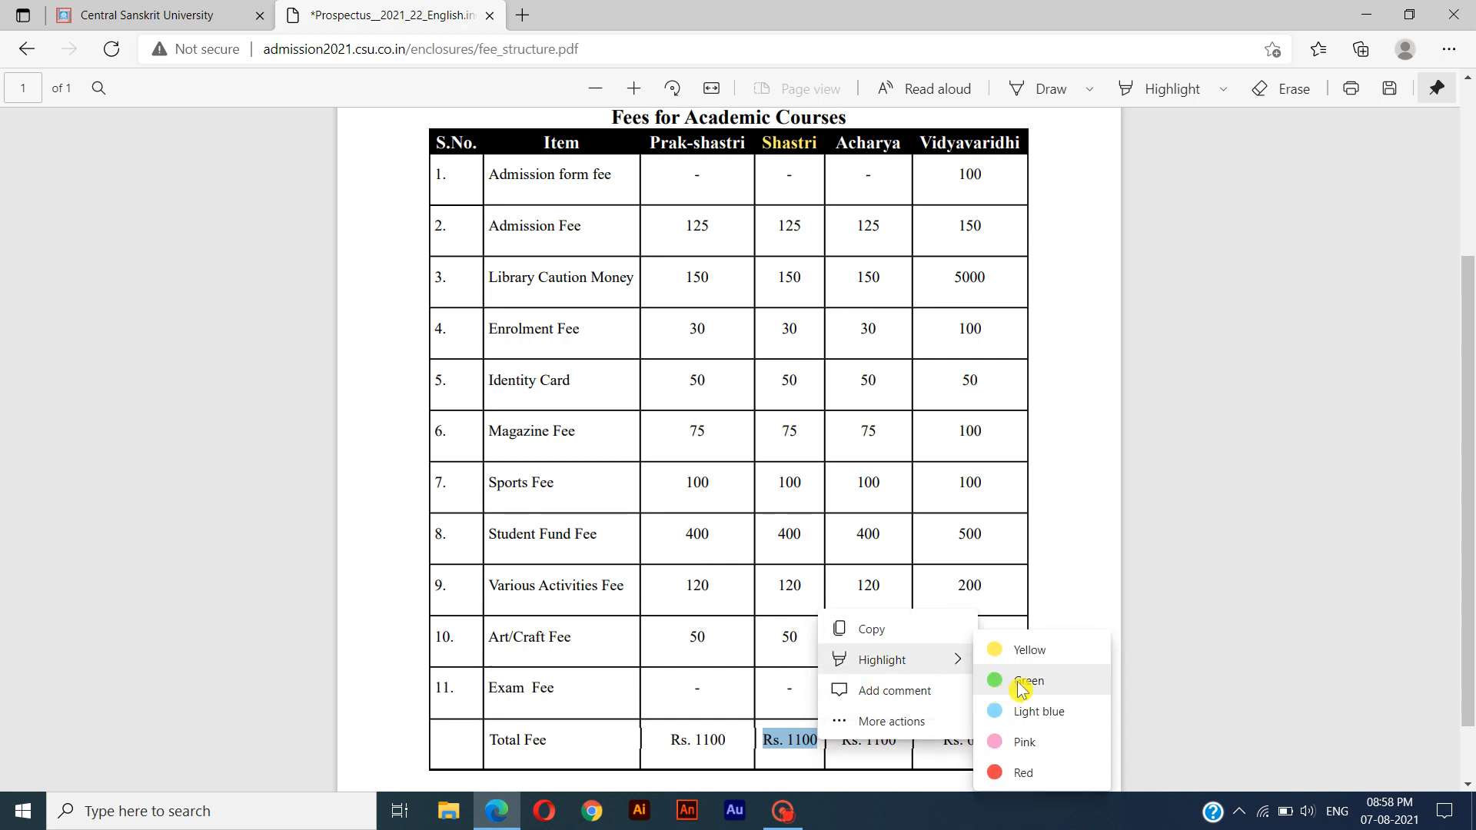
click(1023, 683)
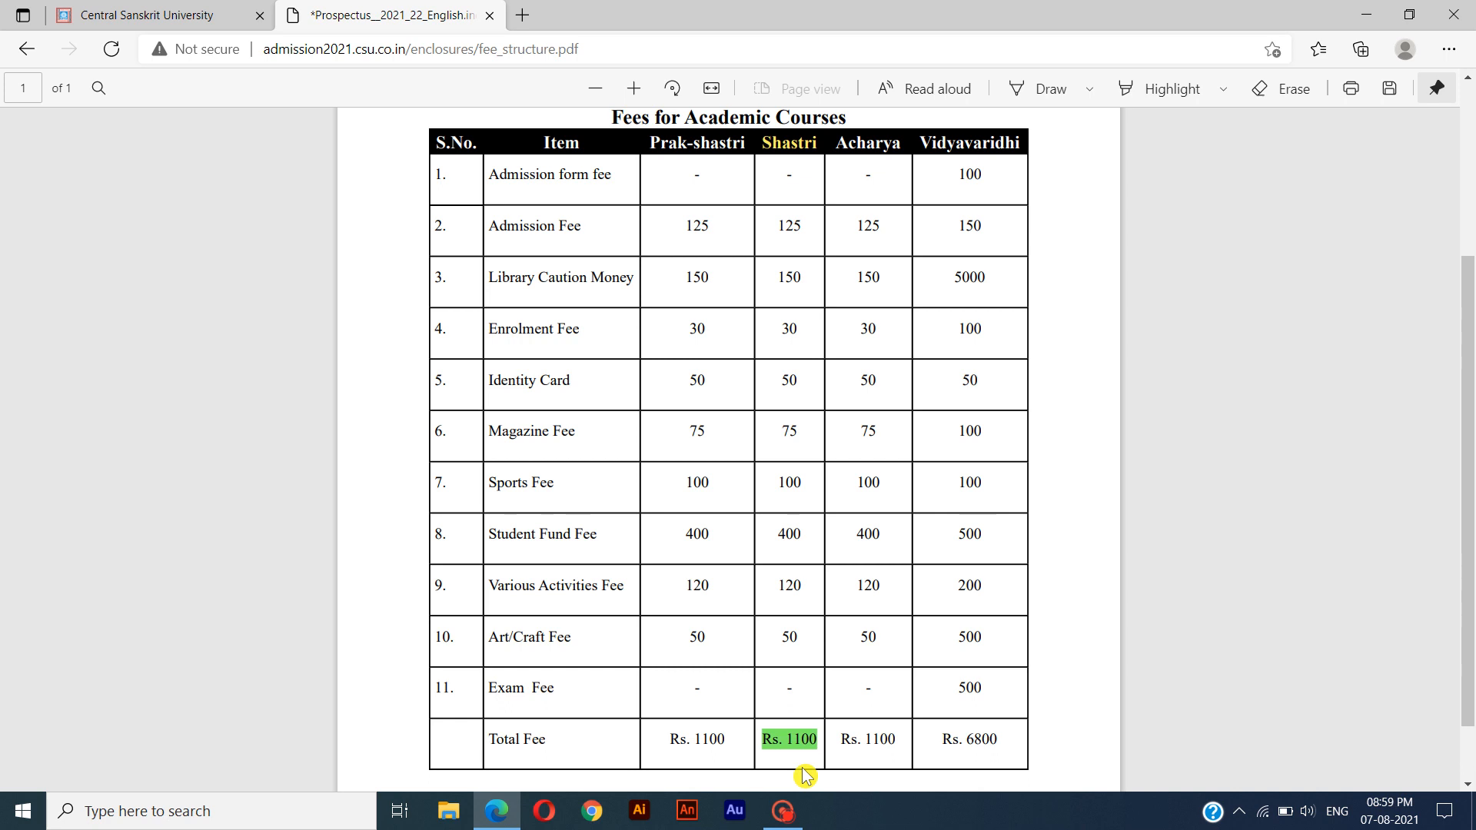
Leave the fee structure PDF without saving its changes and return to the online admission page.
scroll(799, 769, up, 4)
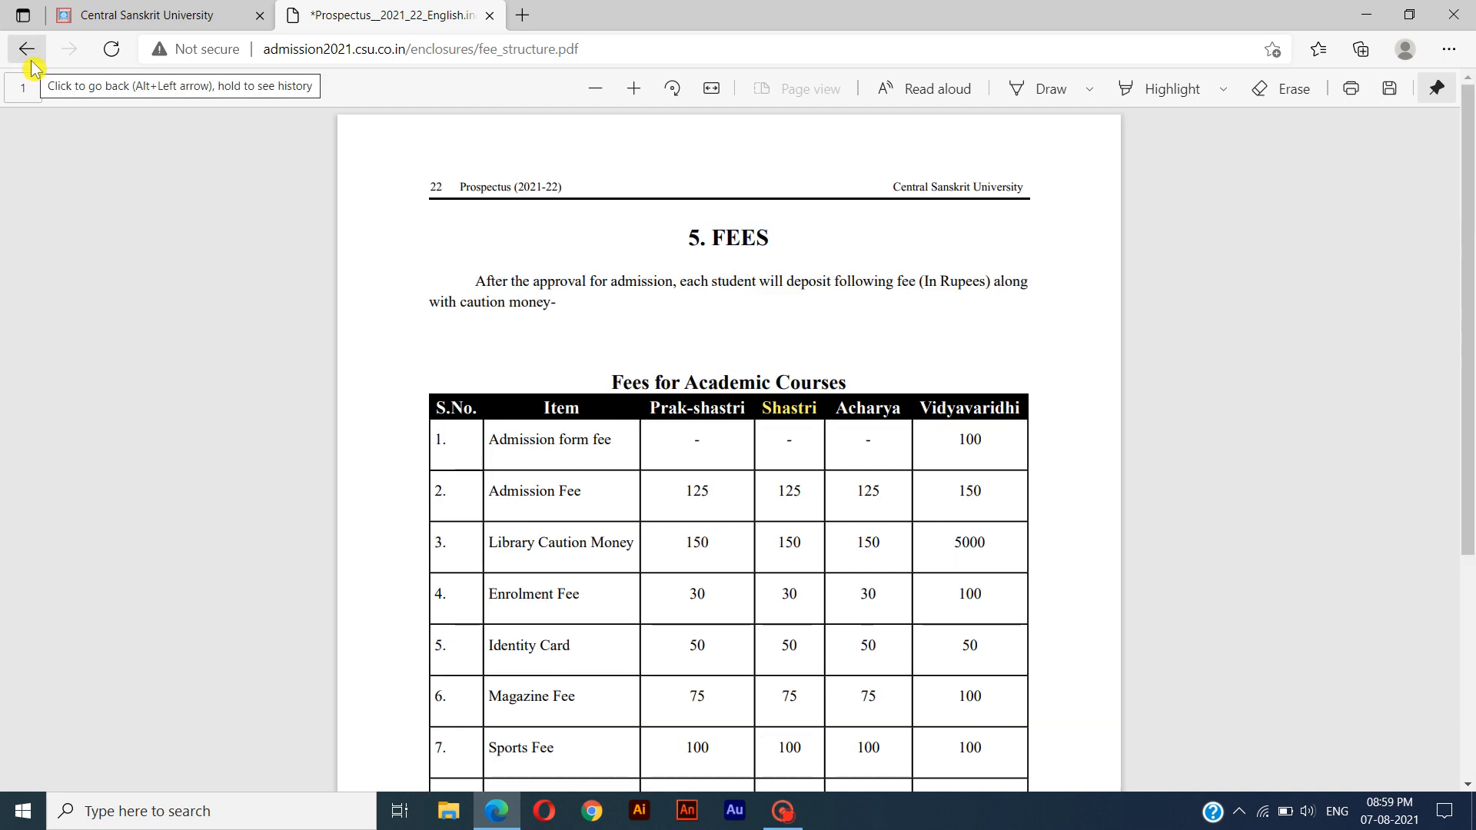
click(32, 58)
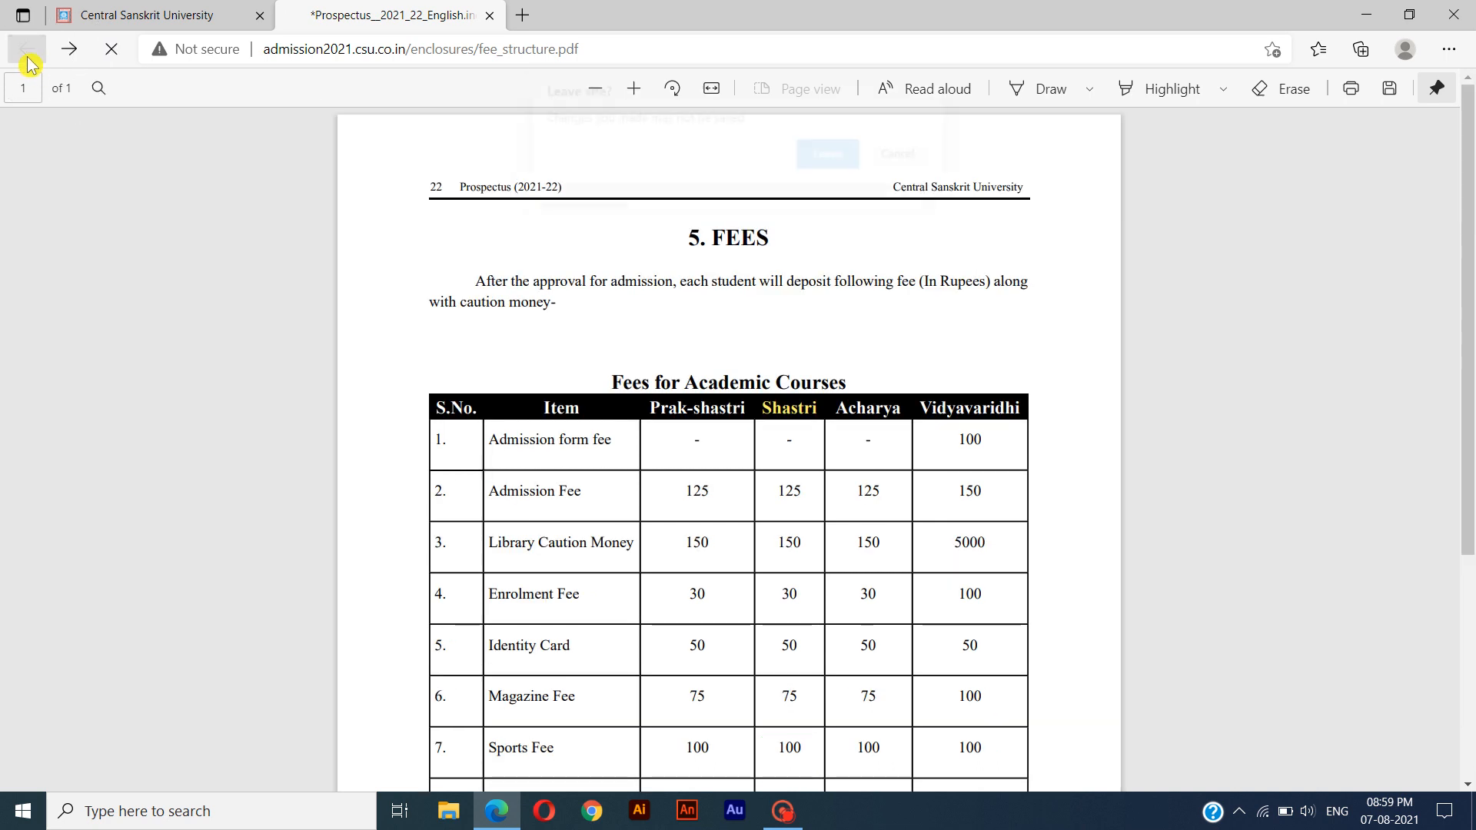
click(832, 153)
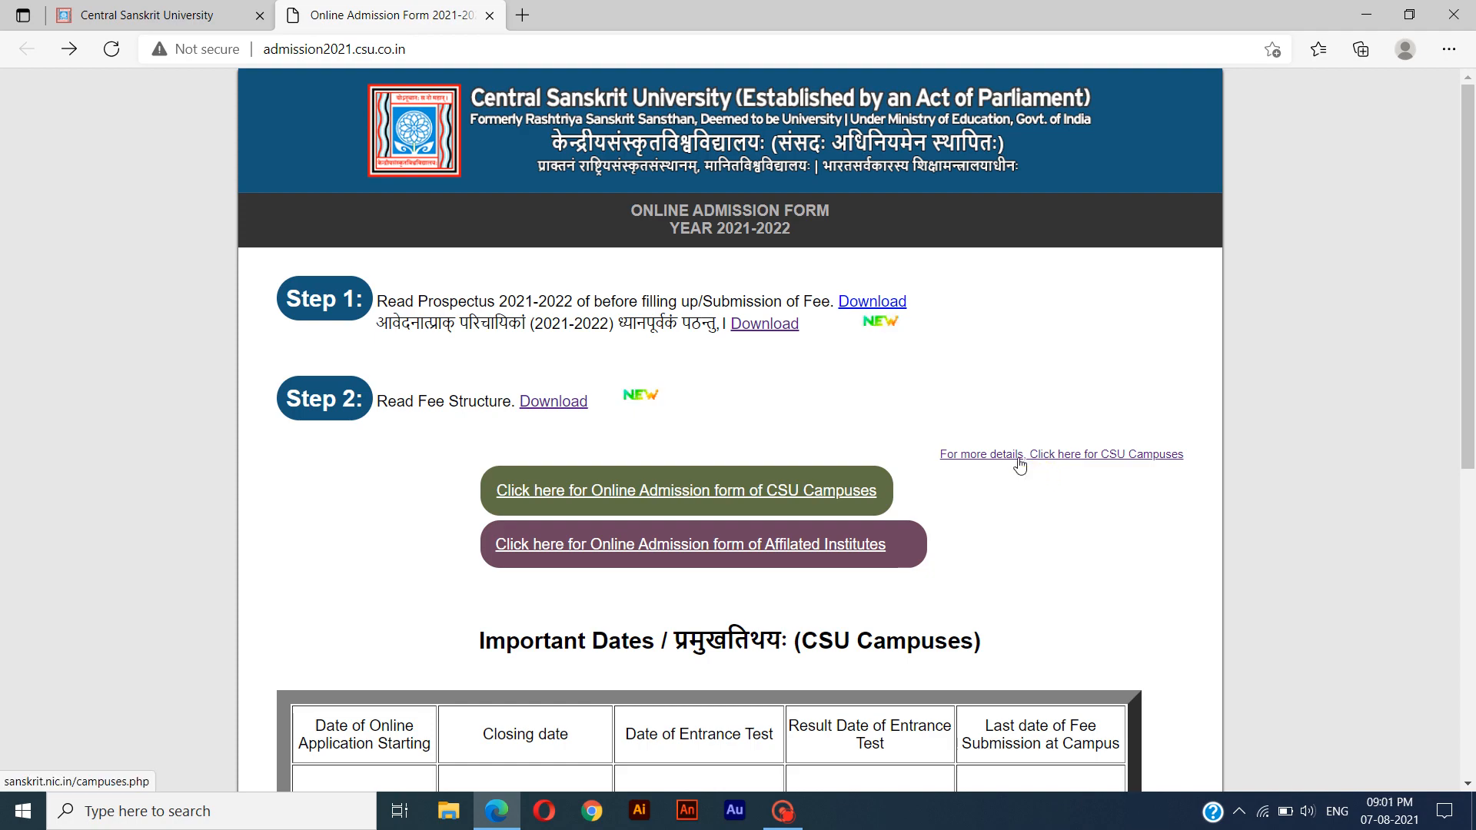
Open the CSU campuses details page, examine the list of campuses, and close the page again.
click(1021, 455)
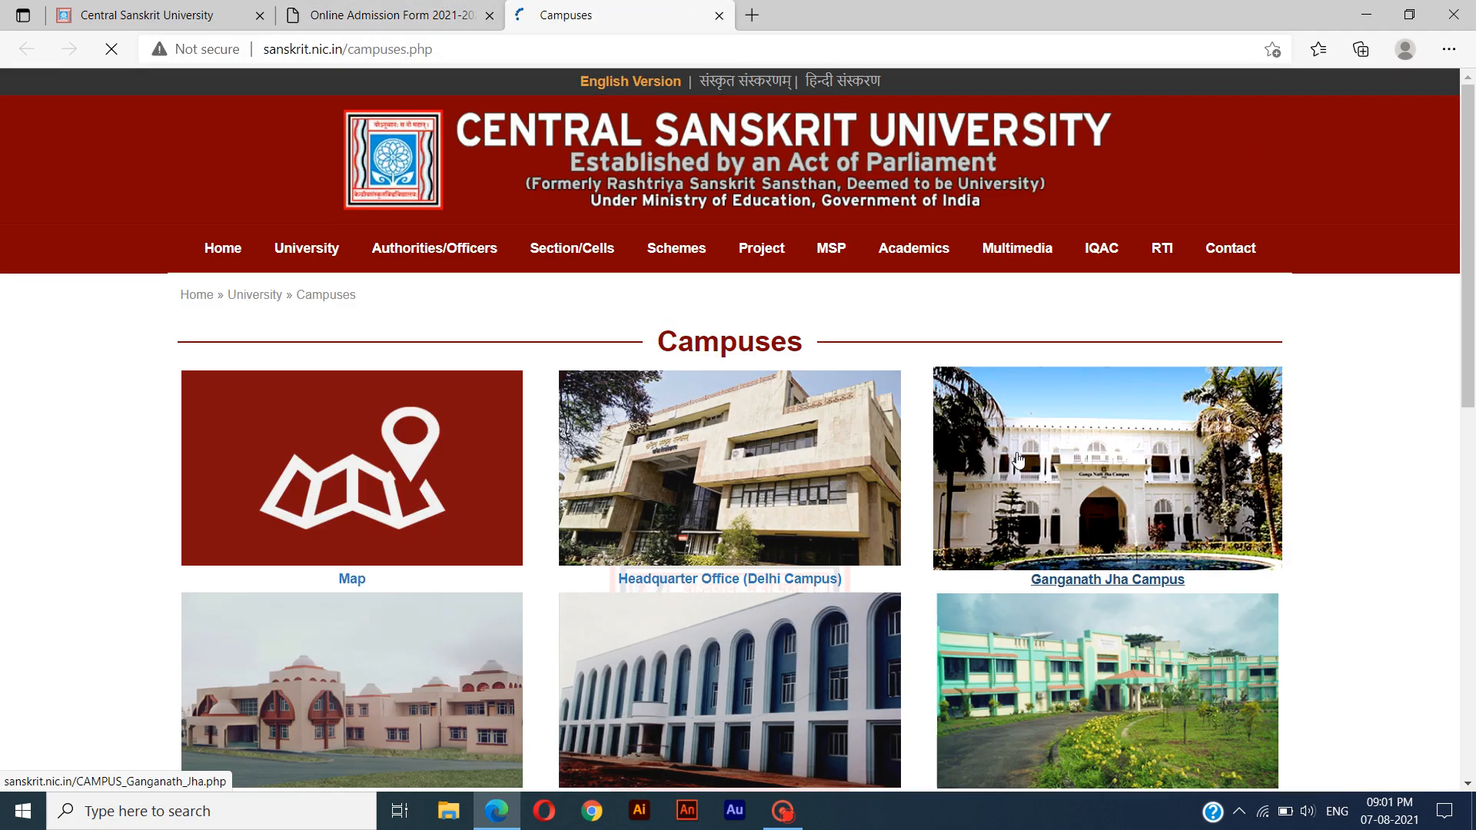
scroll(710, 542, down, 1)
scroll(711, 542, down, 3)
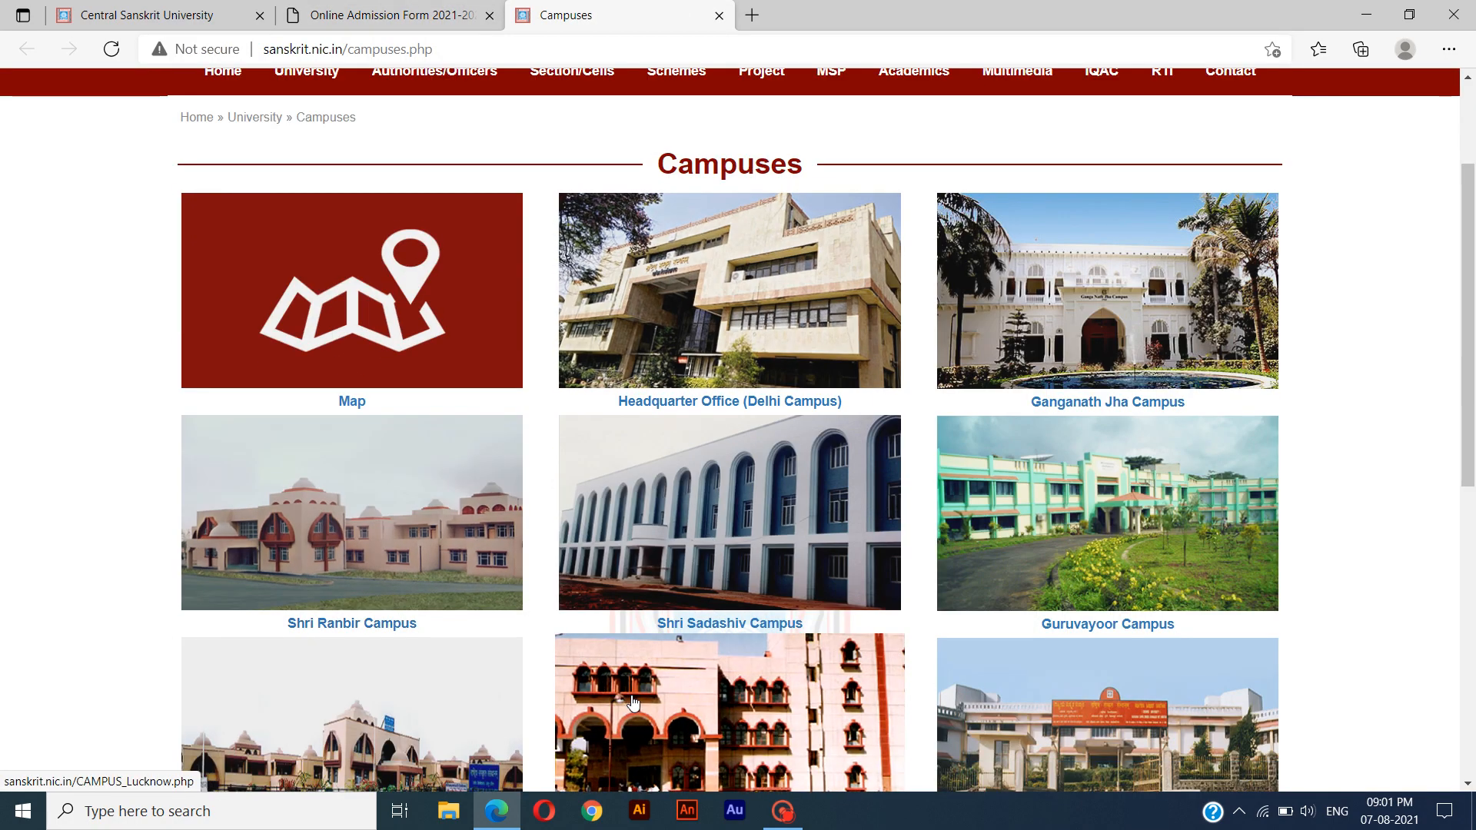
scroll(926, 661, down, 3)
scroll(993, 662, down, 5)
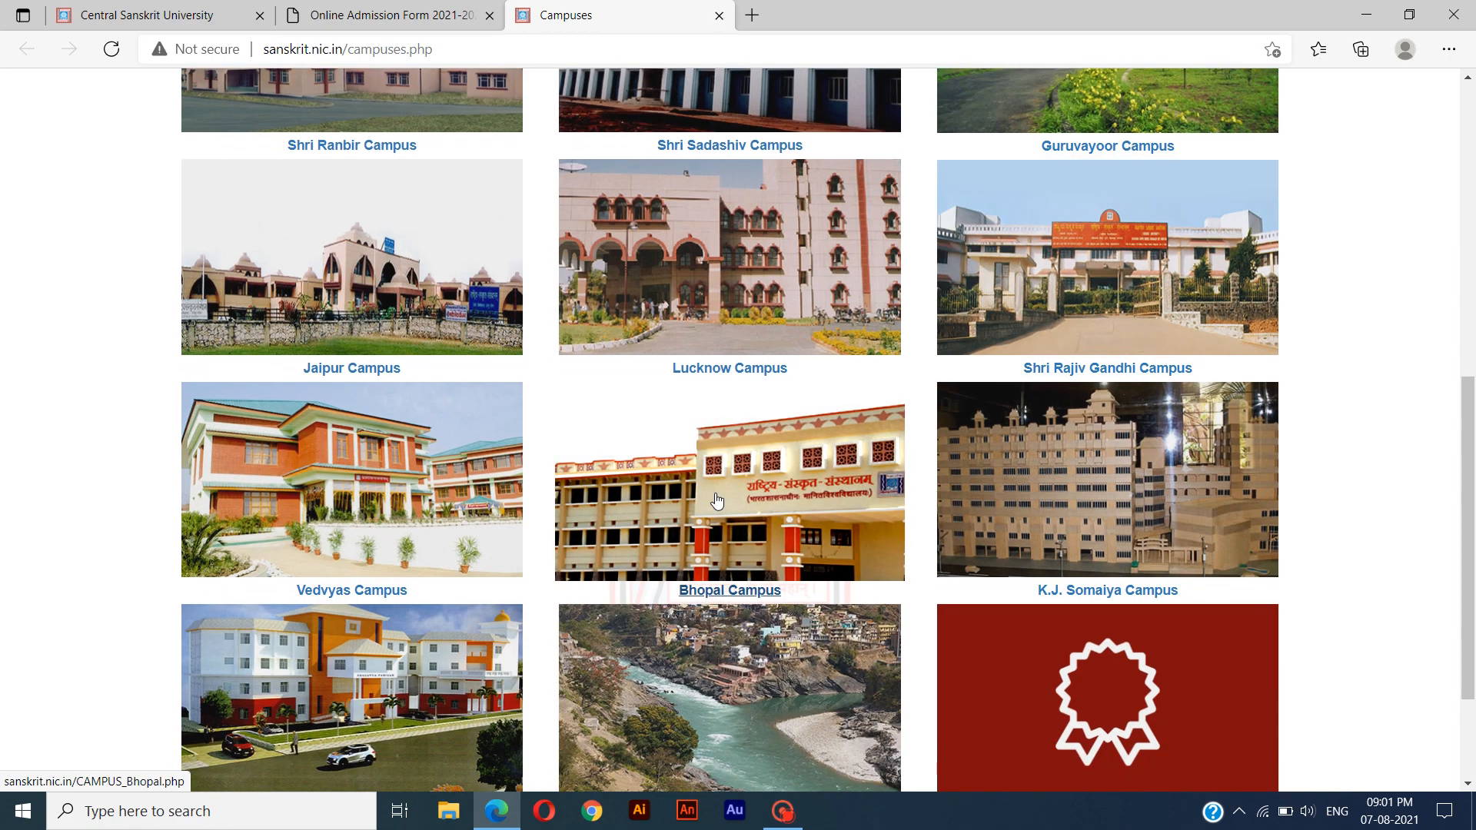
scroll(717, 500, down, 2)
scroll(716, 501, up, 10)
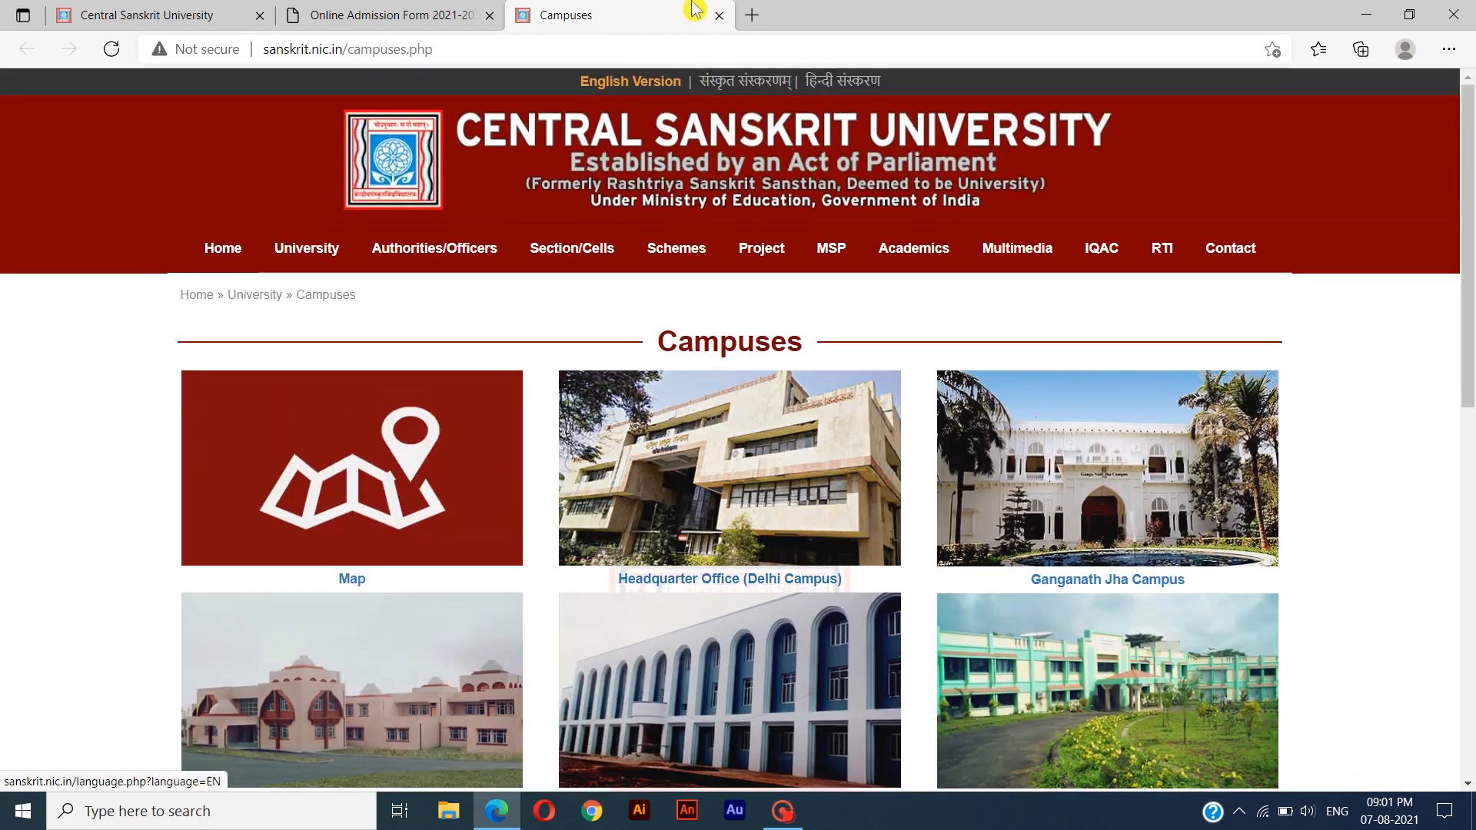
click(719, 15)
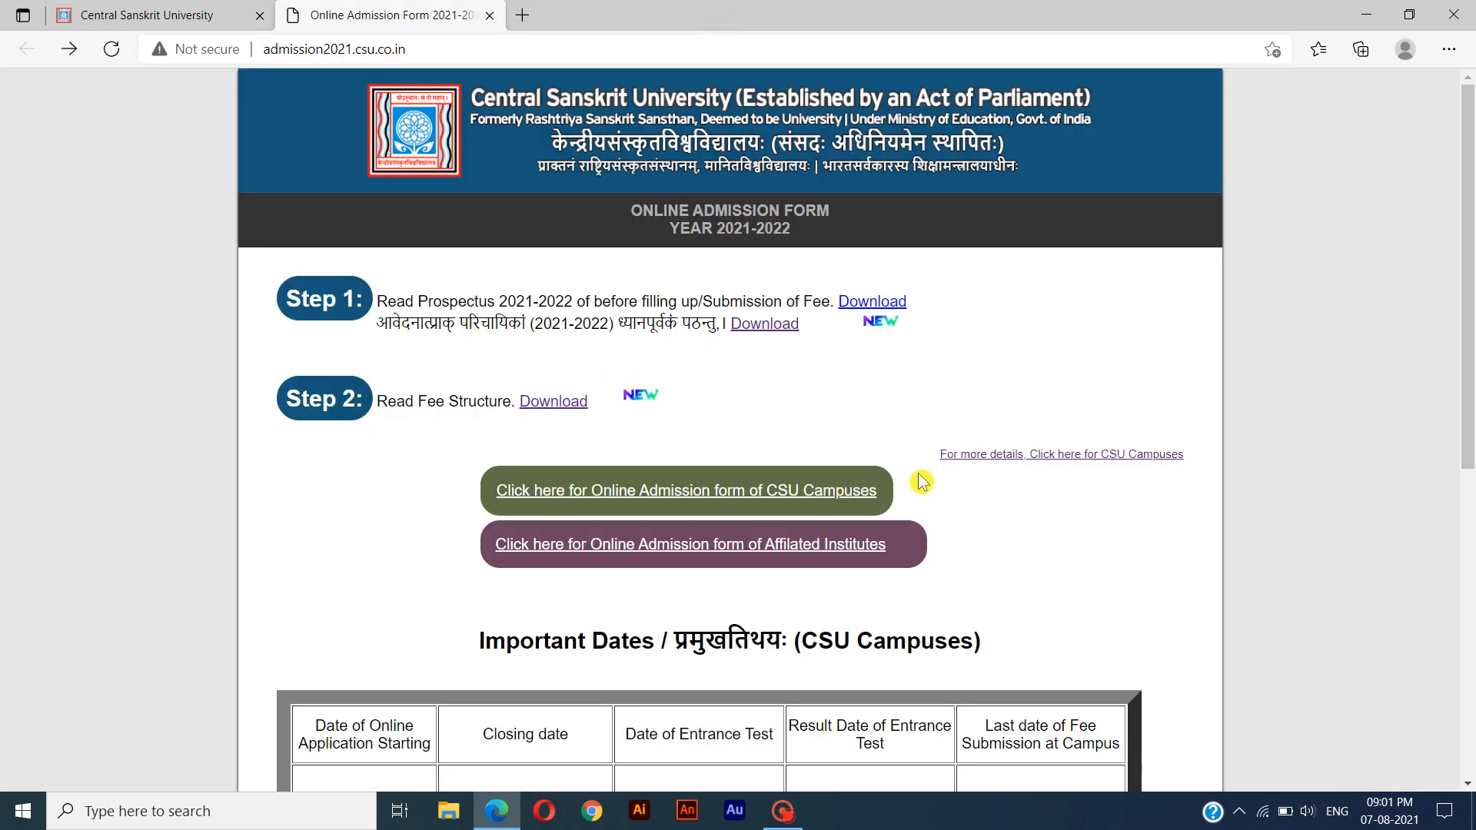
Examine the two online admission form links and the important dates tables for CSU campuses and affiliated institutes.
click(673, 502)
click(675, 507)
click(693, 564)
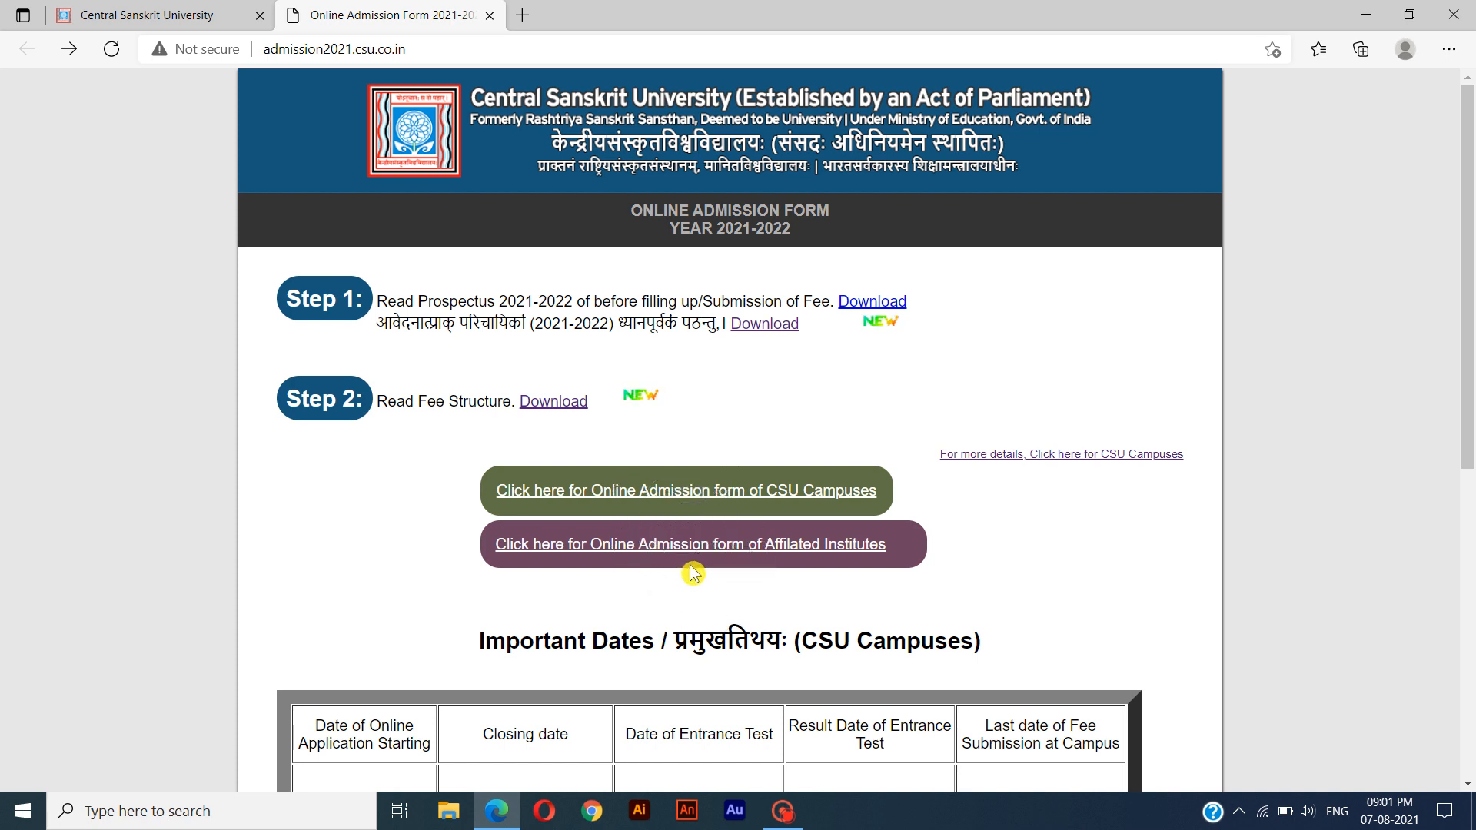
click(693, 574)
scroll(692, 573, down, 3)
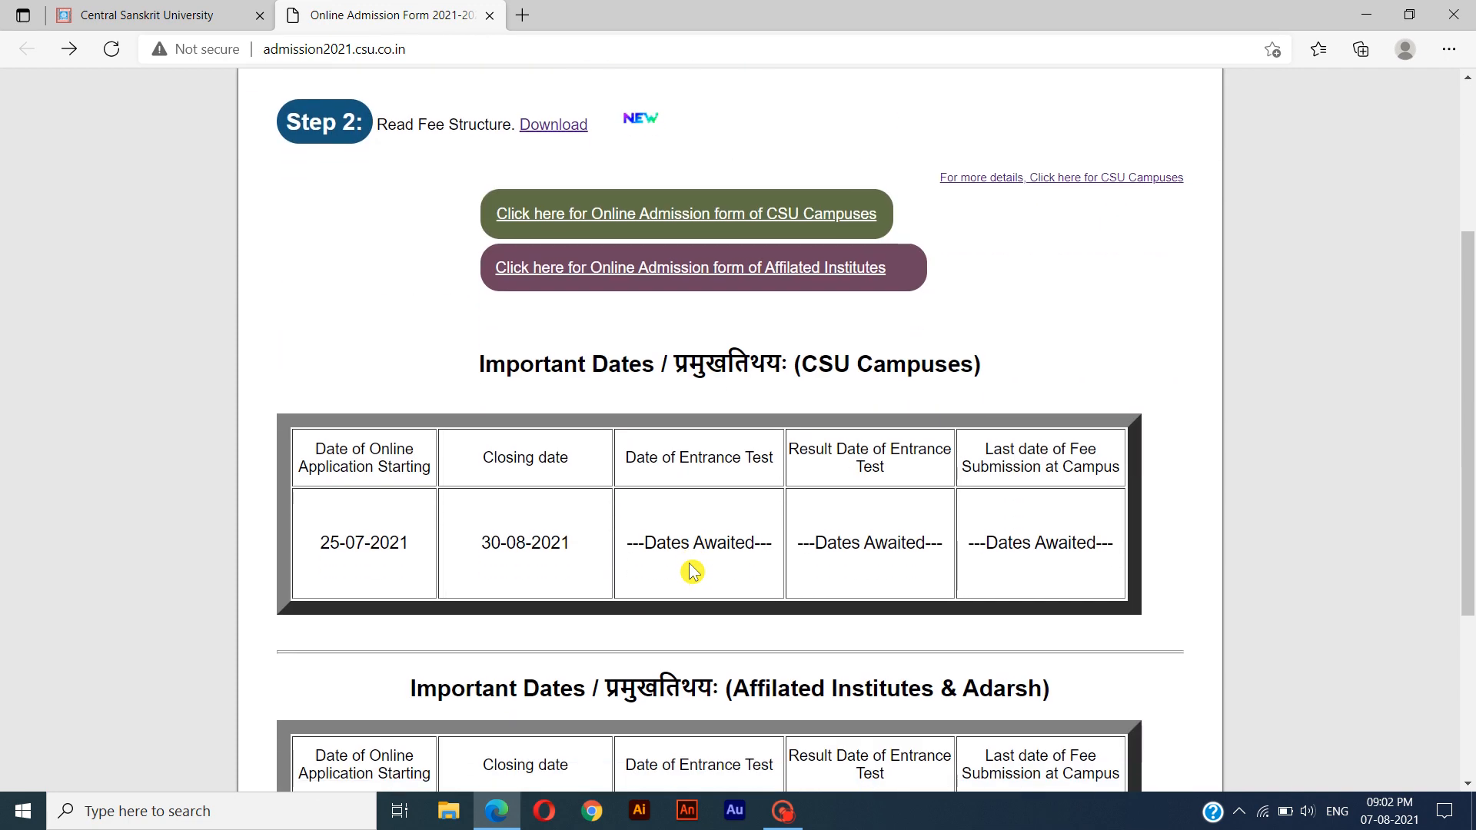
scroll(605, 658, down, 4)
scroll(605, 658, up, 4)
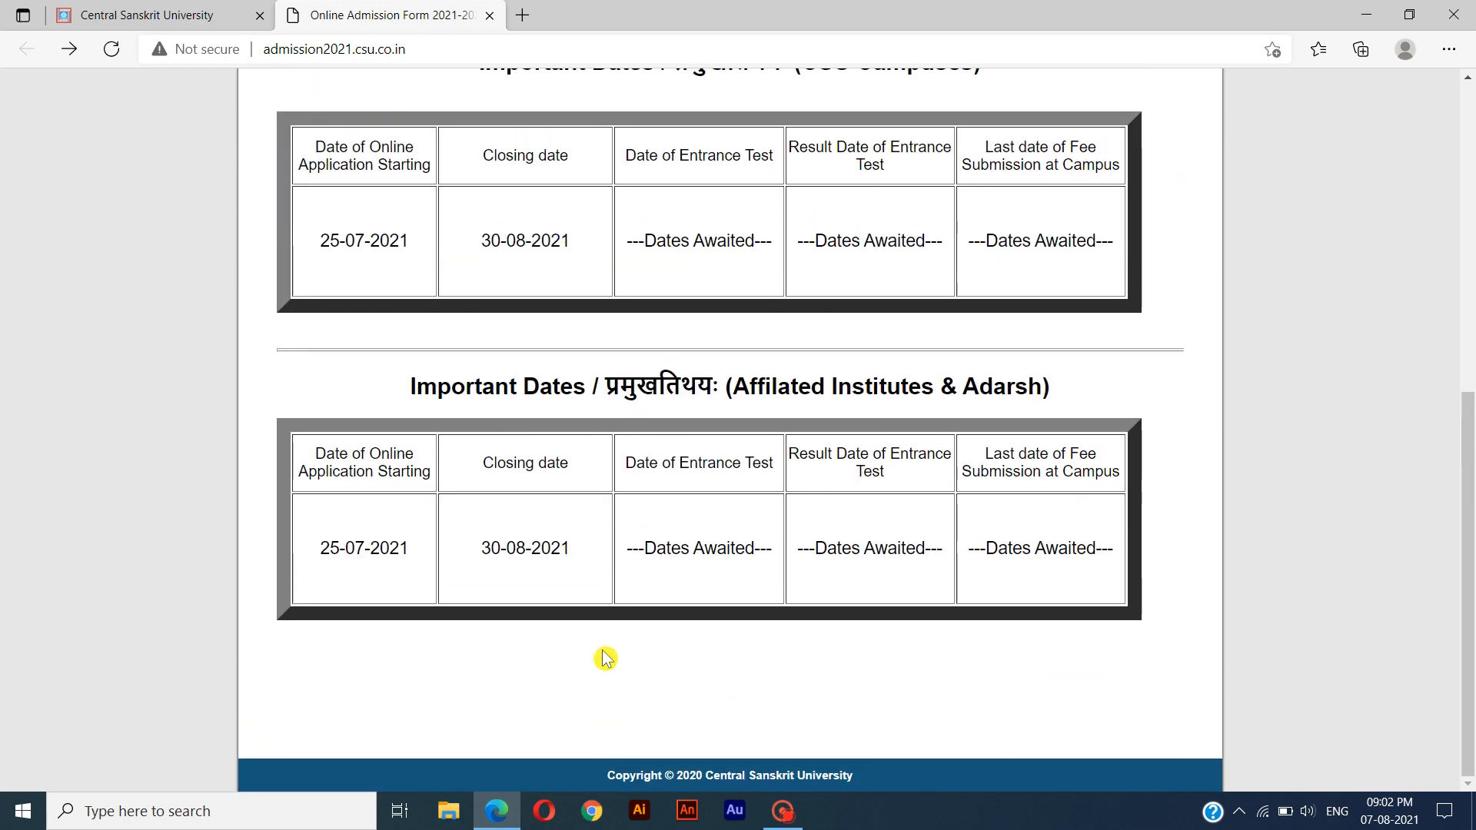
scroll(605, 659, up, 3)
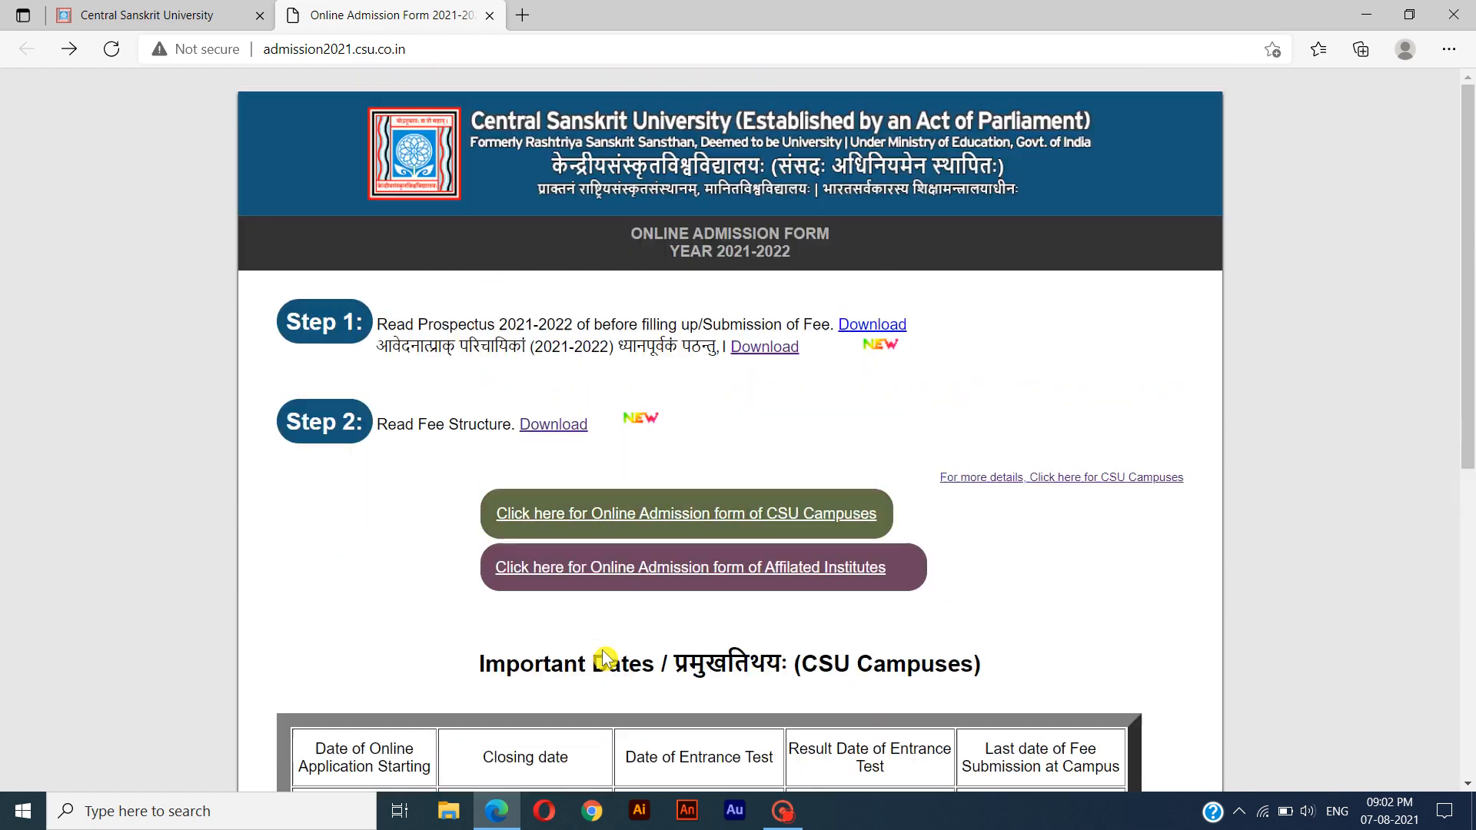
Open the online admission form of CSU Campuses and start a new registration.
click(724, 509)
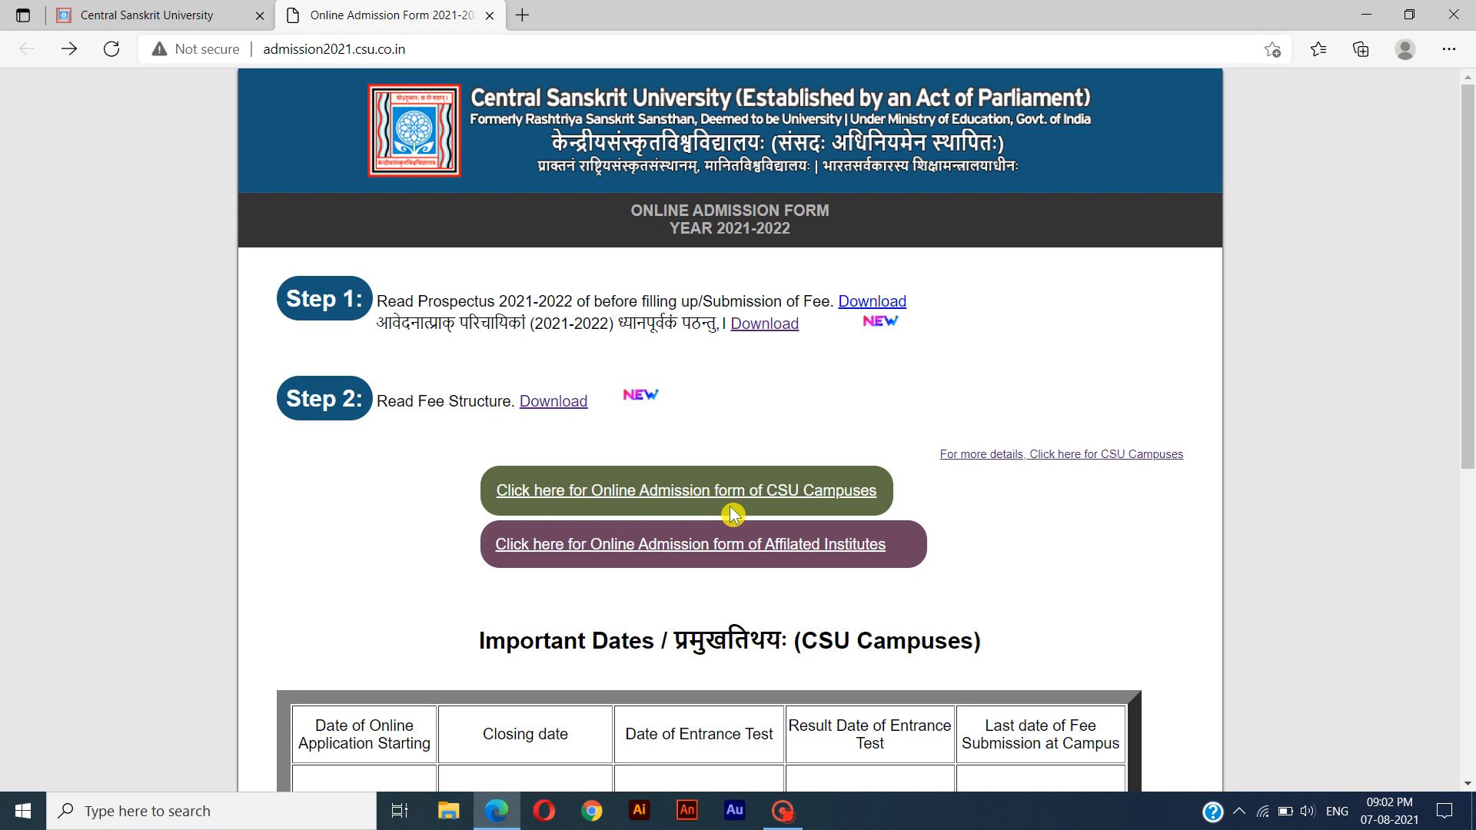
click(687, 510)
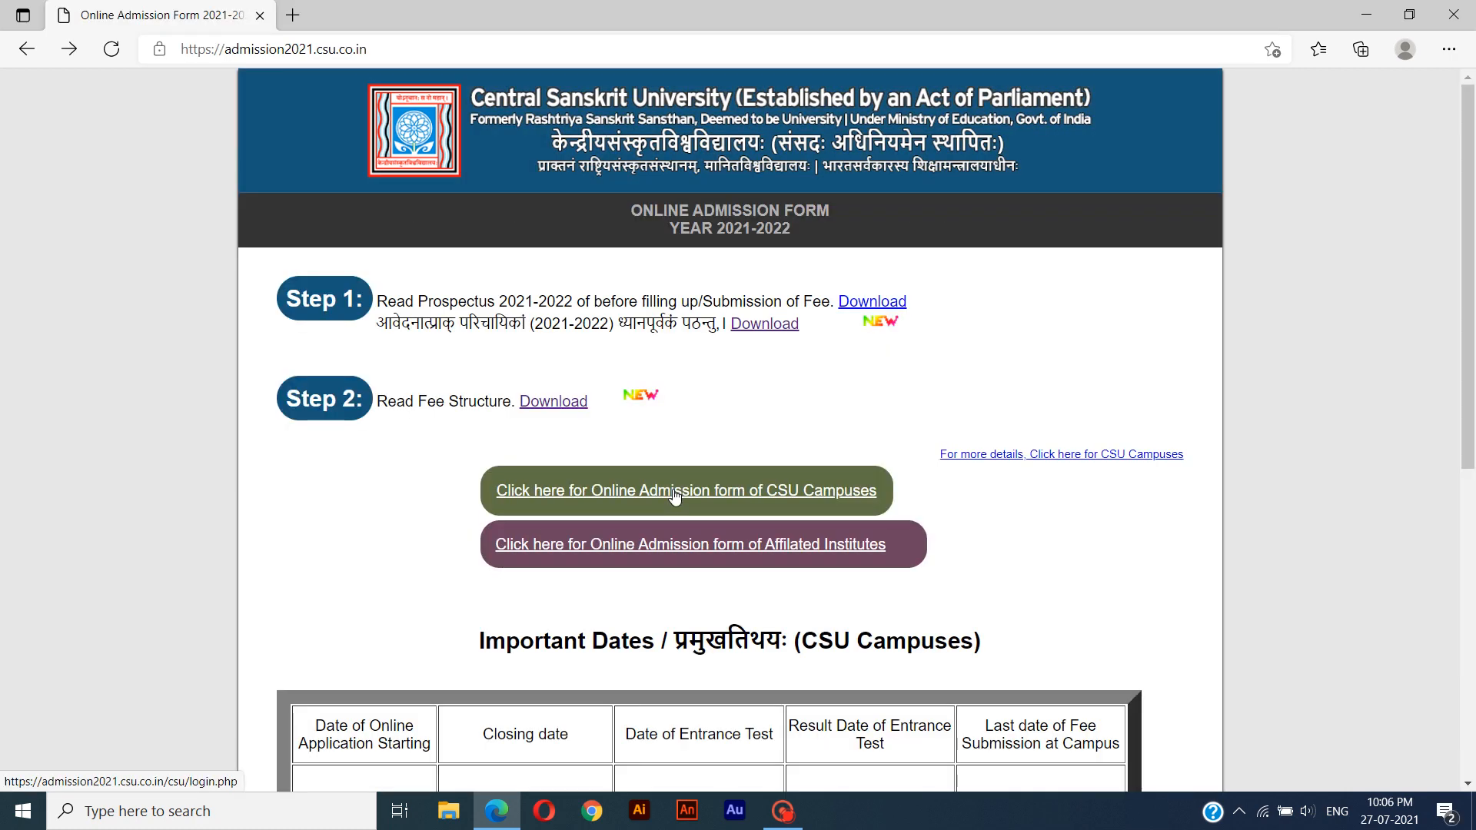
click(676, 488)
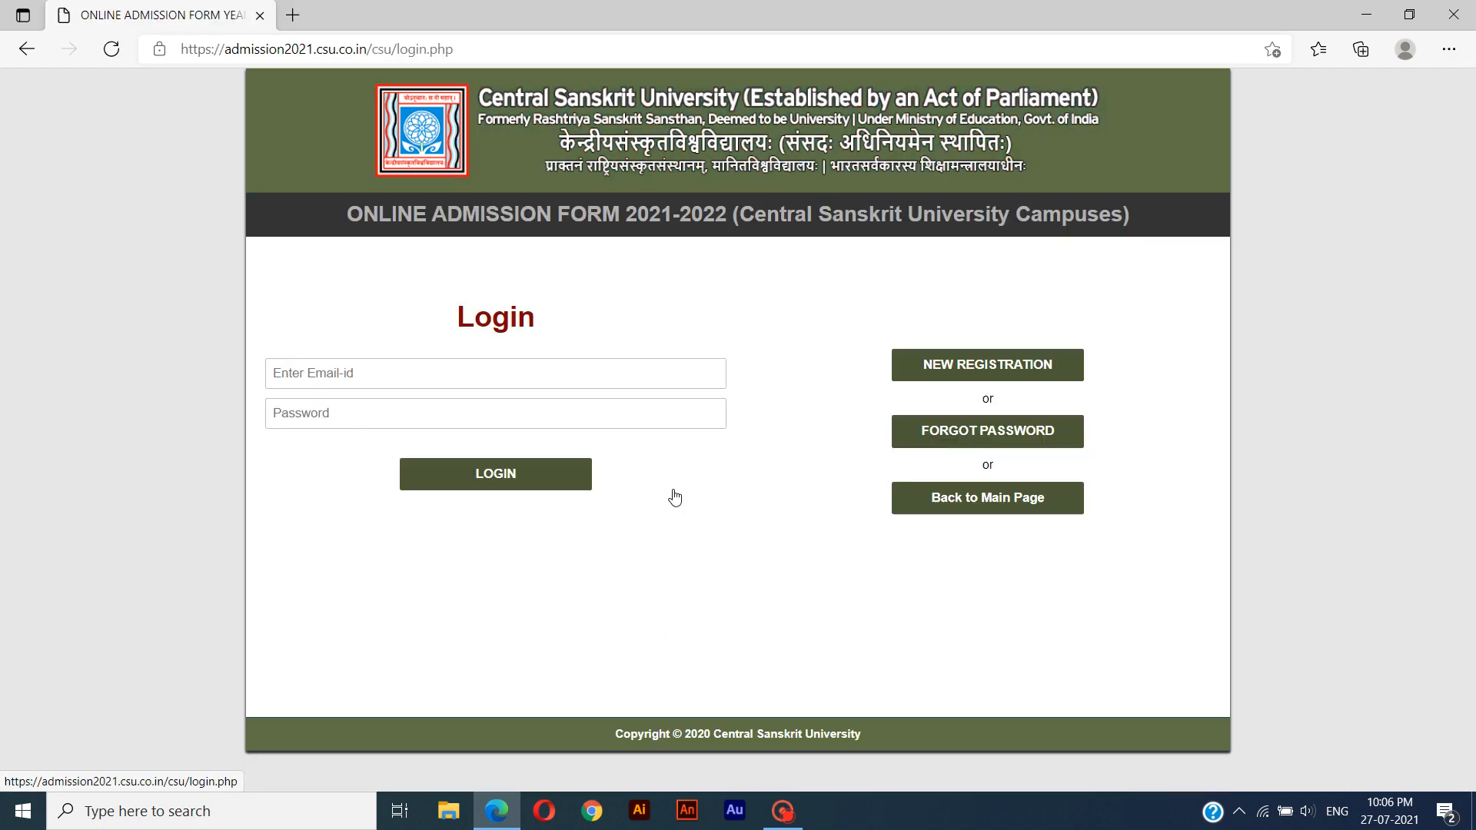
click(959, 373)
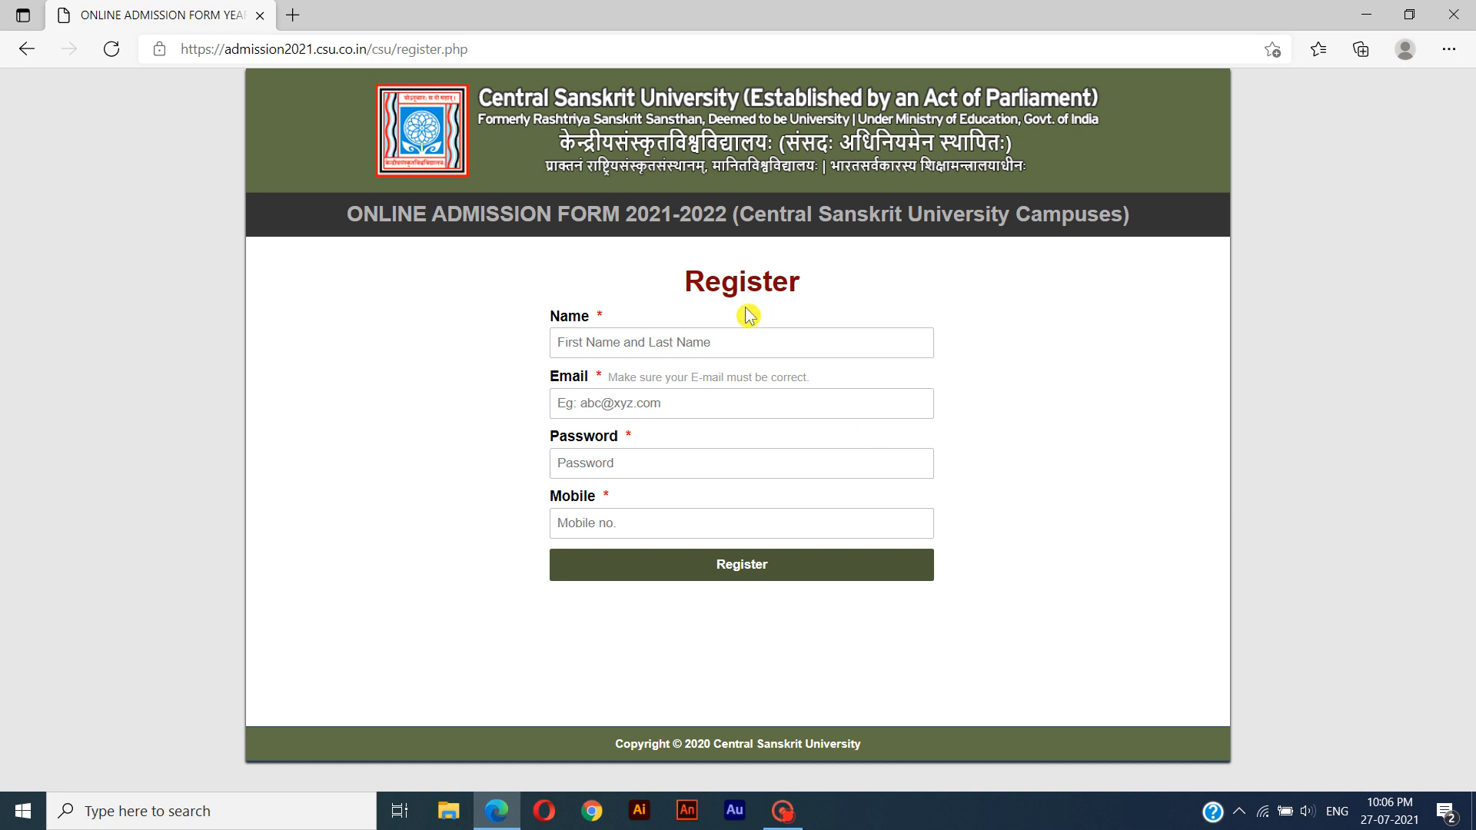
Enter the applicant's full name and e-mail address in the registration form.
click(744, 342)
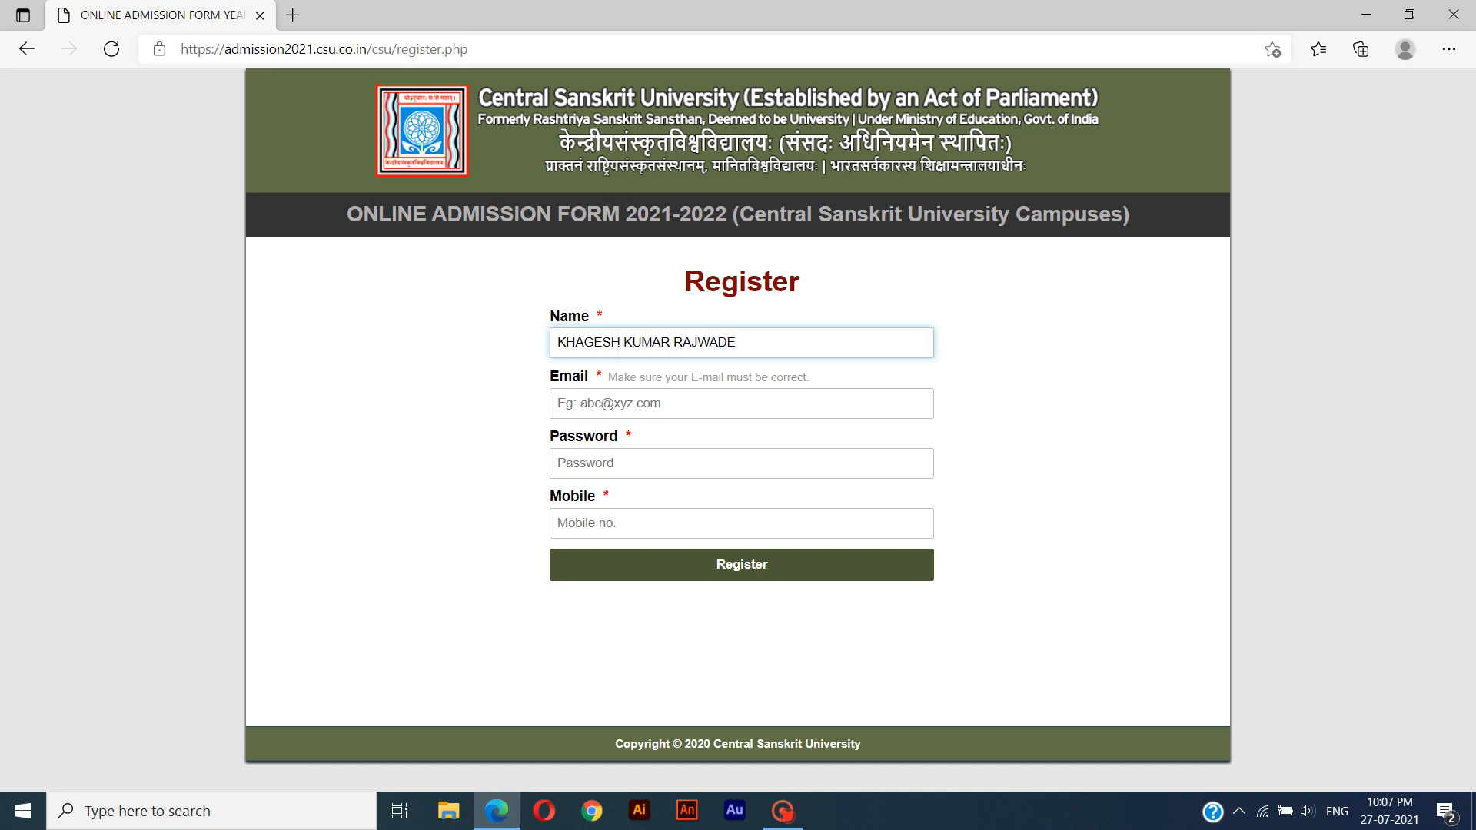
click(558, 403)
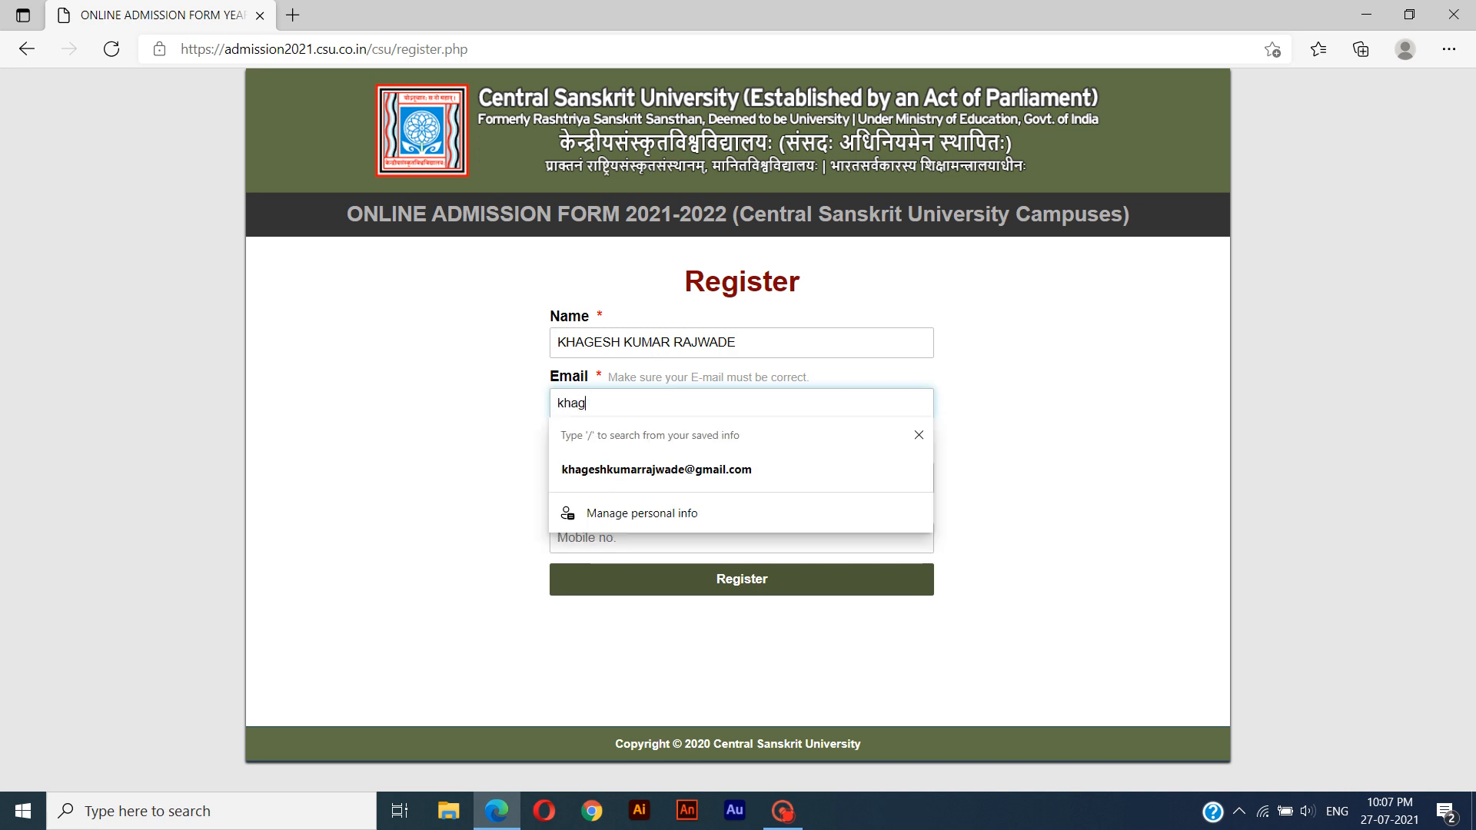
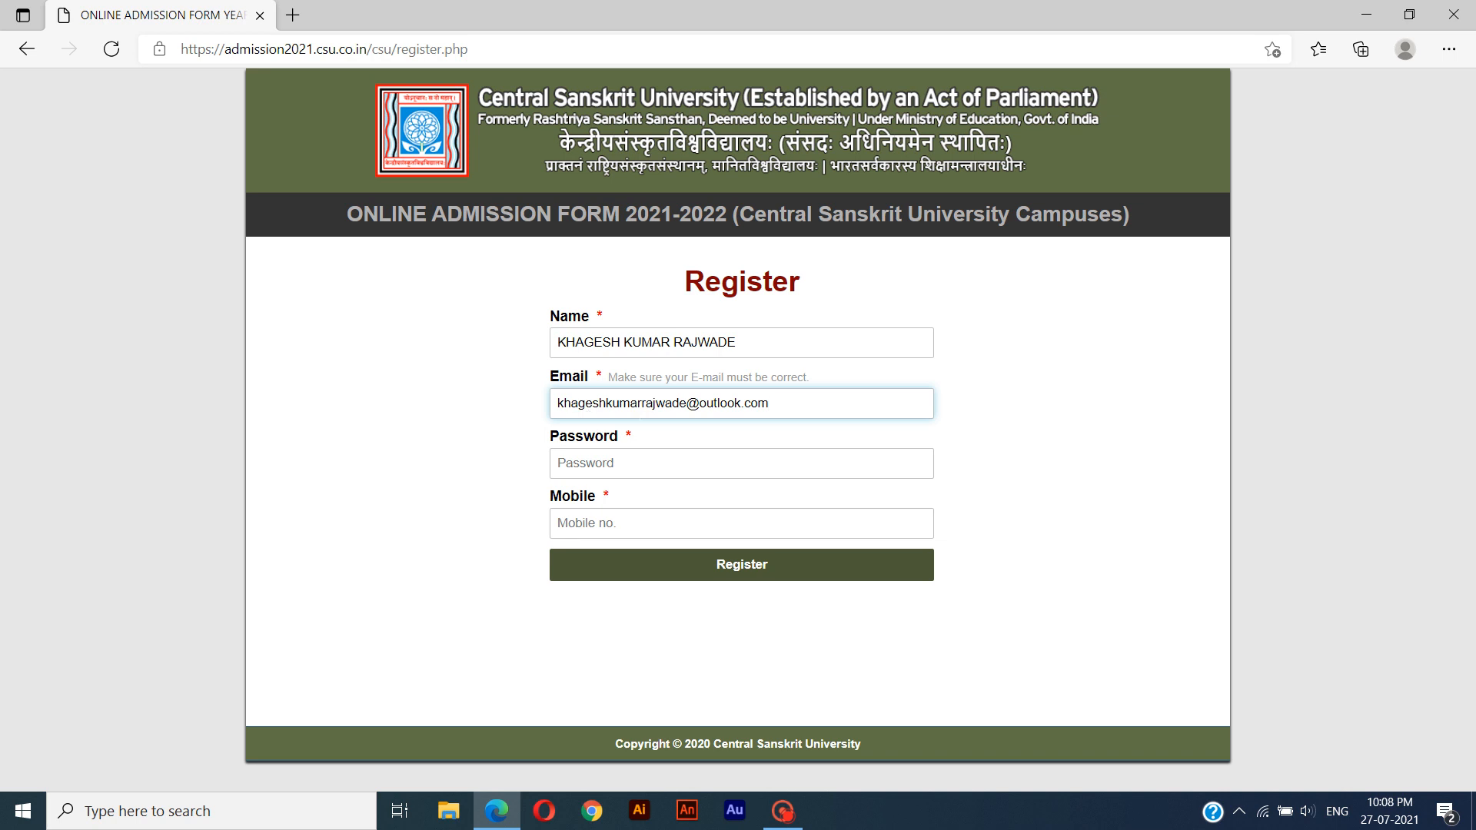
Enter the account password and the mobile number in the registration form.
key(Tab)
text(••••••••)
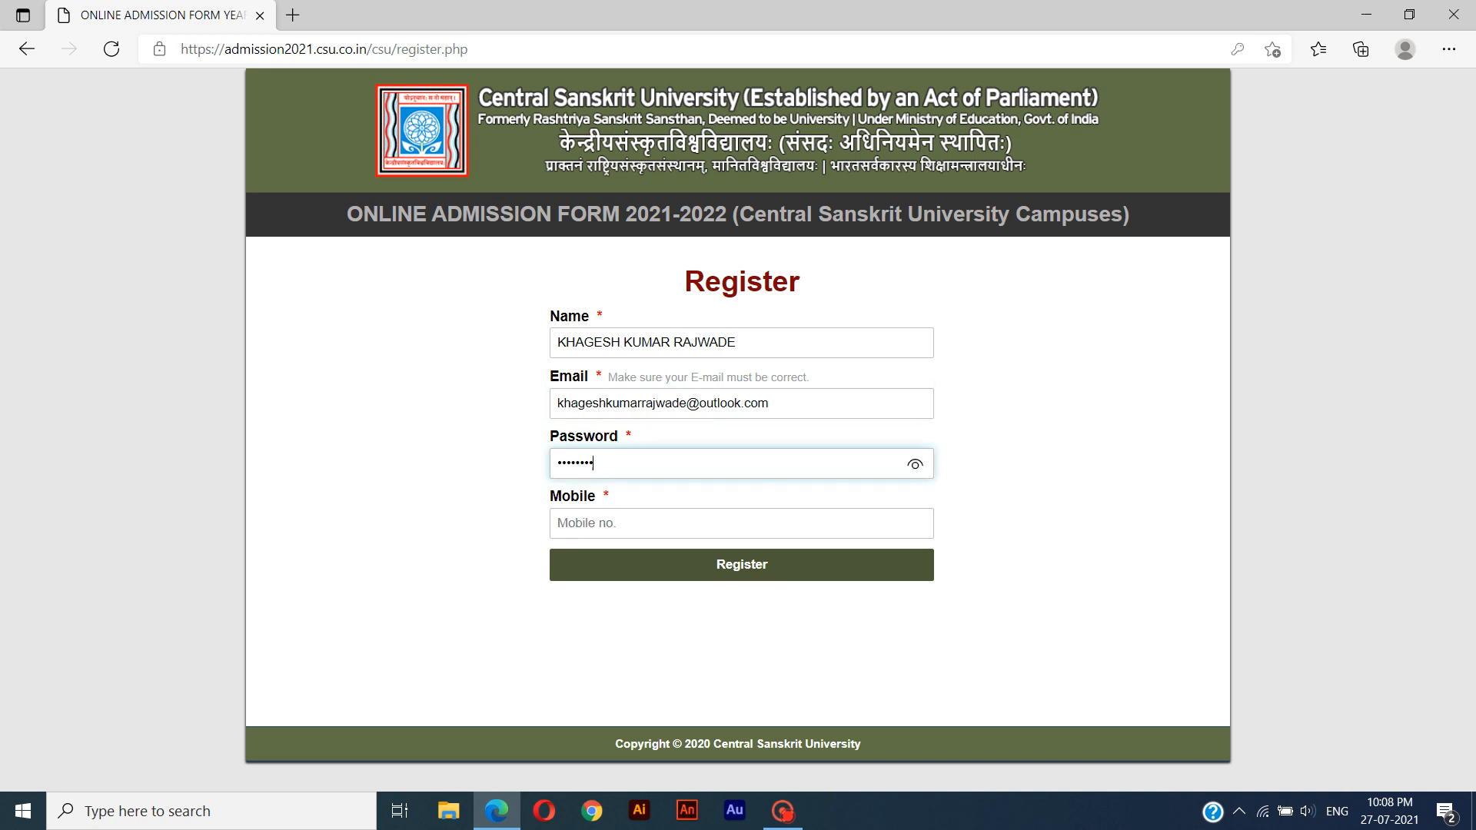
key(Tab)
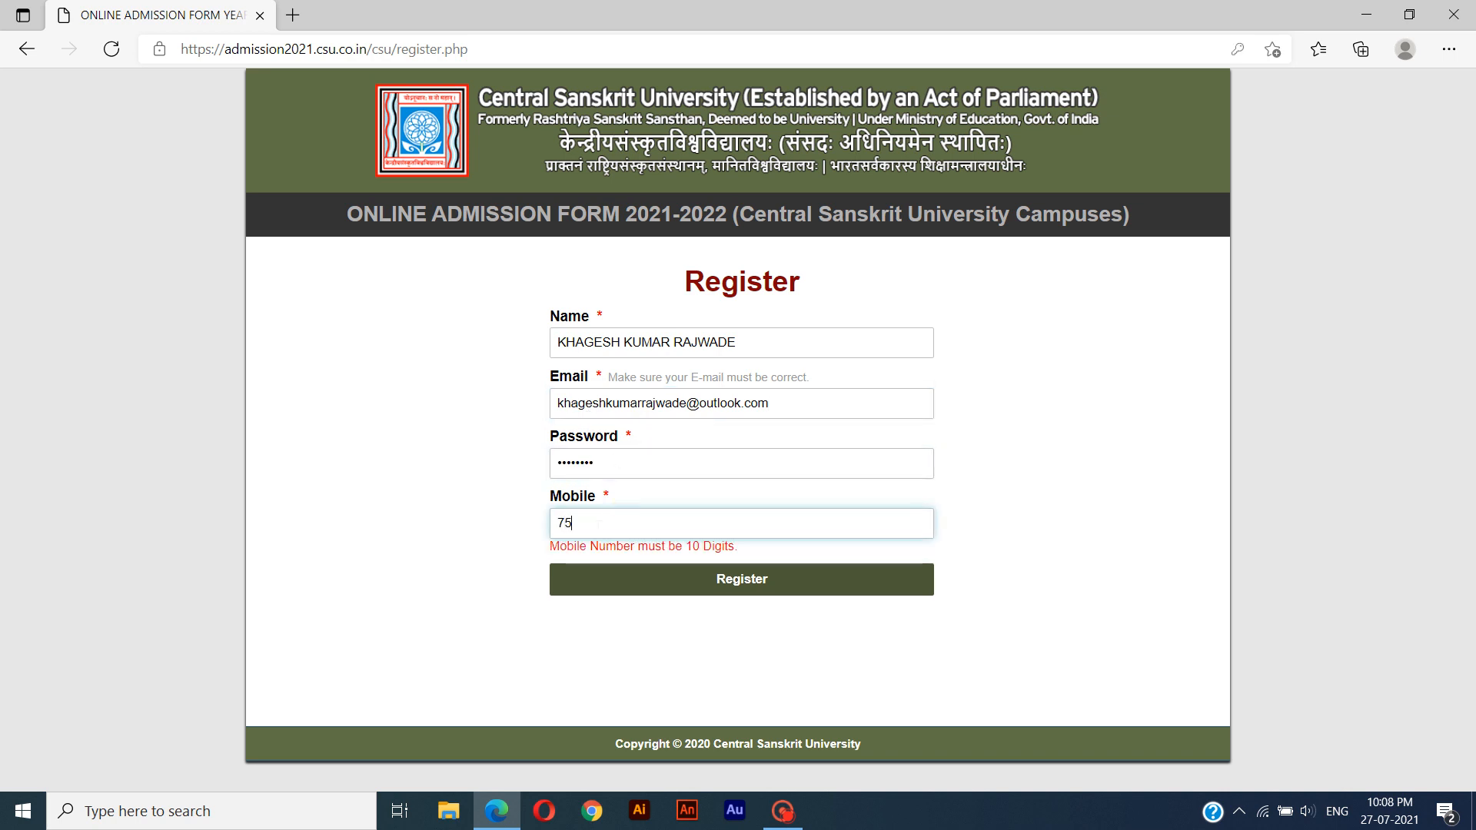
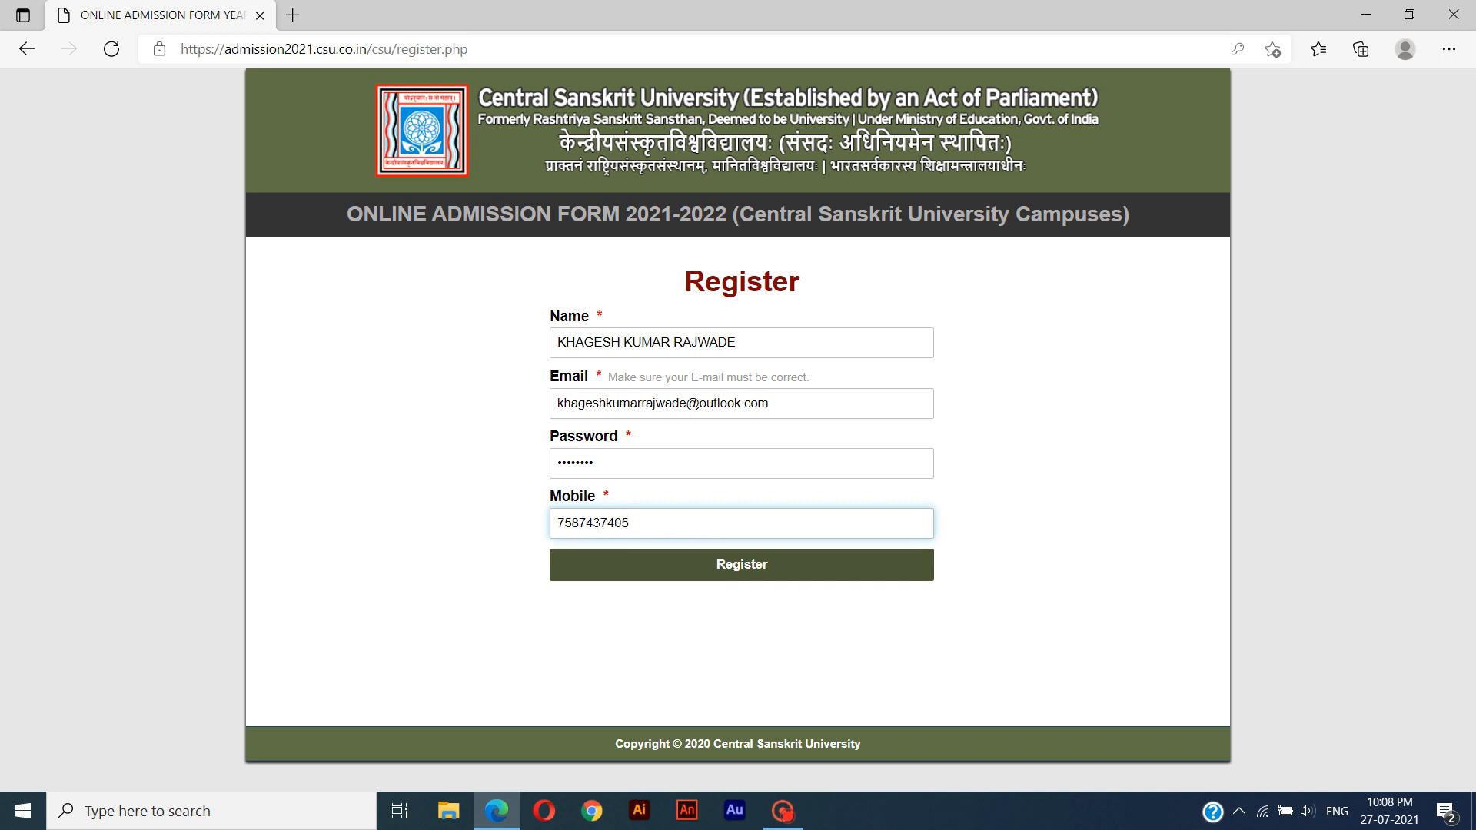
key(ctrl)
key(Tab)
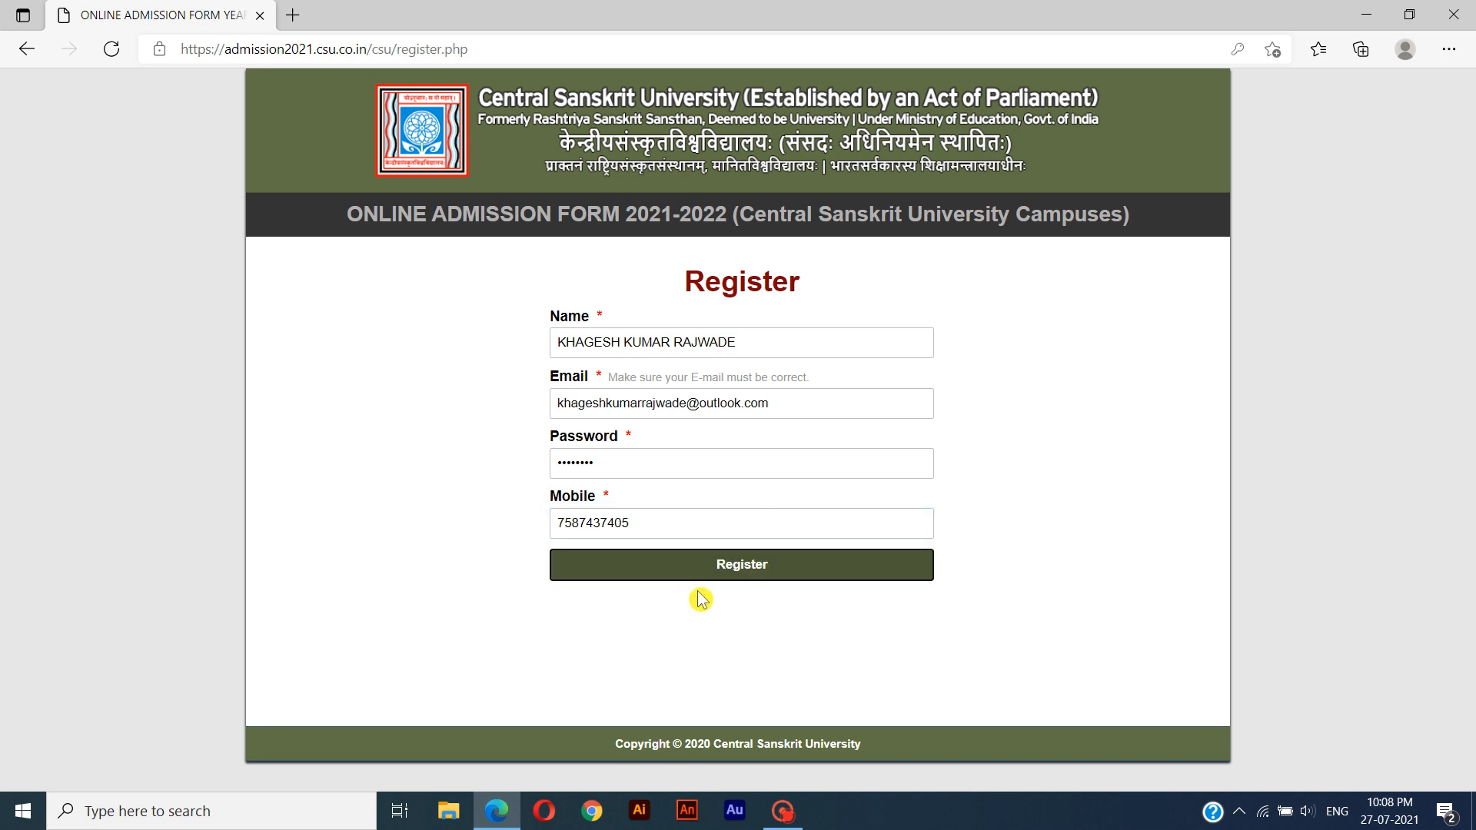
Submit the registration, save the login credentials in the browser, and postpone the security settings review.
click(742, 574)
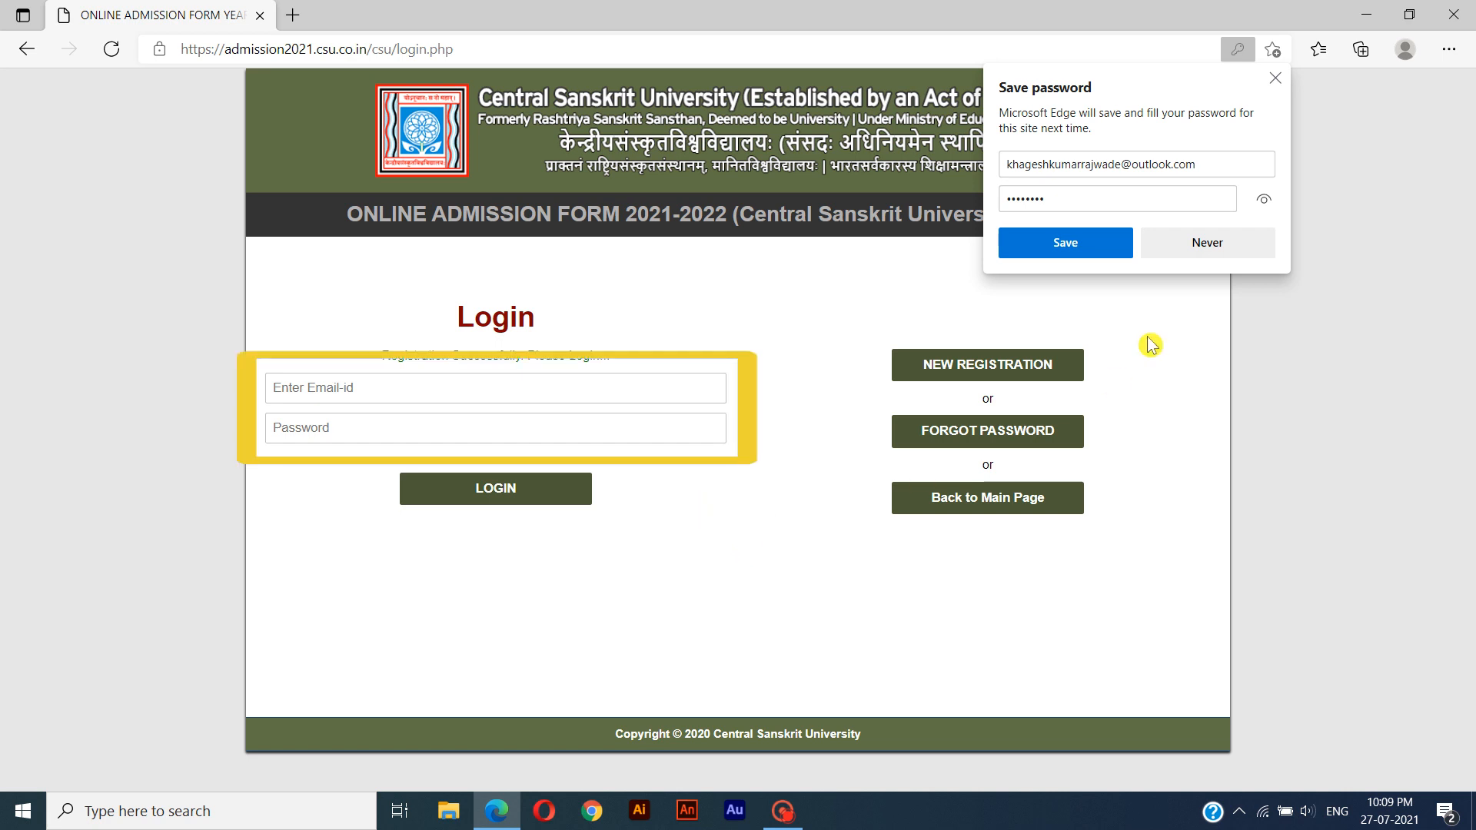
click(1075, 245)
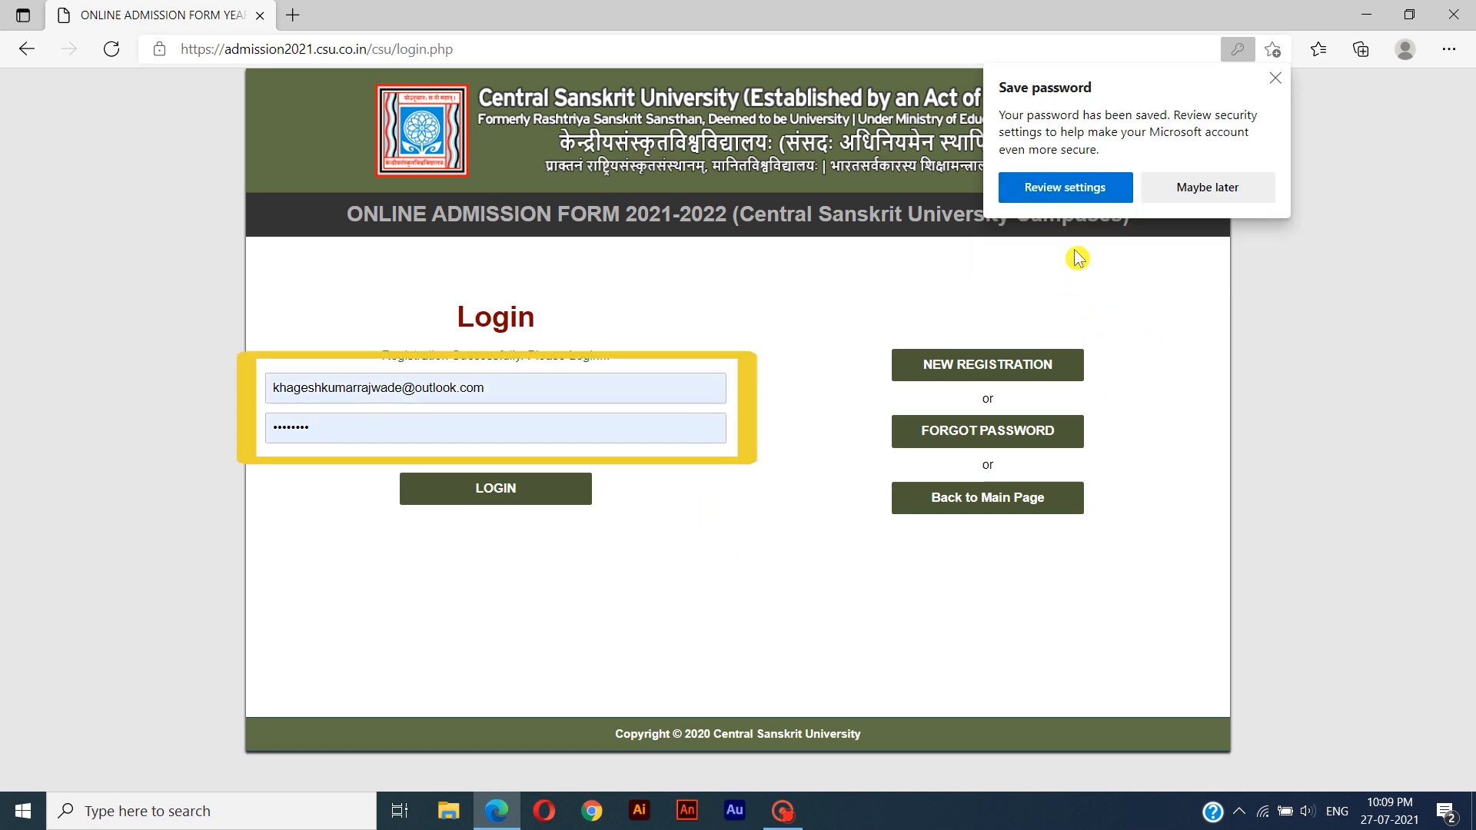
click(1197, 197)
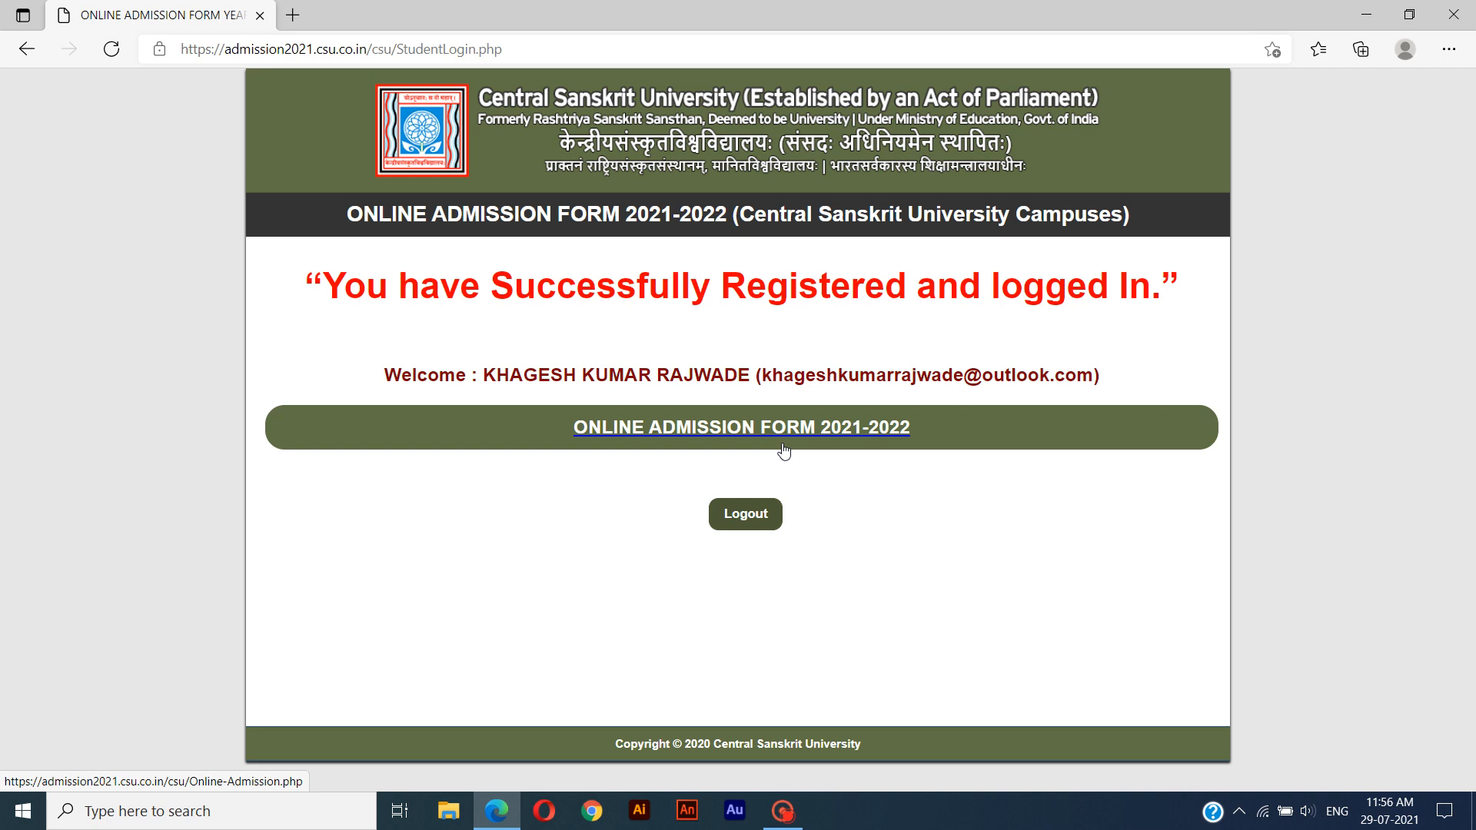
Open the Online Admission Form 2021-2022 and set the campus name to "Bhopal Campus, Bhopal, Madhya Pradesh".
click(730, 440)
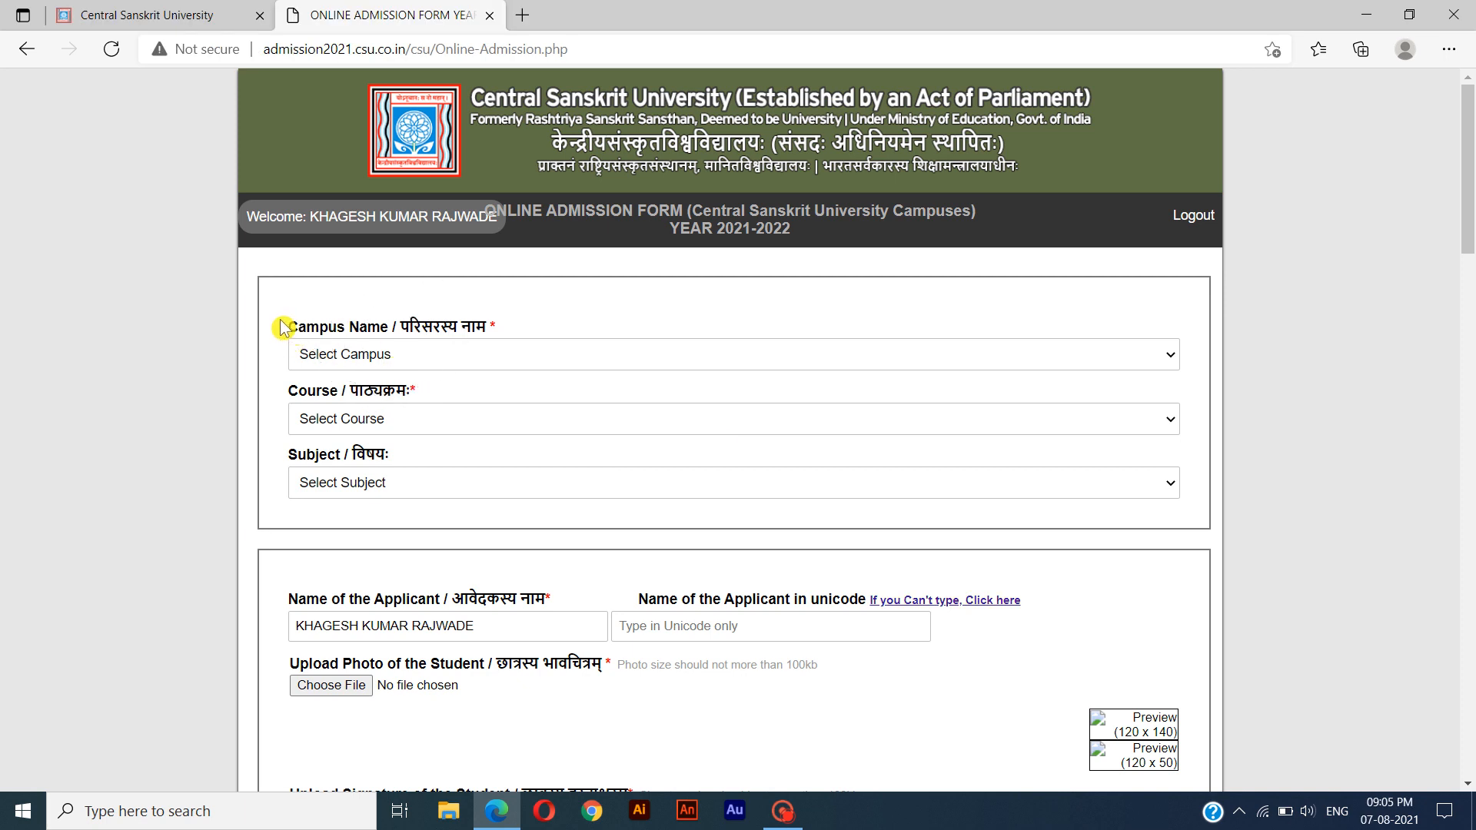
drag(281, 327, 500, 356)
click(433, 361)
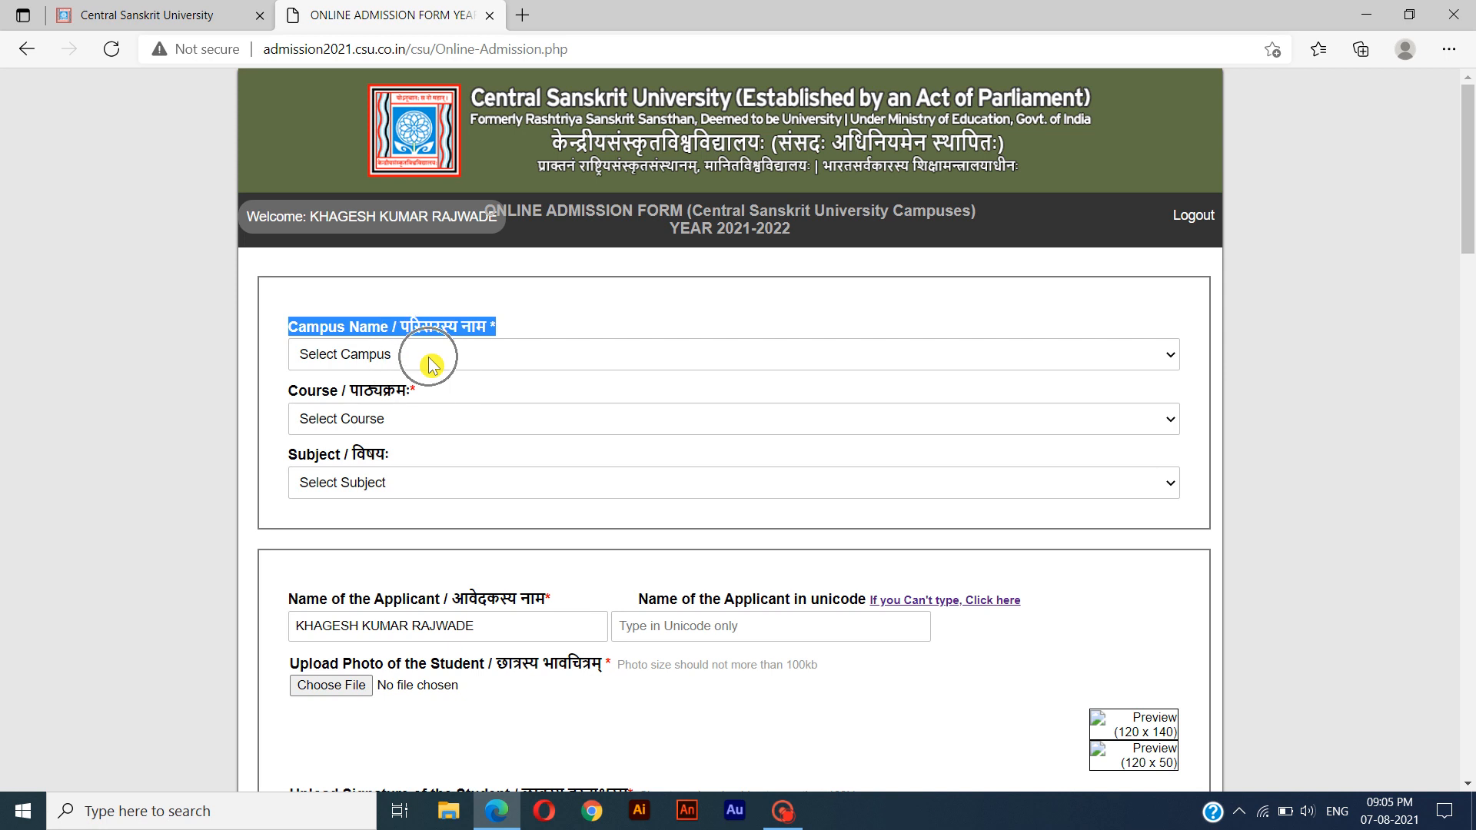
click(435, 365)
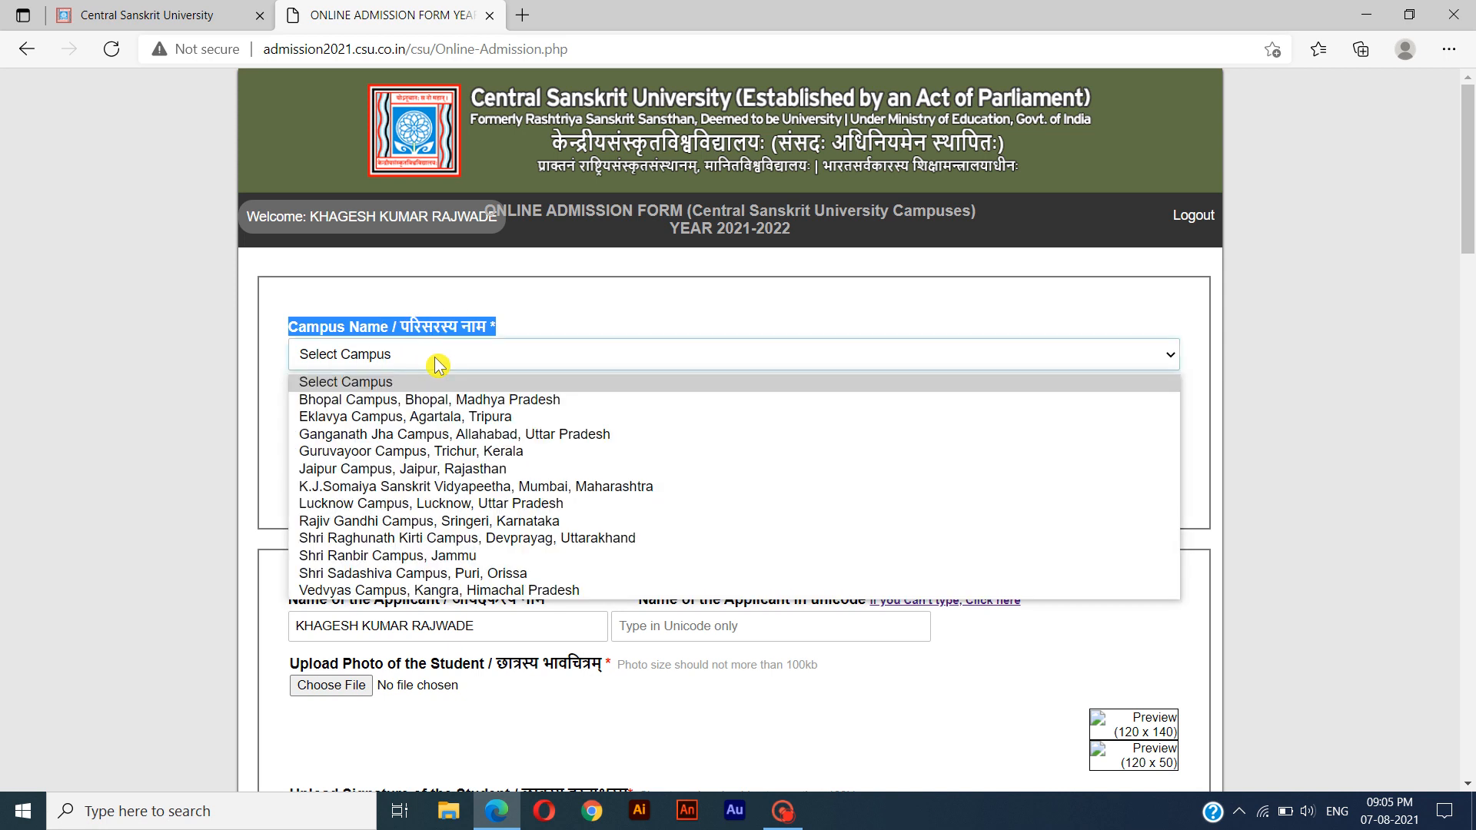
click(449, 400)
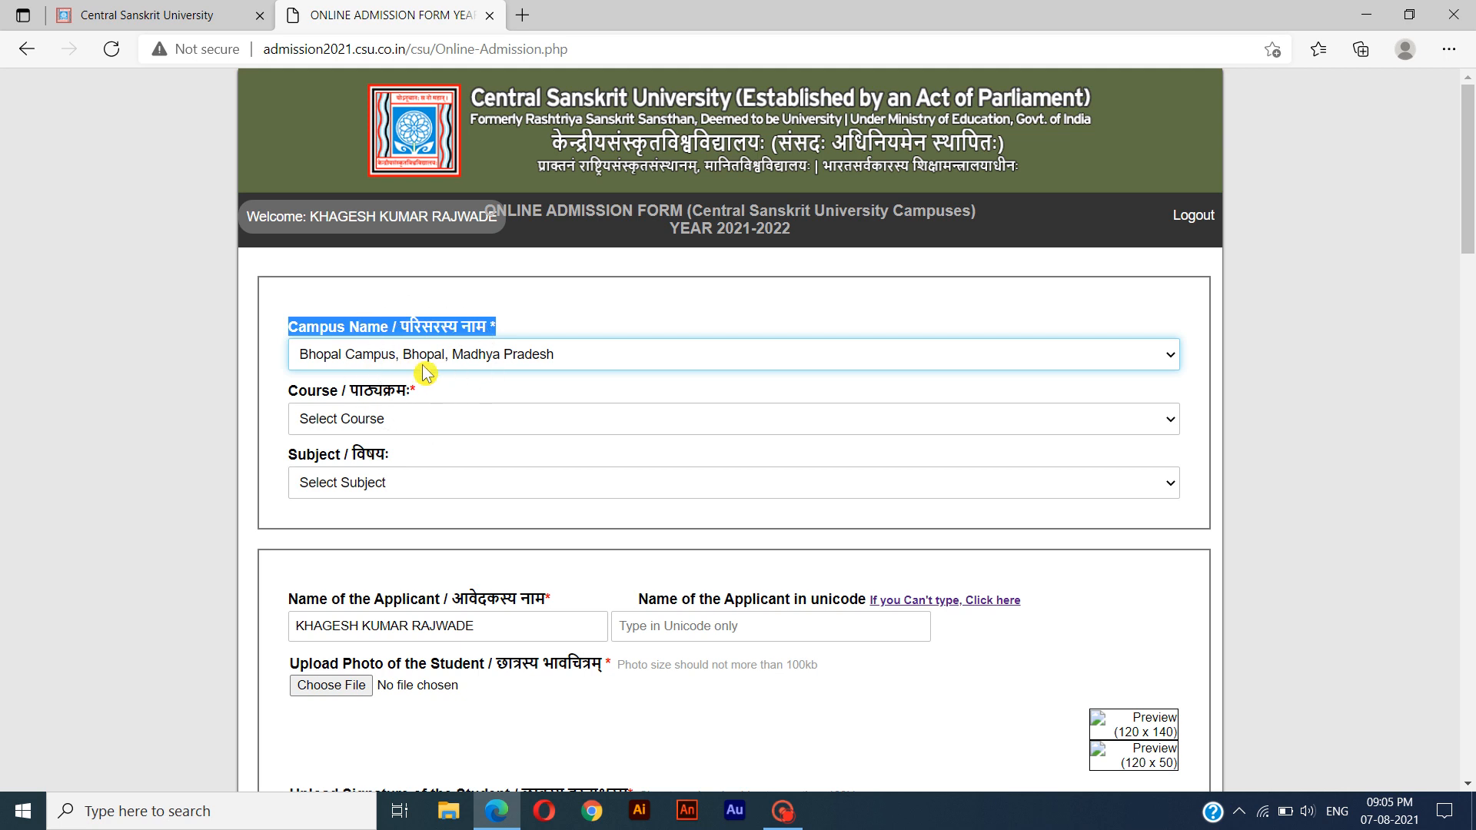
Set the course to "Shastri-1st-Year" and the subject to "NavyaVyakaran" in the admission form.
click(281, 395)
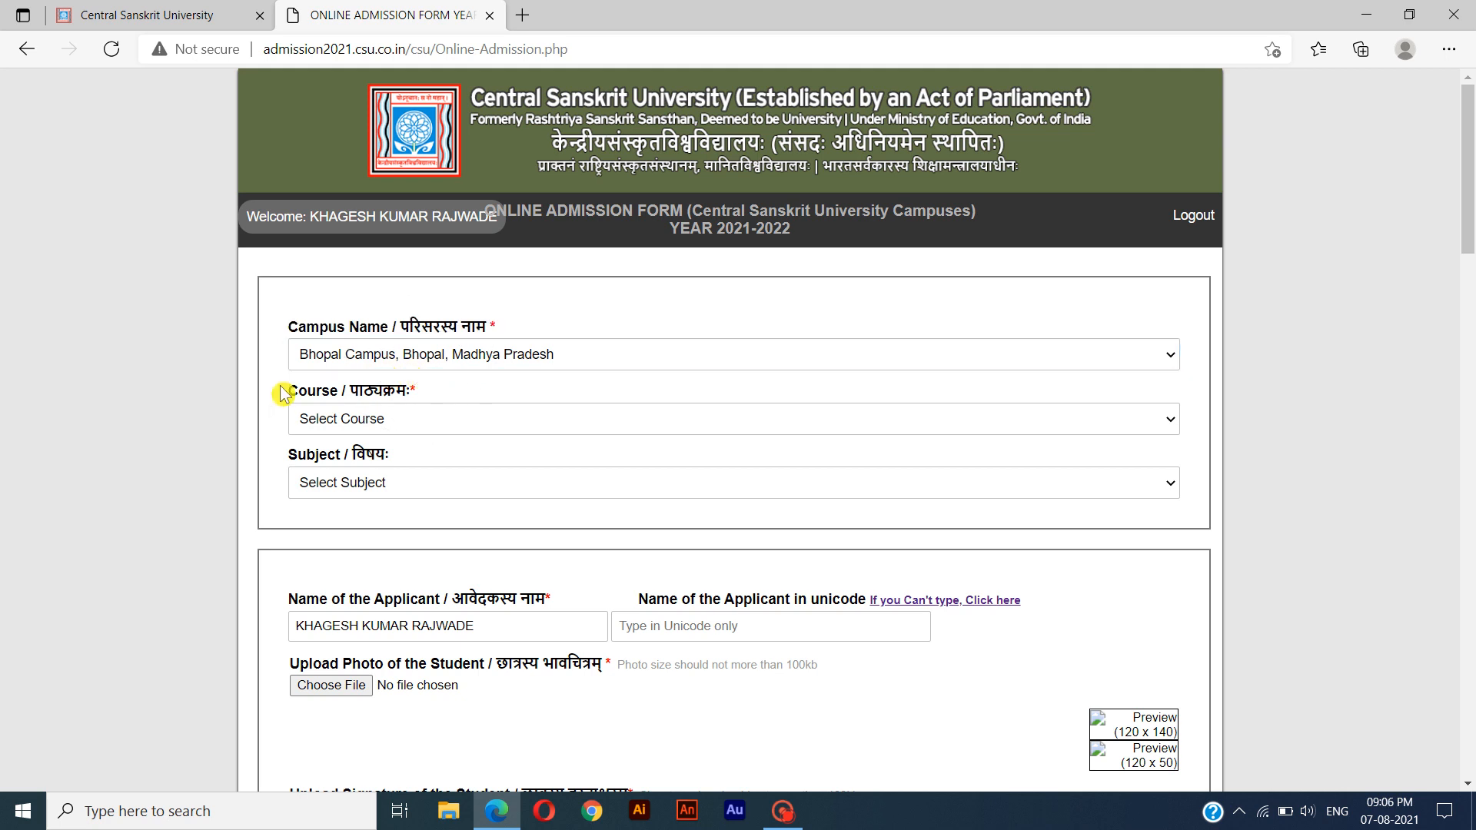
drag(282, 394, 408, 390)
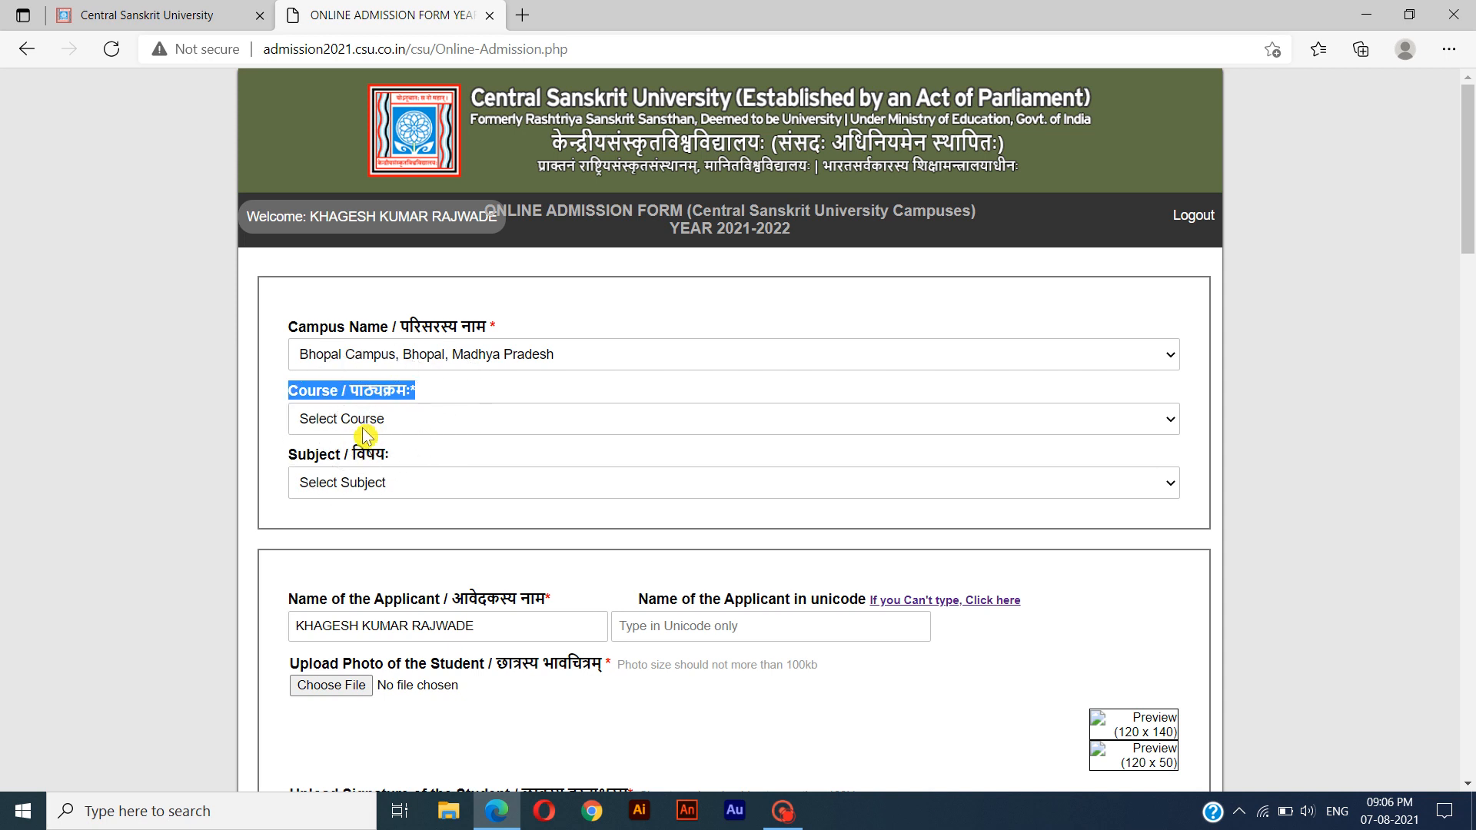
click(391, 428)
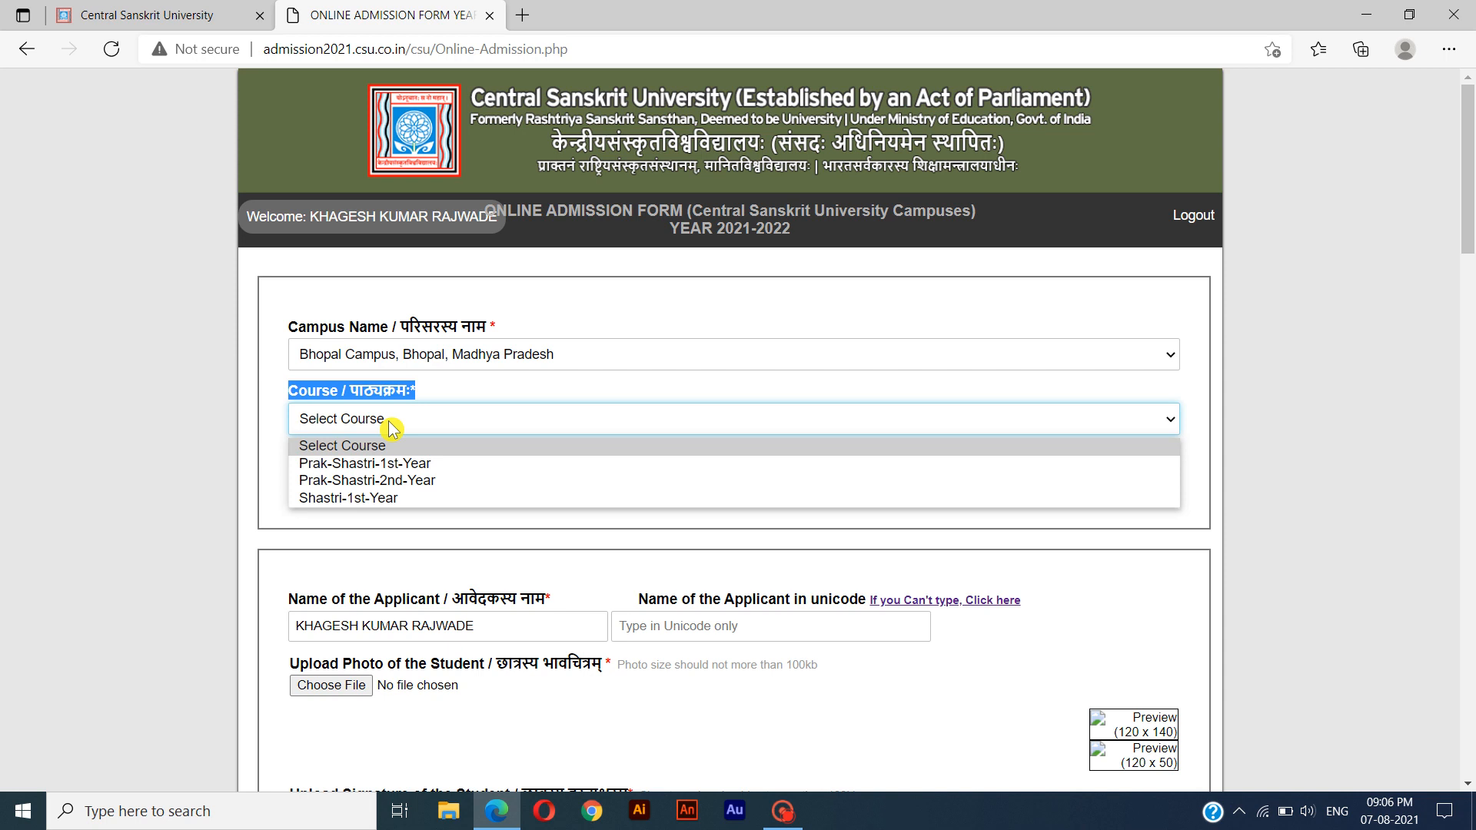
click(415, 510)
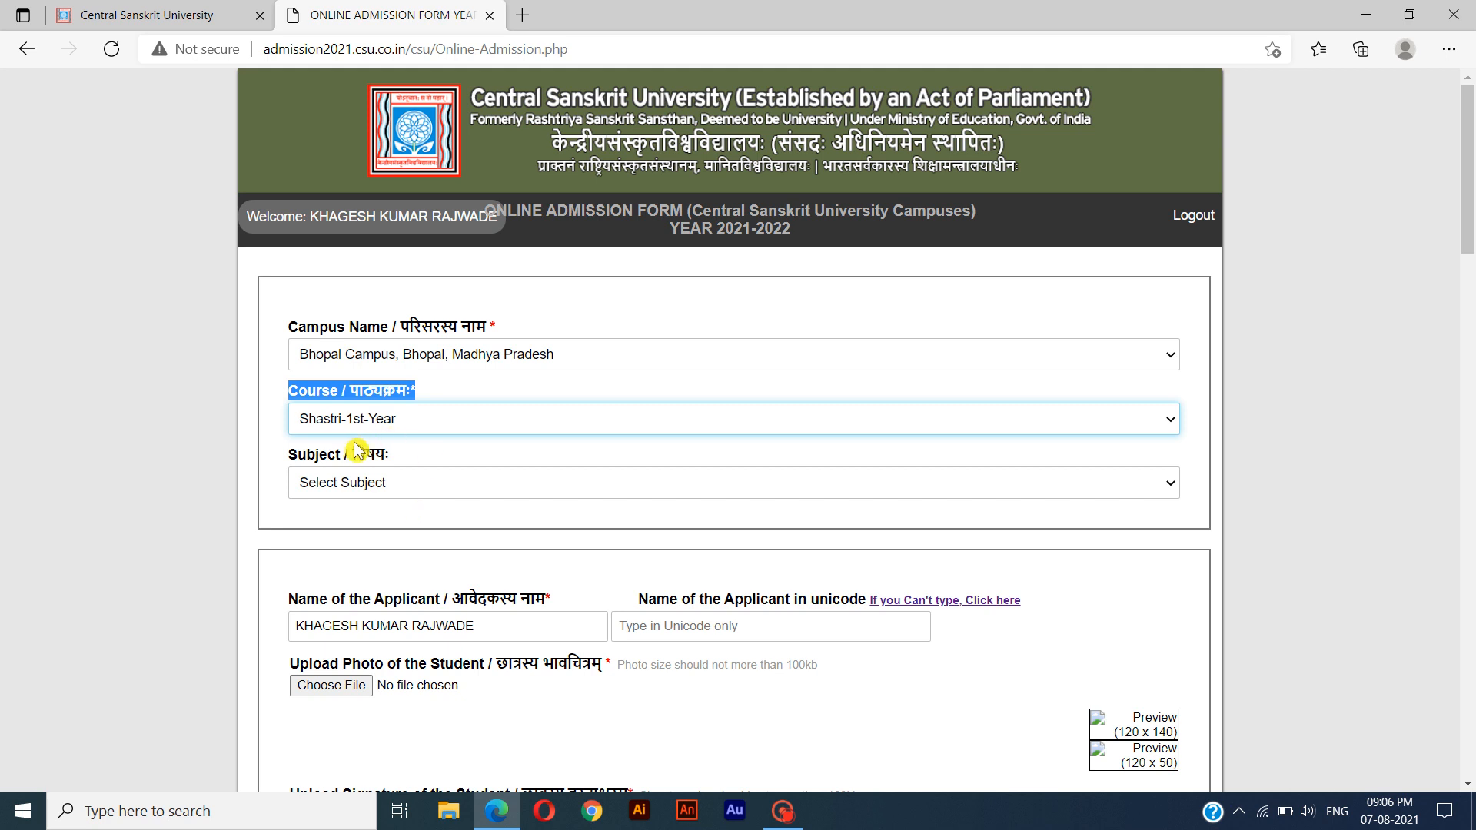
key(Tab)
drag(286, 458, 413, 464)
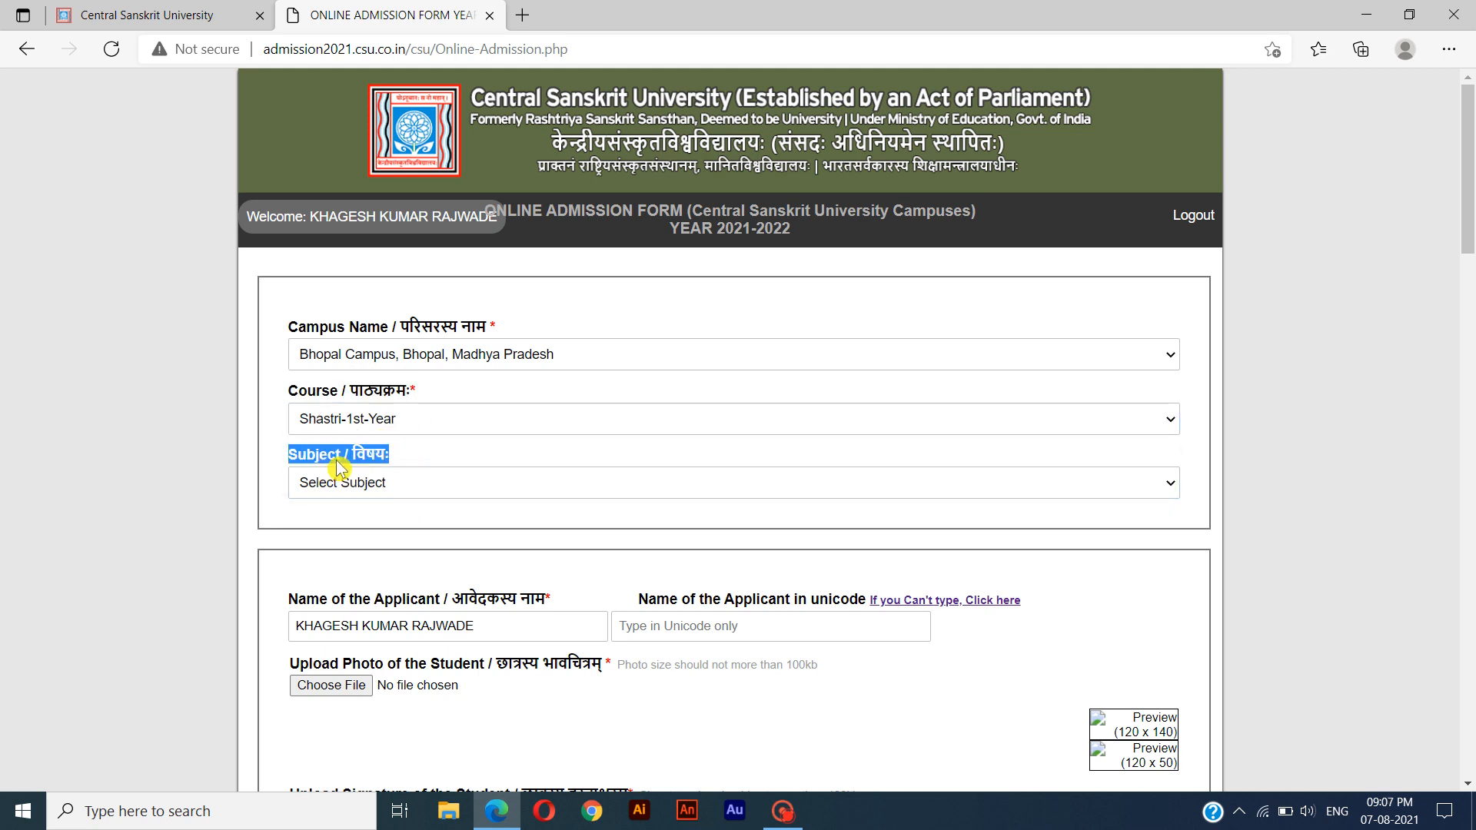
click(373, 489)
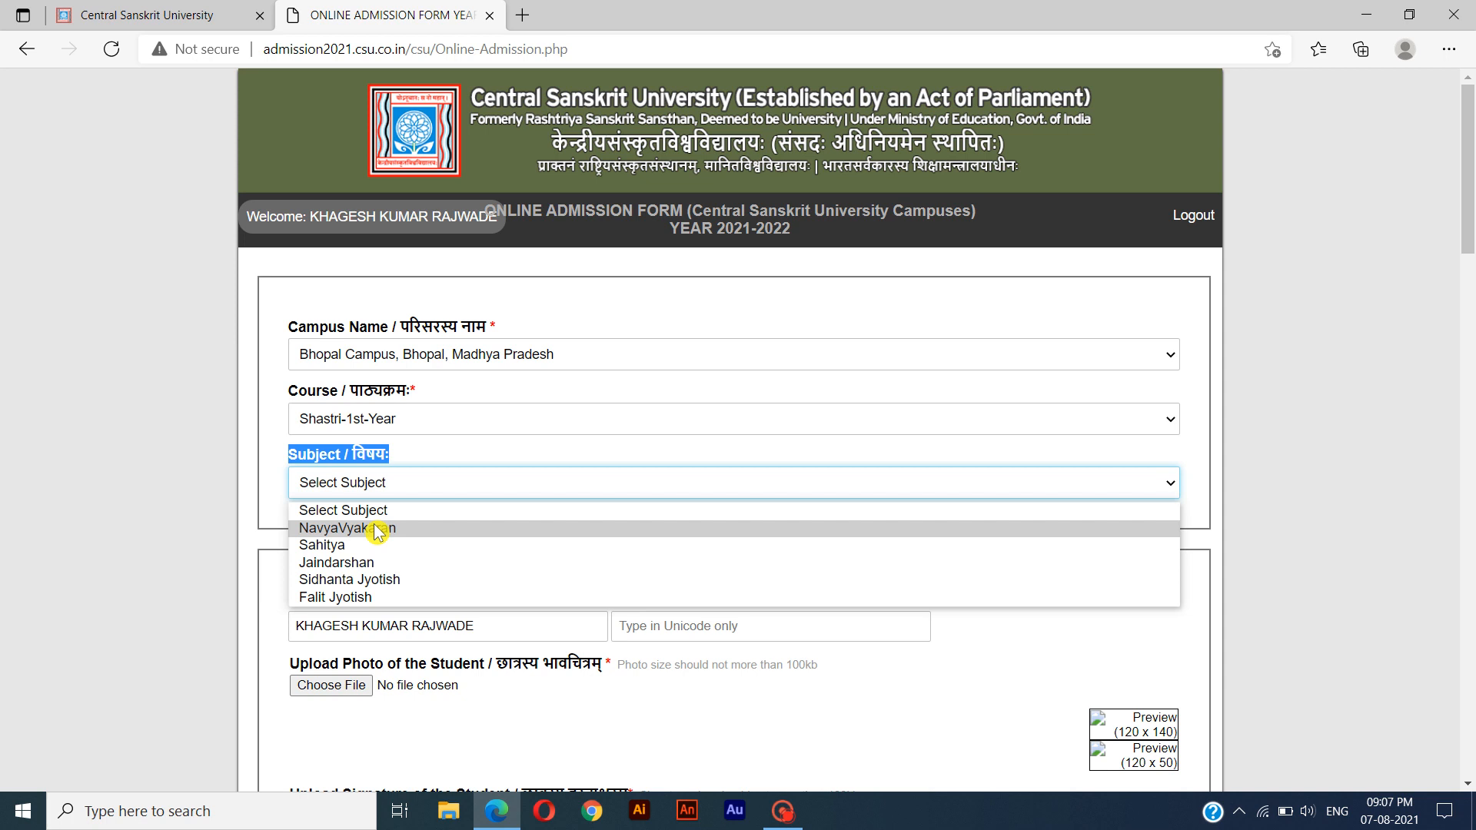
click(426, 532)
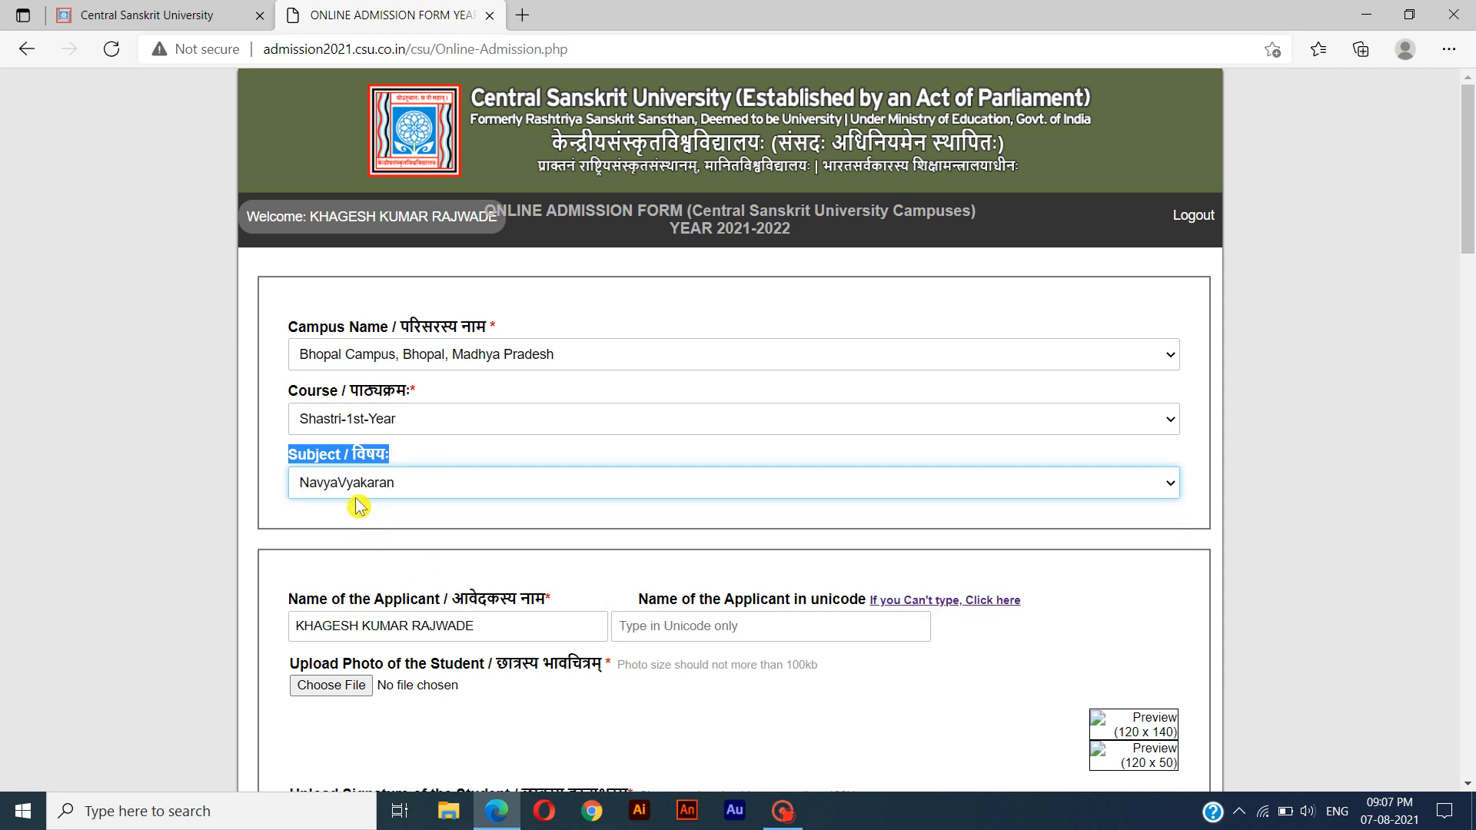
Open the Google Input Tools page linked beside the applicant's Unicode name and transliterate the applicant's full name into Hindi.
triple_click(550, 603)
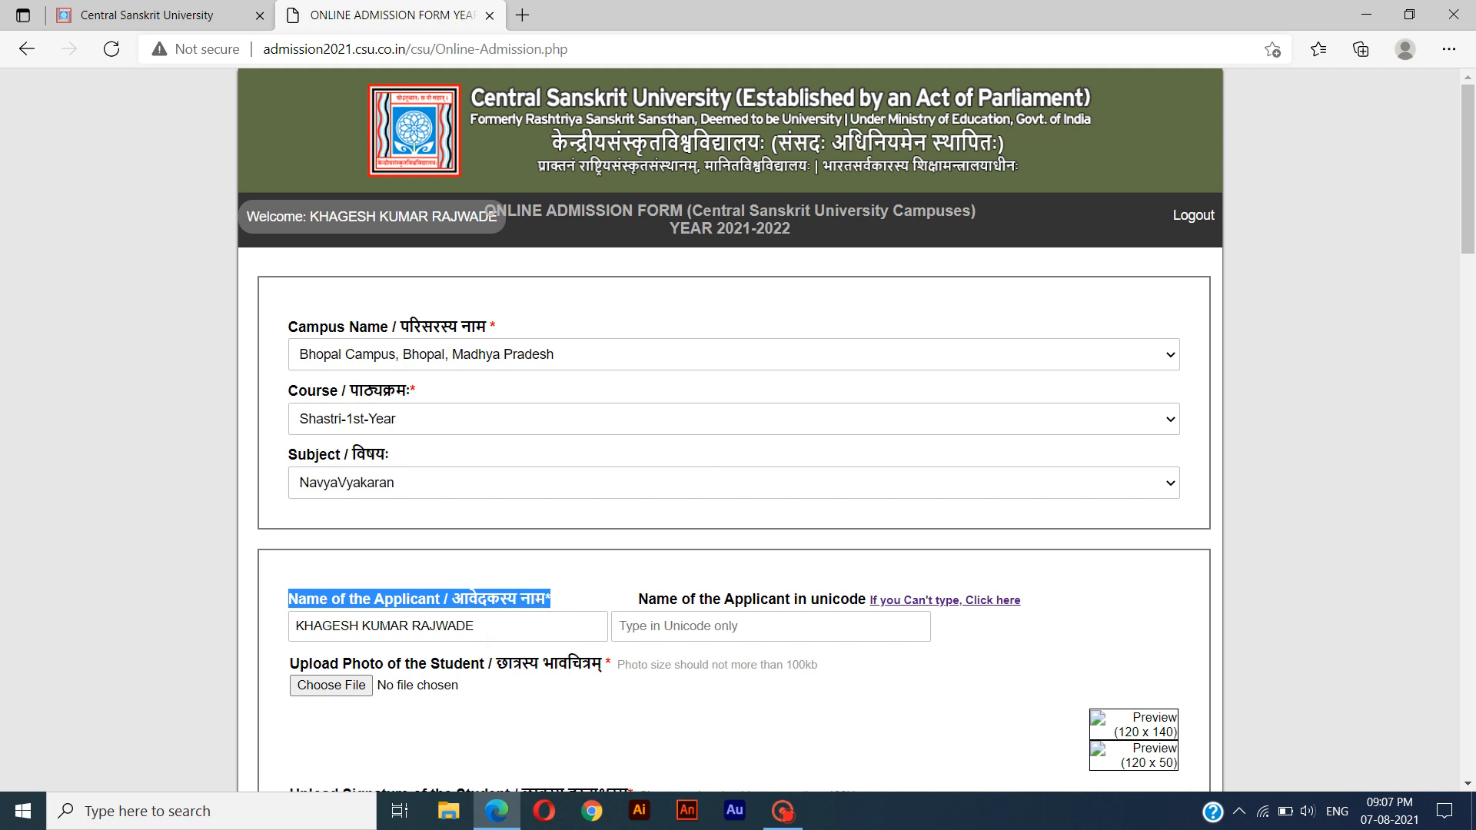
click(627, 605)
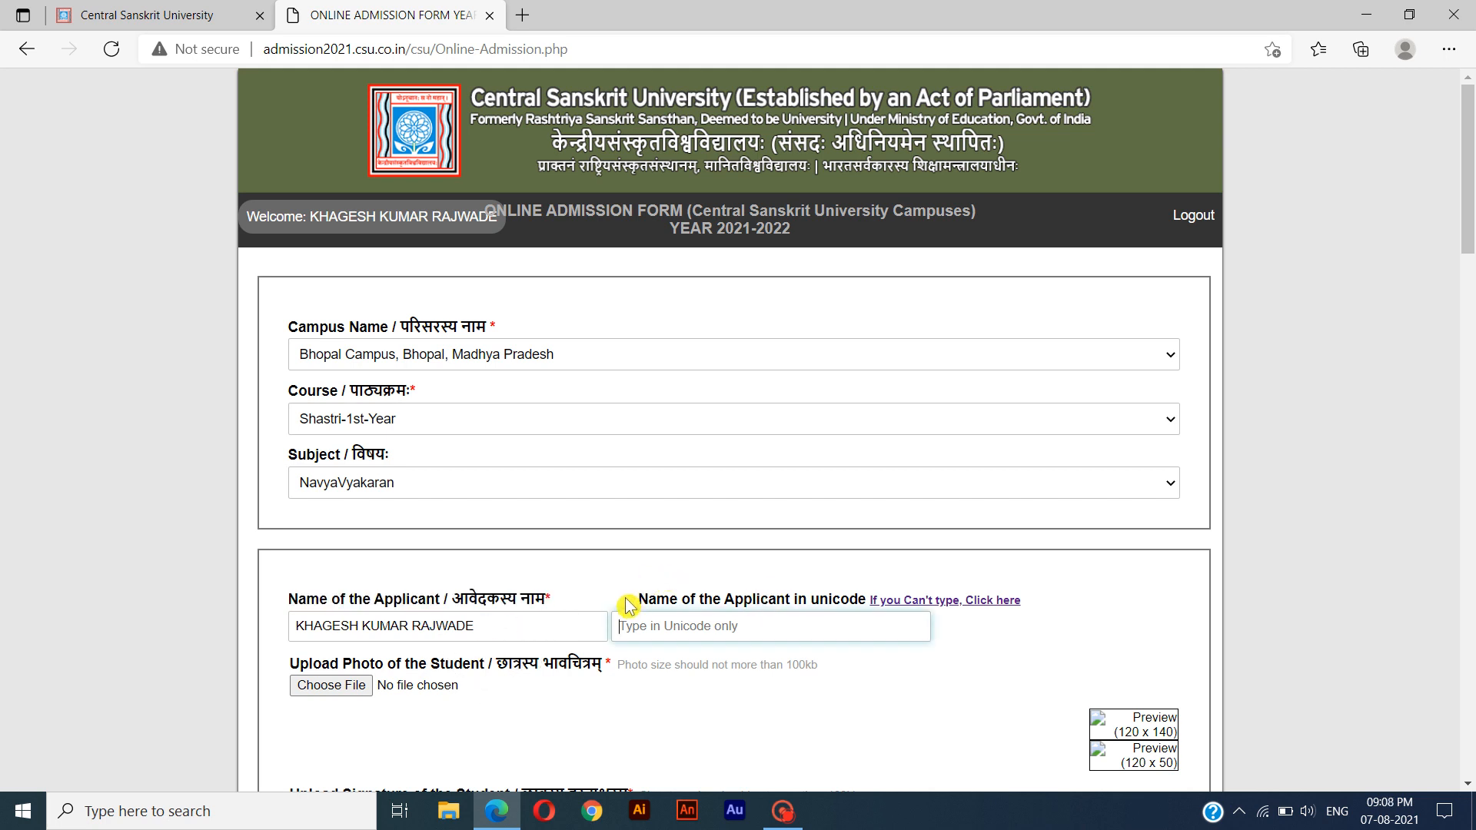
drag(629, 604, 867, 607)
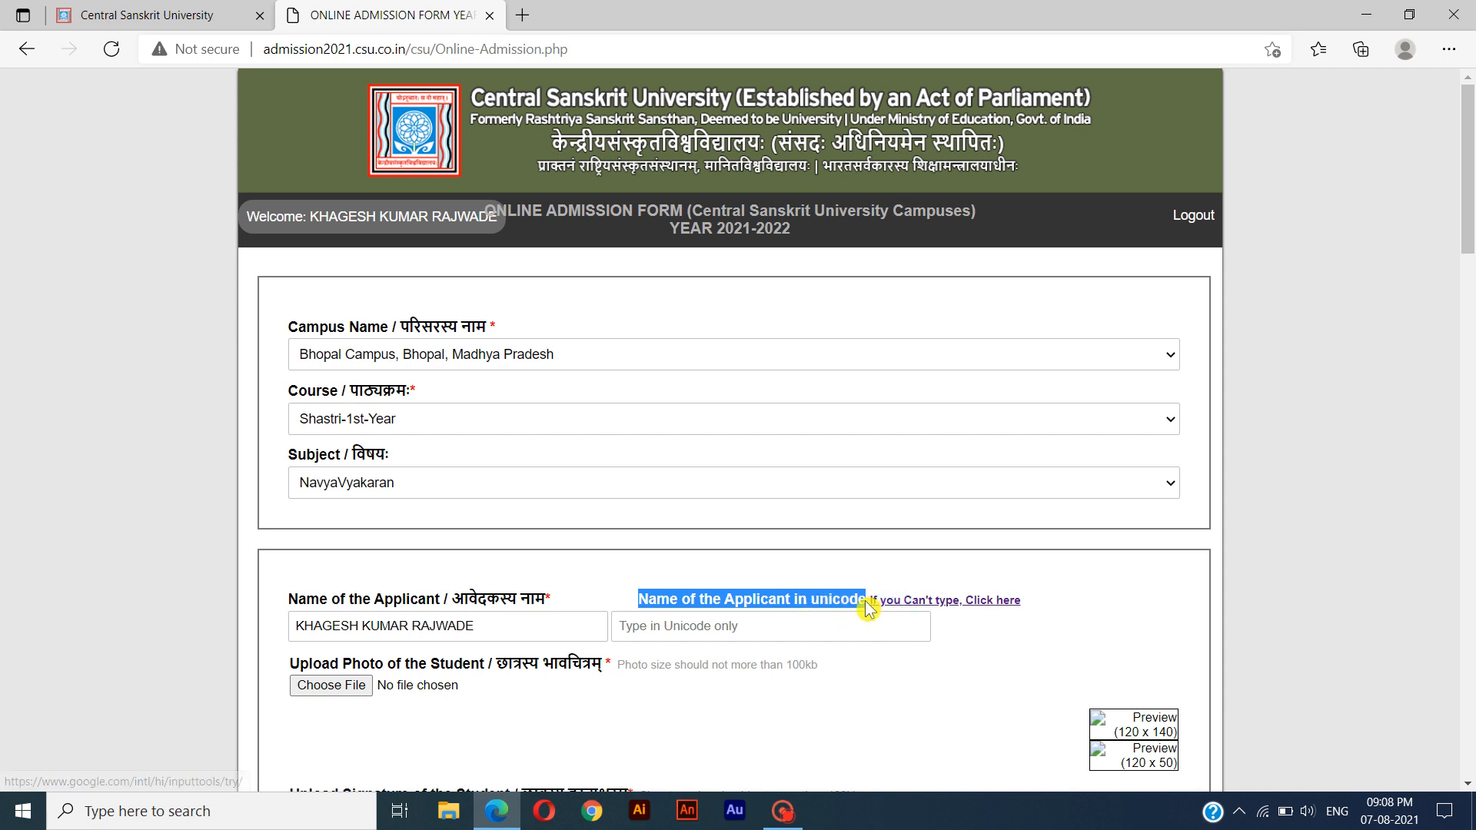
click(843, 635)
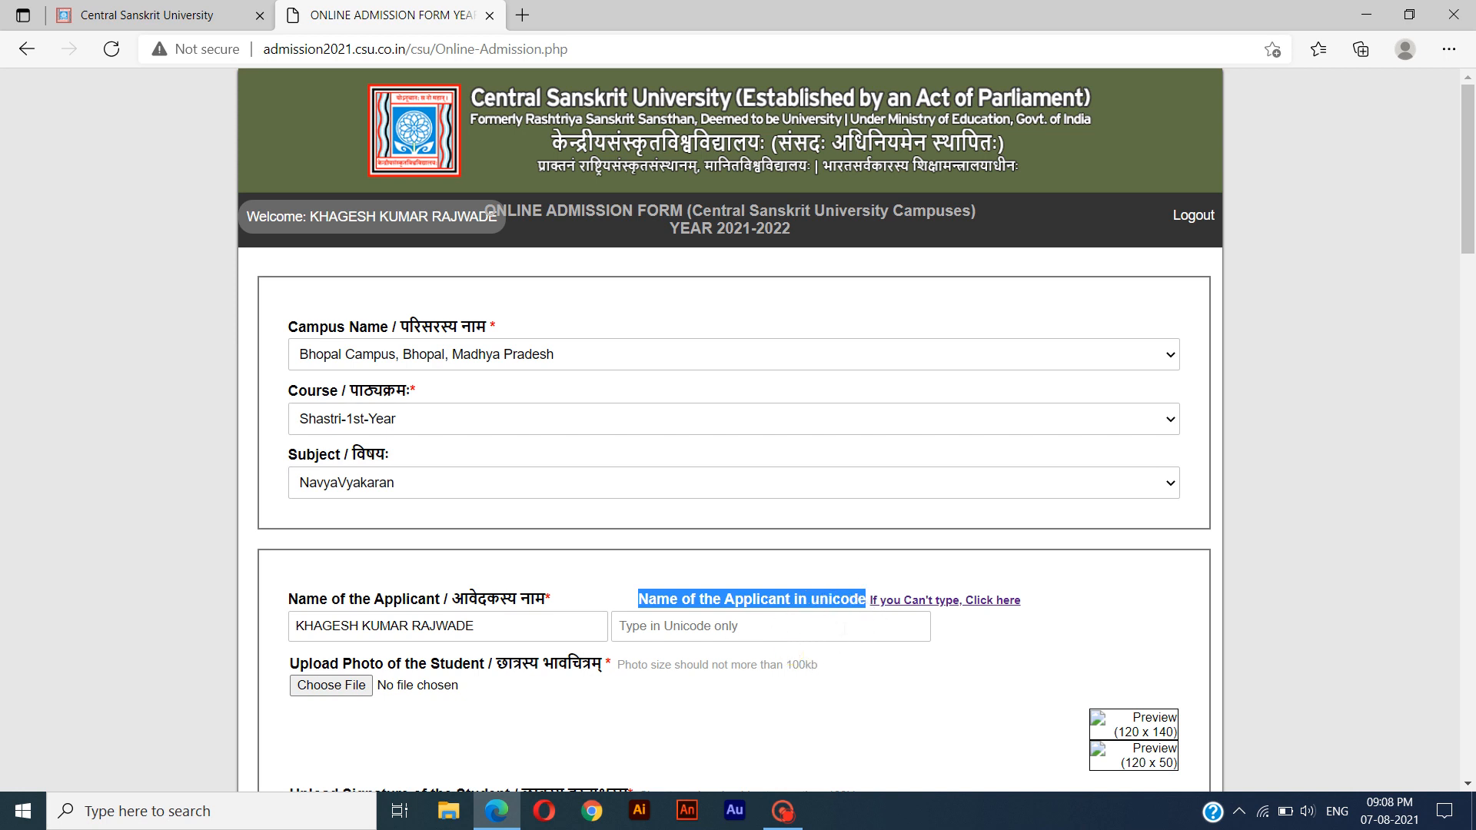
click(844, 628)
click(901, 612)
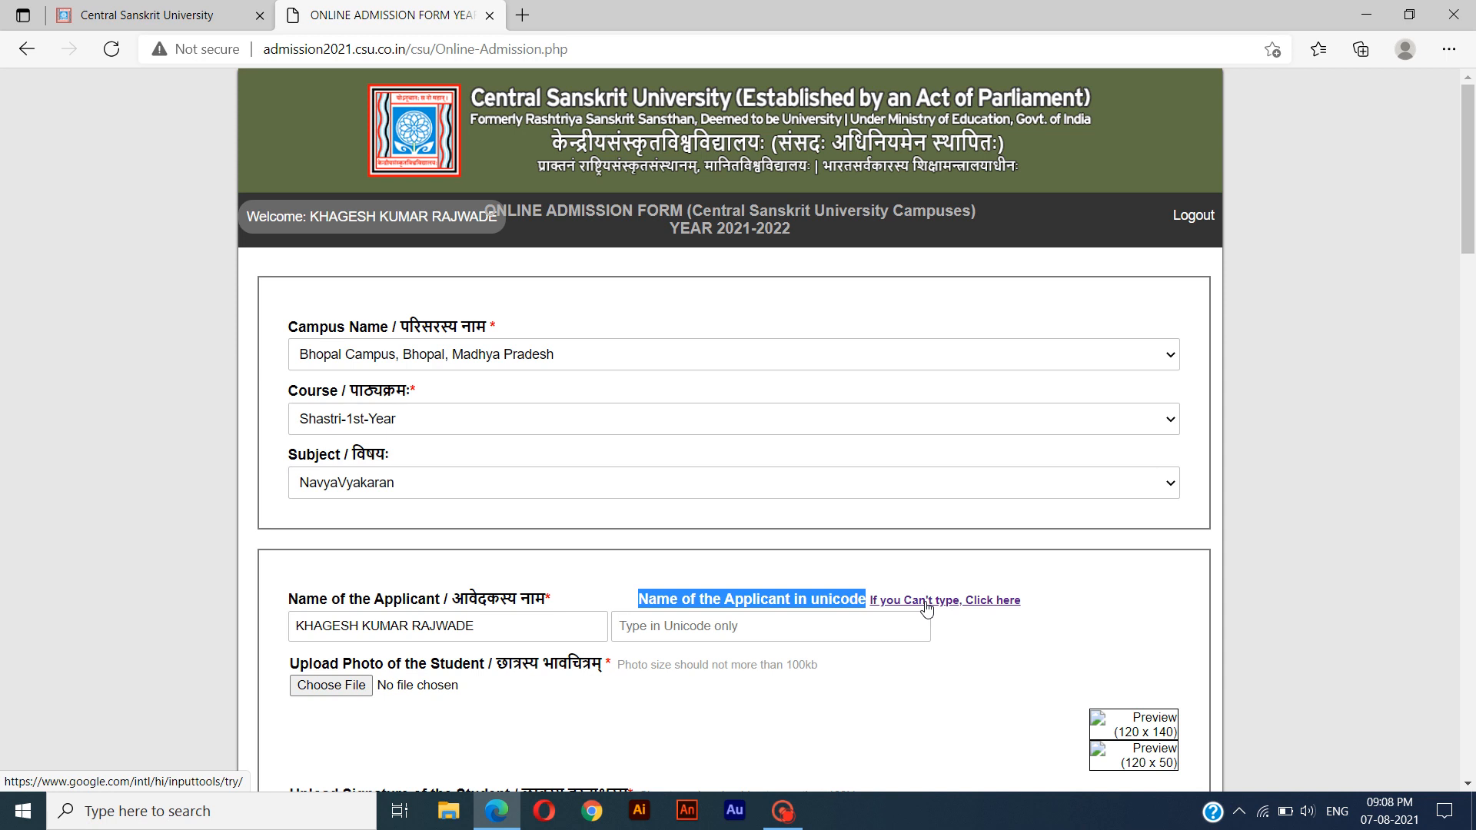
click(925, 607)
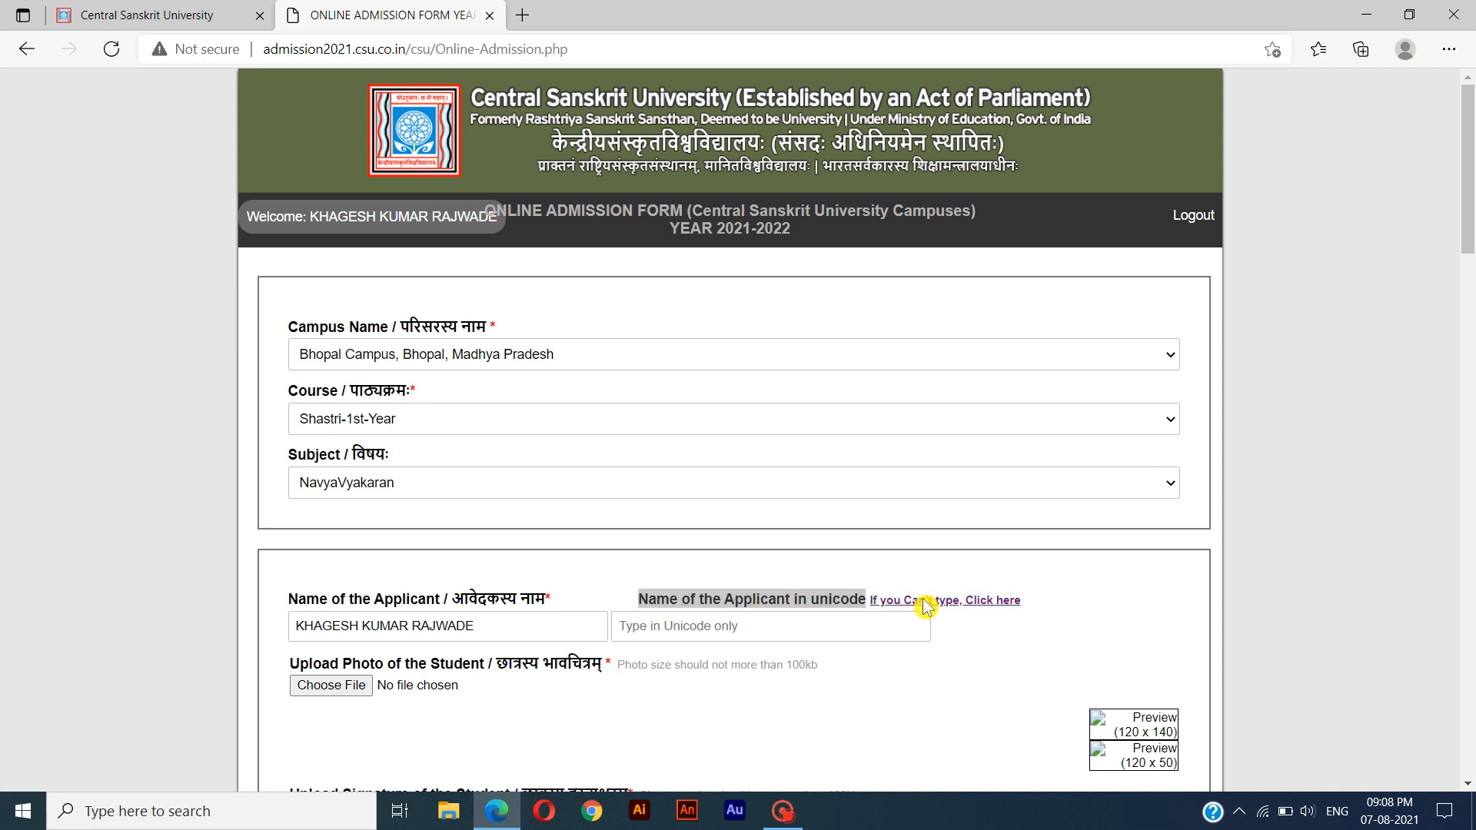
click(489, 323)
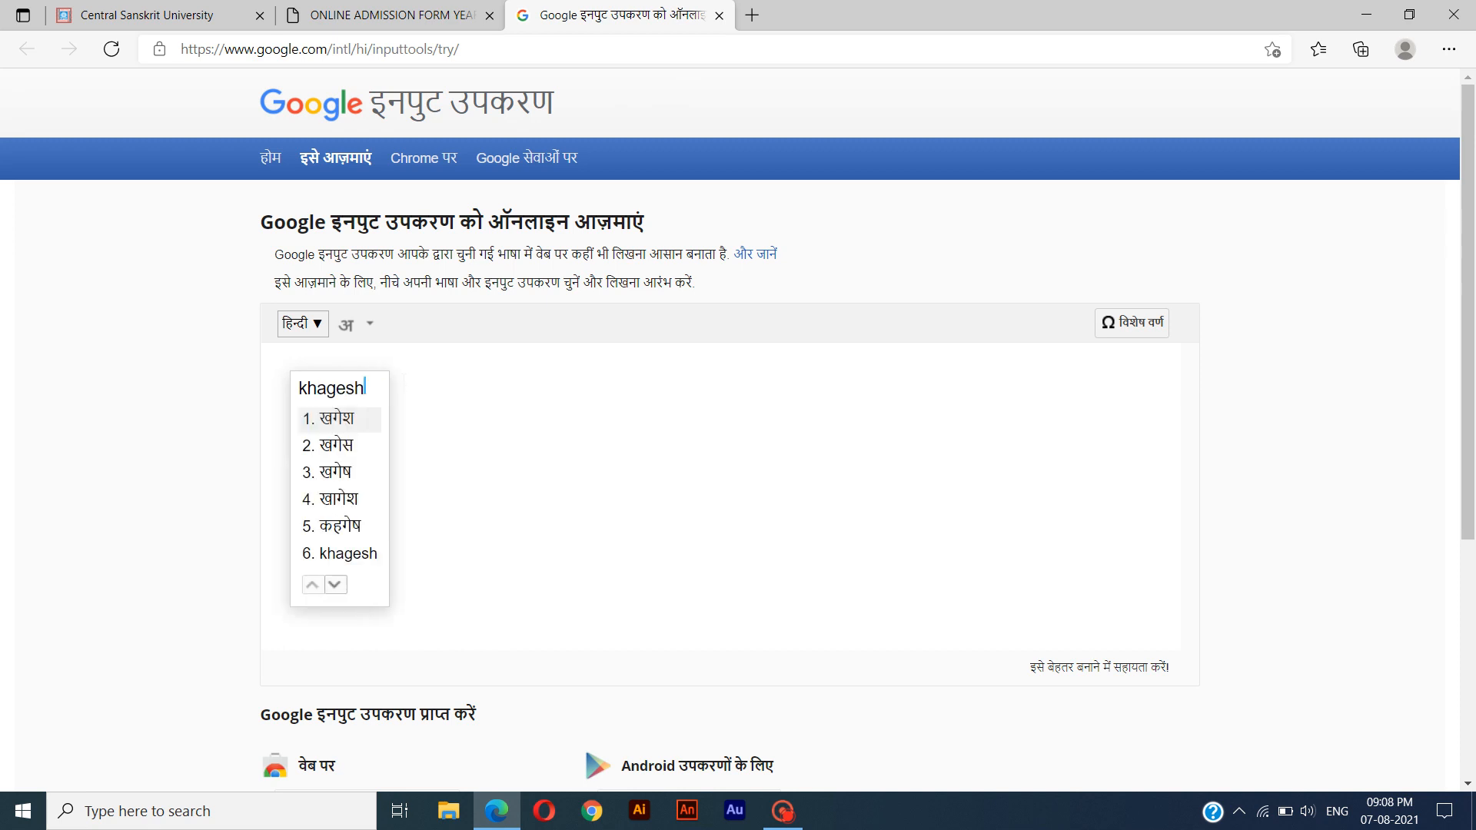
click(422, 450)
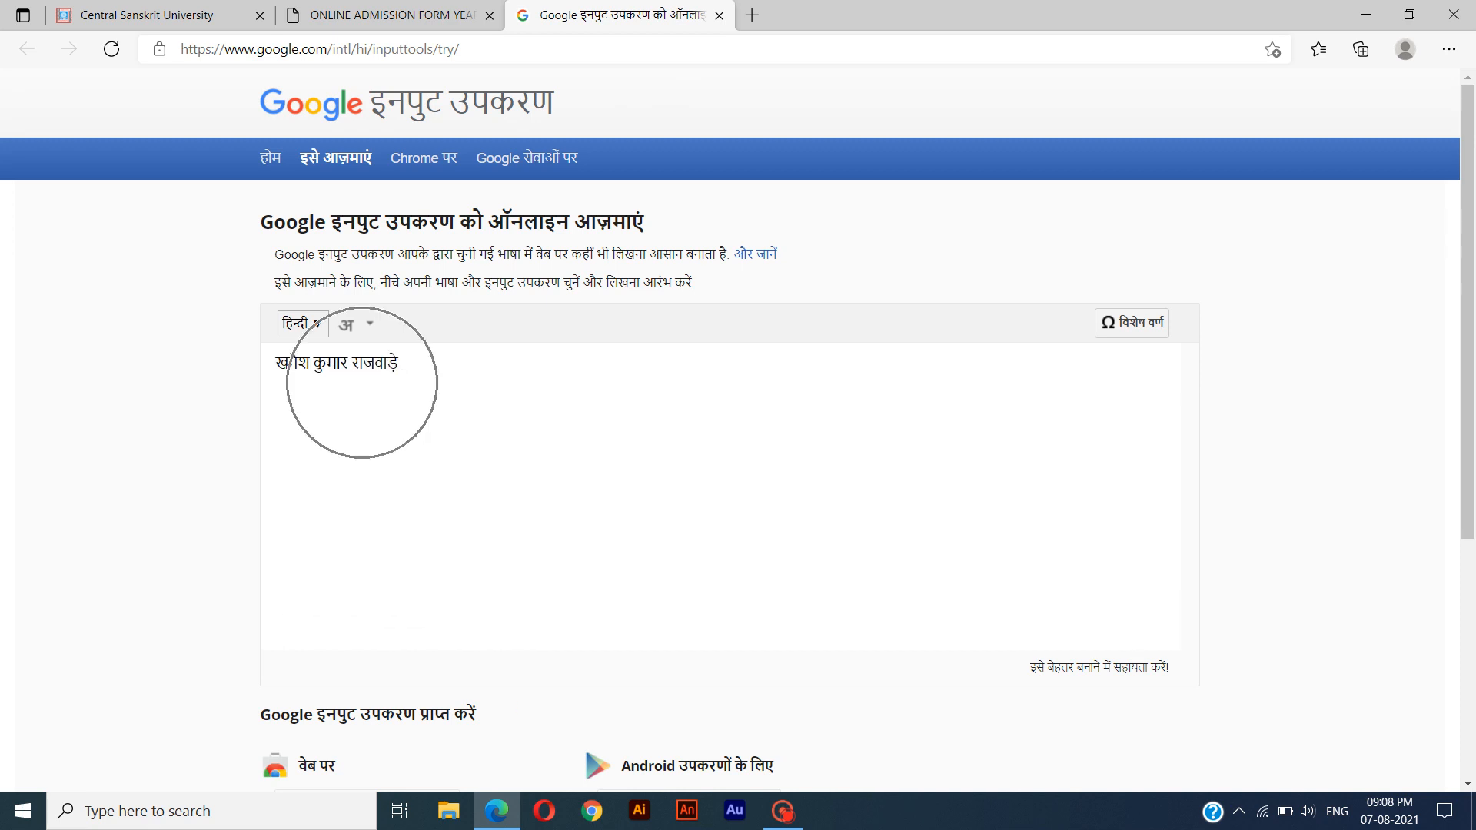
Copy the transliterated Hindi name into the applicant's Unicode name field of the admission form.
key(ctrl+a)
right_click(348, 364)
click(483, 343)
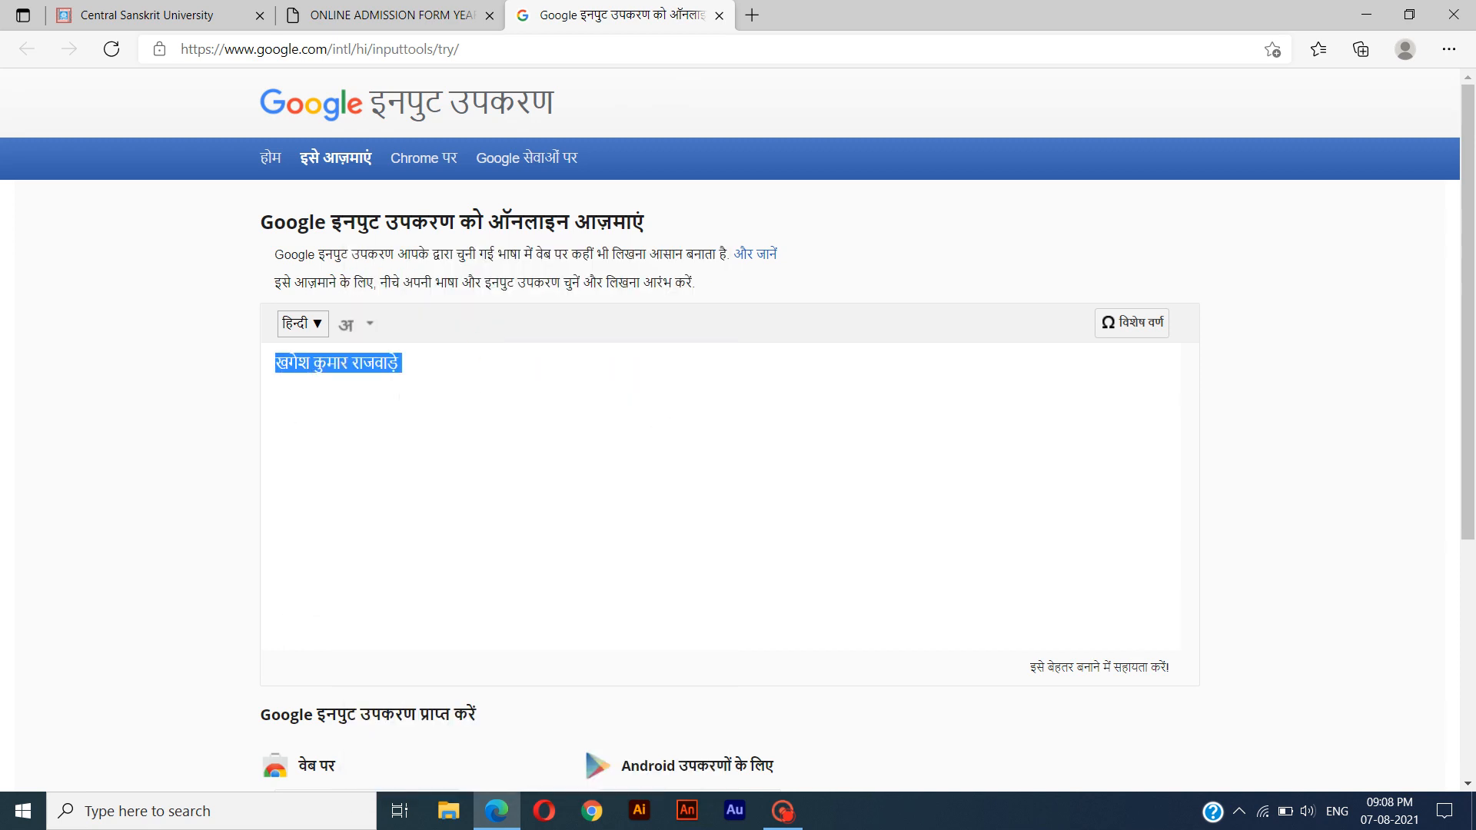
click(384, 17)
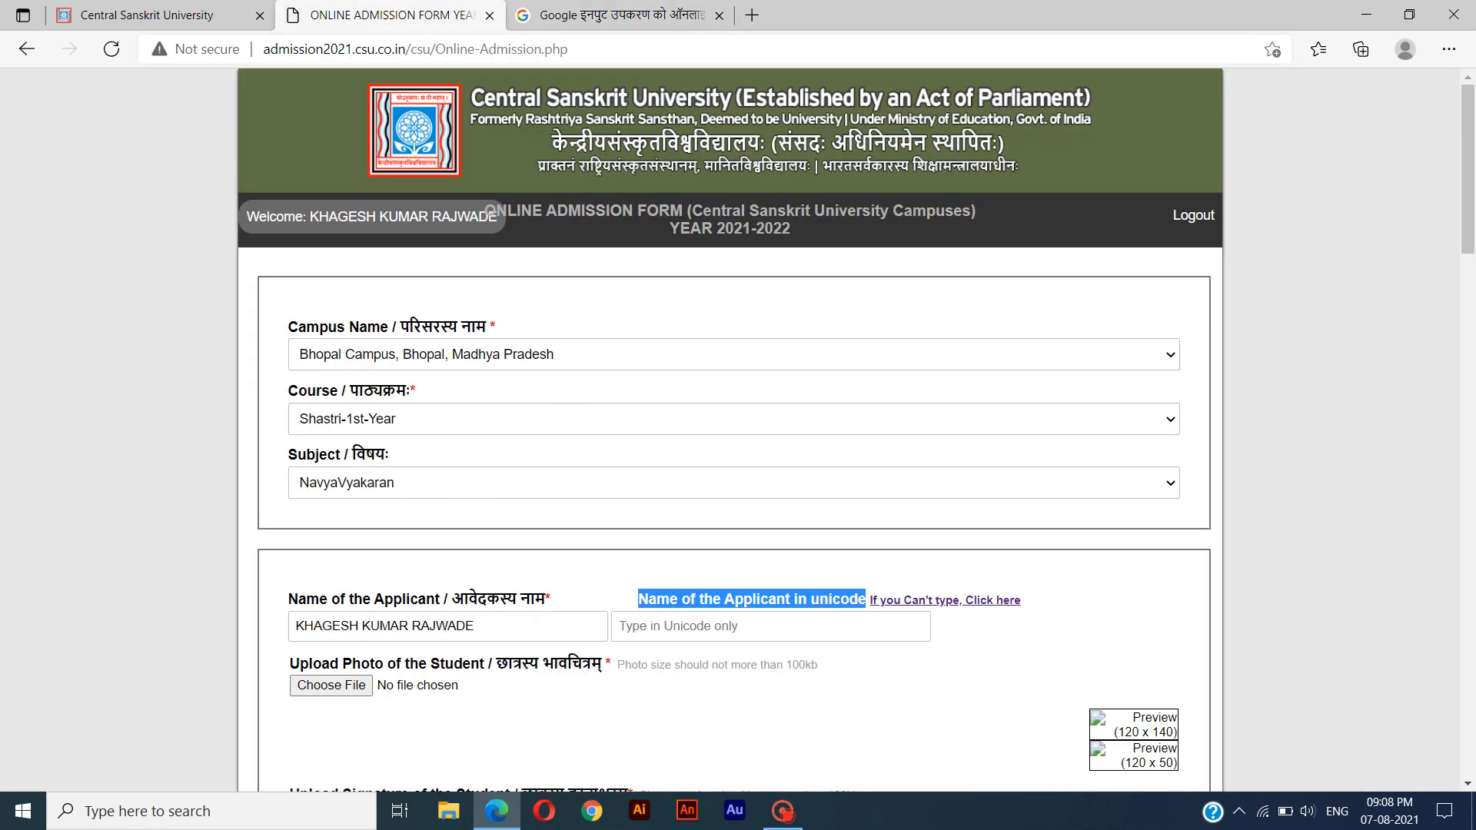
click(769, 625)
key(ctrl+v)
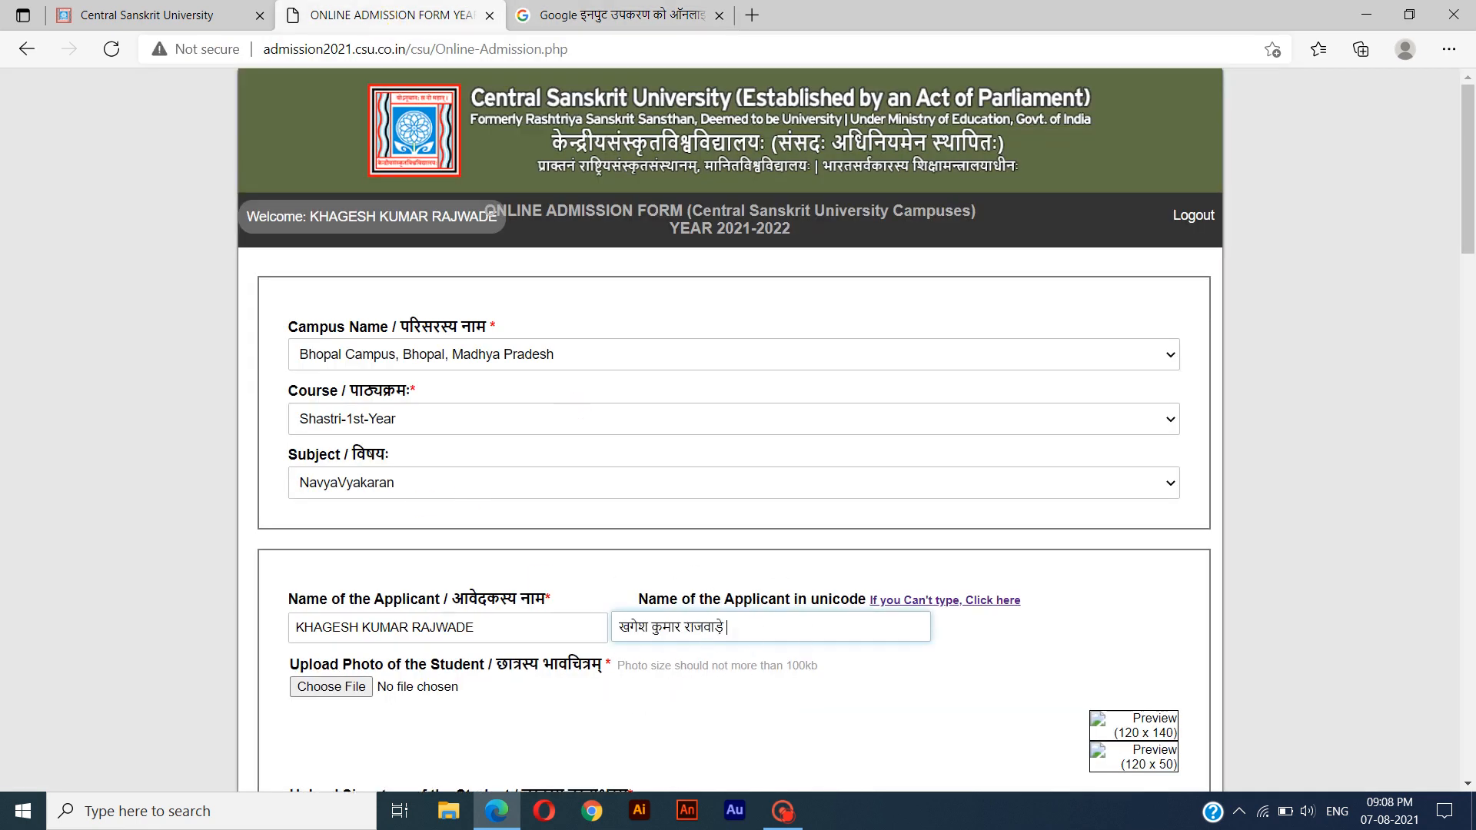
drag(618, 628, 767, 630)
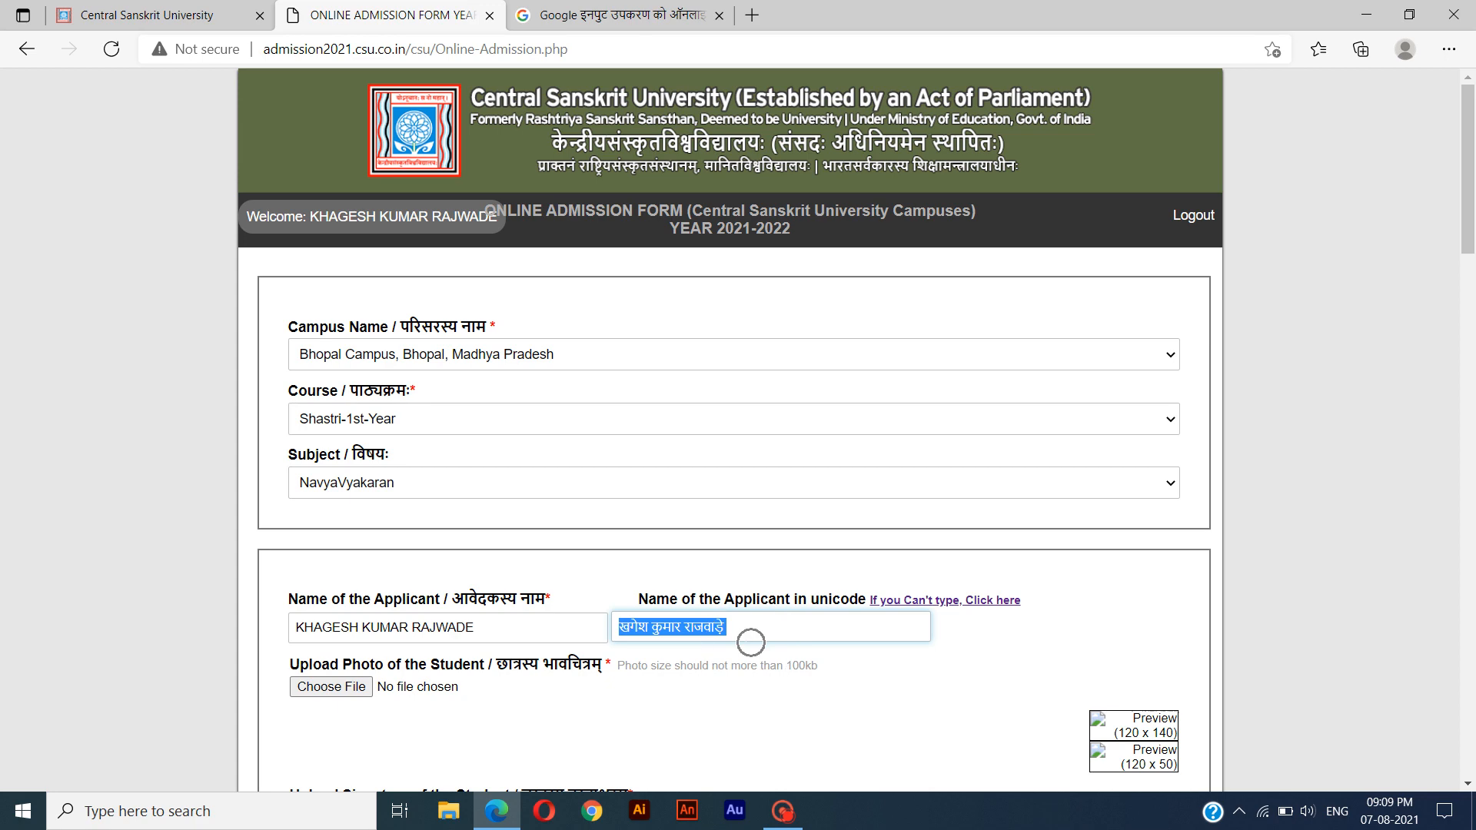
Upload the image kkr from the Camera Roll folder as the student's photo.
scroll(283, 570, down, 1)
drag(286, 571, 557, 592)
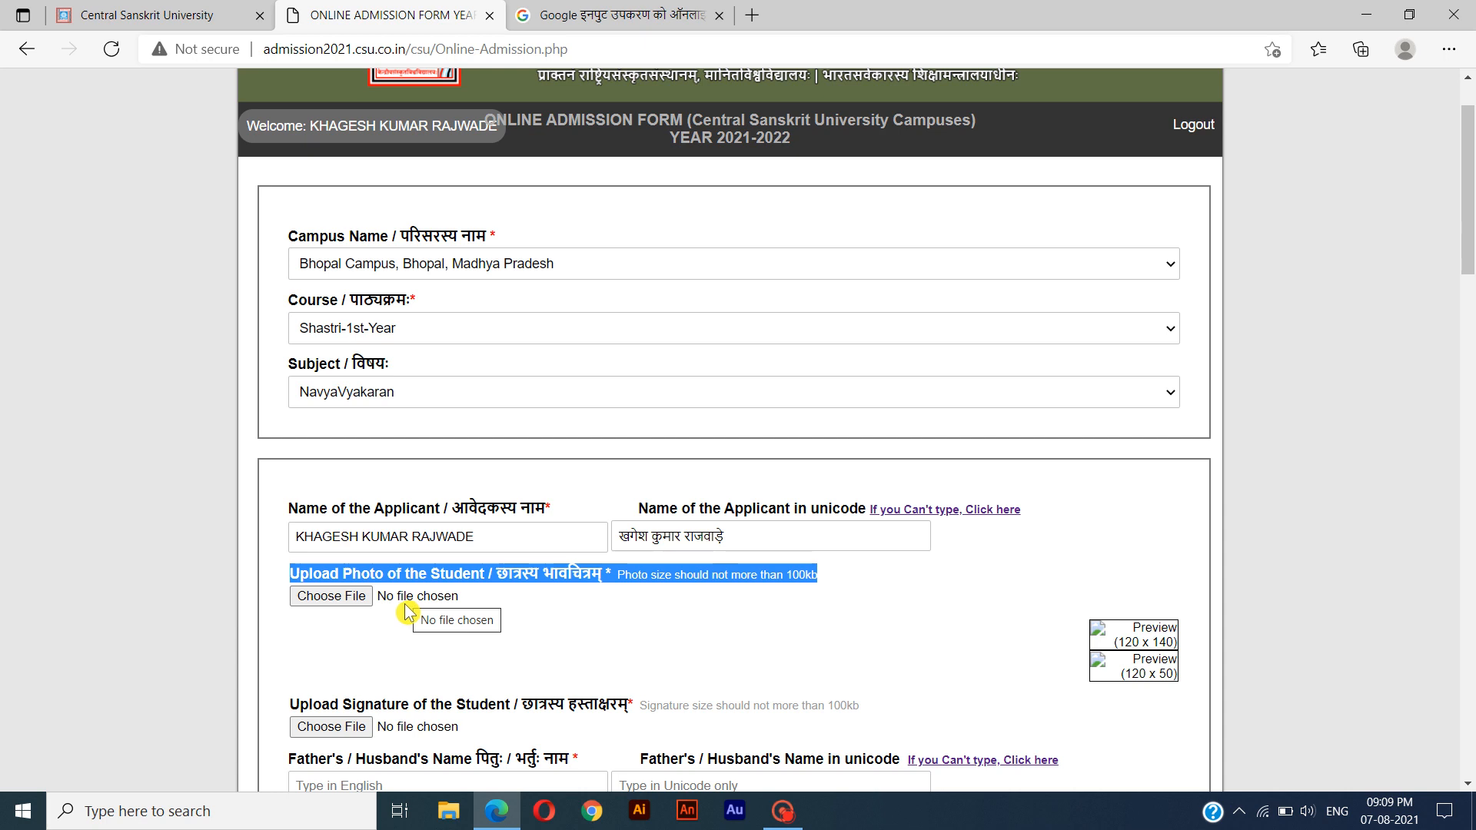
click(325, 596)
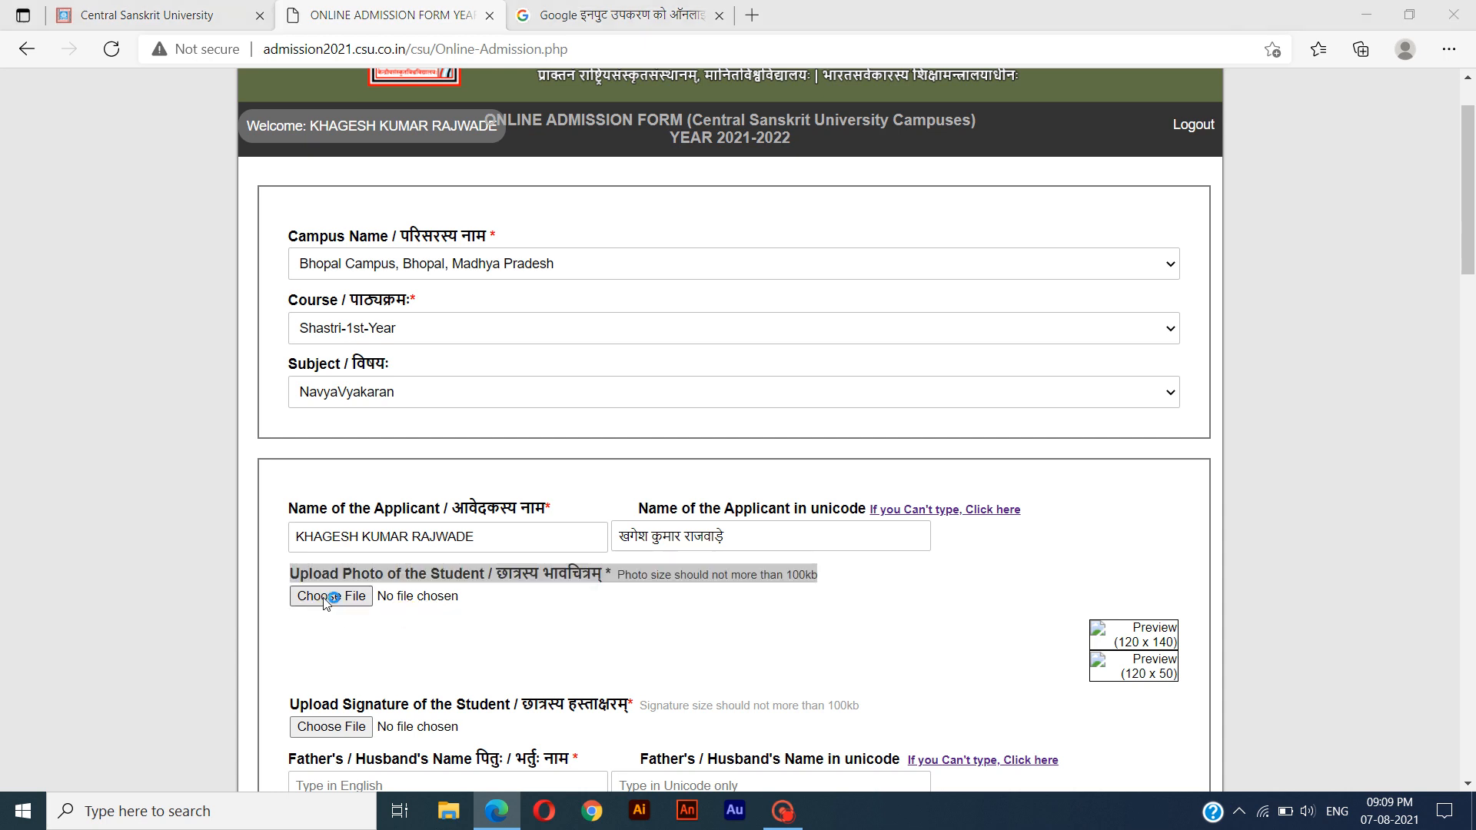
click(335, 157)
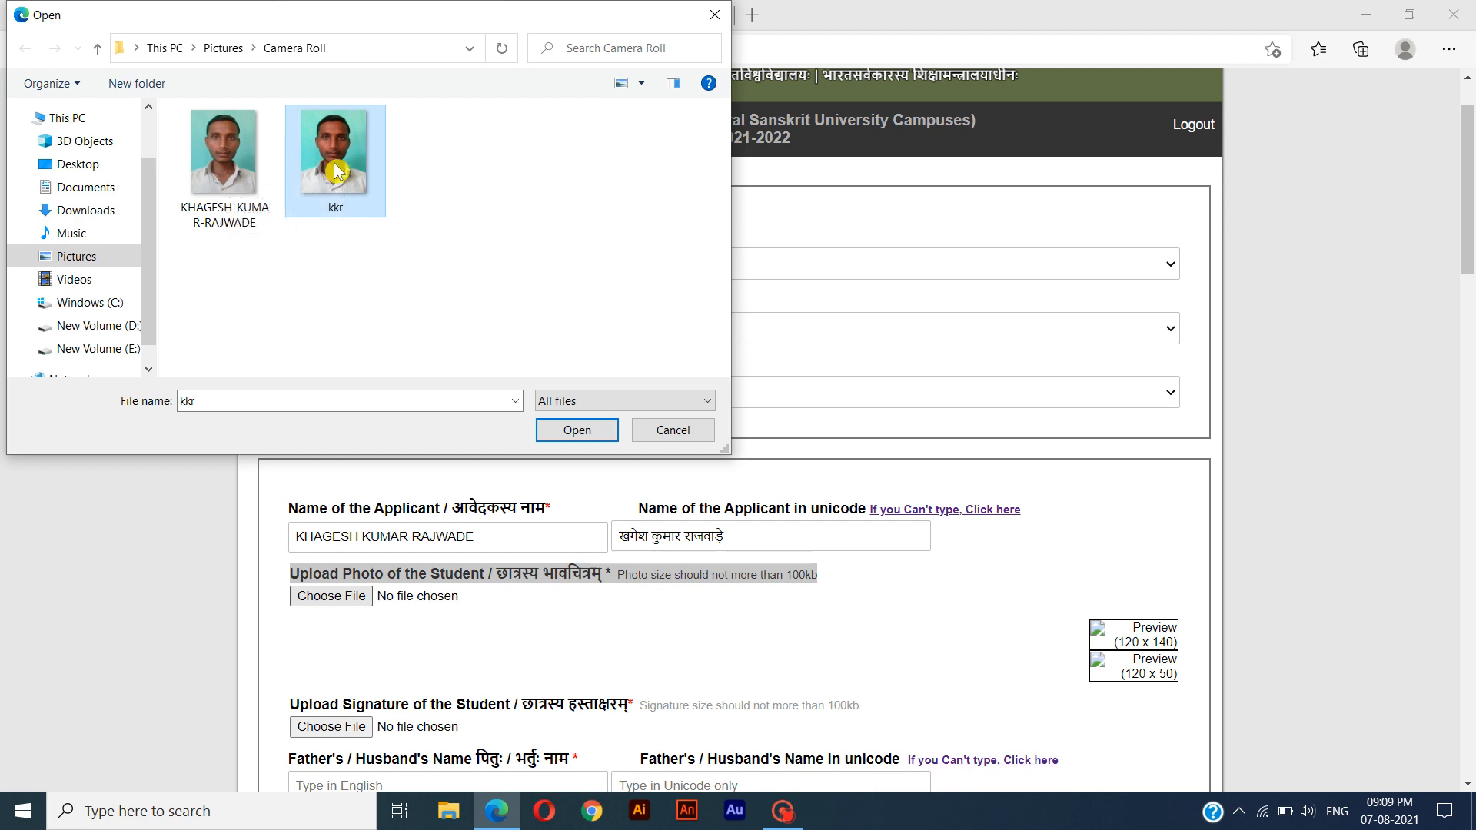
click(577, 431)
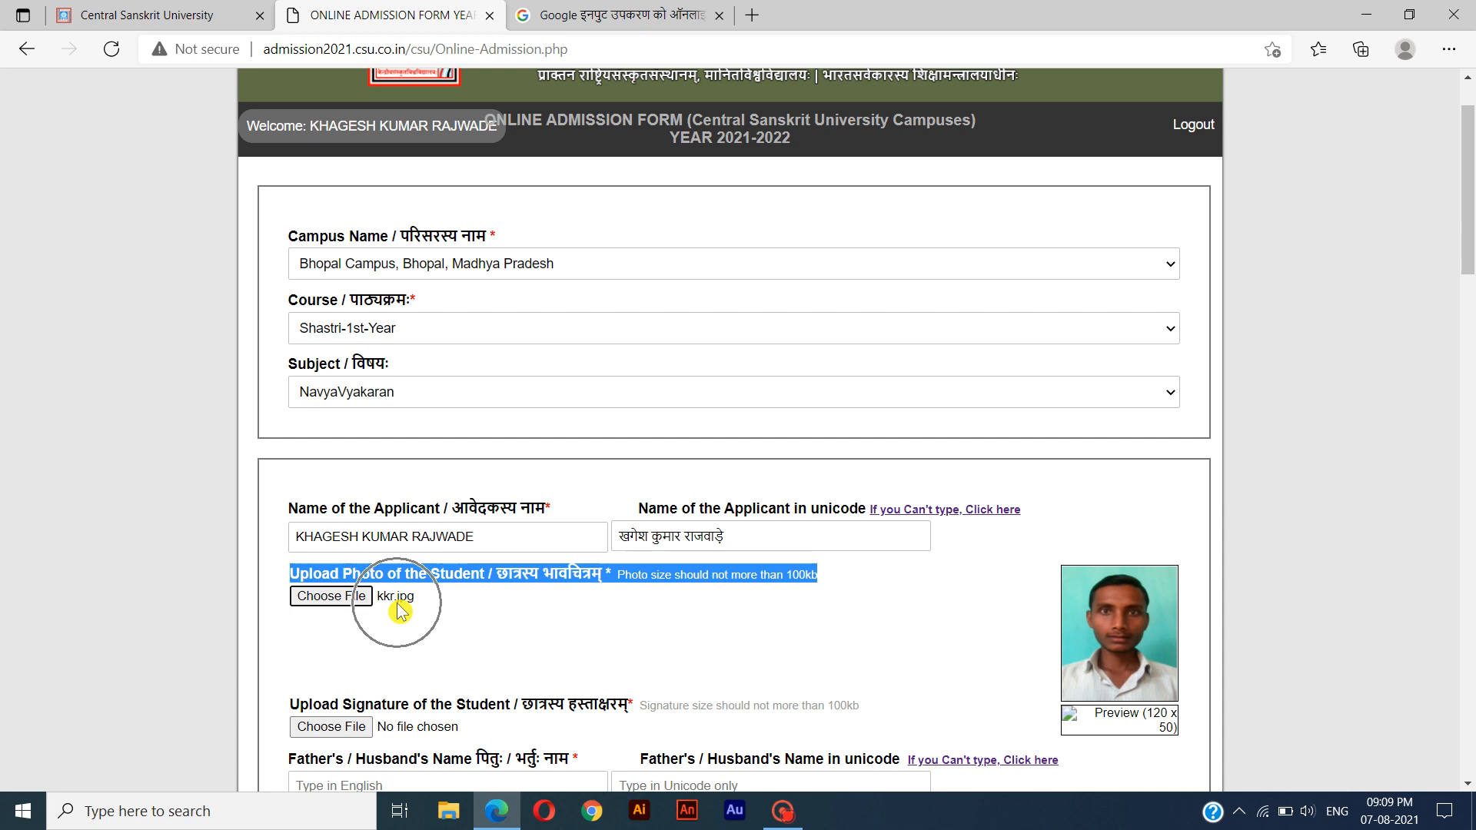
Upload kkrsignature.jpg as the student's signature.
scroll(400, 611, down, 1)
scroll(400, 611, down, 2)
mouse_move(292, 564)
mouse_down()
mouse_move(920, 569)
mouse_move(723, 590)
mouse_up()
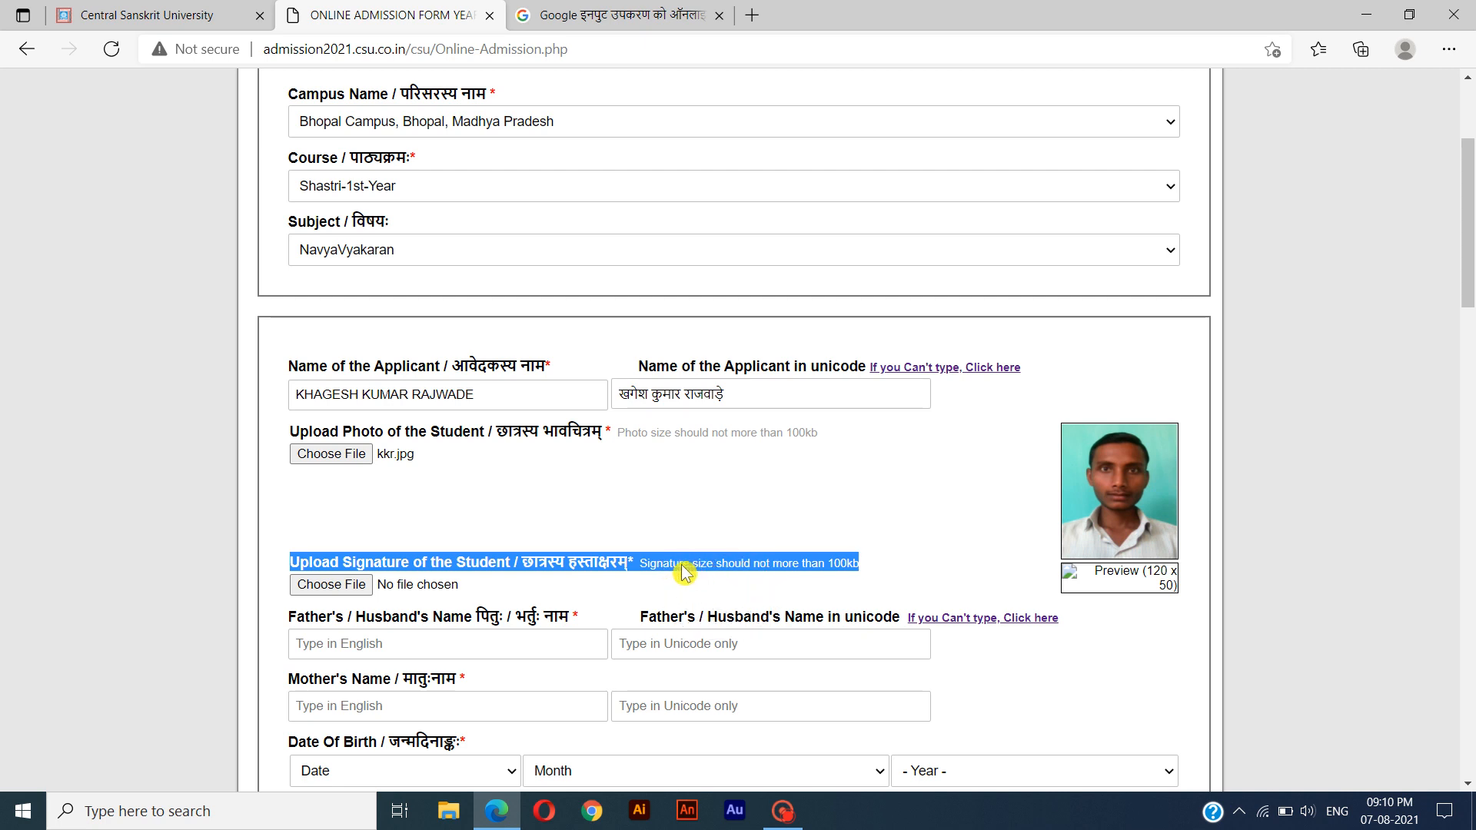
click(359, 593)
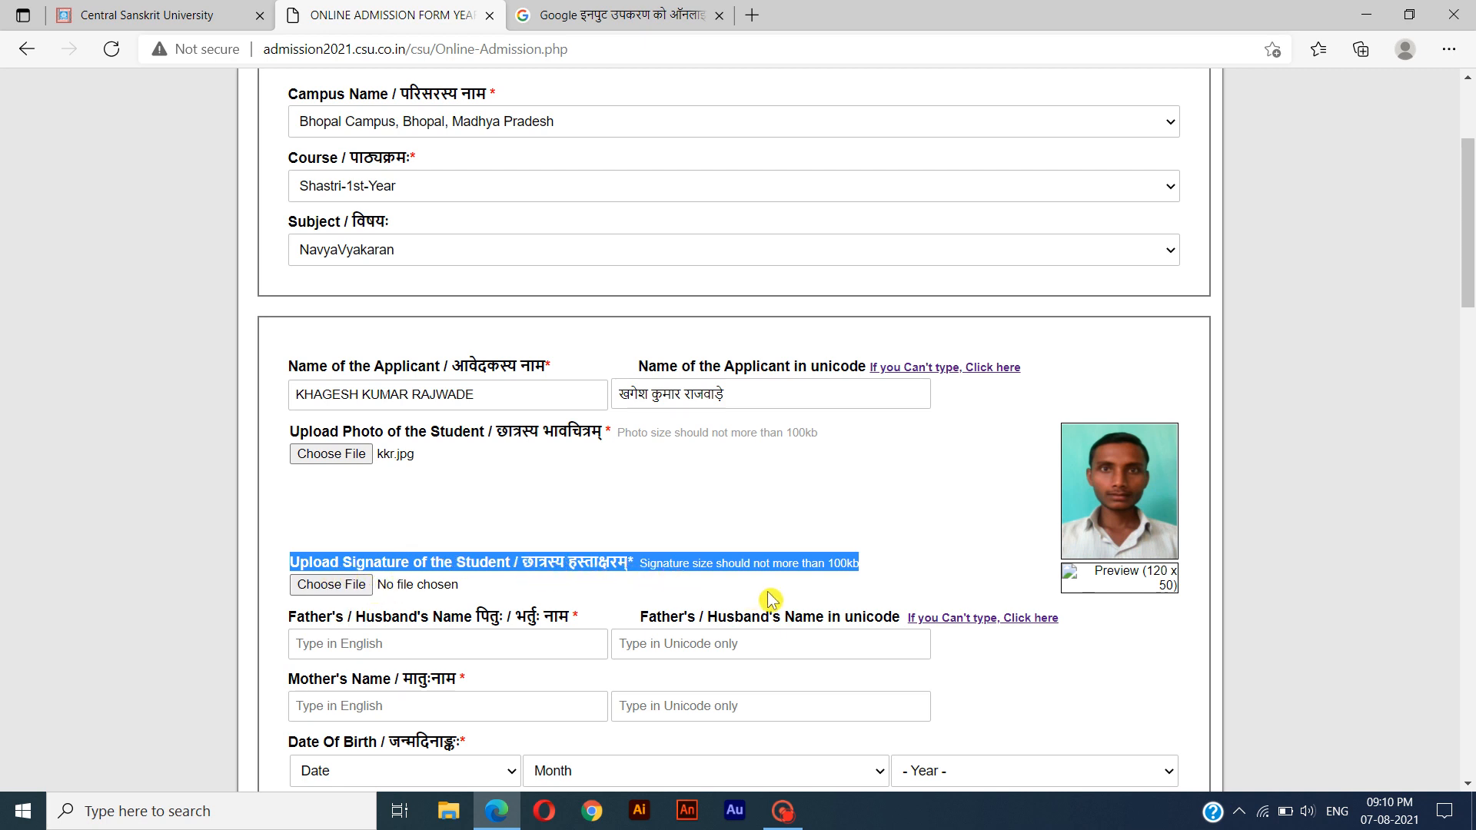
key(ctrl)
click(367, 594)
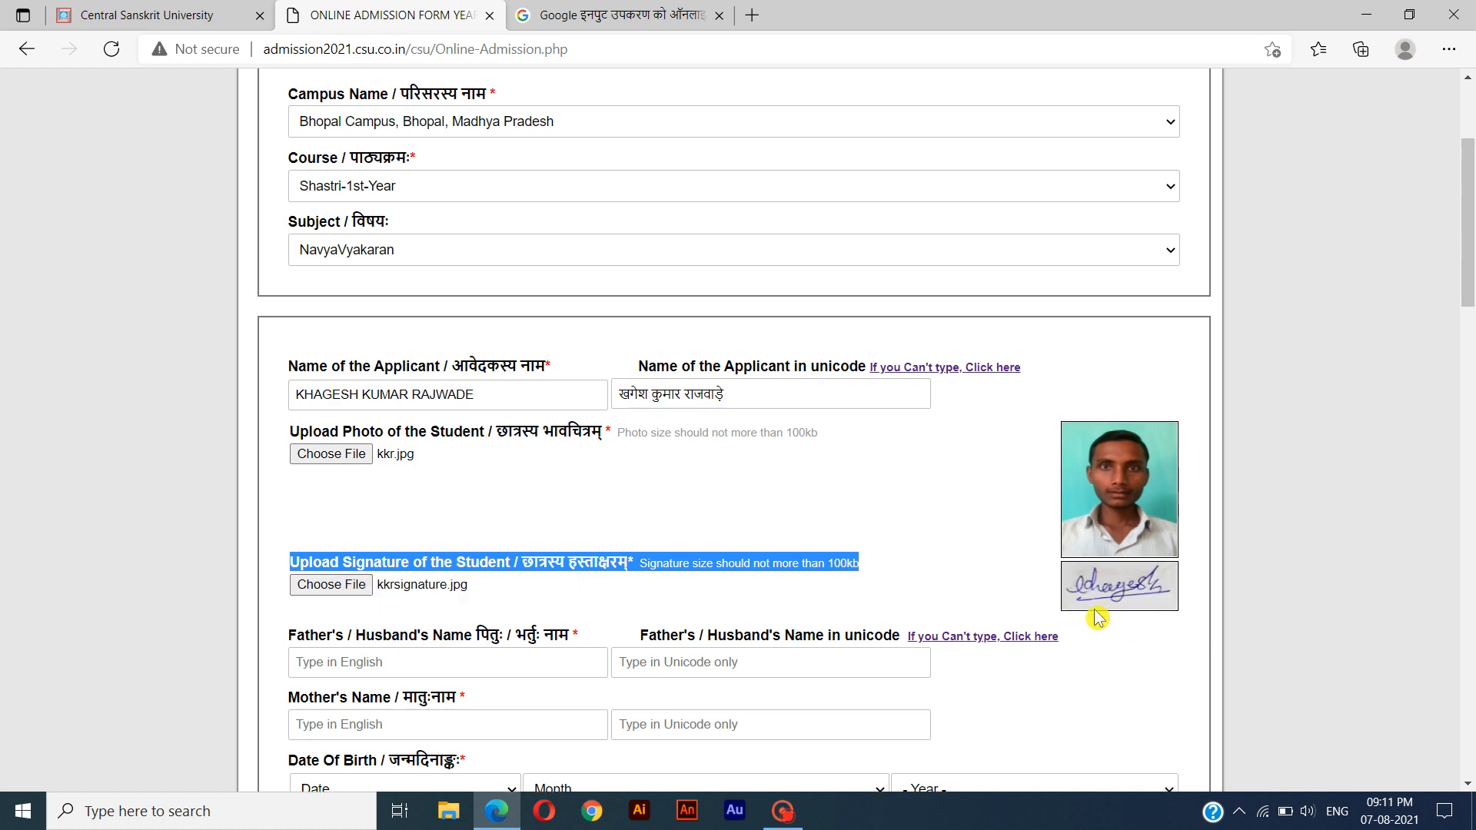
Enter the father's name in English and its Hindi Unicode version in the Father's / Husband's Name fields.
scroll(1098, 617, down, 6)
drag(284, 119, 586, 113)
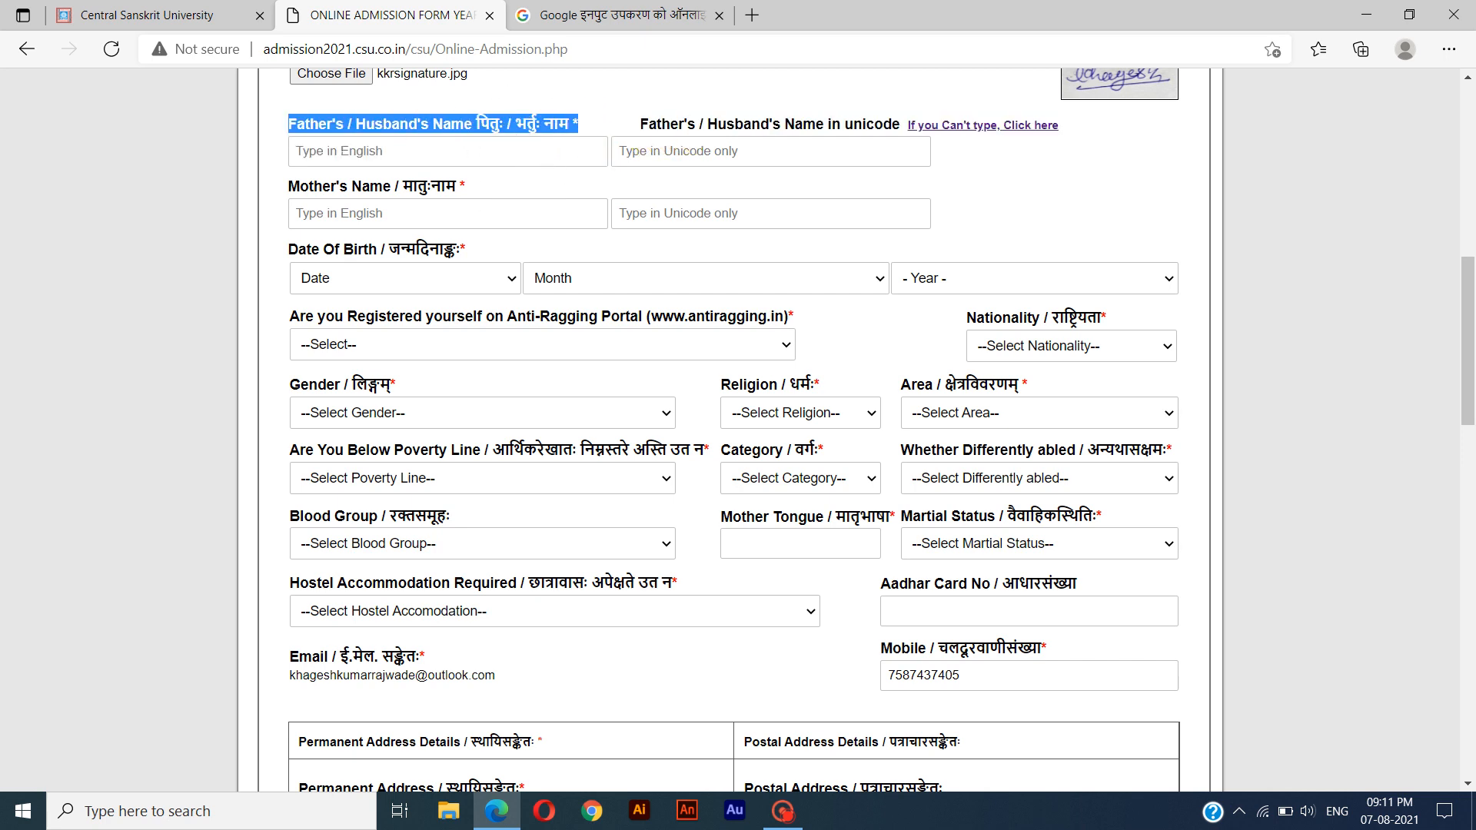
click(351, 152)
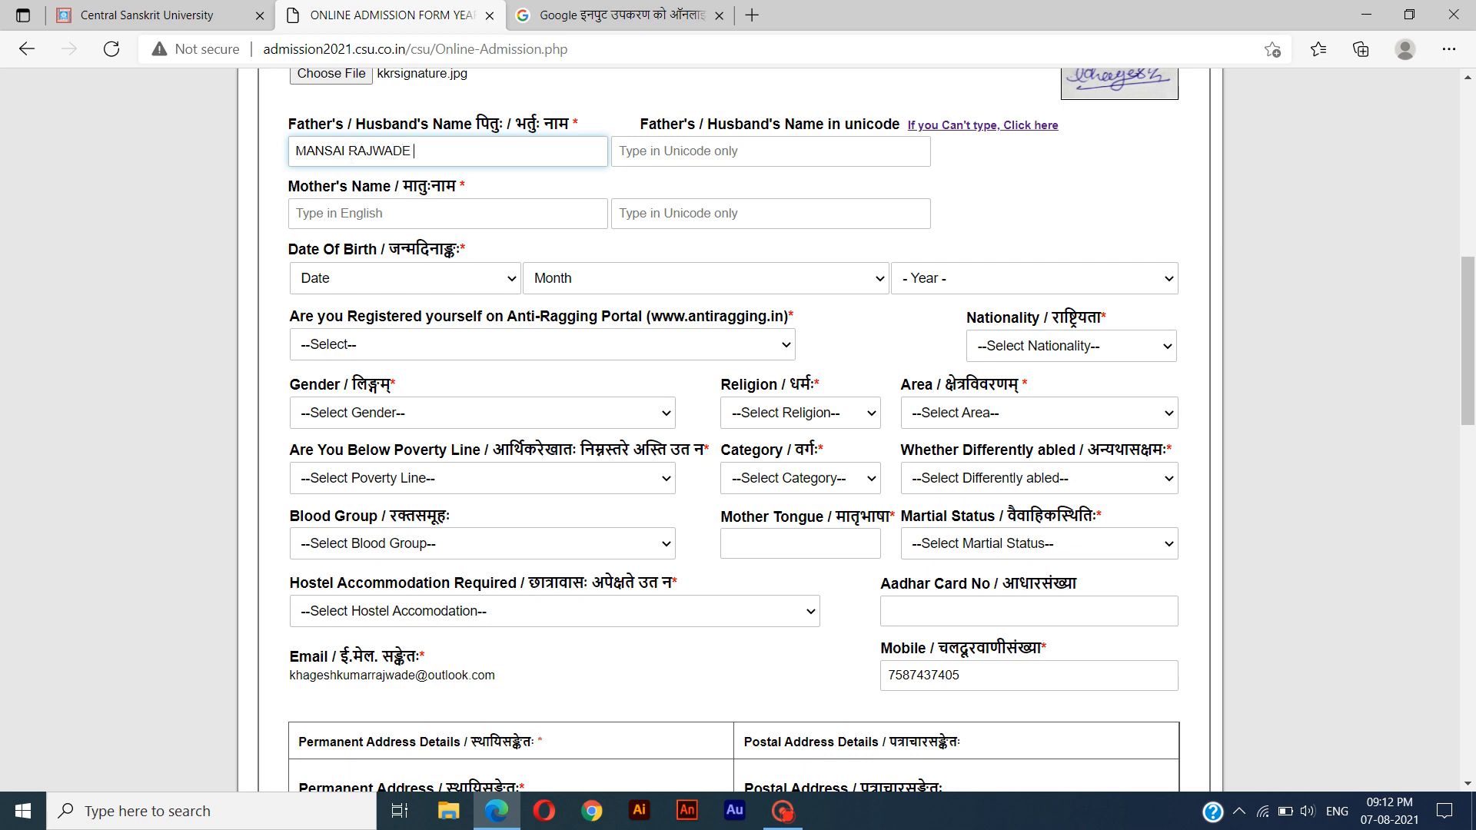
key(Tab)
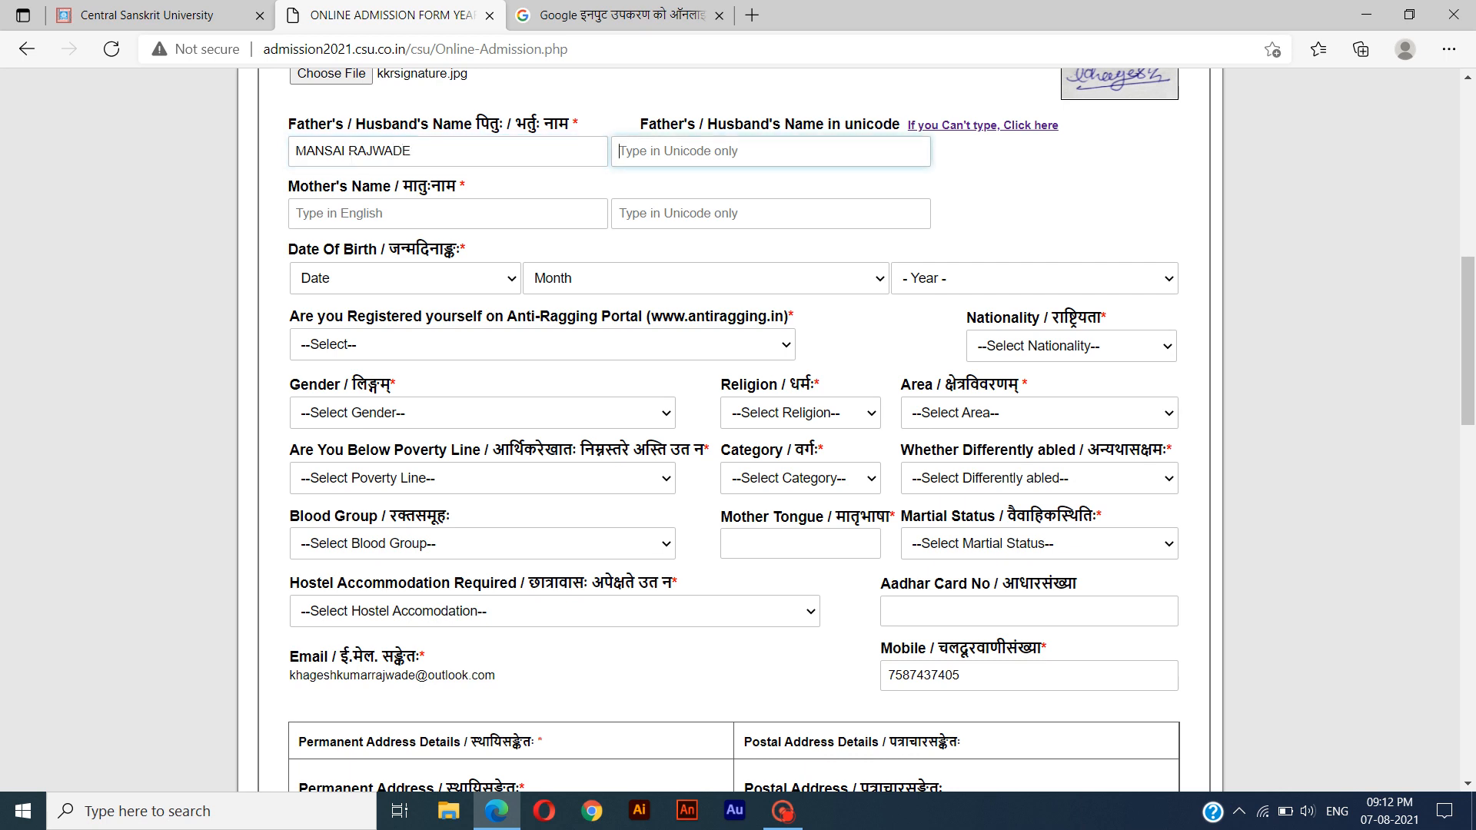
drag(635, 127, 980, 144)
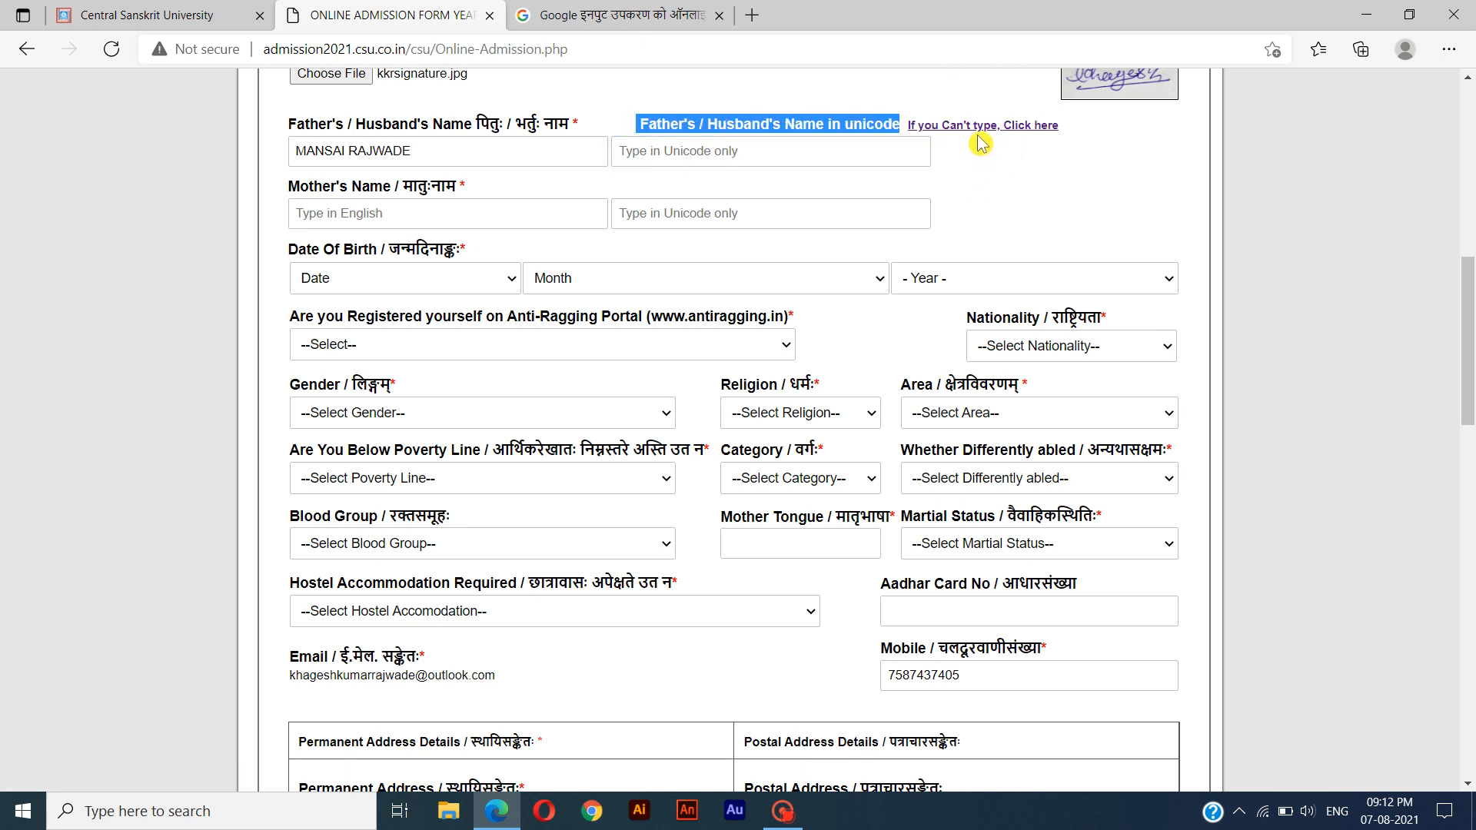
click(821, 152)
key(ctrl+v)
Enter the mother's name in English and its Hindi Unicode version in the Mother's Name fields.
click(289, 195)
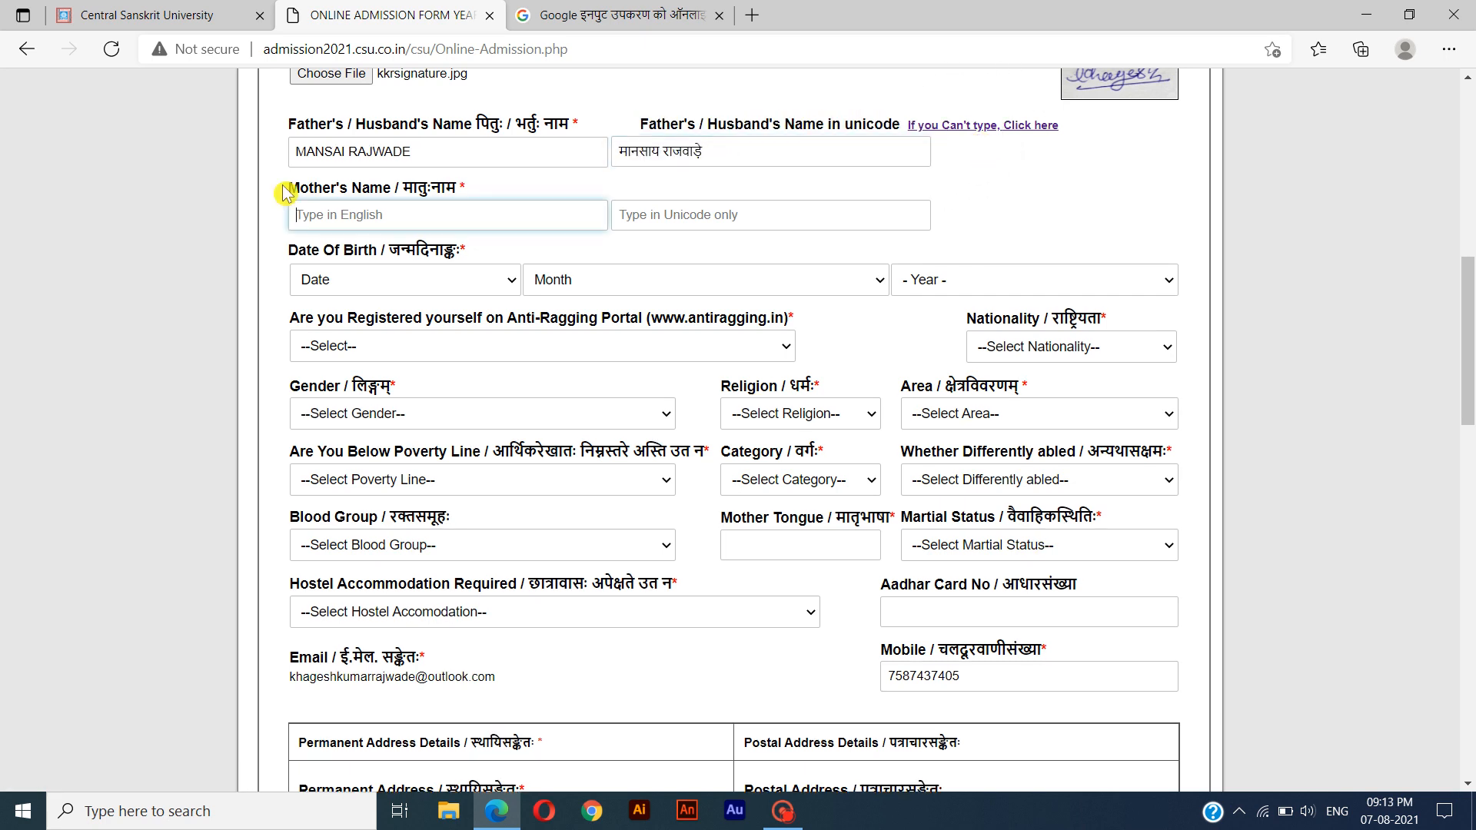
drag(287, 194, 486, 195)
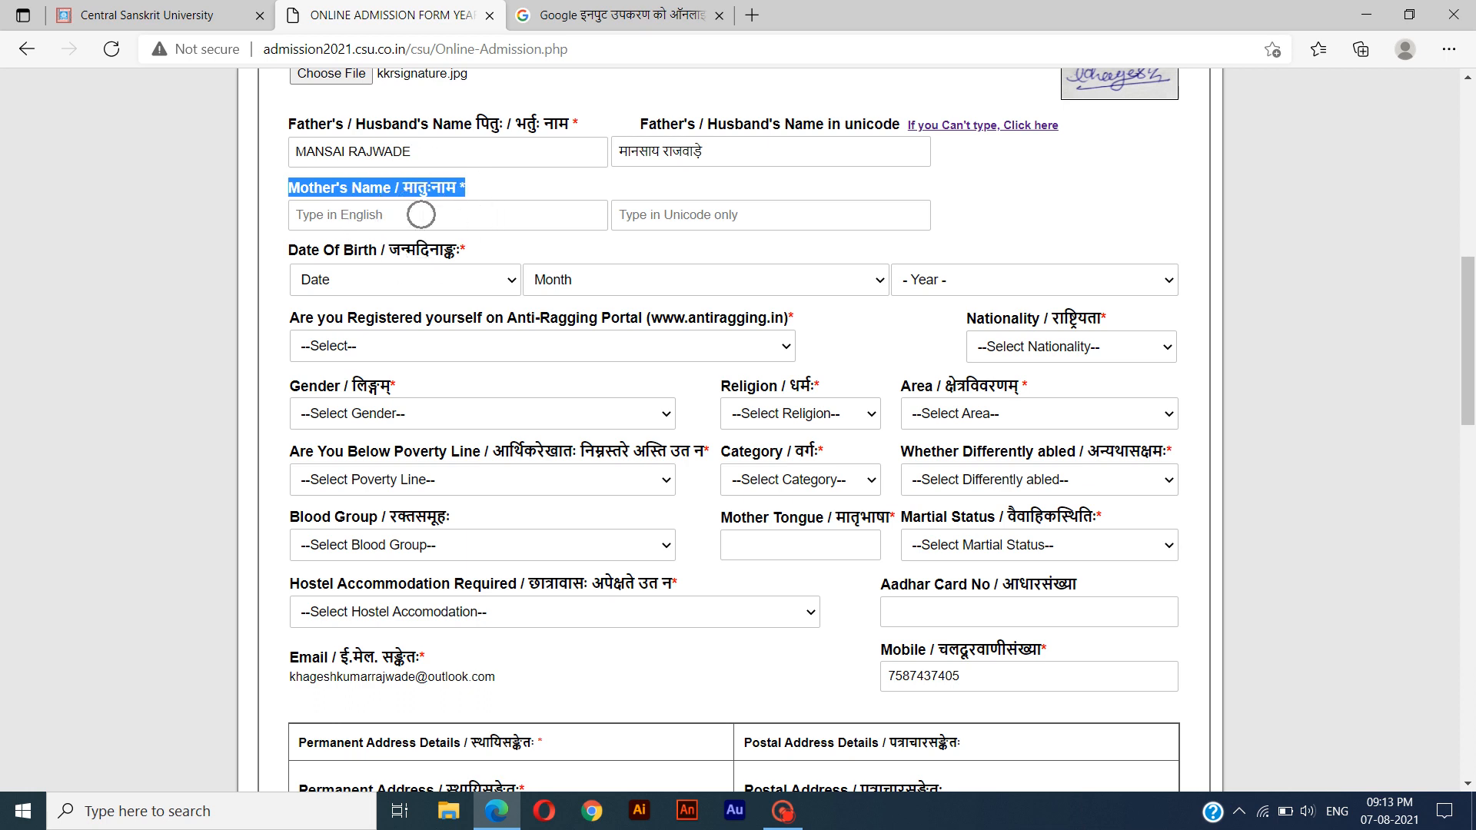
click(399, 215)
text(MANMATI)
key(Tab)
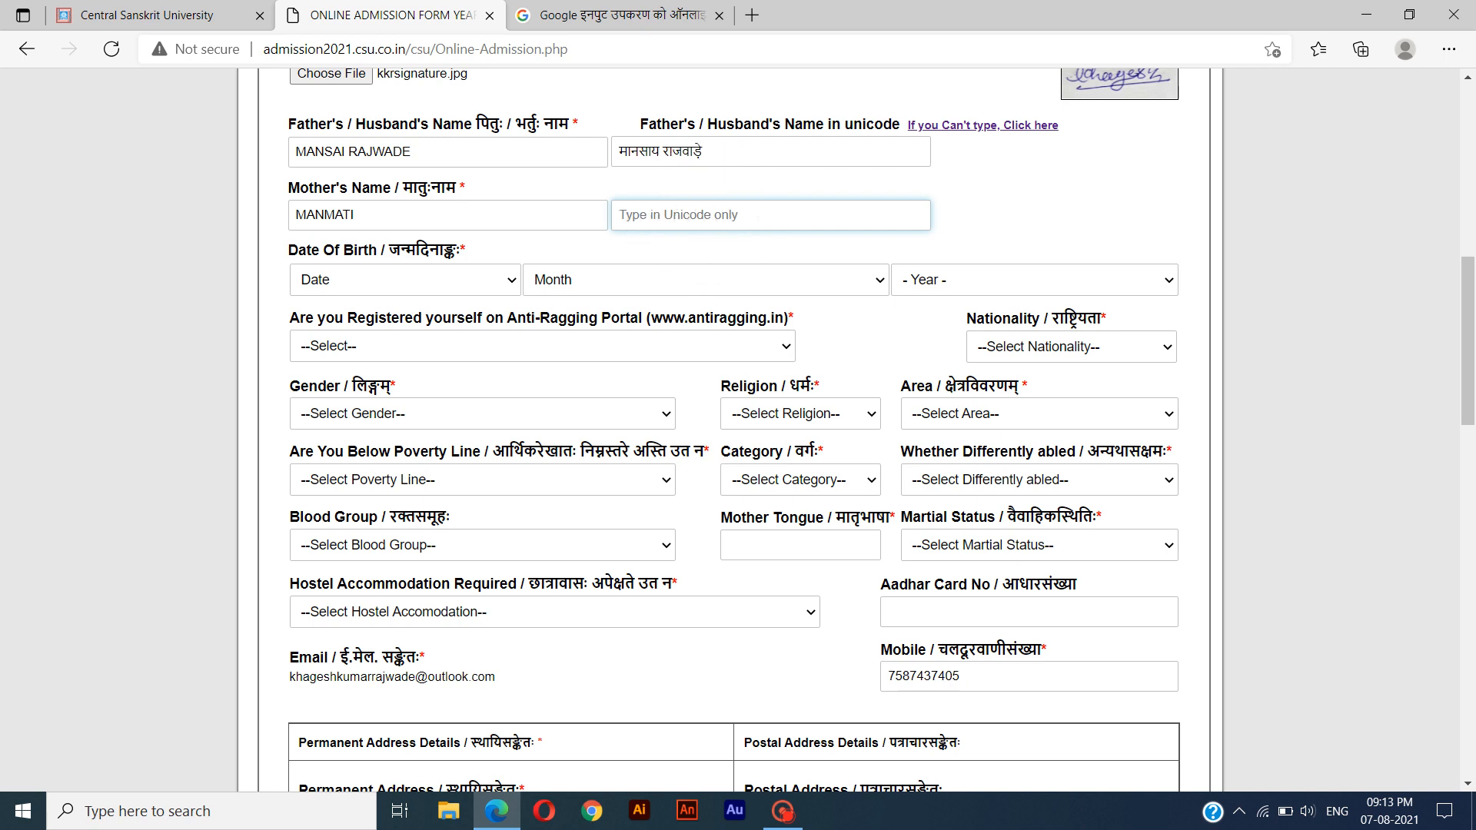
key(ctrl+v)
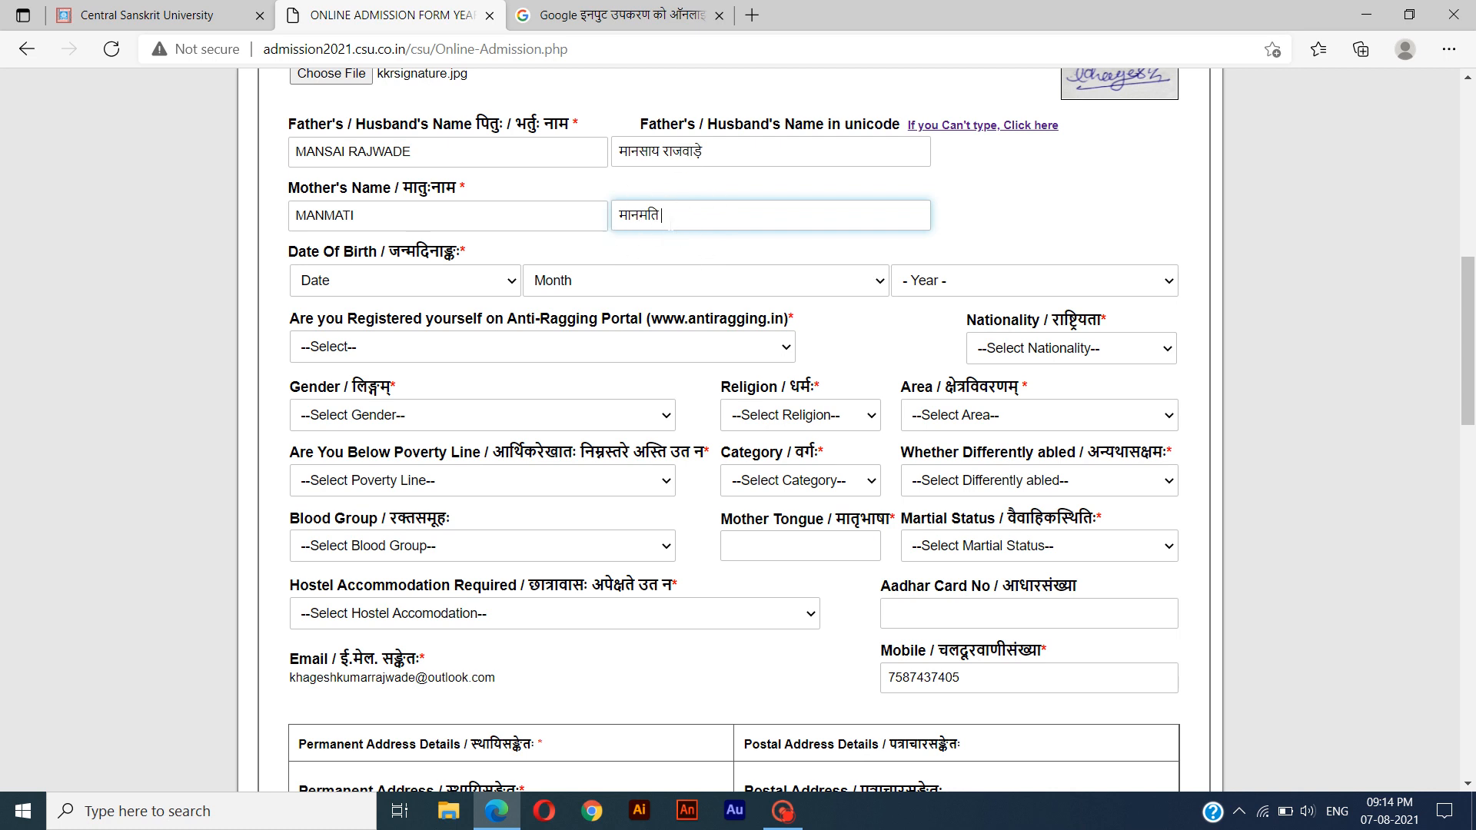
Fill in the student's date of birth by choosing its day, month and year.
click(392, 286)
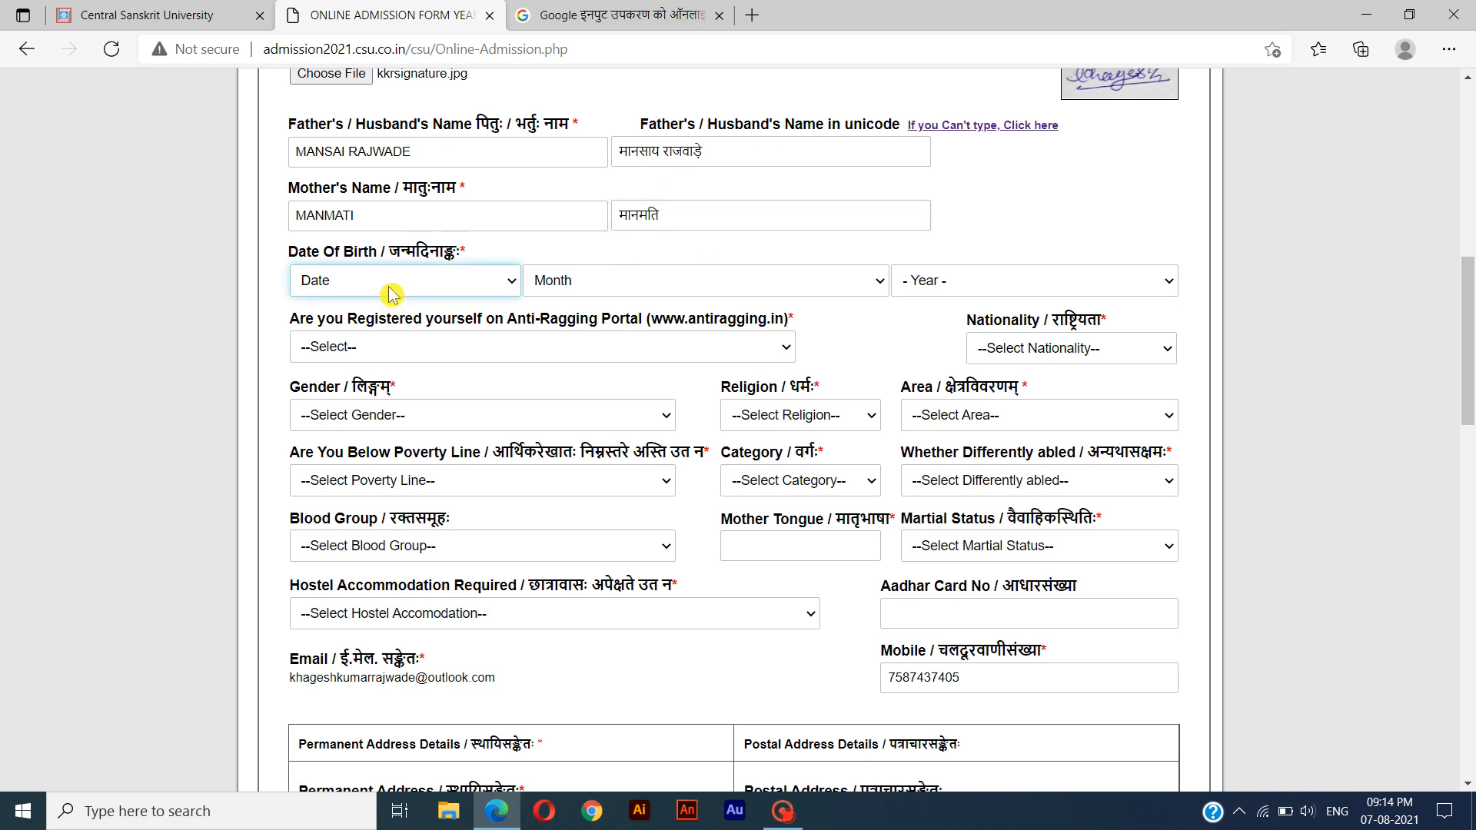
drag(289, 252, 461, 255)
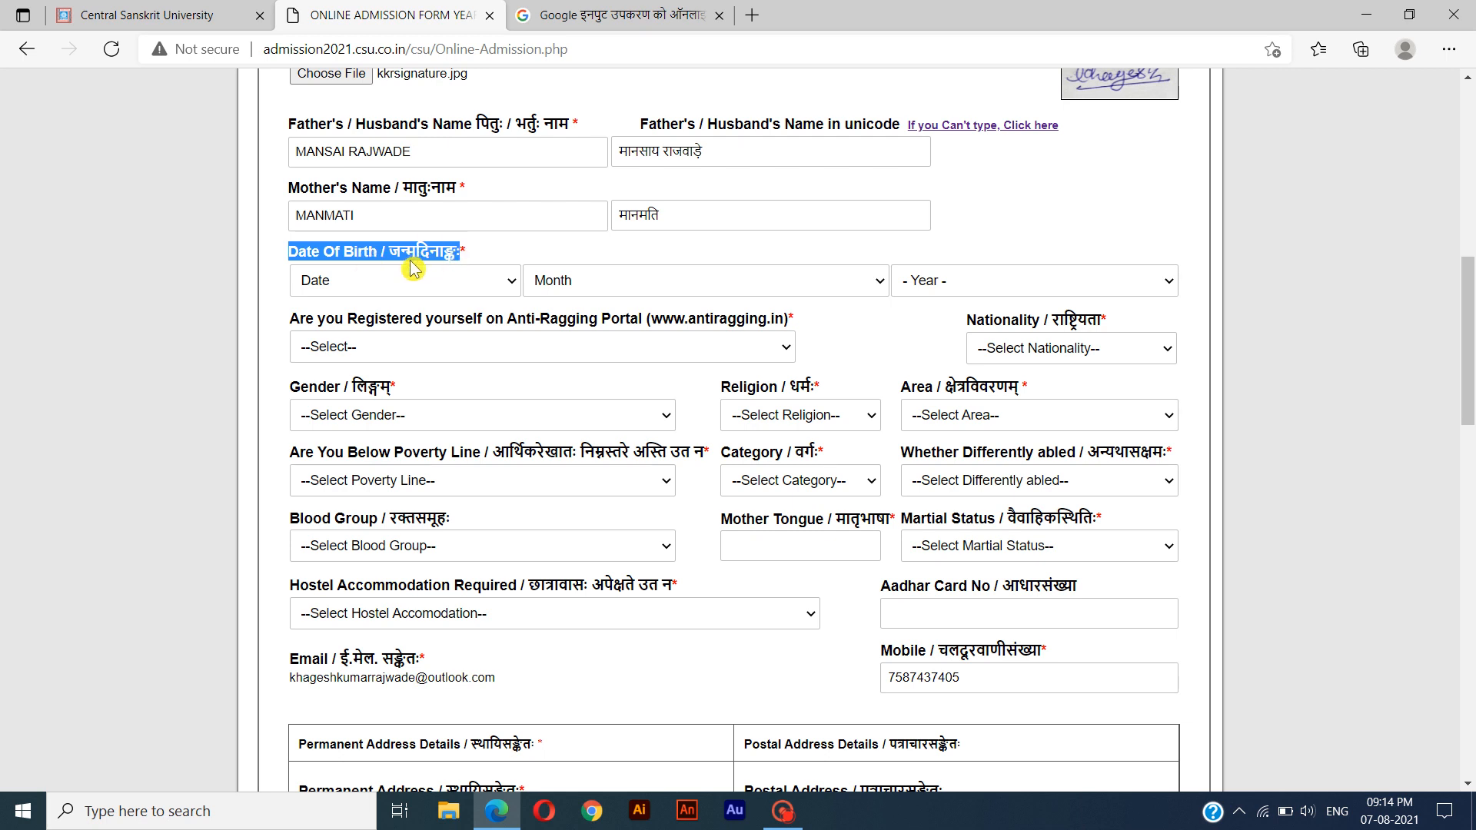
click(392, 290)
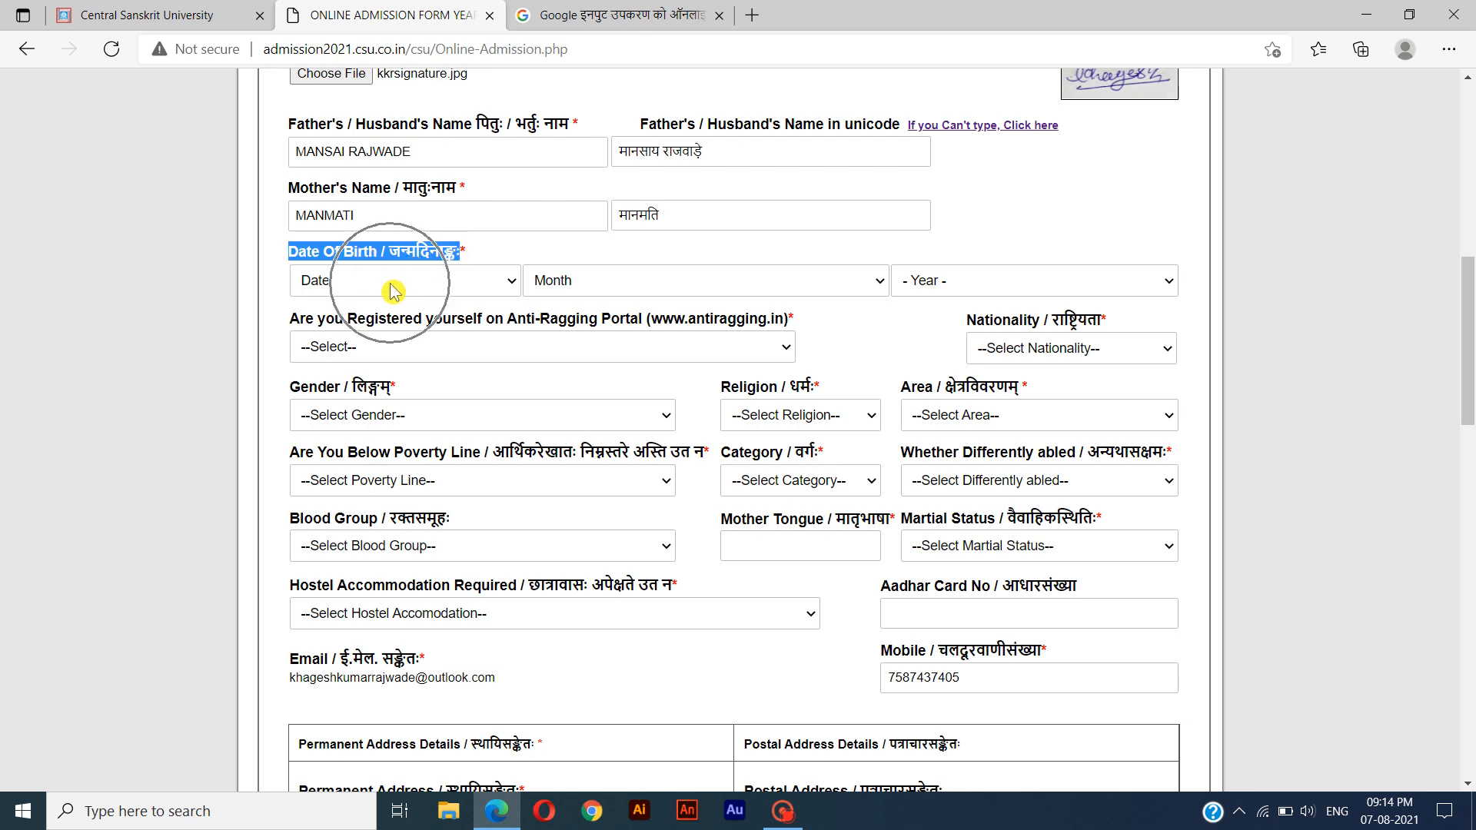
click(358, 327)
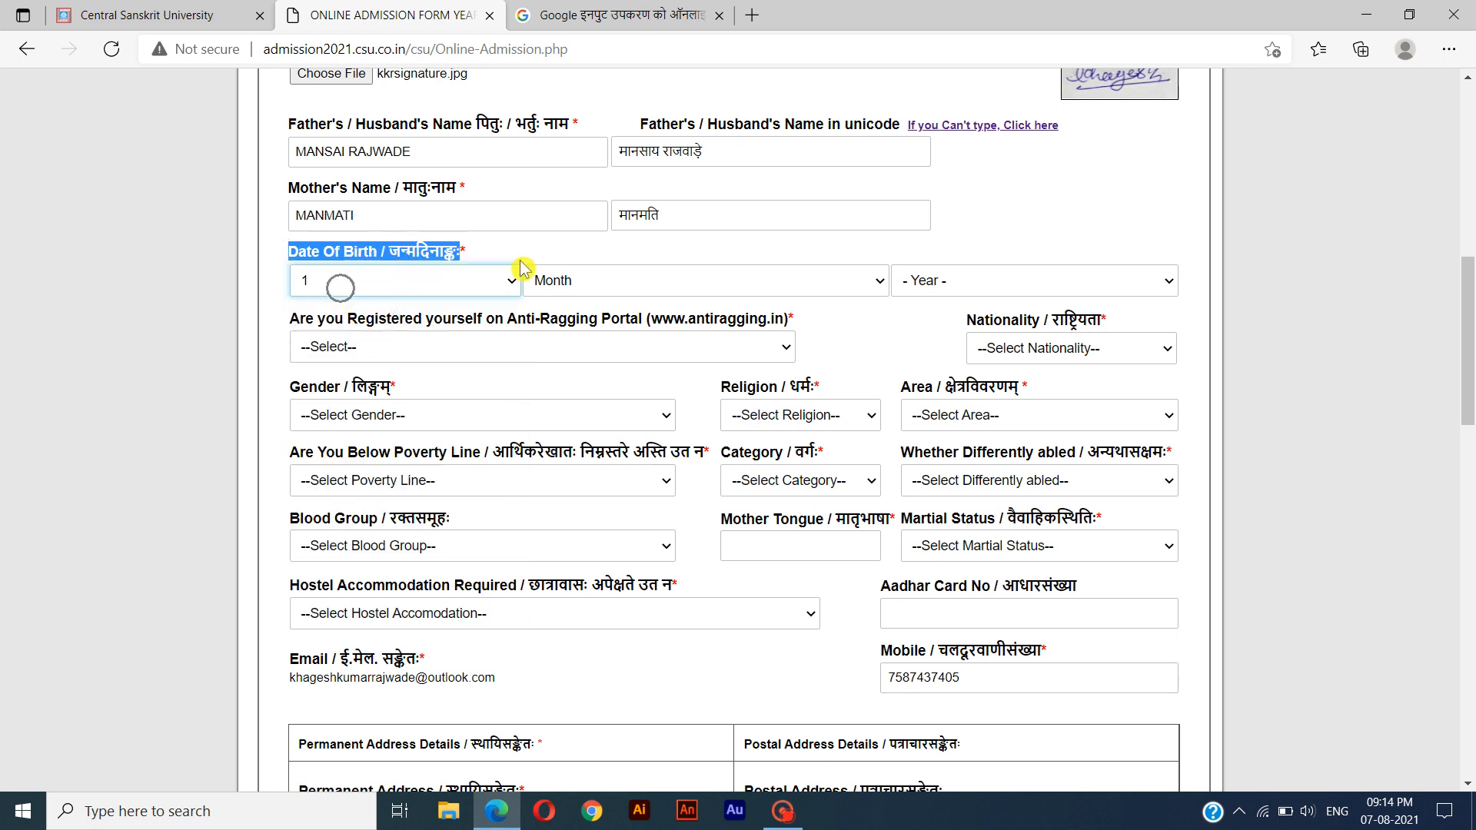
click(627, 284)
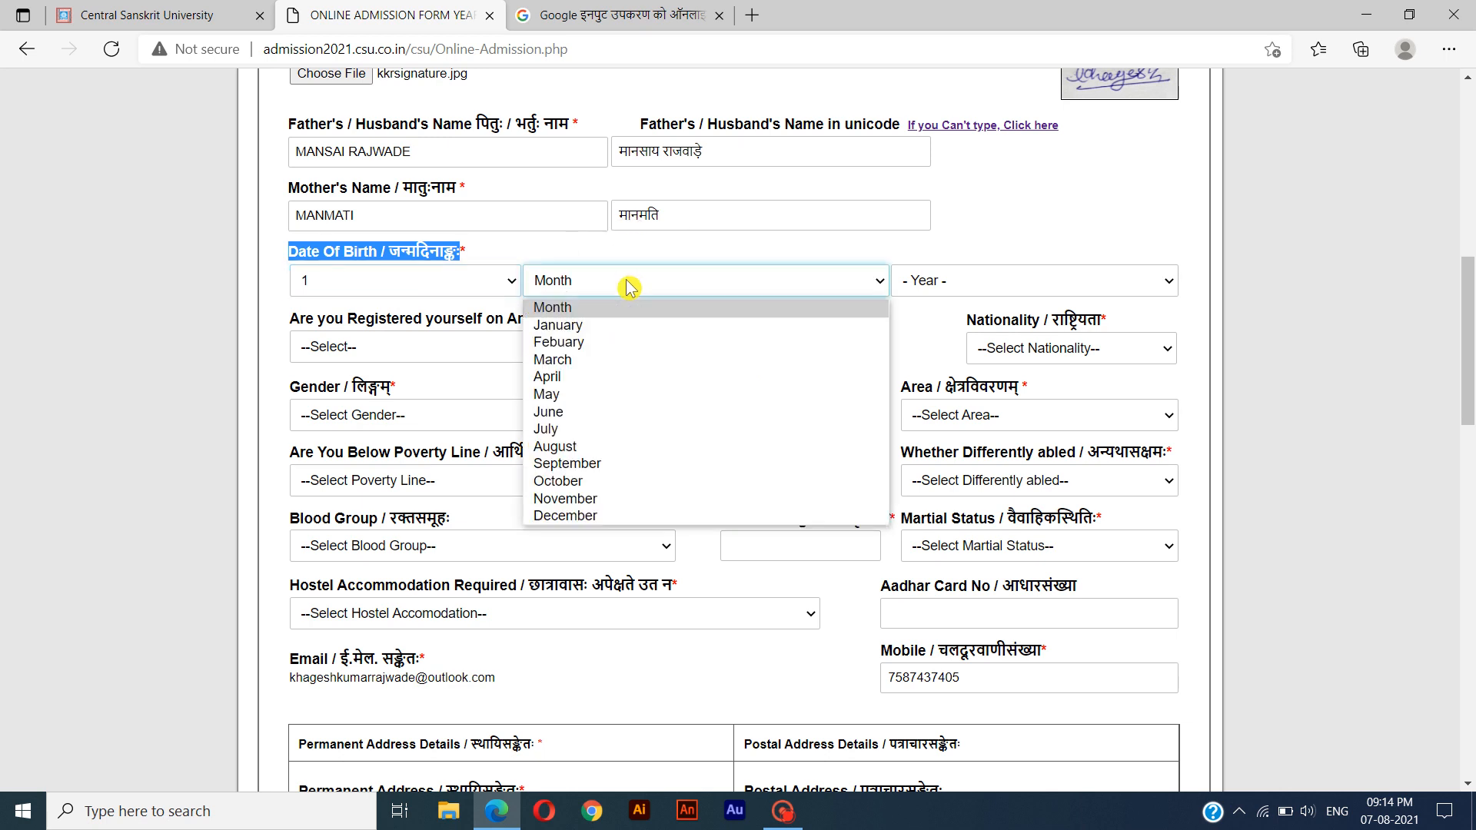
click(650, 325)
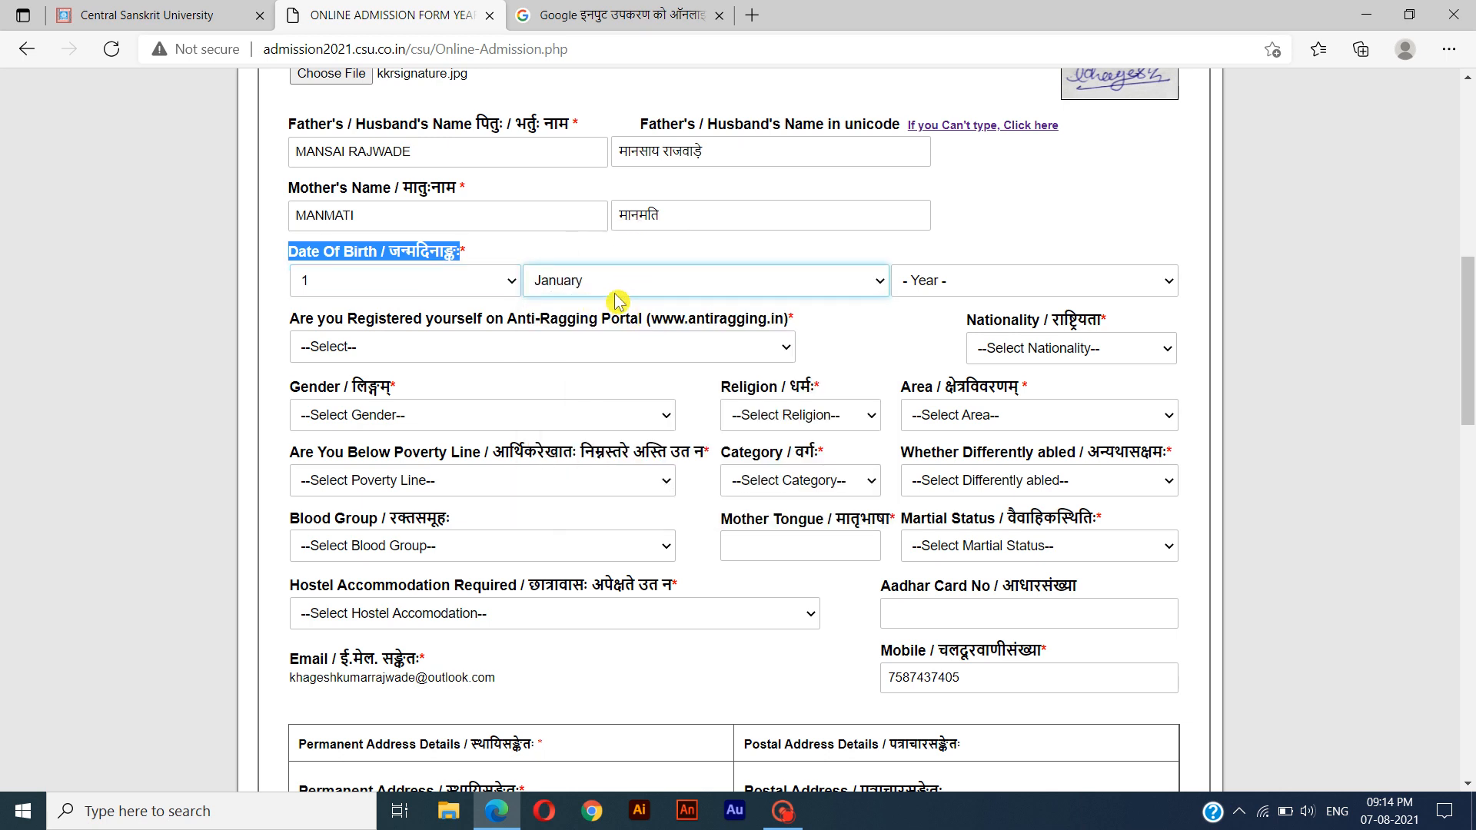
click(925, 286)
scroll(916, 538, up, 1)
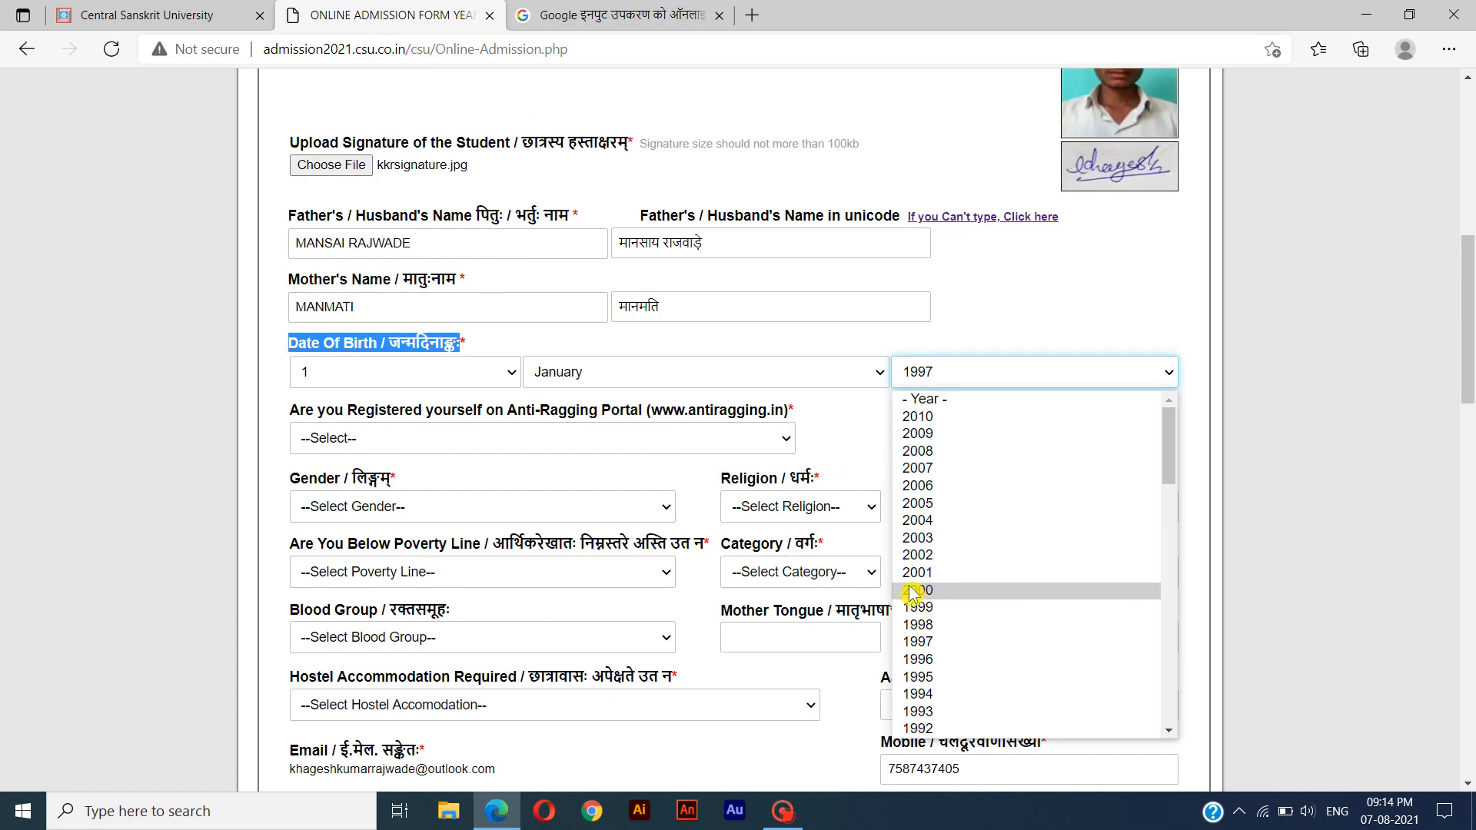
click(915, 591)
Answer No to the Anti-Ragging Portal registration question and set the nationality to Indian.
drag(290, 413, 566, 437)
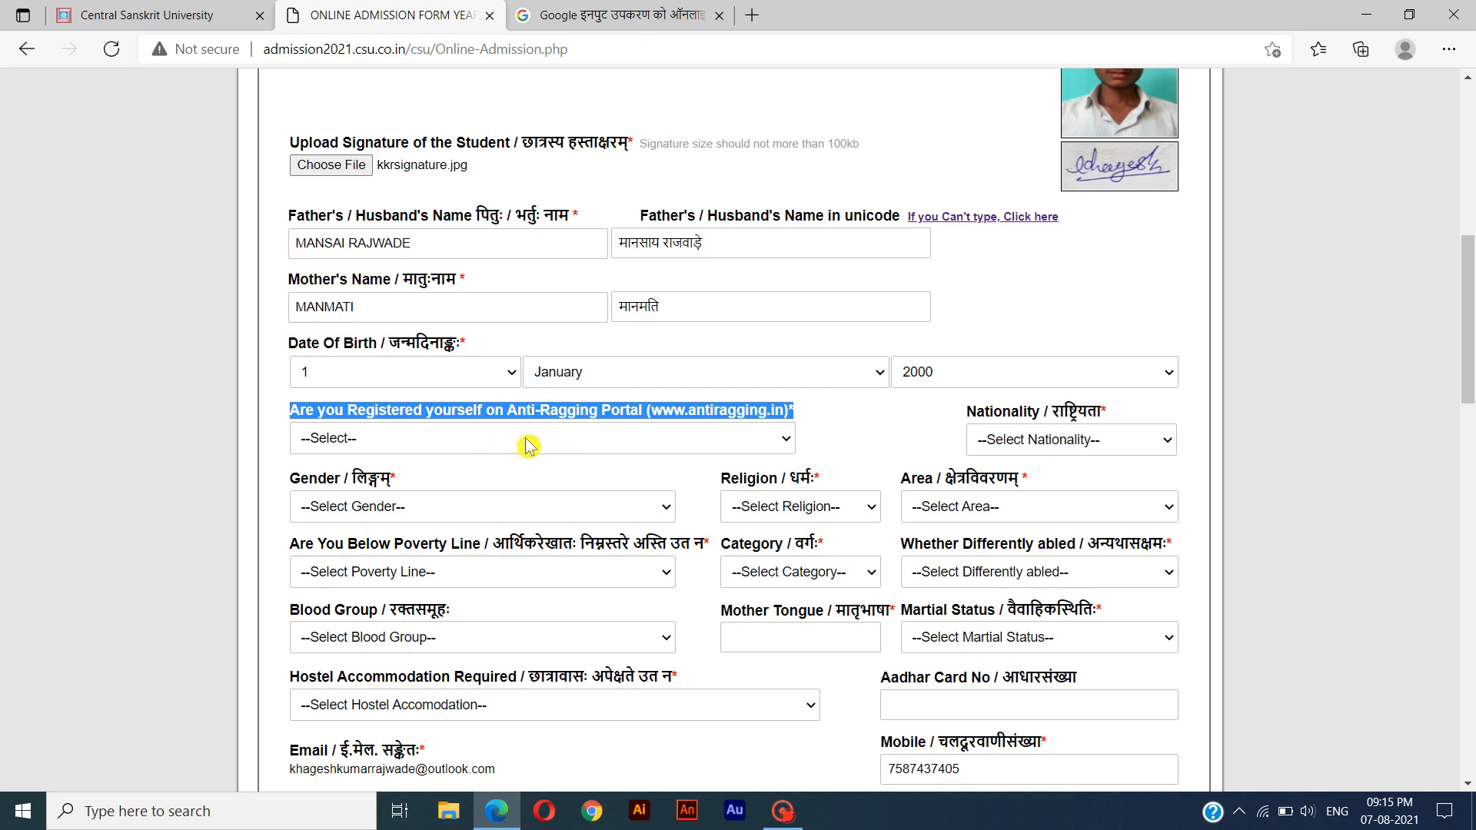
click(787, 440)
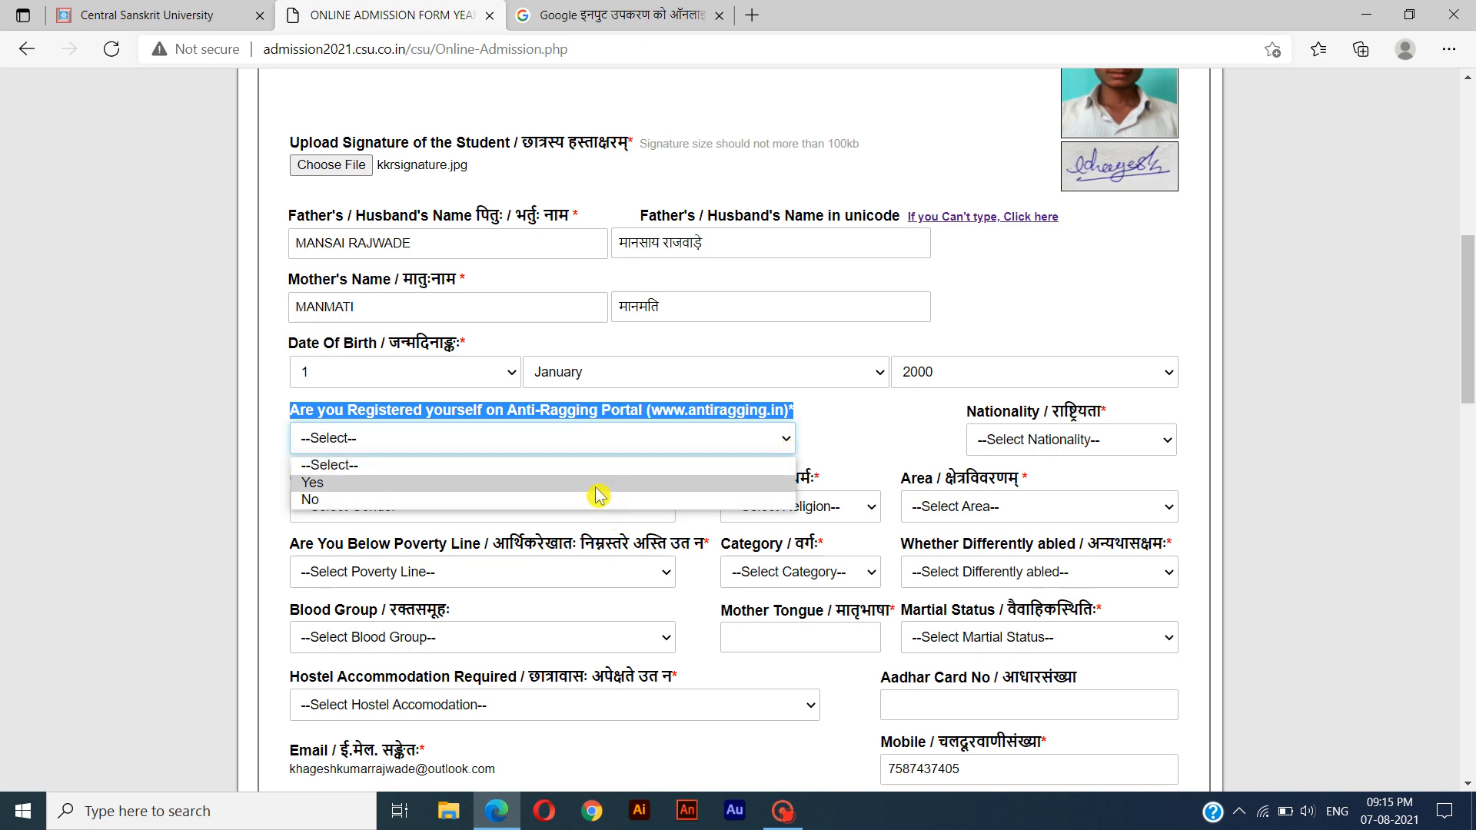
click(540, 499)
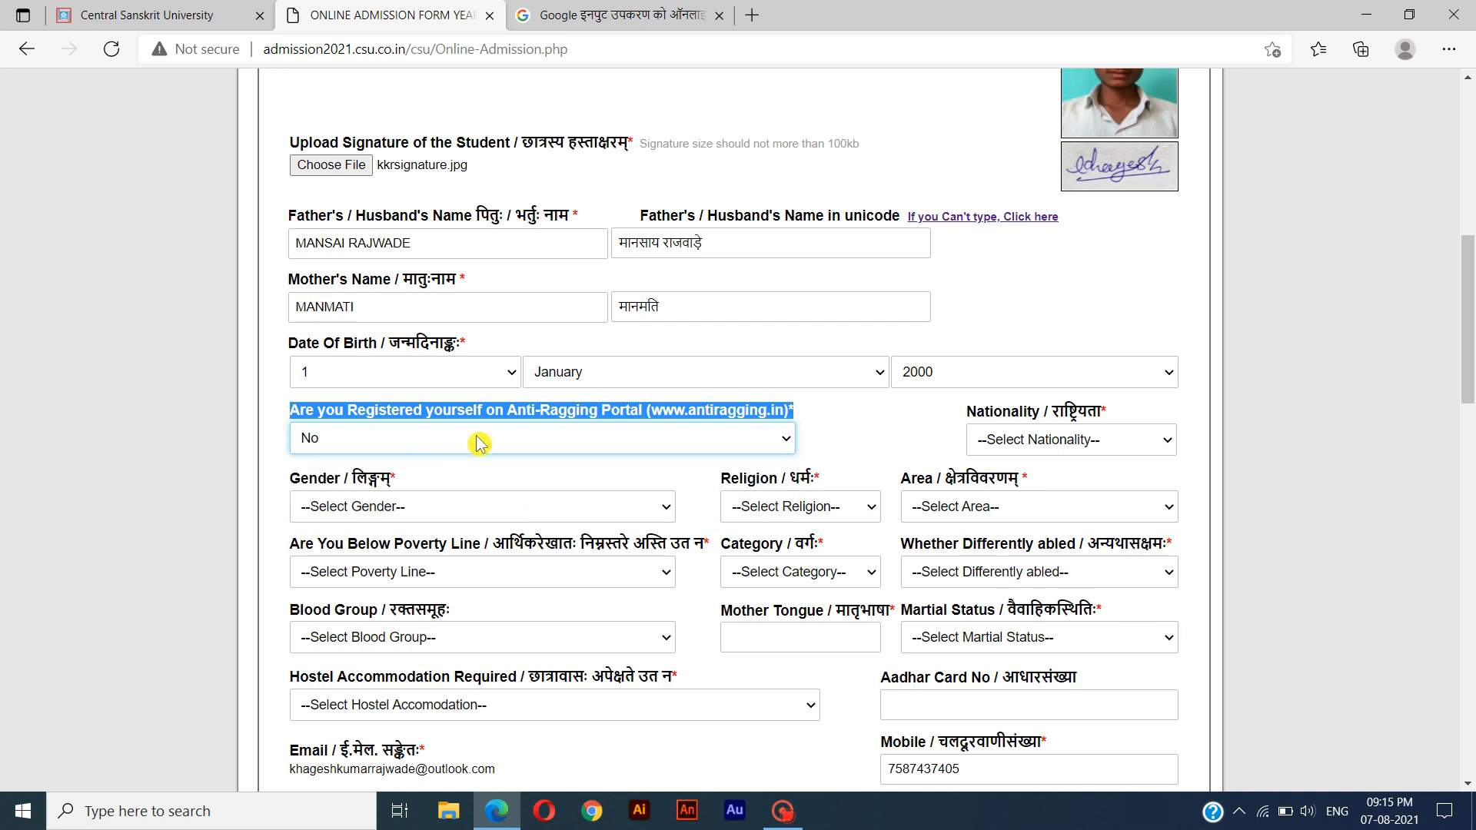
drag(954, 415, 1102, 419)
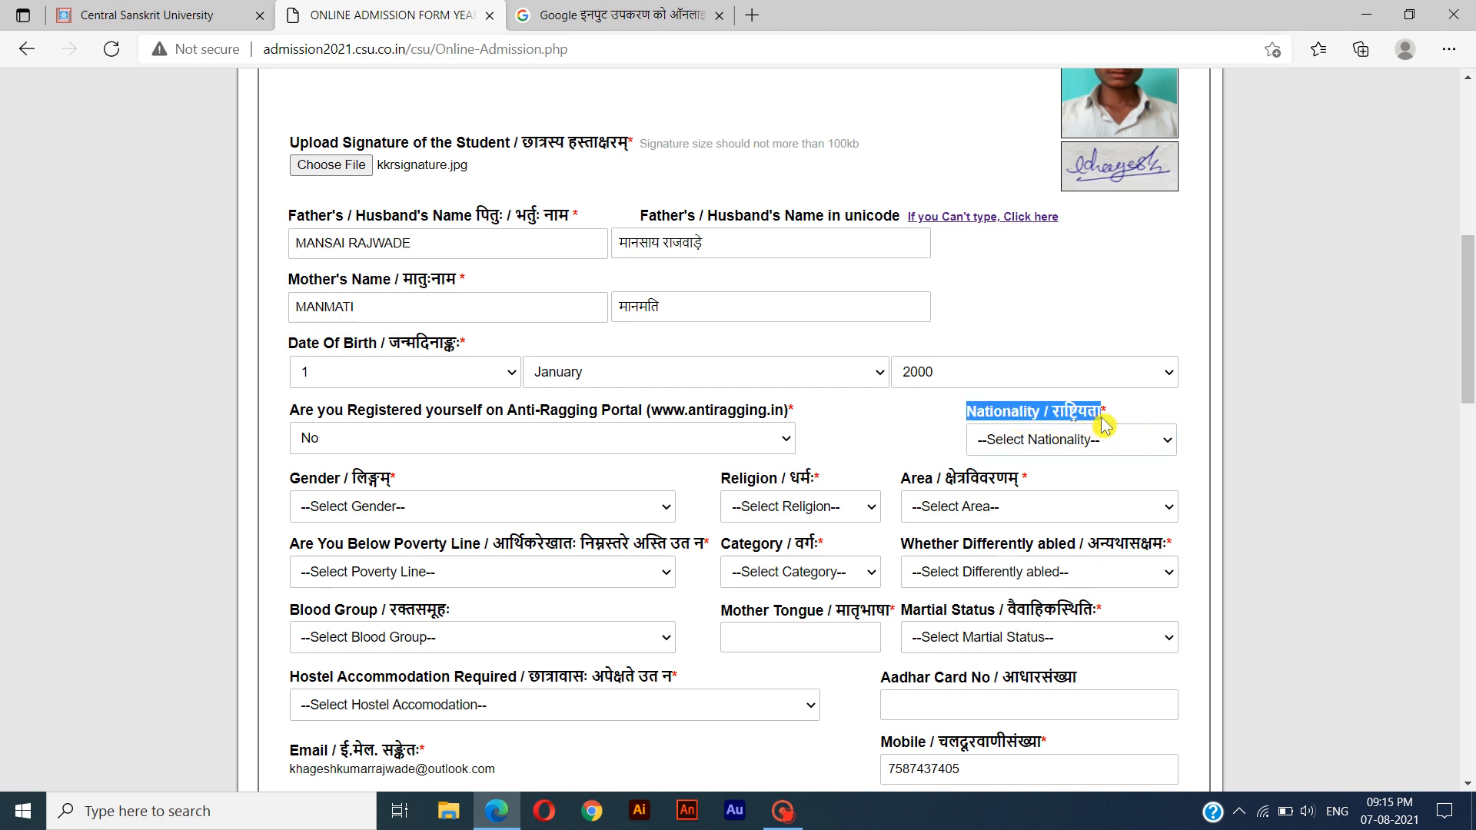
click(1069, 449)
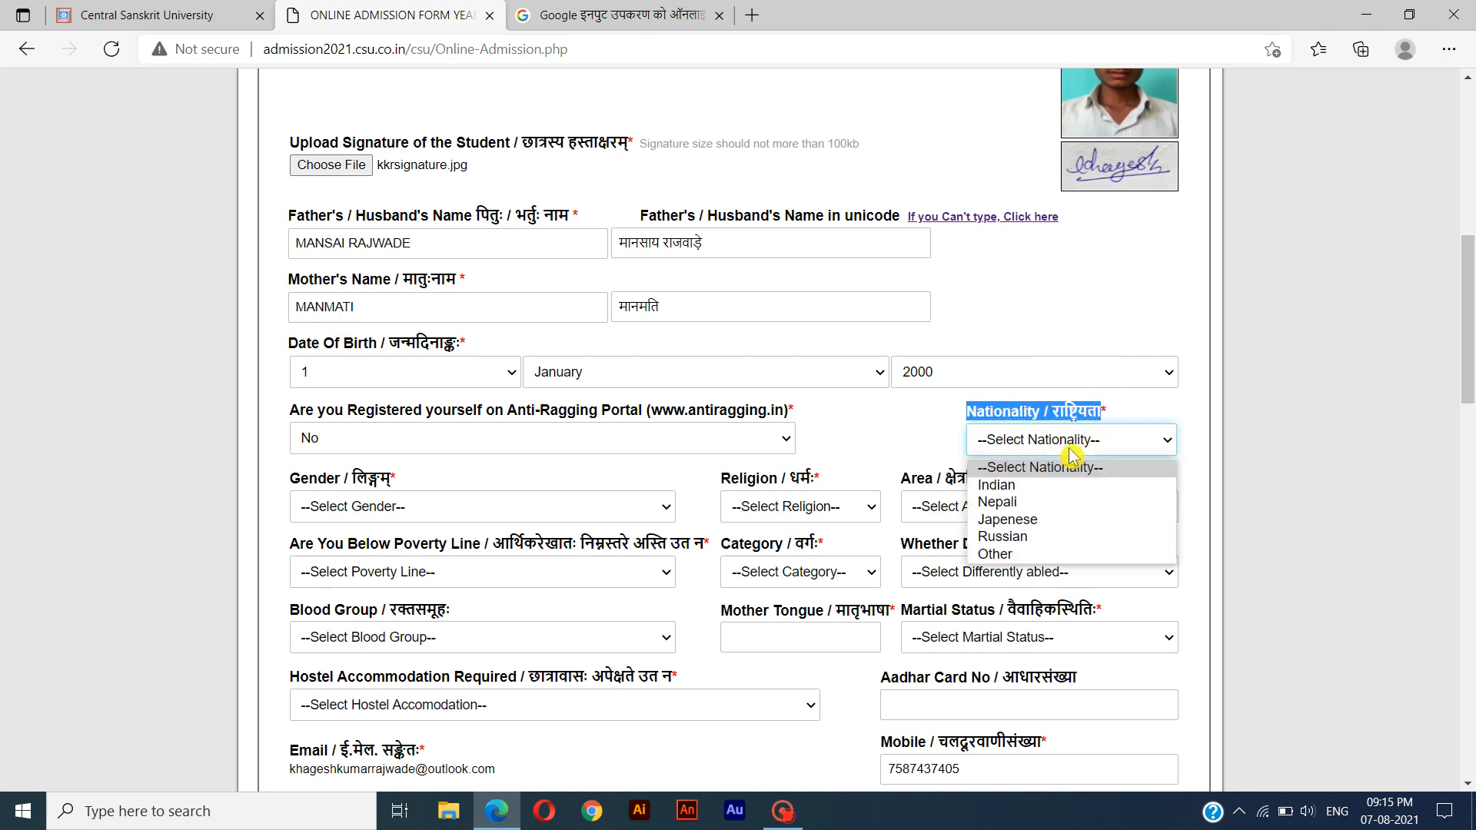
click(1035, 486)
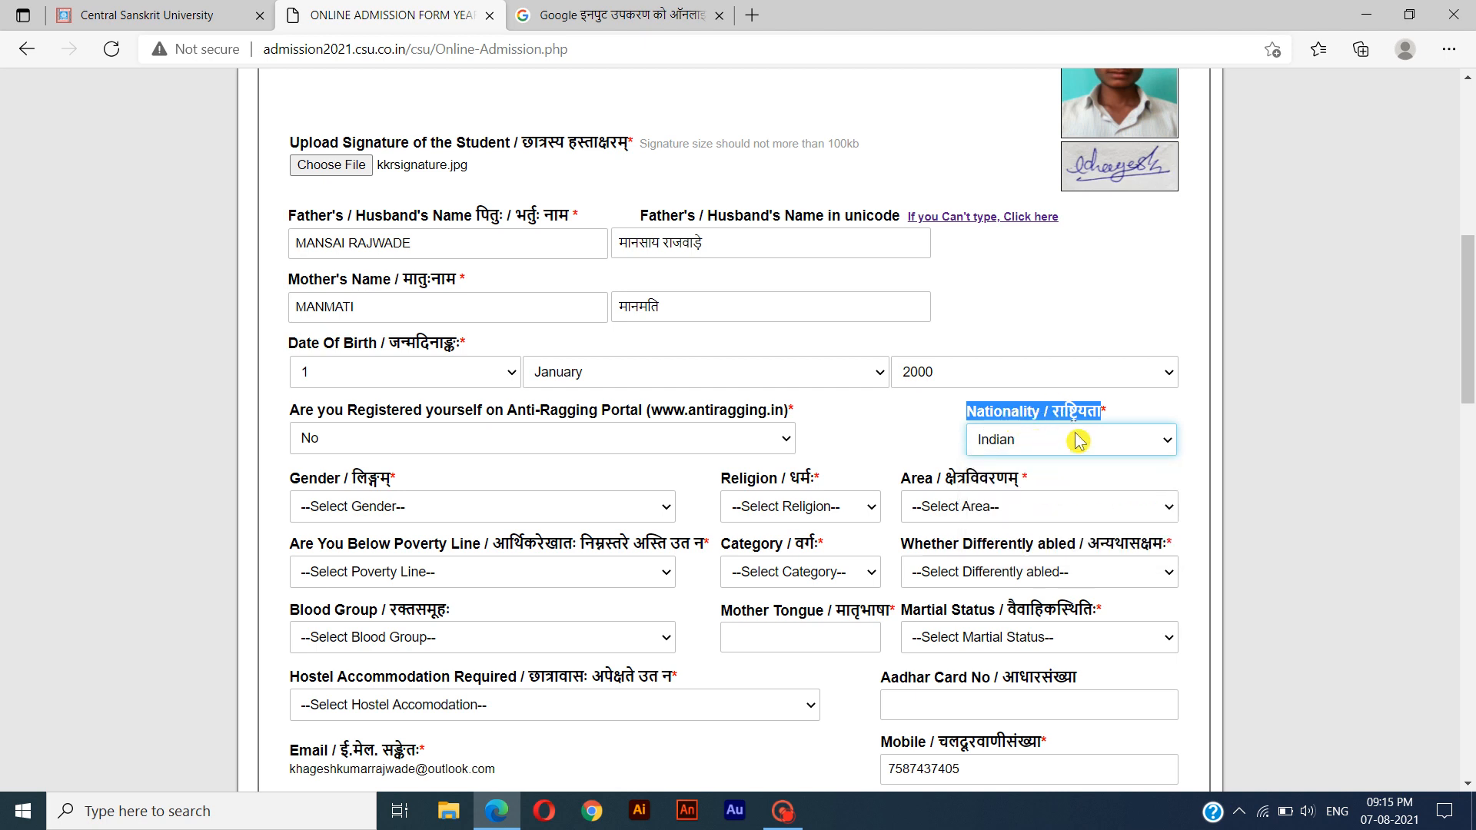
Set the student's gender to Male and religion to Hindu.
click(450, 510)
drag(282, 477, 410, 500)
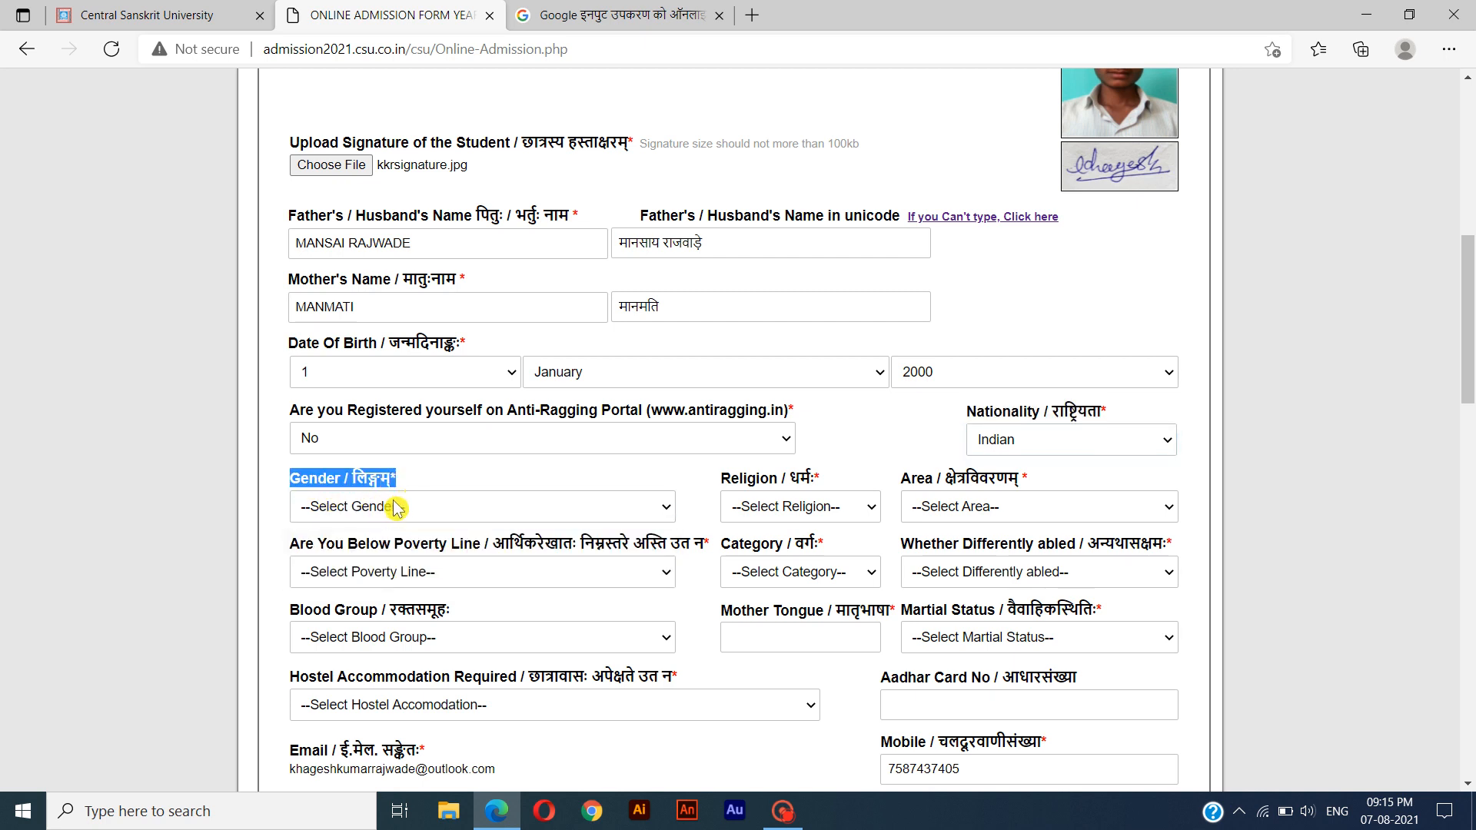
click(393, 505)
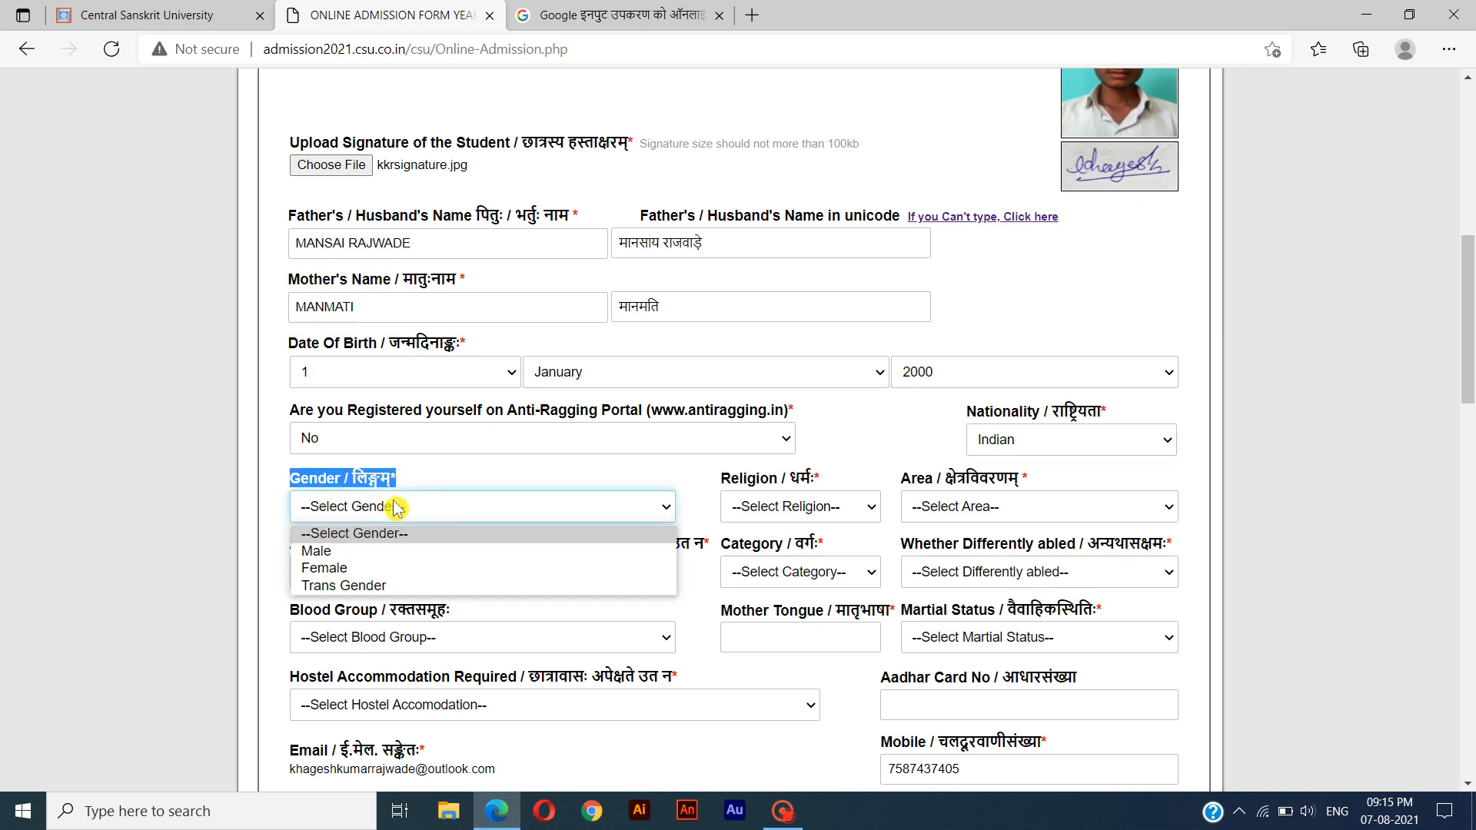
click(360, 555)
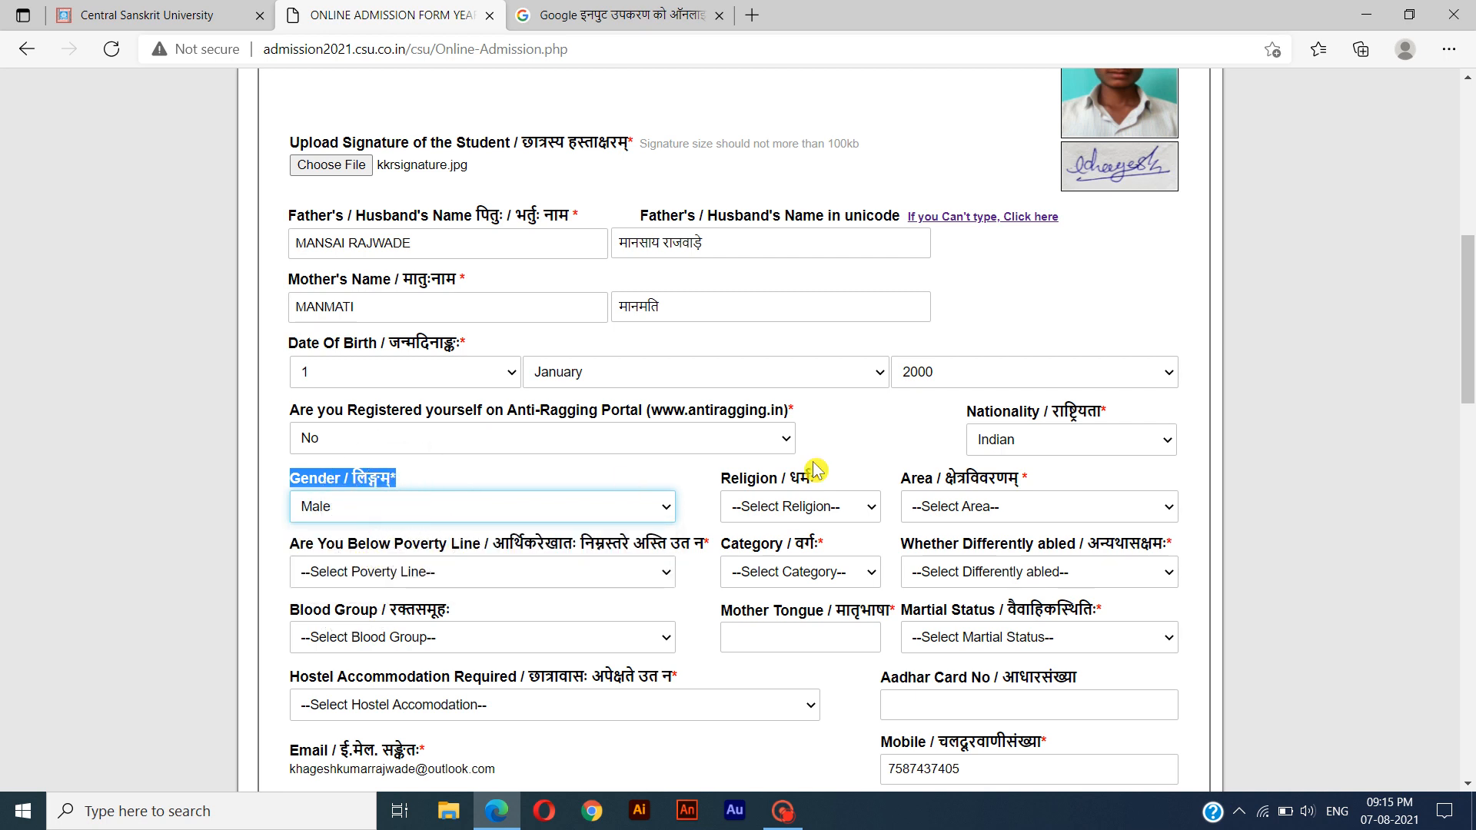
drag(820, 479, 729, 481)
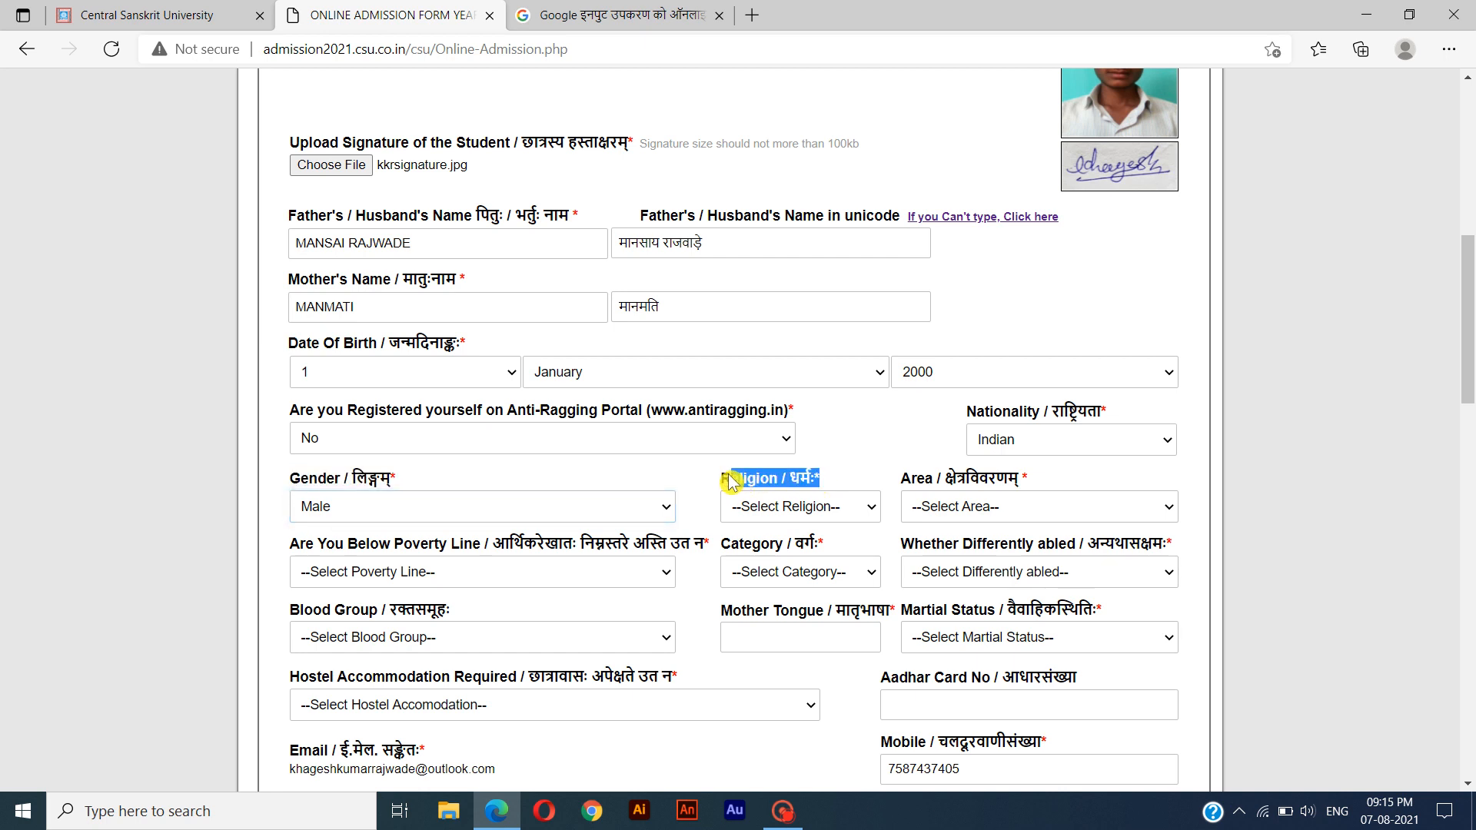
click(831, 517)
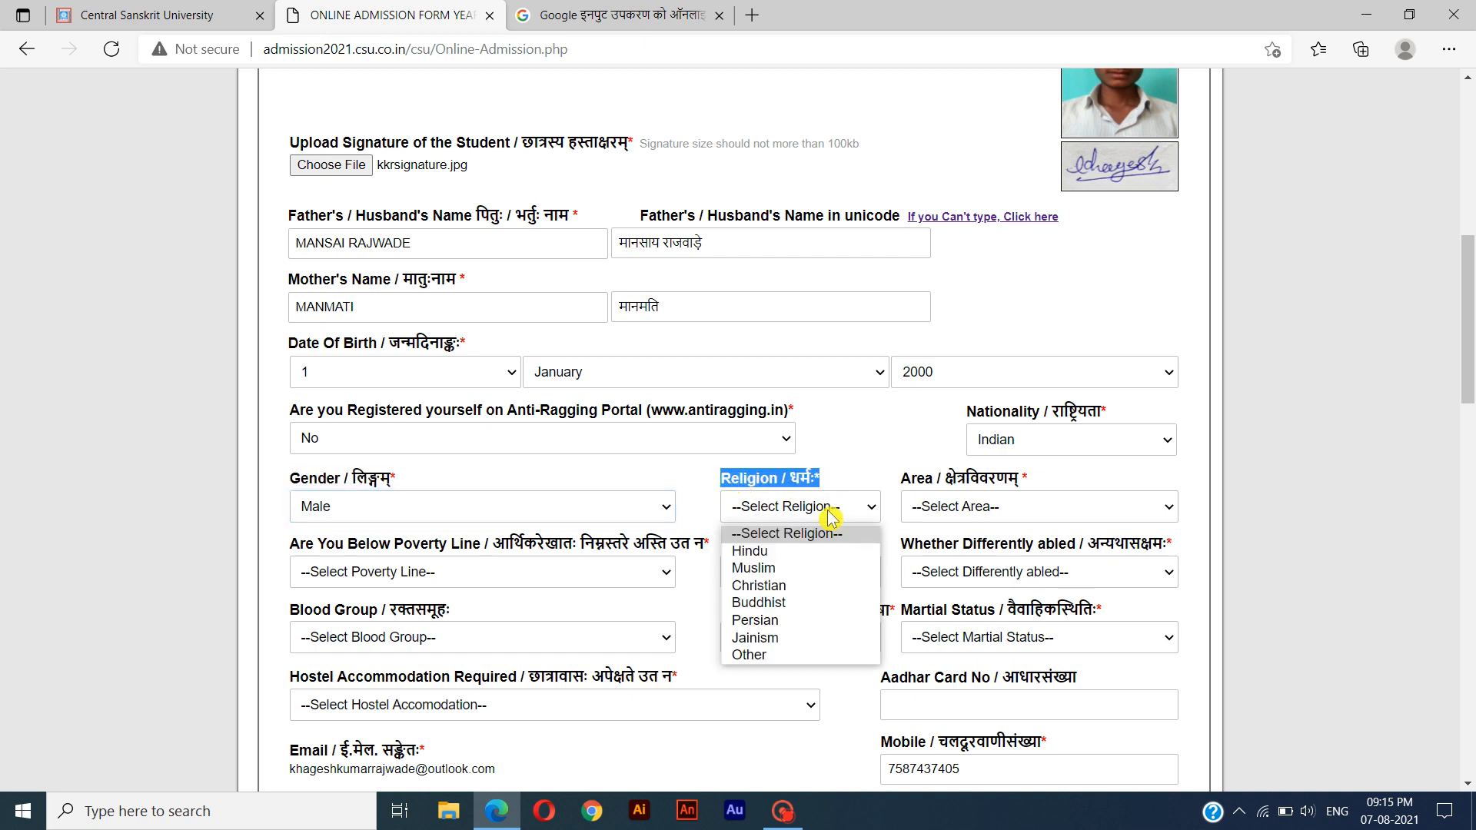
click(800, 553)
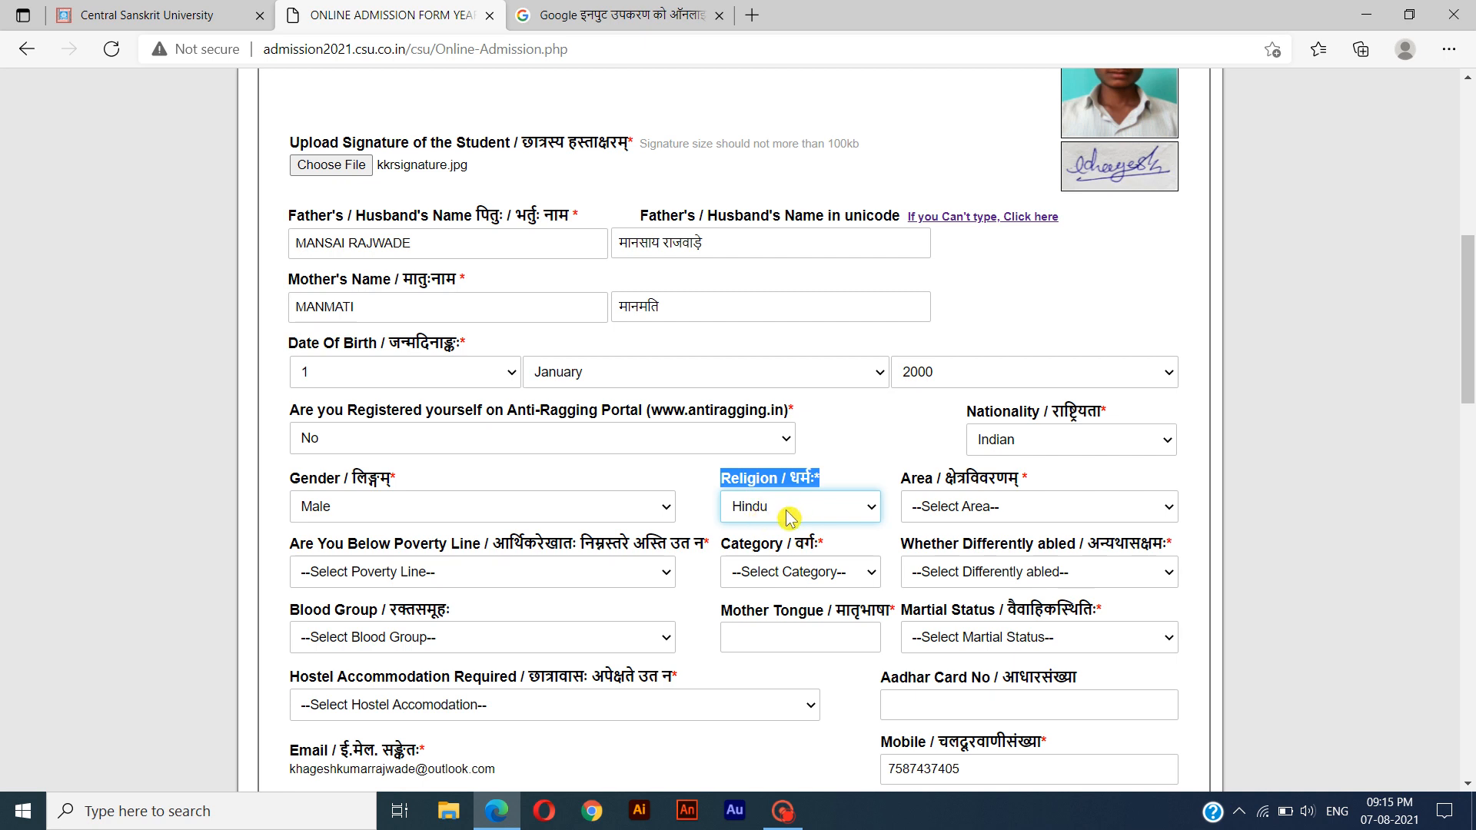
Set the area to Rural and answer Yes to the below-poverty-line question.
drag(1029, 481, 898, 484)
click(973, 507)
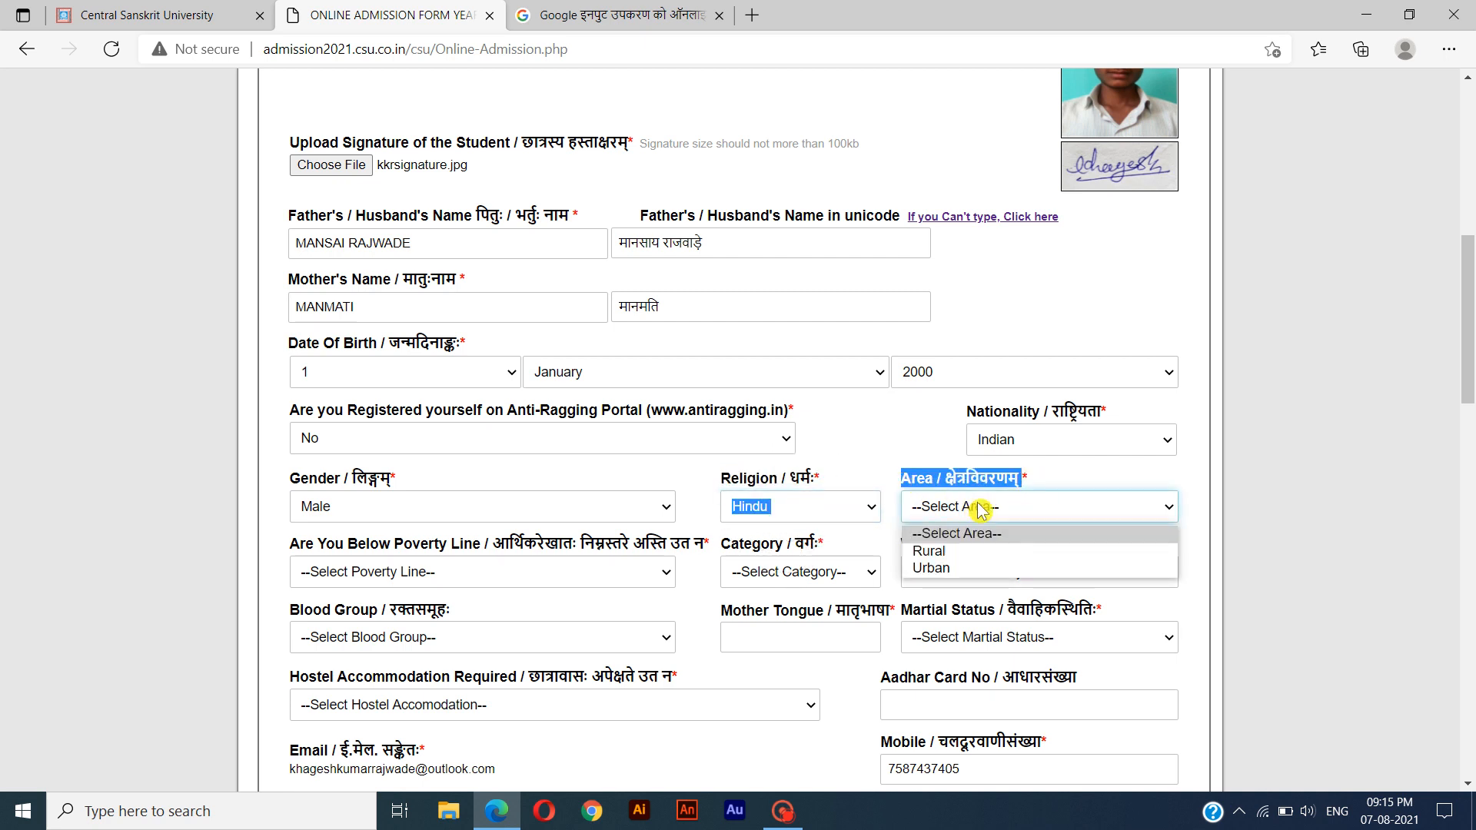
click(970, 551)
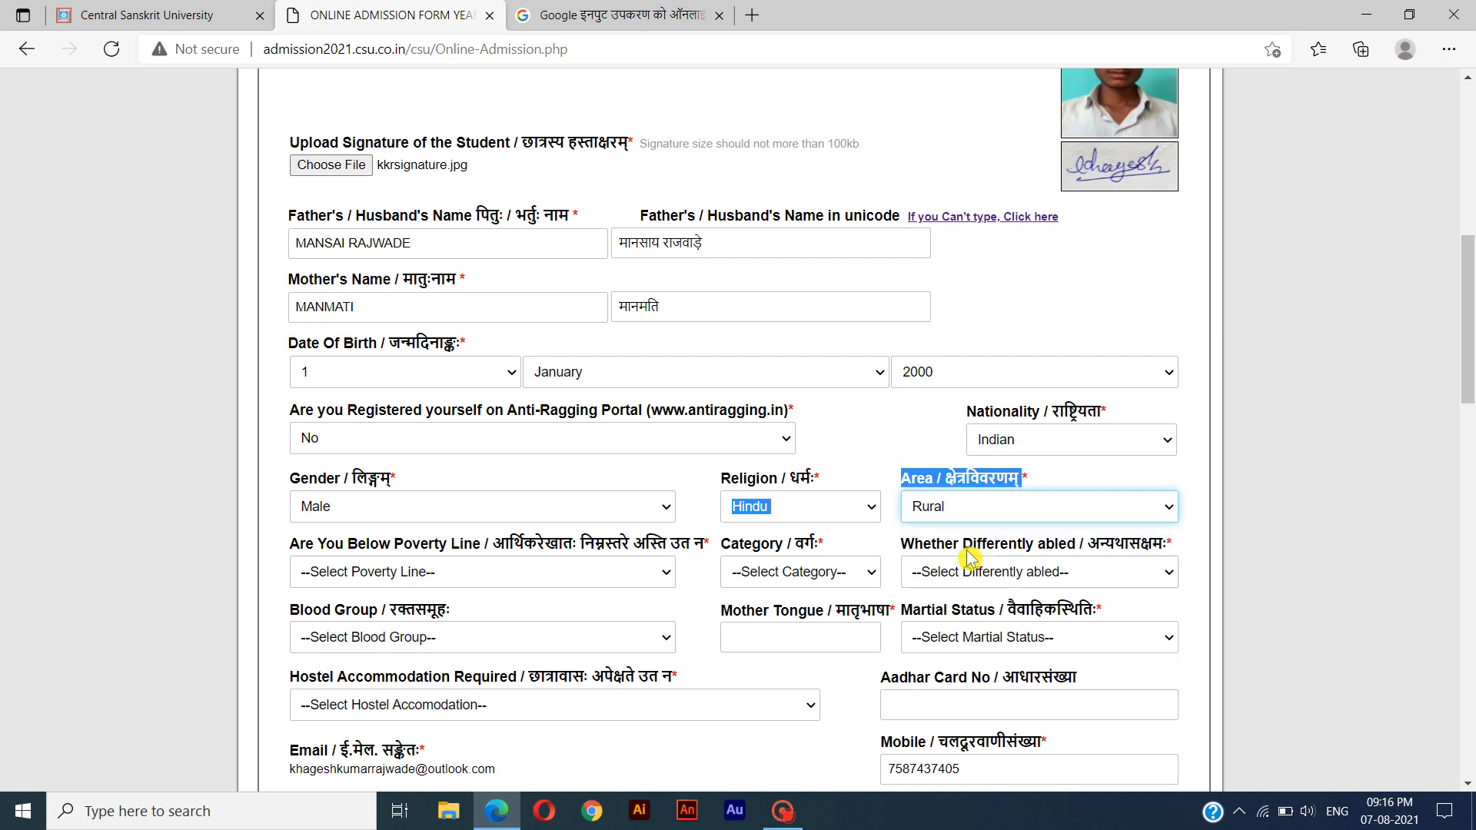
click(297, 549)
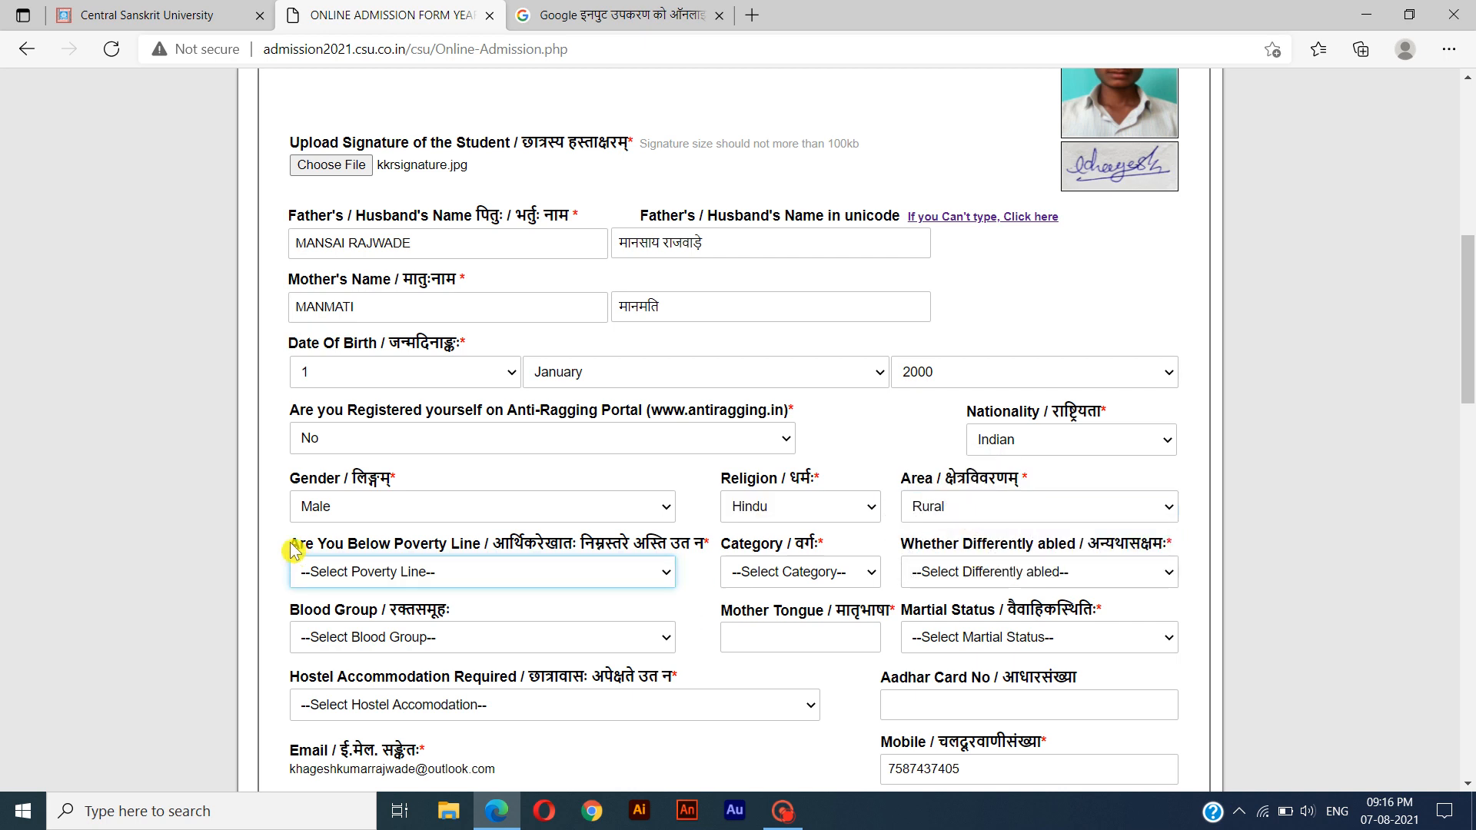
drag(297, 549, 571, 567)
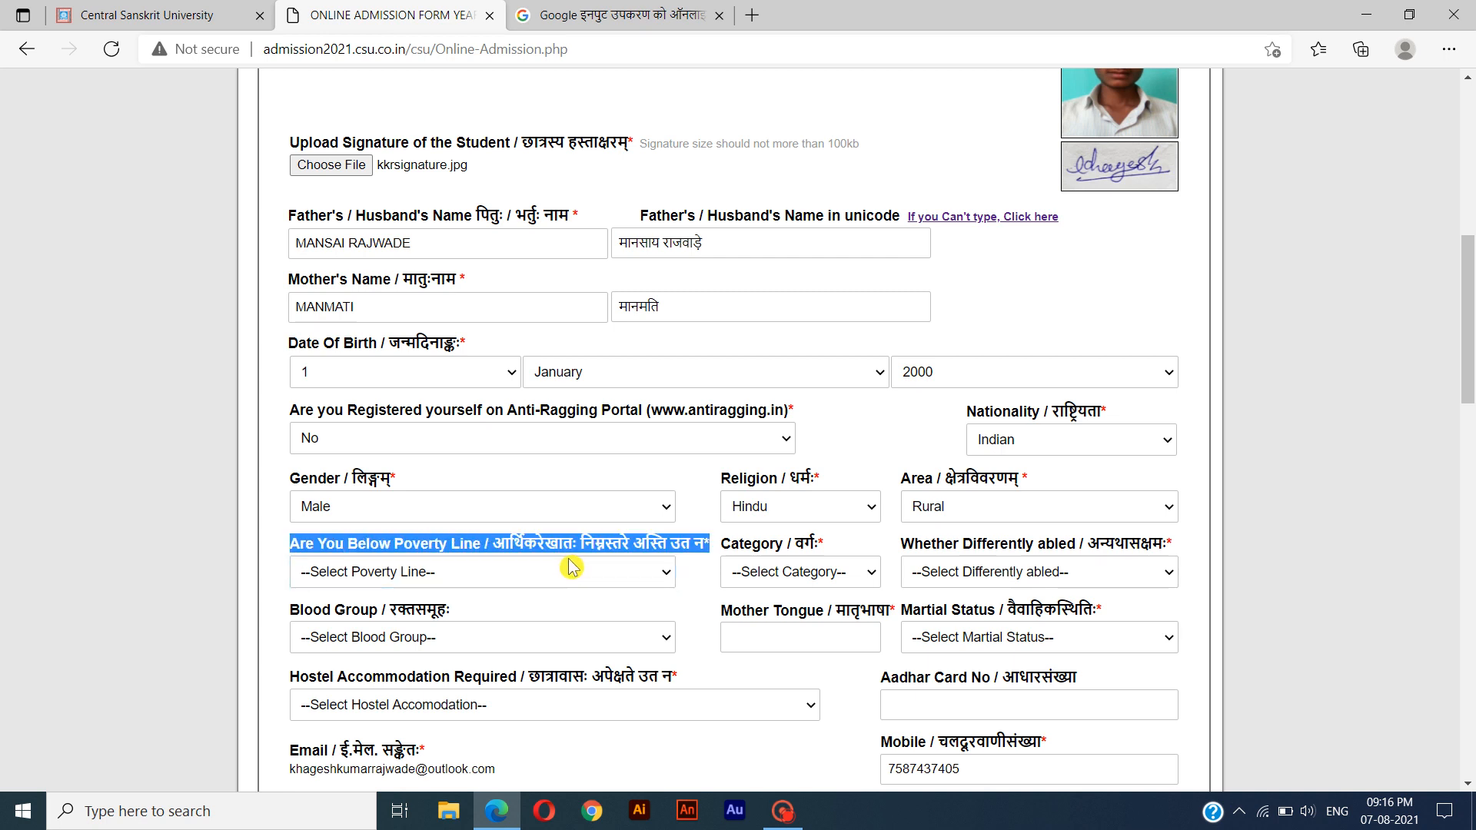
click(424, 569)
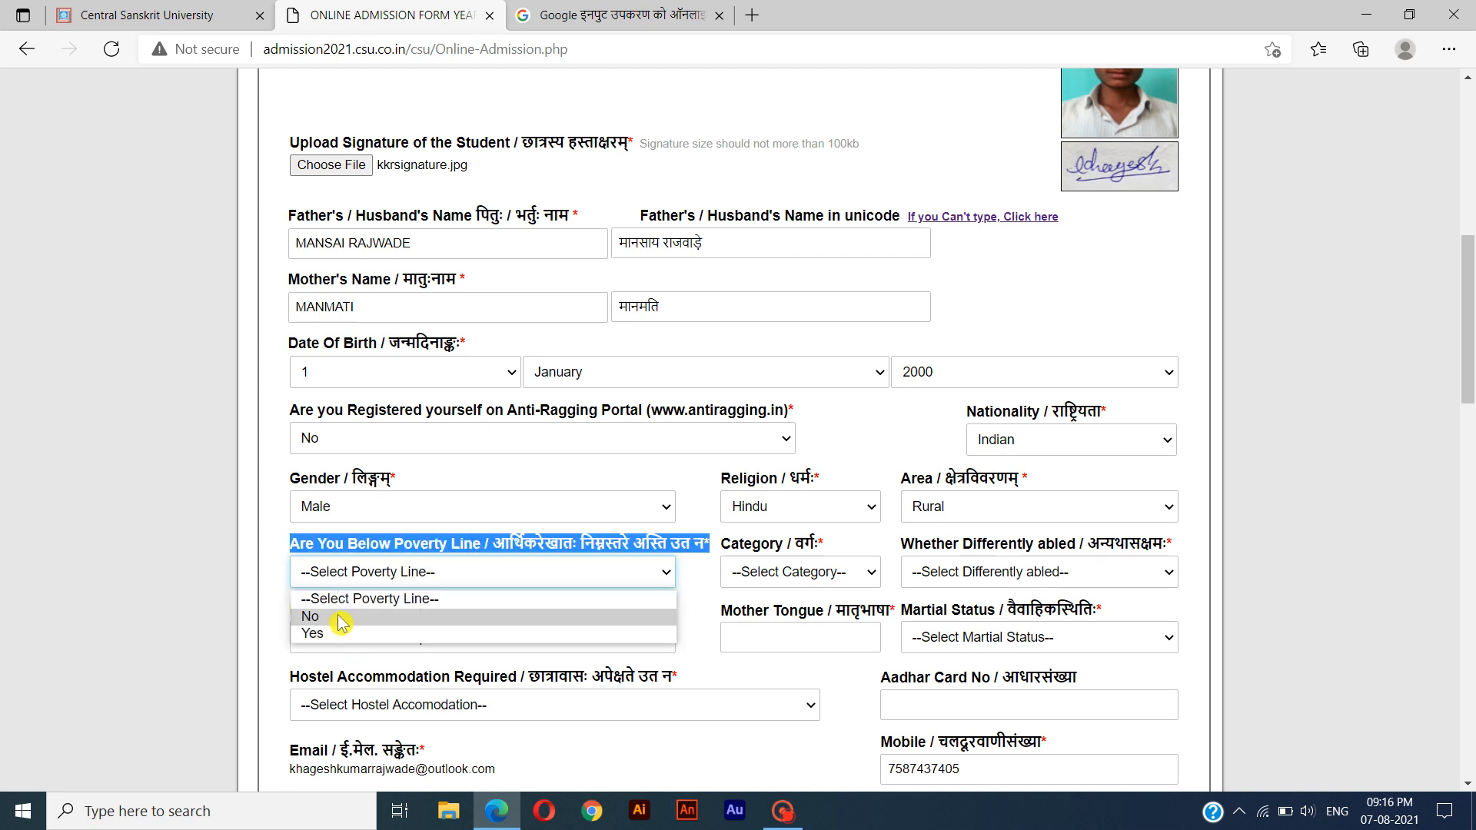
click(354, 635)
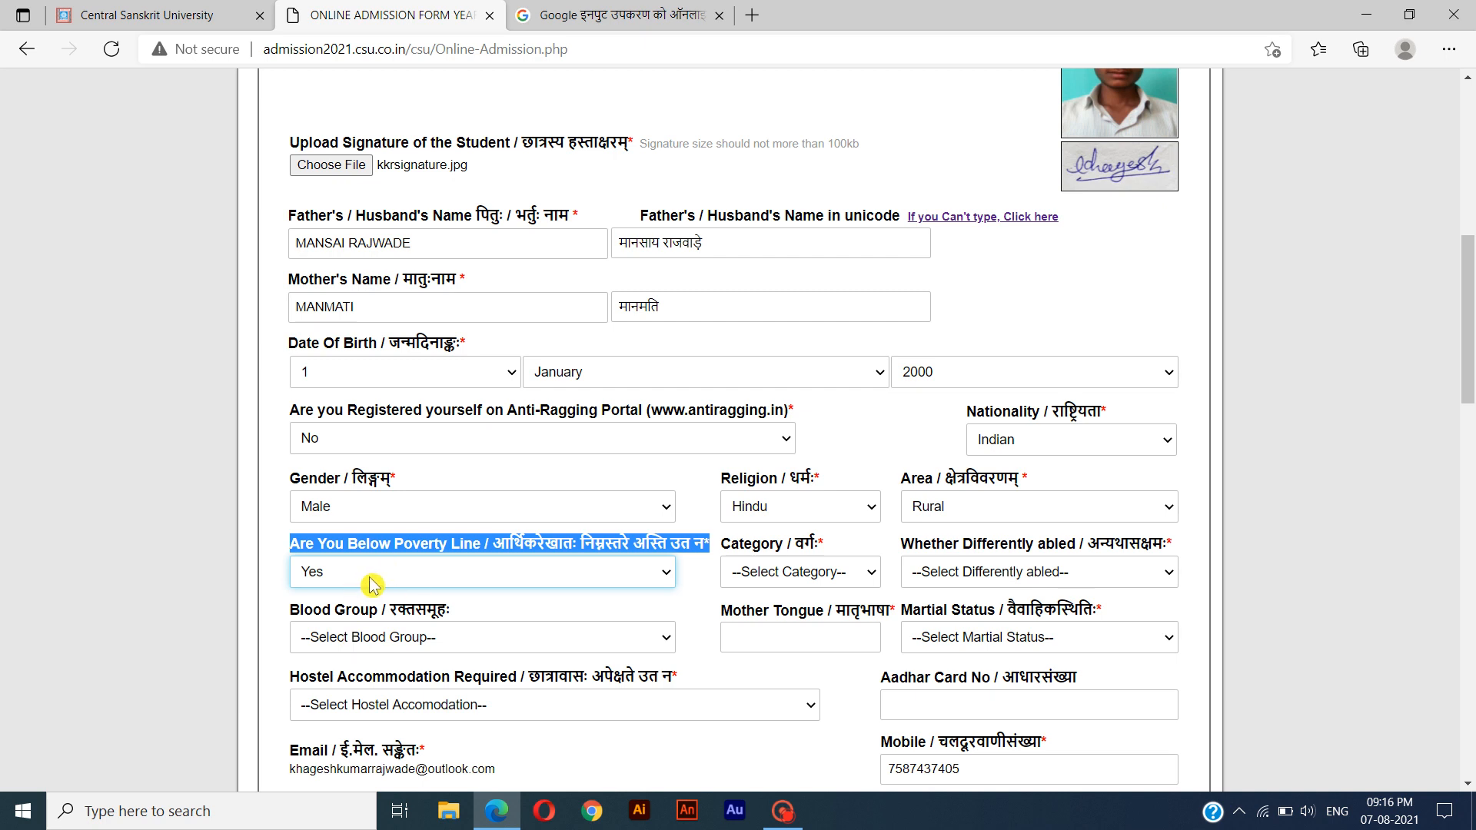
Set the category to OBC and answer No to the differently abled question.
key(Tab)
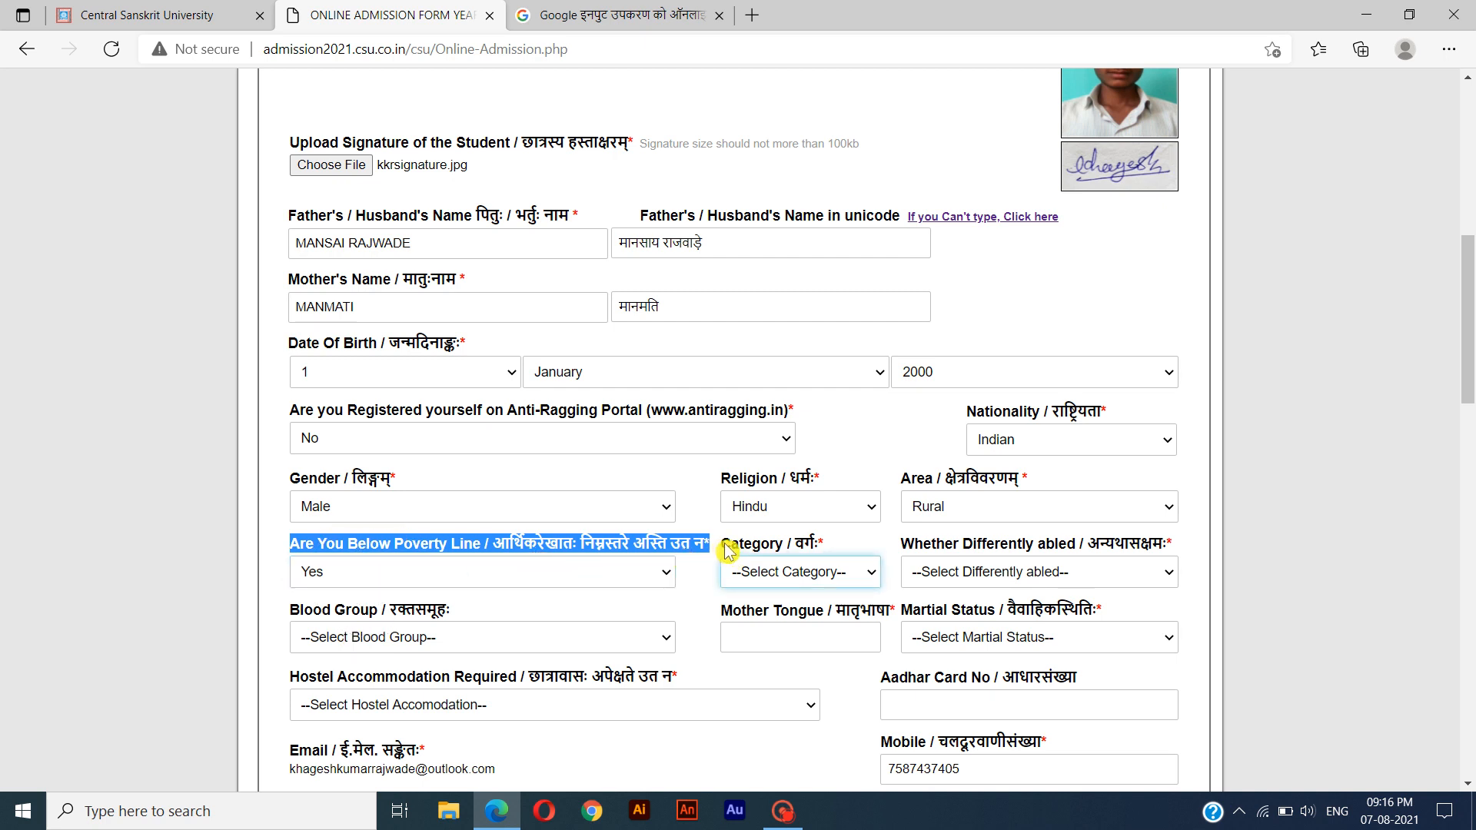
drag(725, 550, 820, 547)
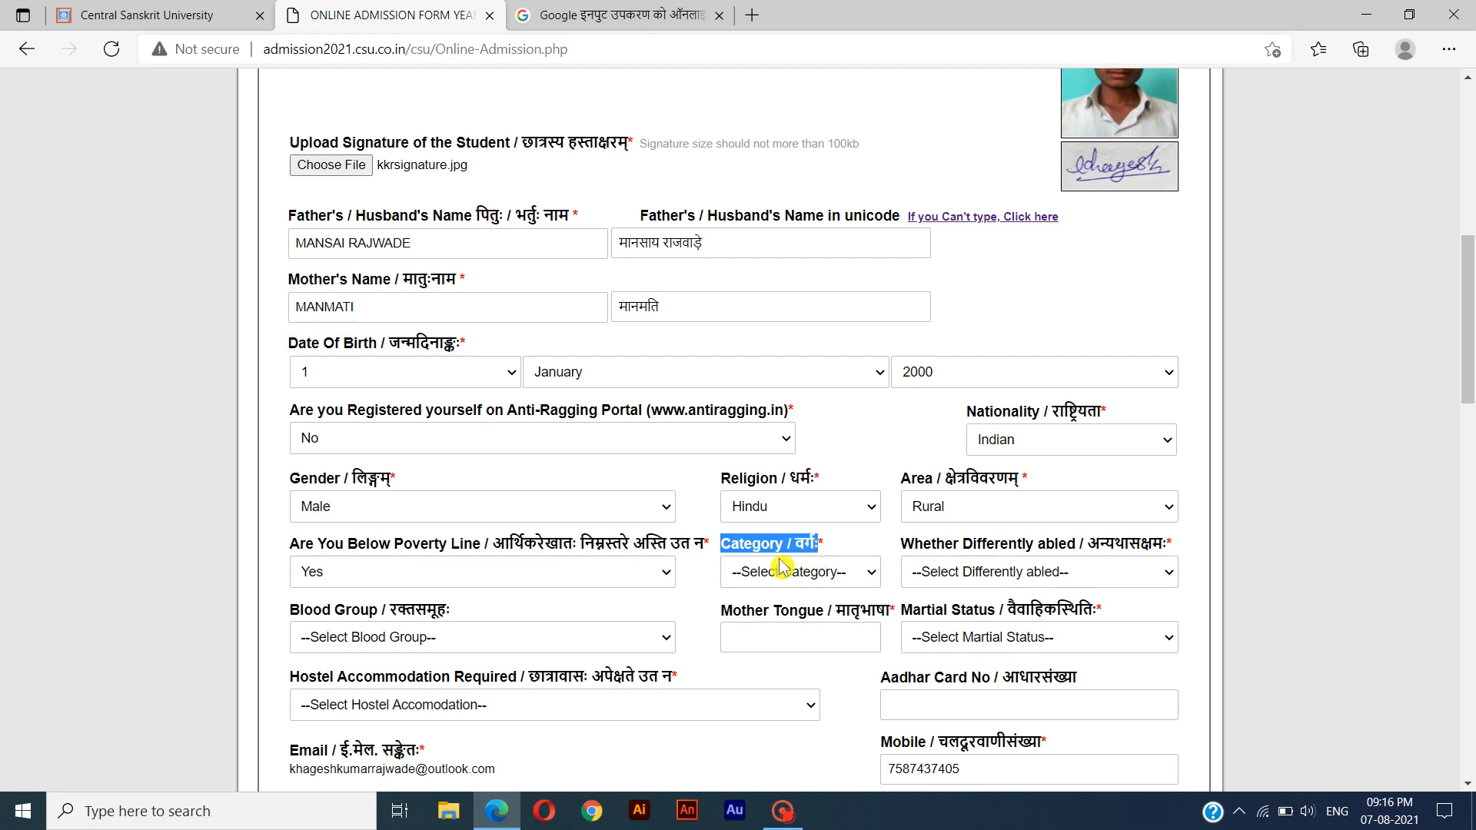
click(816, 578)
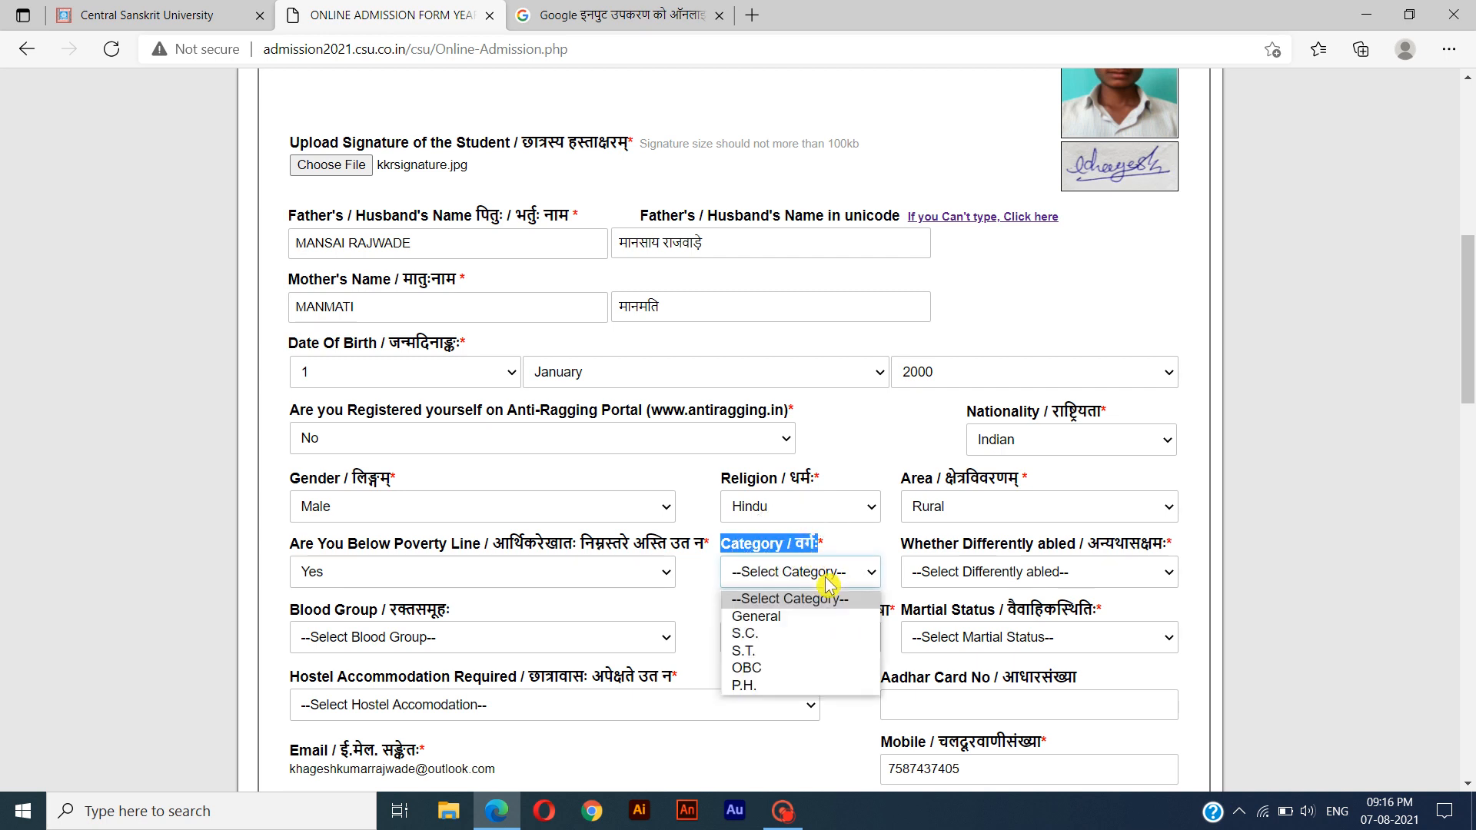
click(784, 668)
drag(904, 546, 1110, 559)
click(1083, 574)
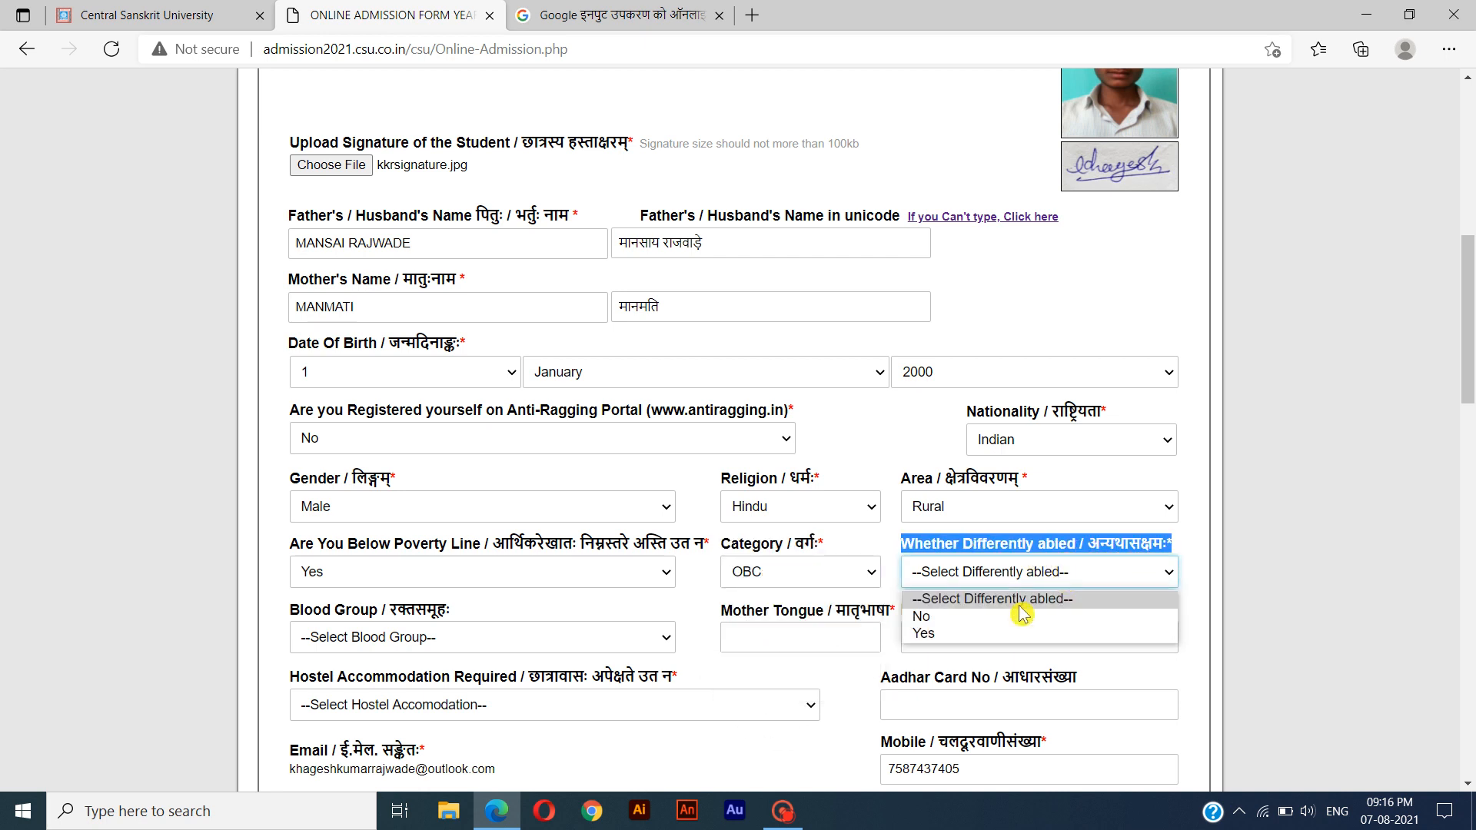
click(961, 618)
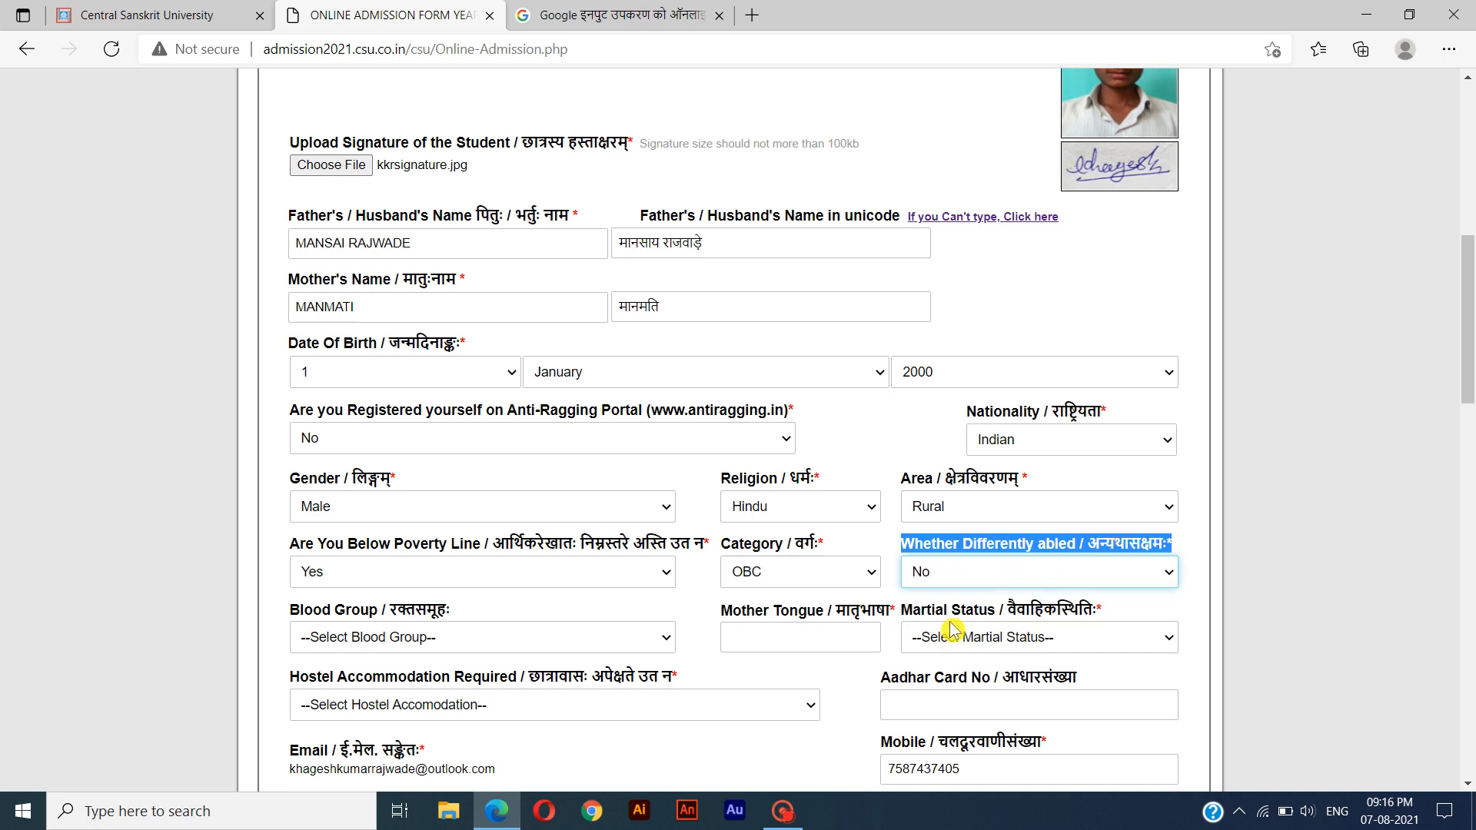
Set the blood group to O+ and enter HINDI as the mother tongue.
key(Tab)
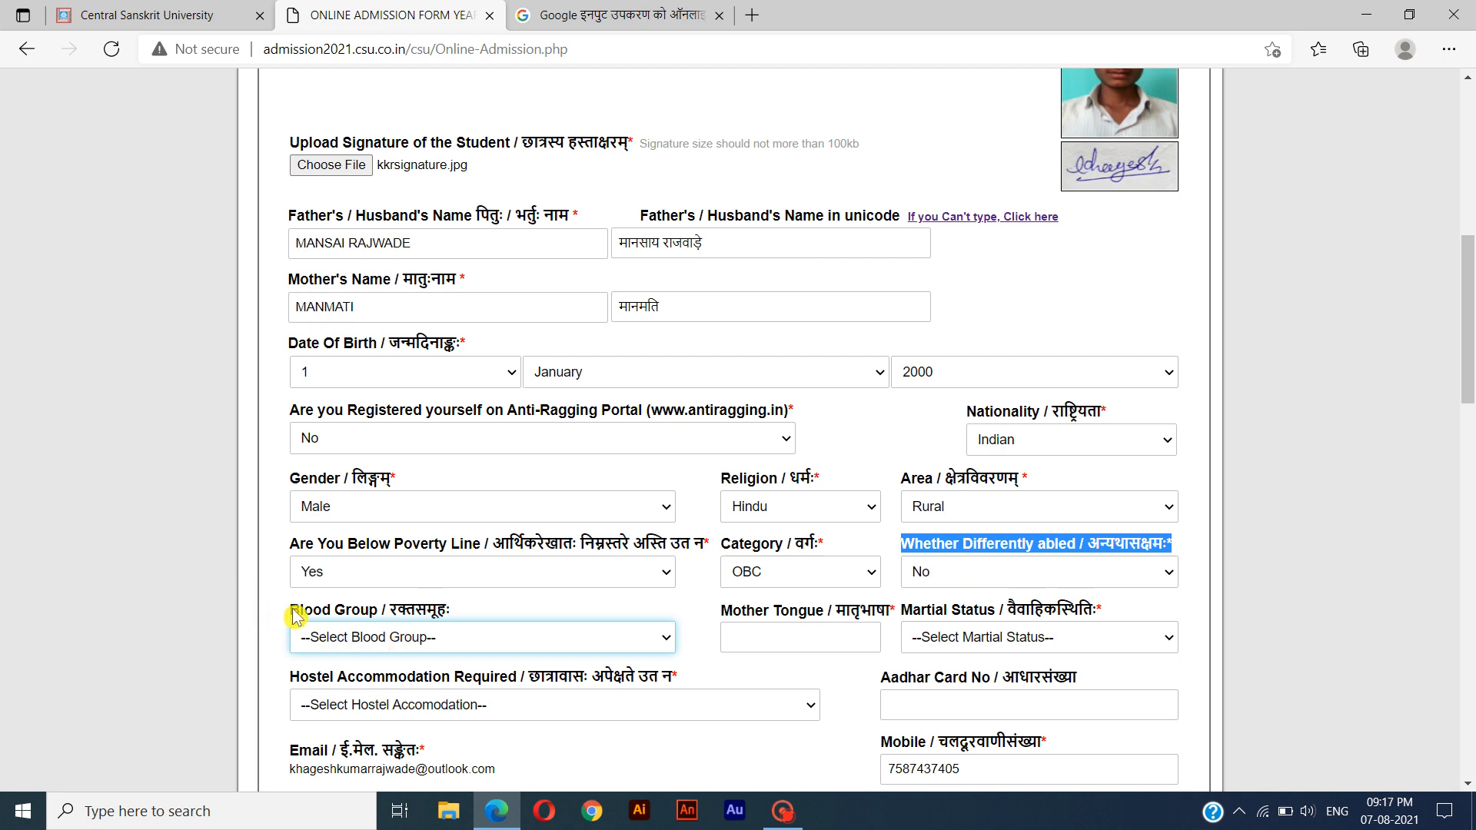
drag(292, 615, 496, 618)
click(395, 638)
click(373, 501)
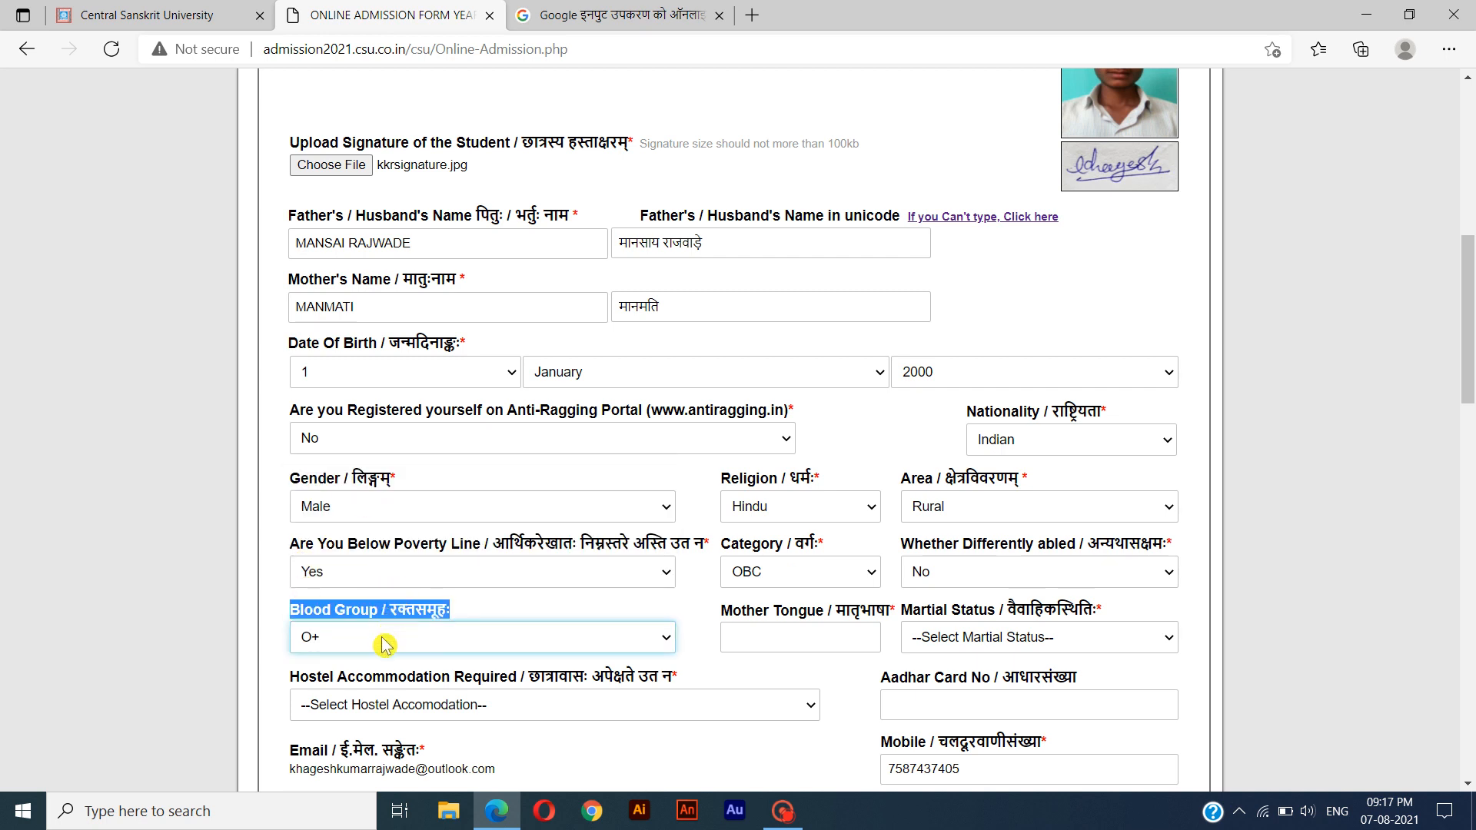
drag(721, 612, 889, 615)
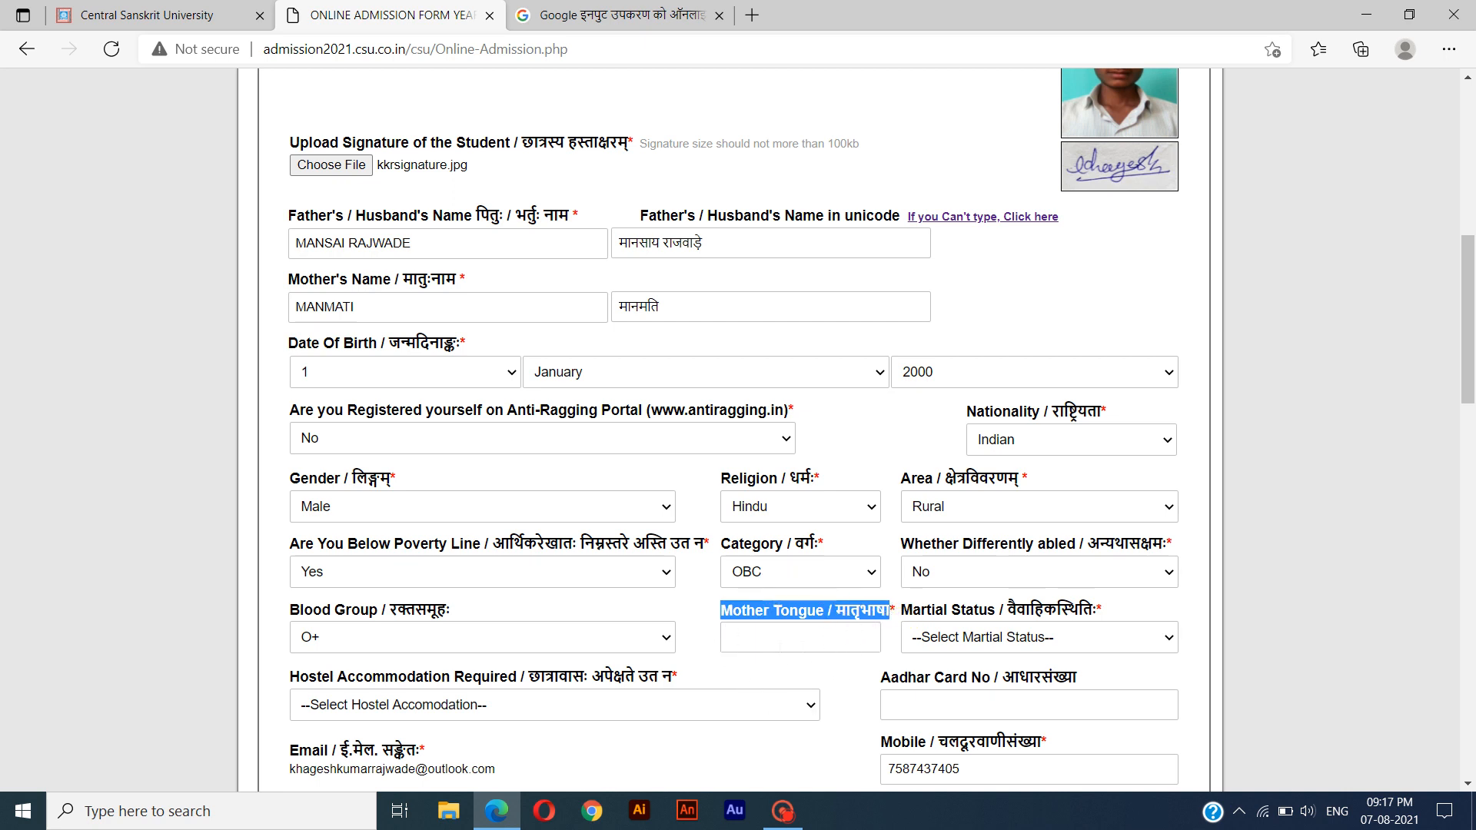
click(761, 643)
text(HINDI)
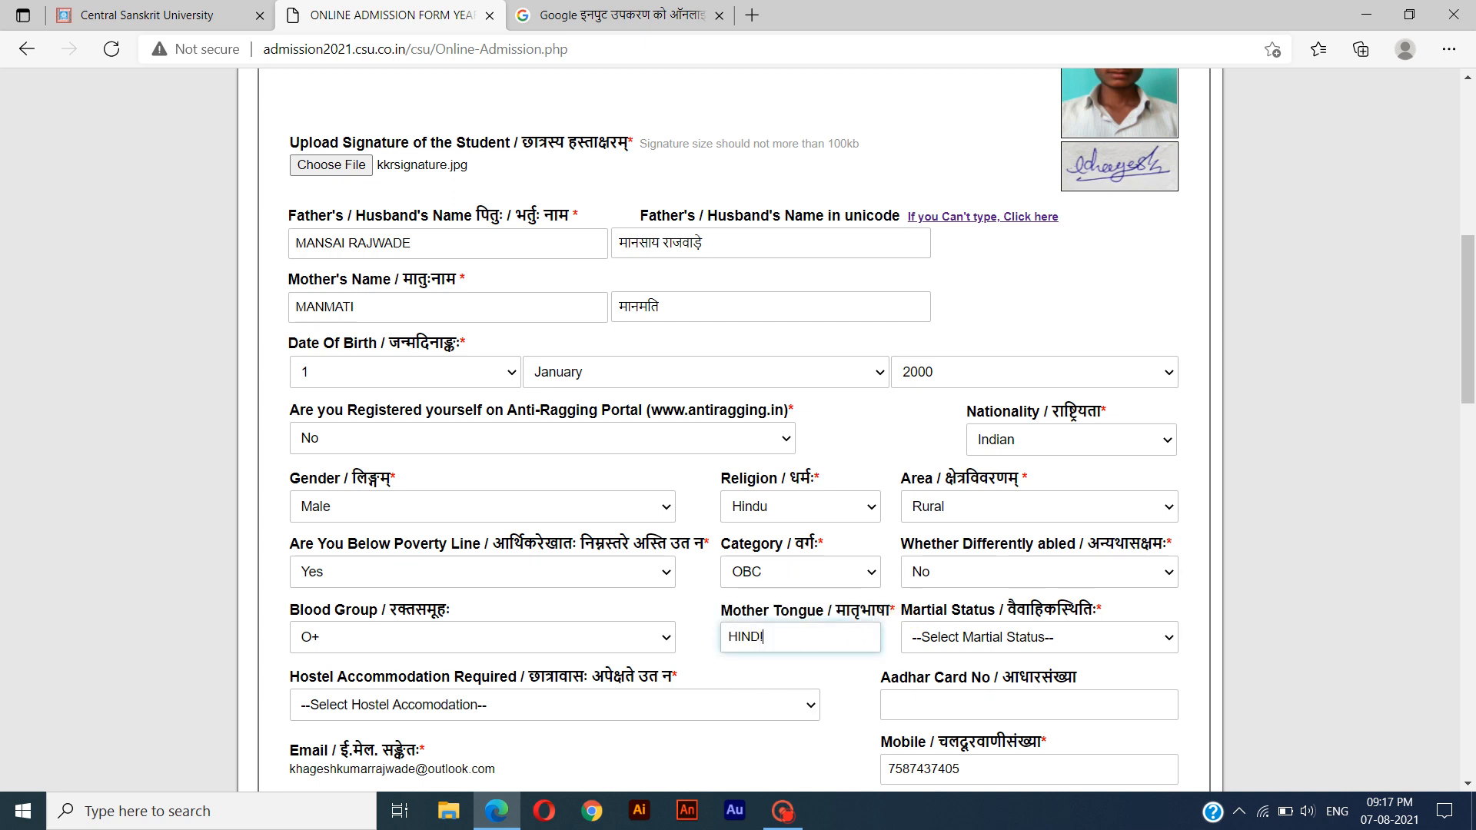
Set the marital status to Un-Married and answer Yes to hostel accommodation required.
drag(901, 612, 1149, 619)
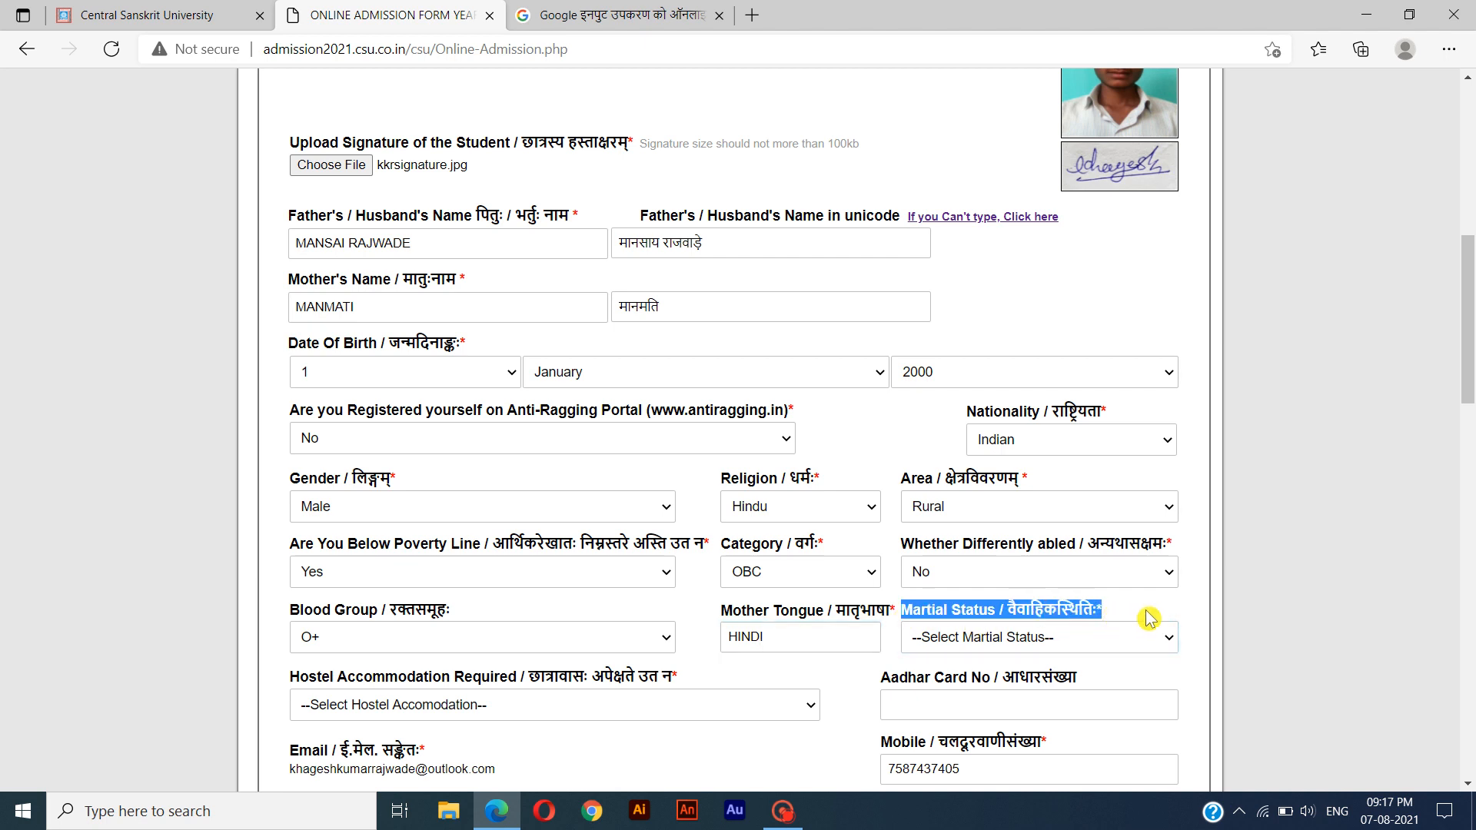
click(990, 640)
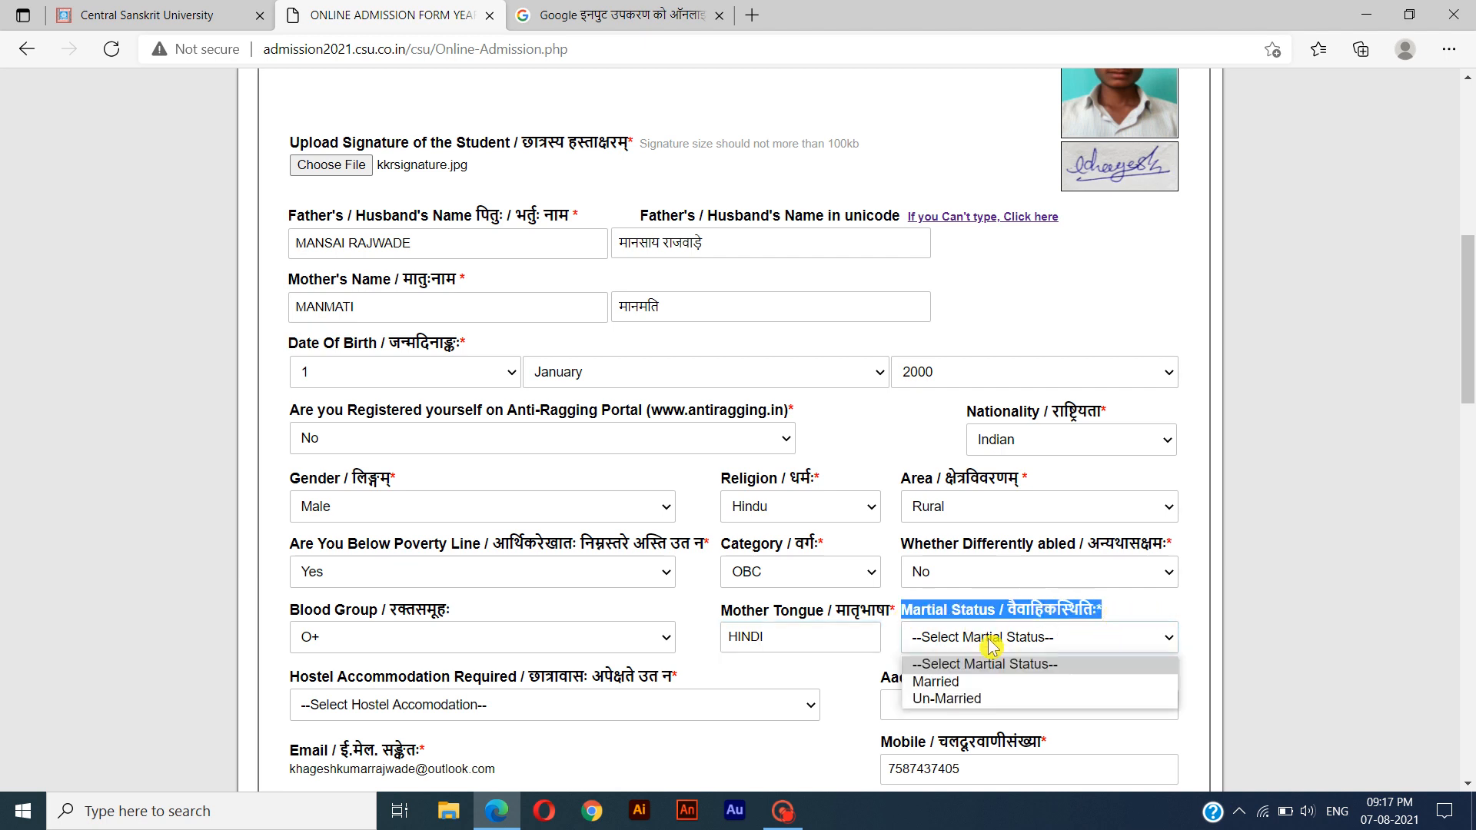
click(1003, 701)
drag(290, 677, 718, 689)
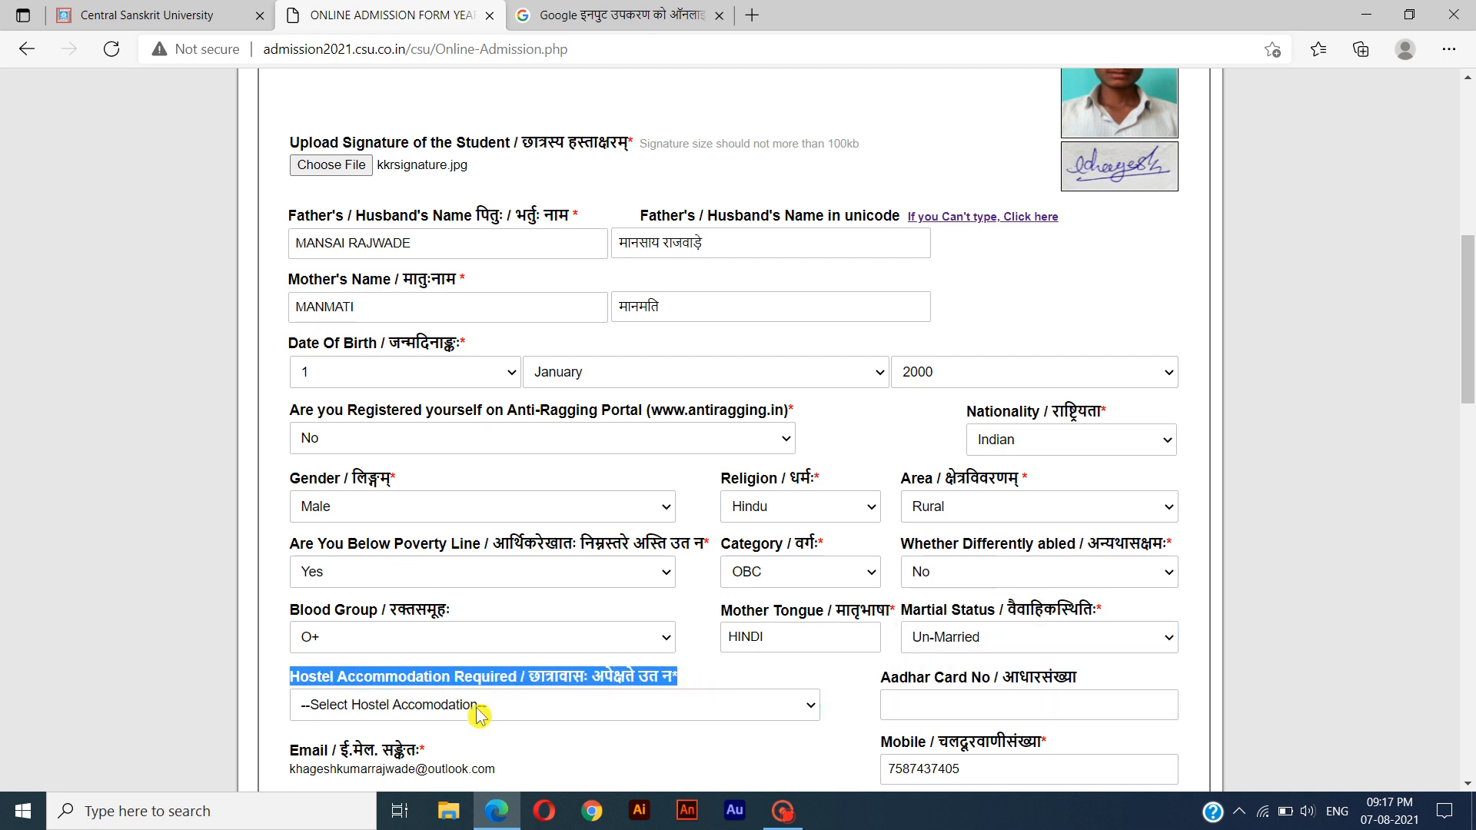
click(525, 699)
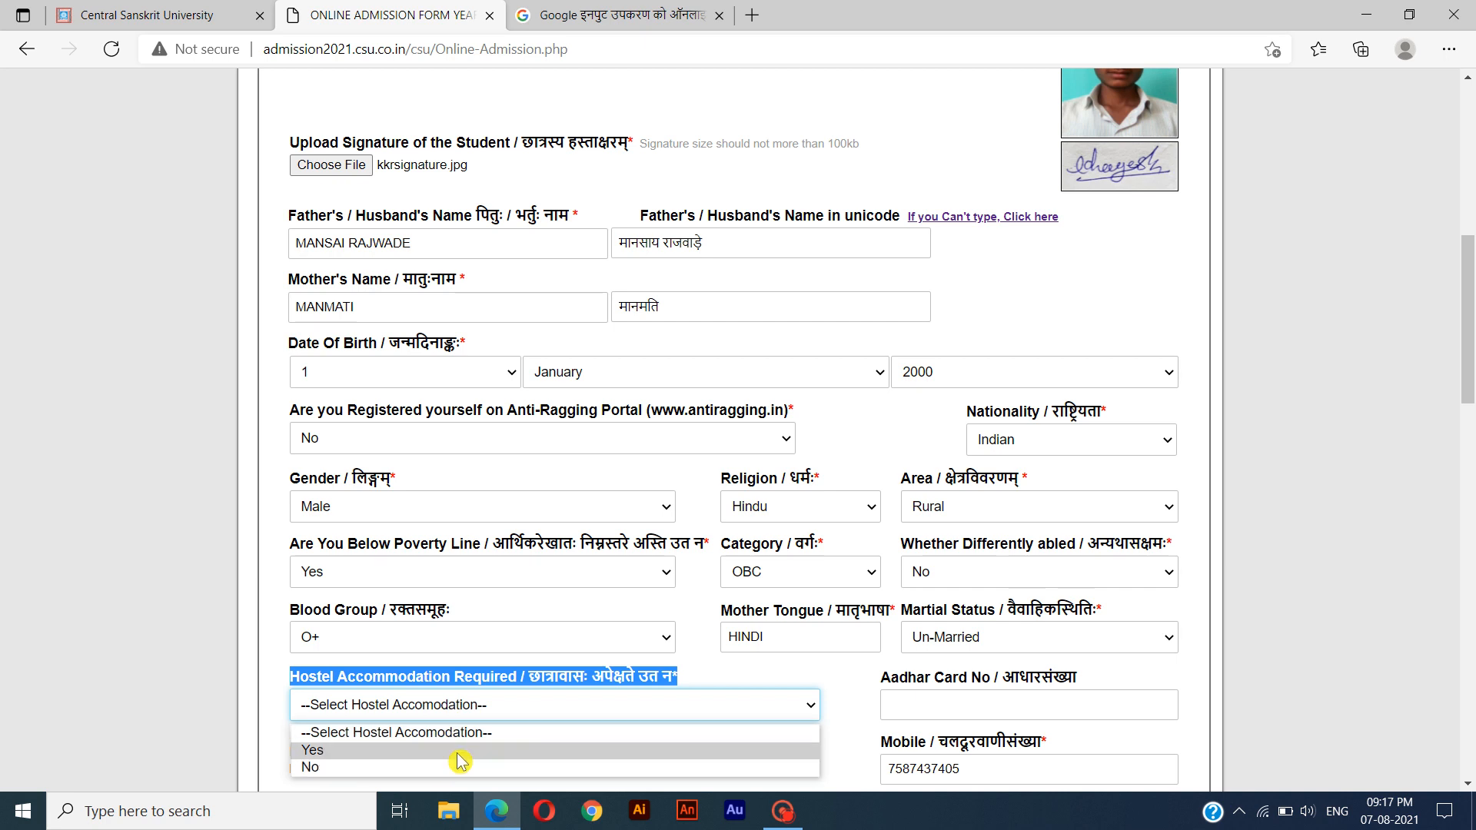
click(424, 751)
Enter the student's Aadhar card number.
click(892, 704)
drag(881, 678, 1099, 681)
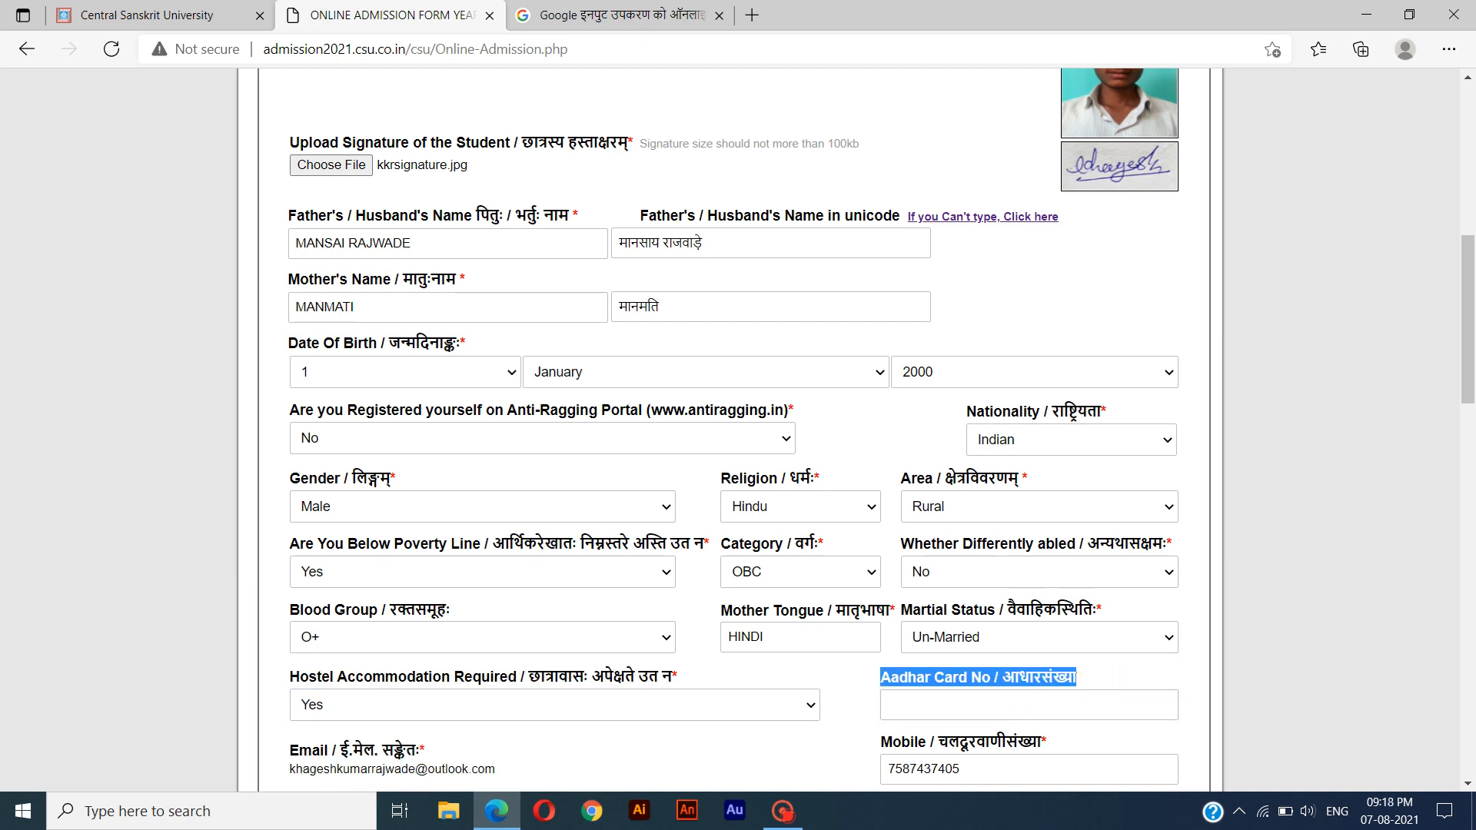
click(941, 706)
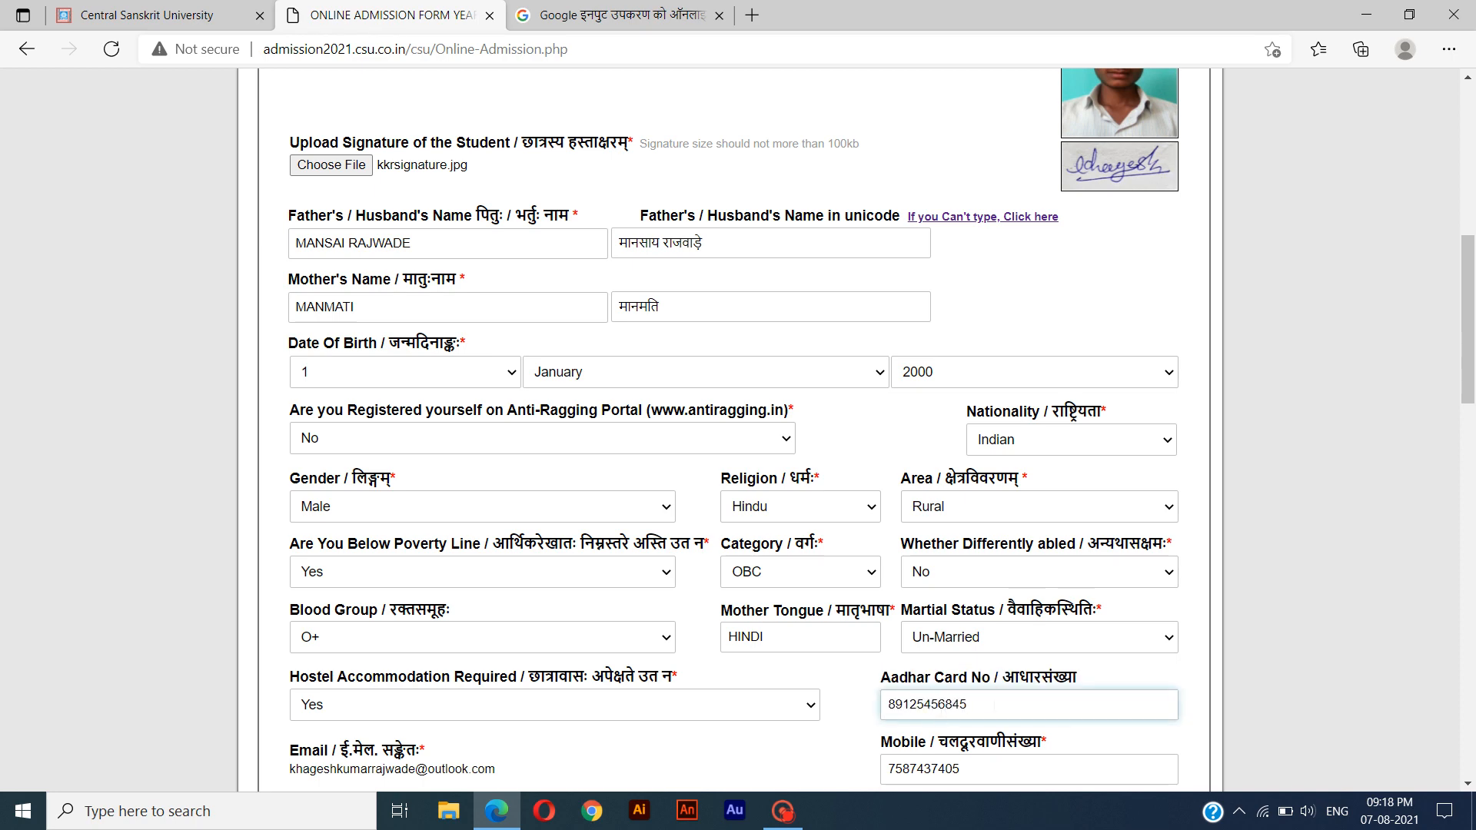
key(Tab)
Check the pre-filled e-mail and mobile number in the student's contact details.
scroll(838, 751, down, 1)
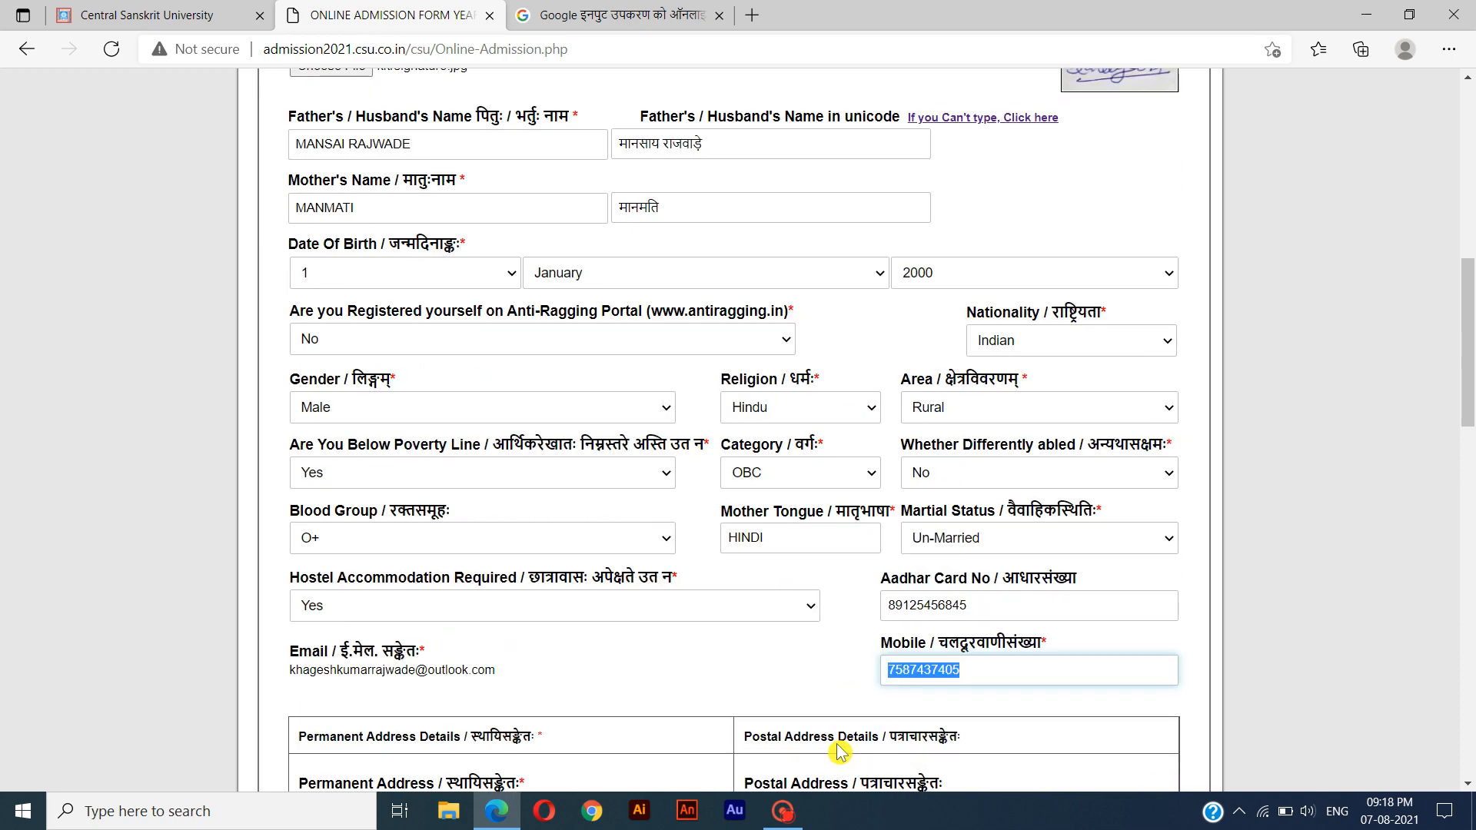
scroll(838, 751, down, 1)
click(529, 552)
drag(965, 567, 889, 567)
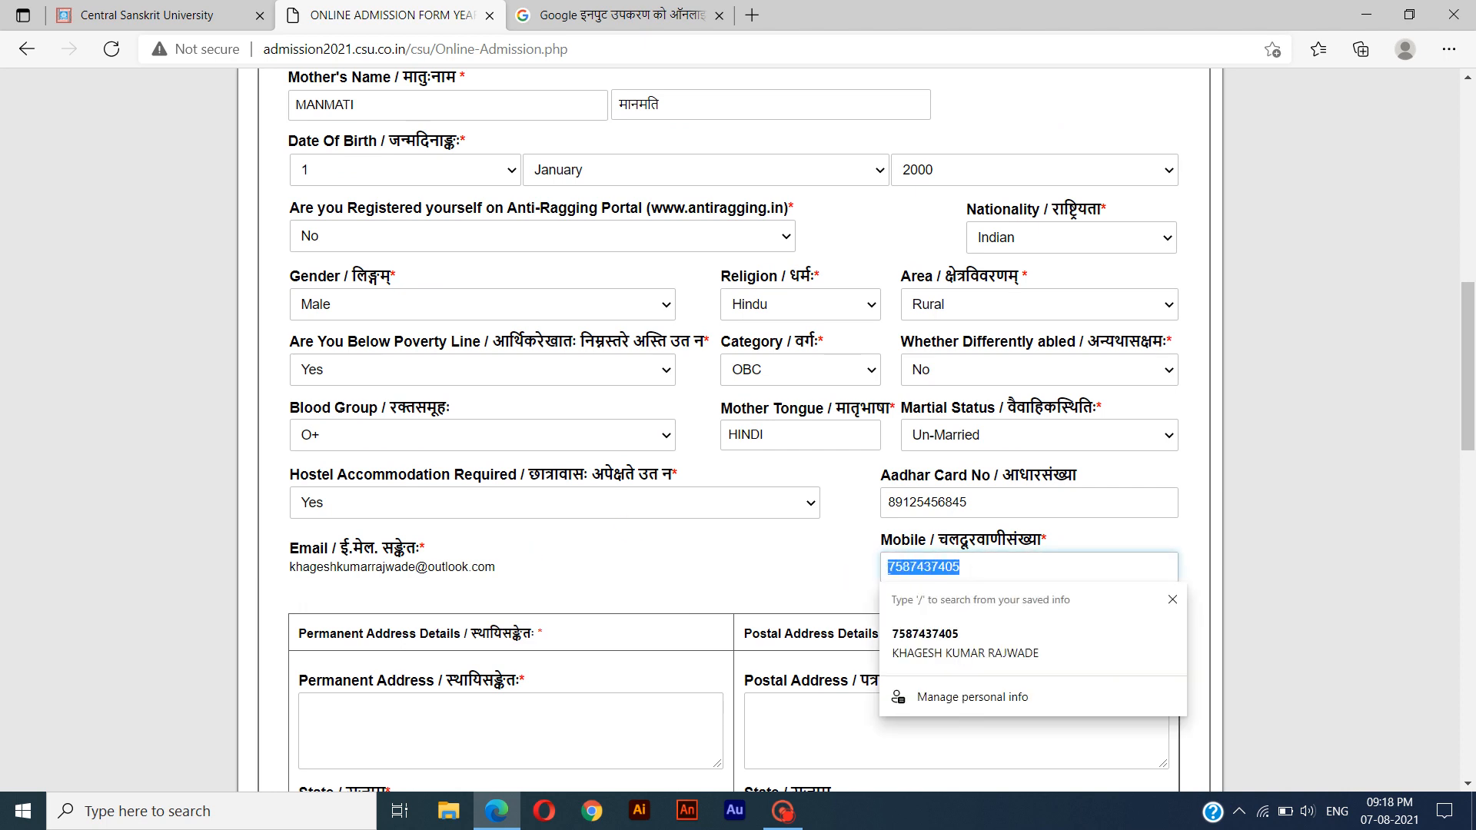
click(844, 578)
click(984, 562)
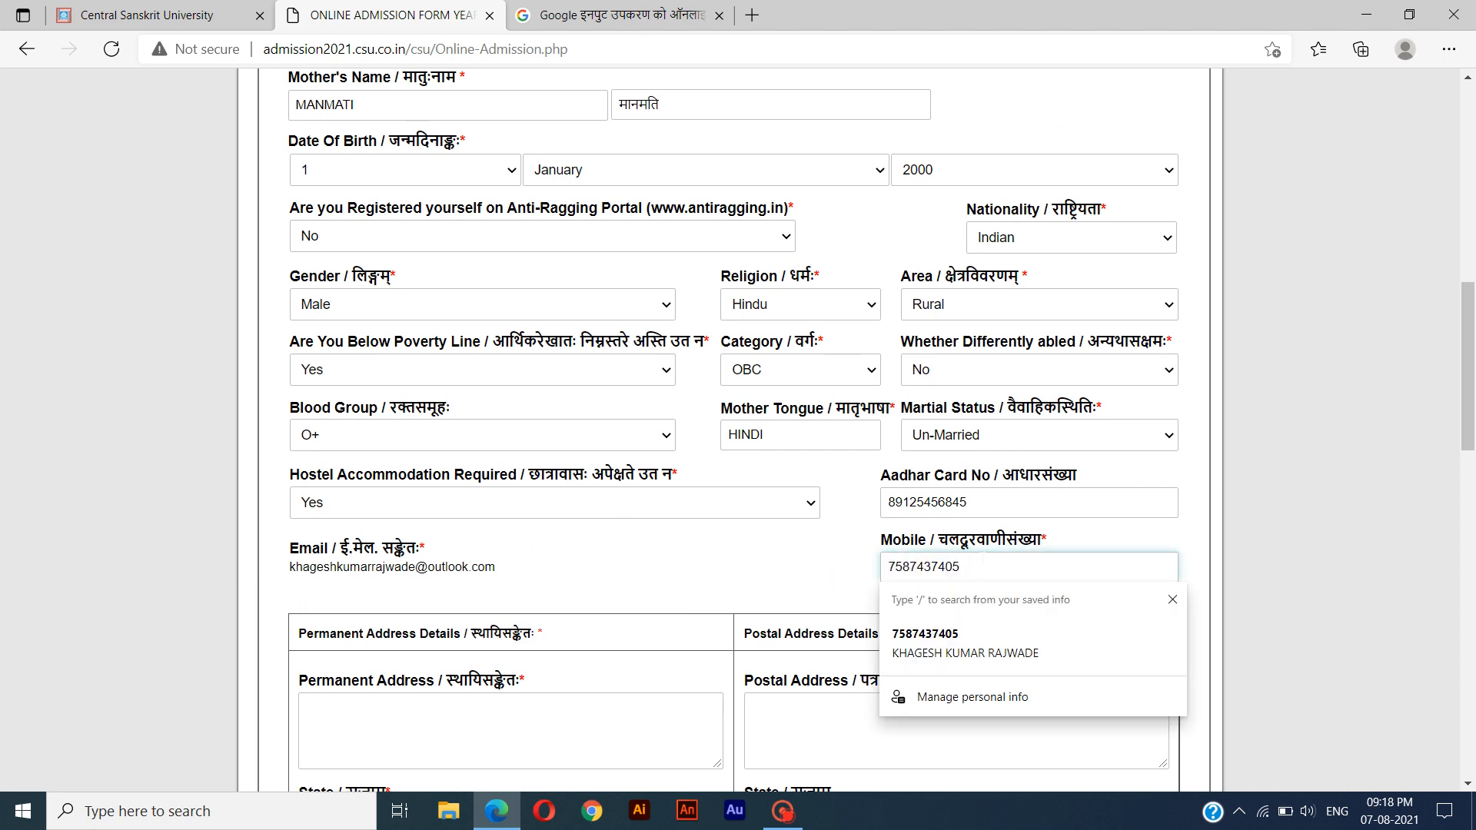
click(866, 578)
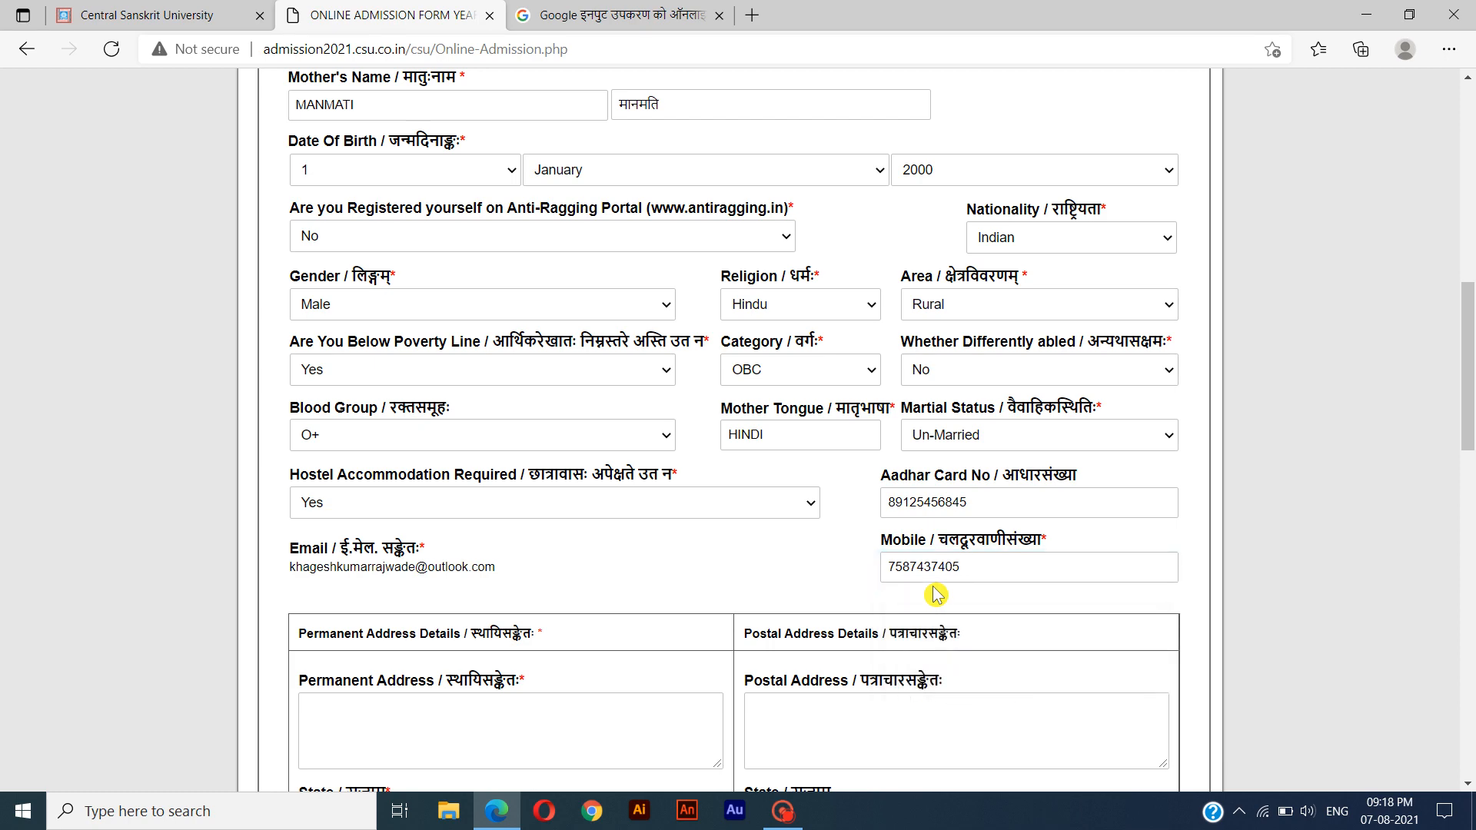
Enter the student's full permanent address with village, post, block and district.
scroll(937, 594, down, 1)
scroll(936, 595, down, 1)
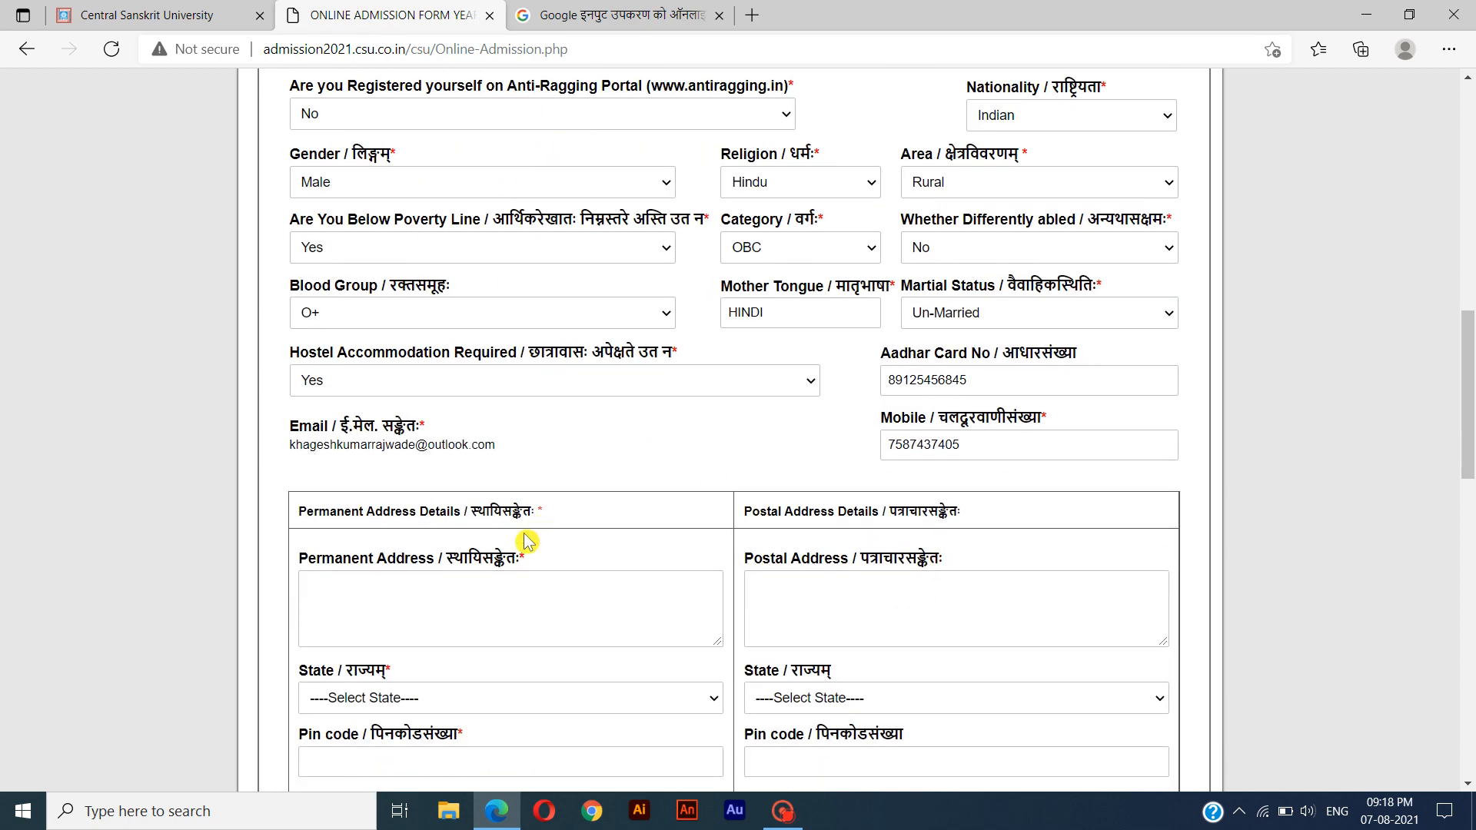
drag(419, 558, 304, 567)
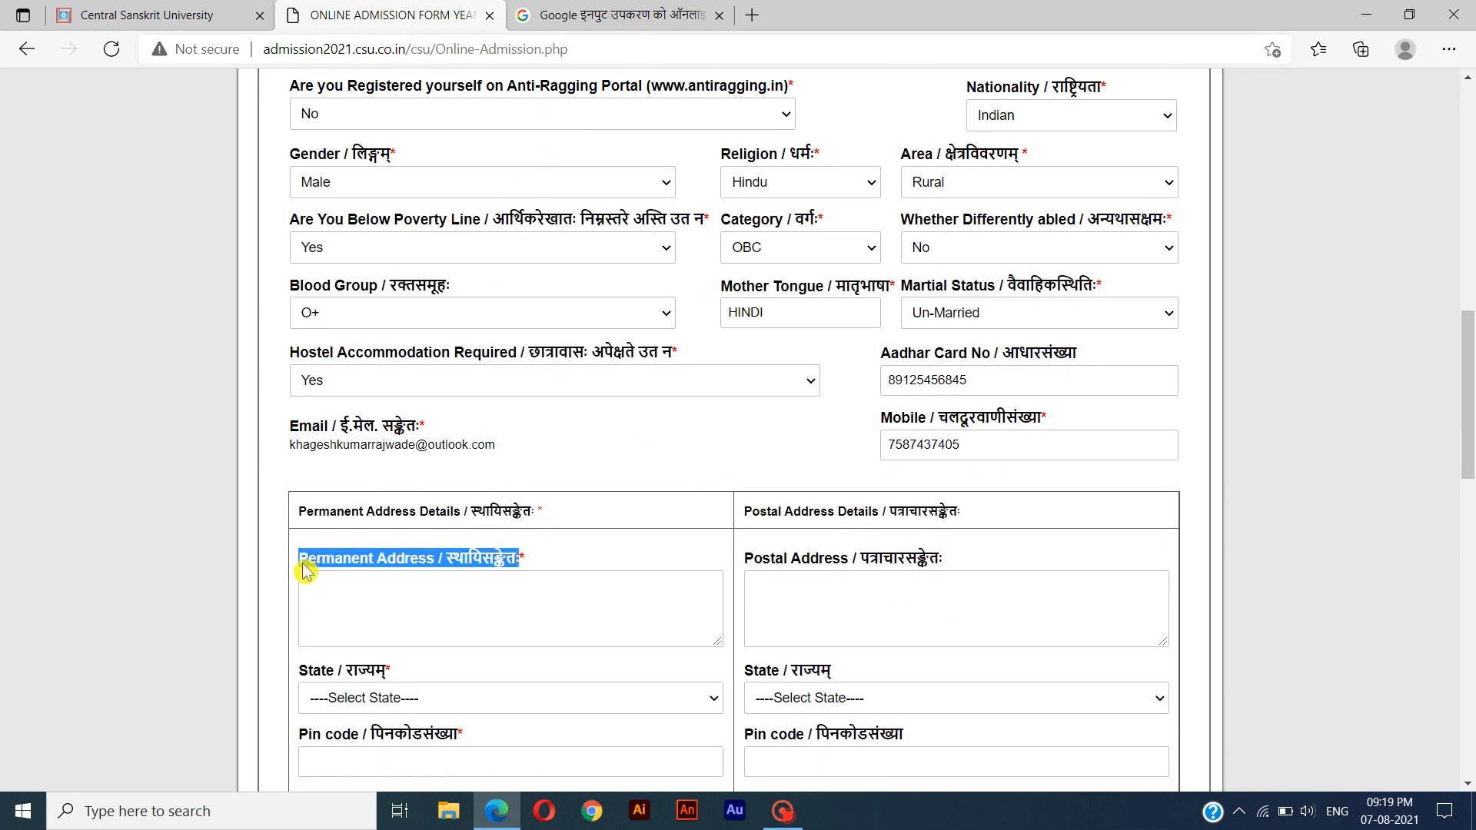
click(475, 586)
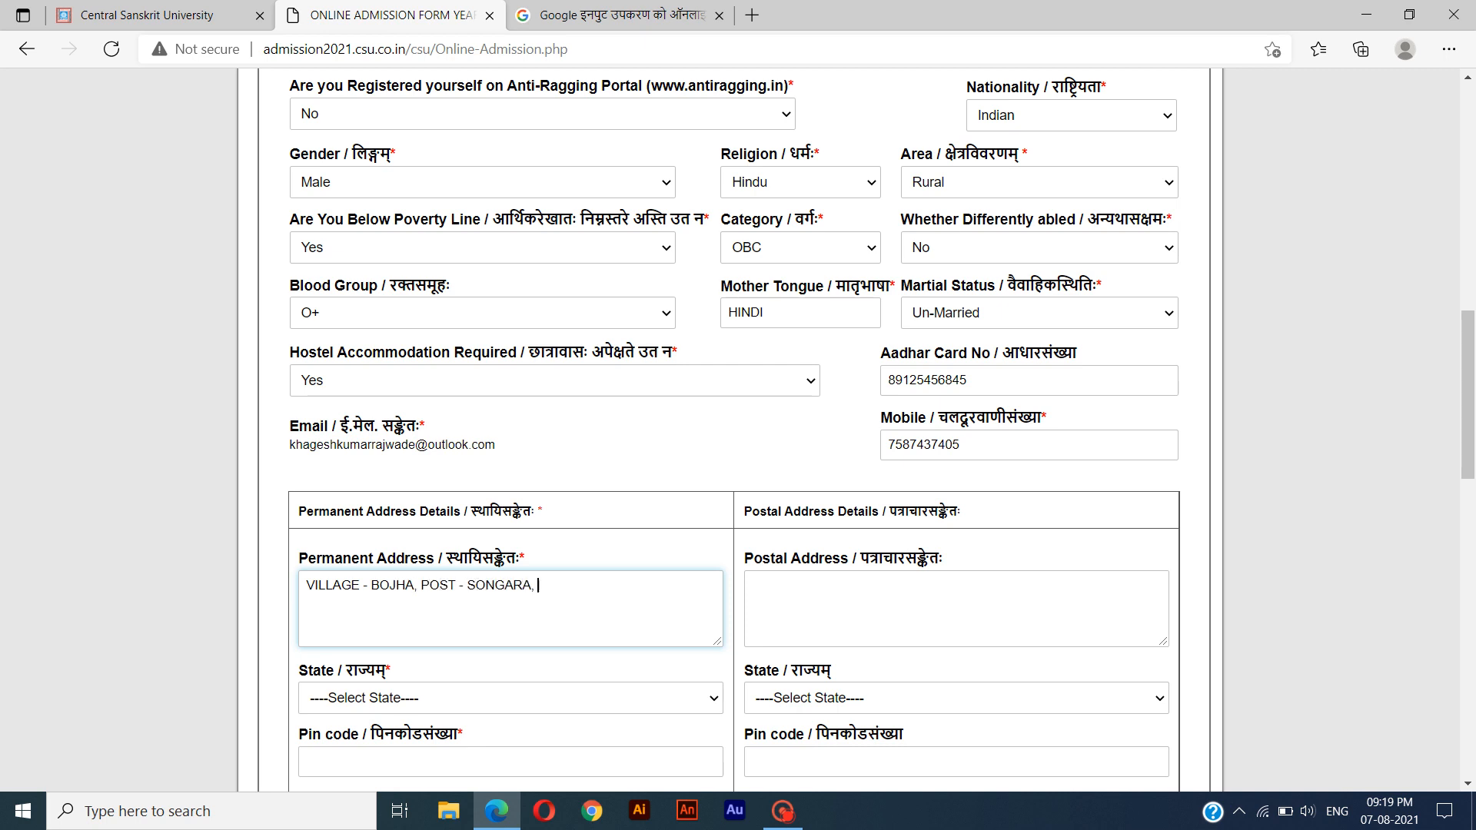
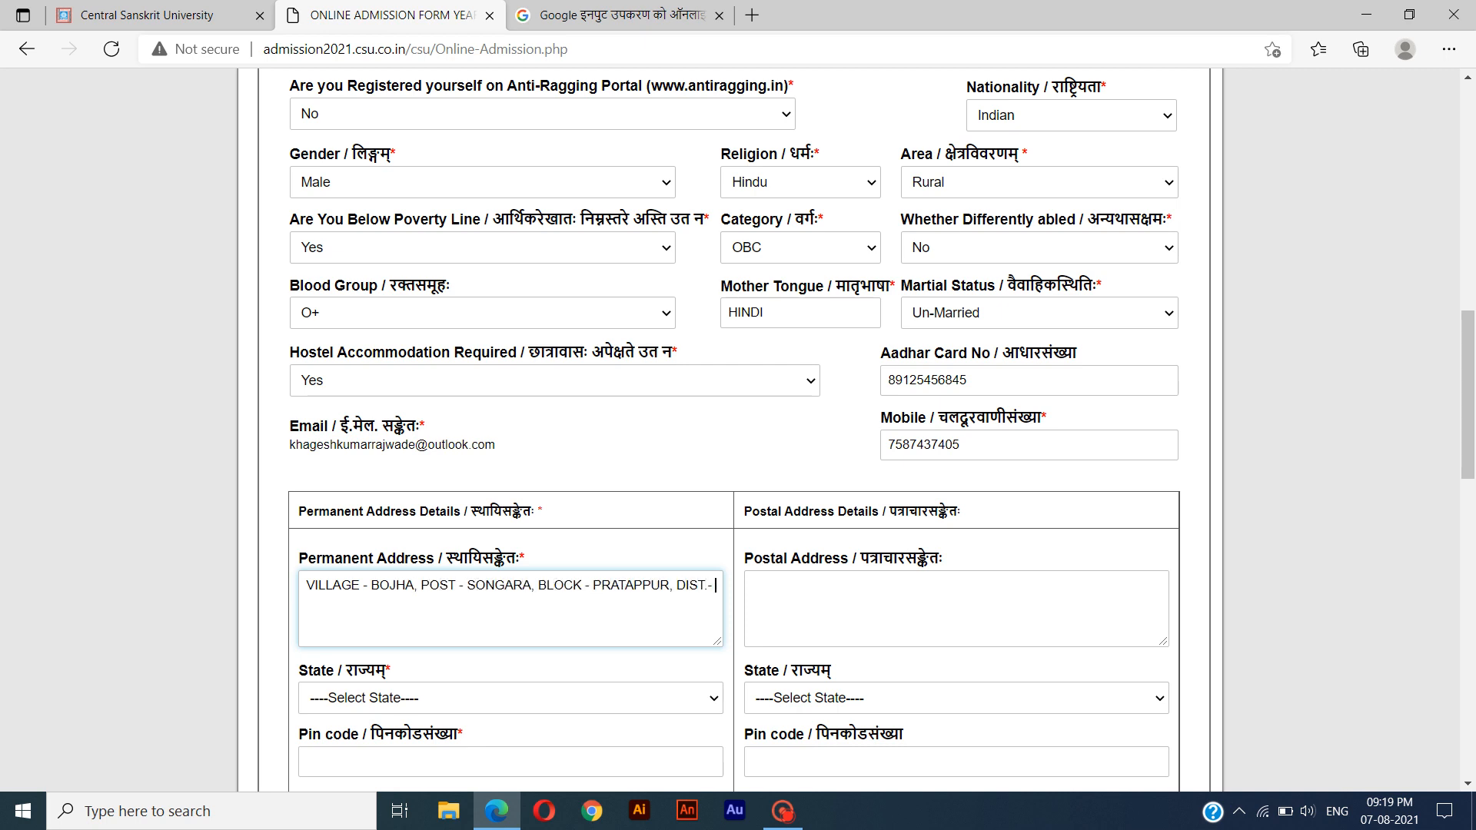
Set the permanent address state to Chhattisgarh and enter the postal pin code.
click(408, 697)
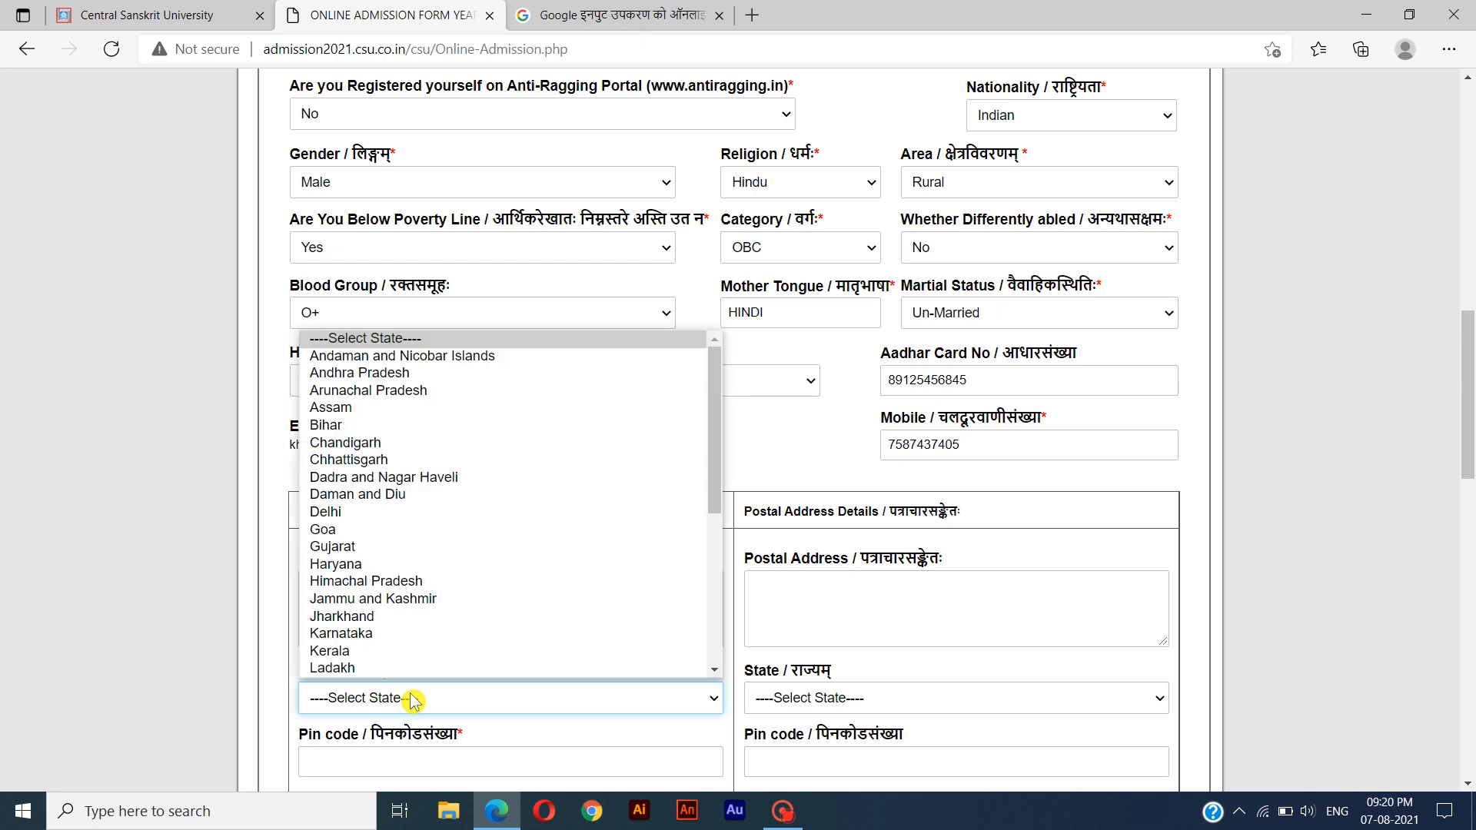
click(398, 464)
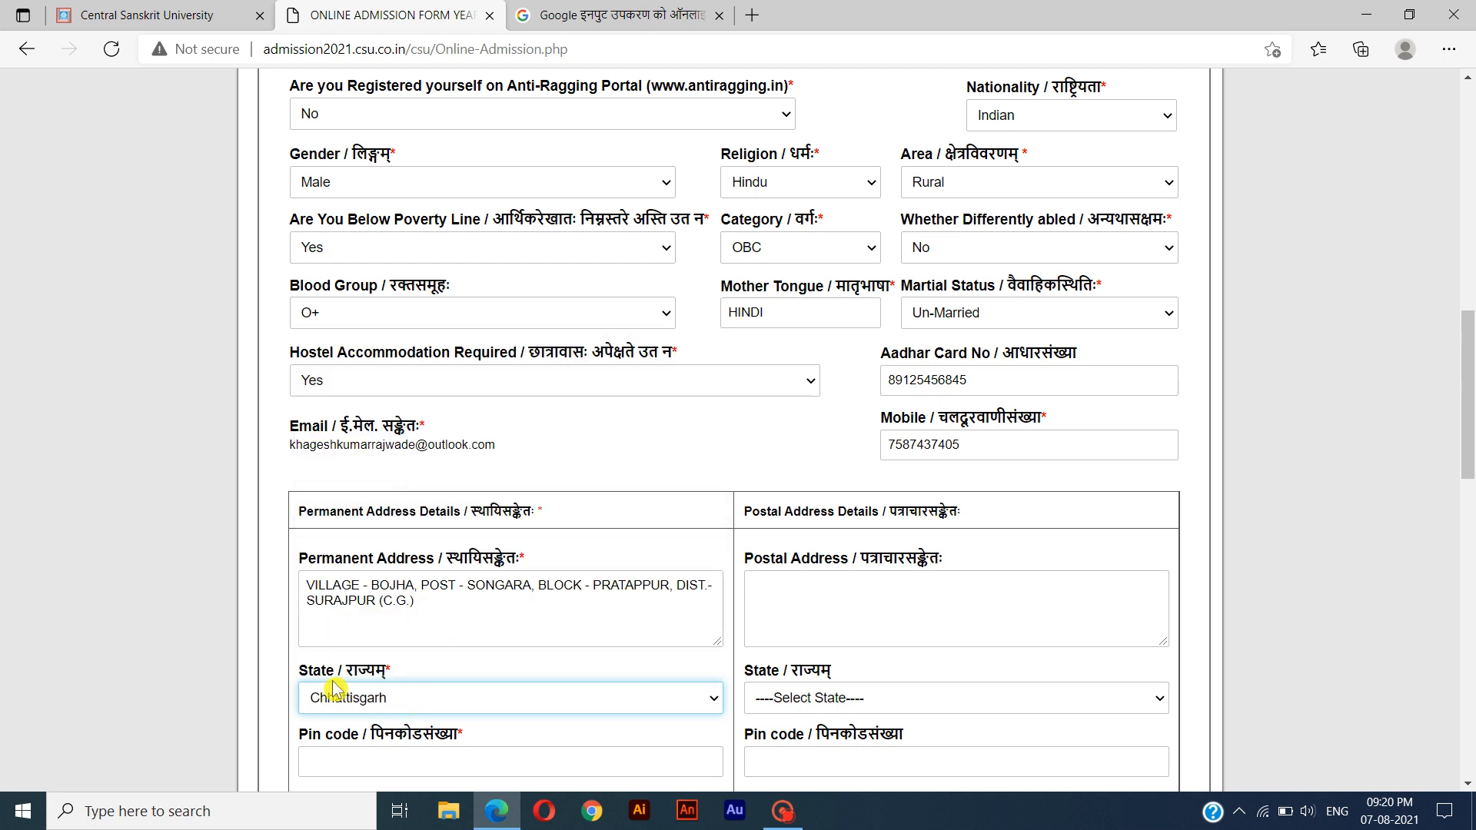
click(379, 765)
text(497001)
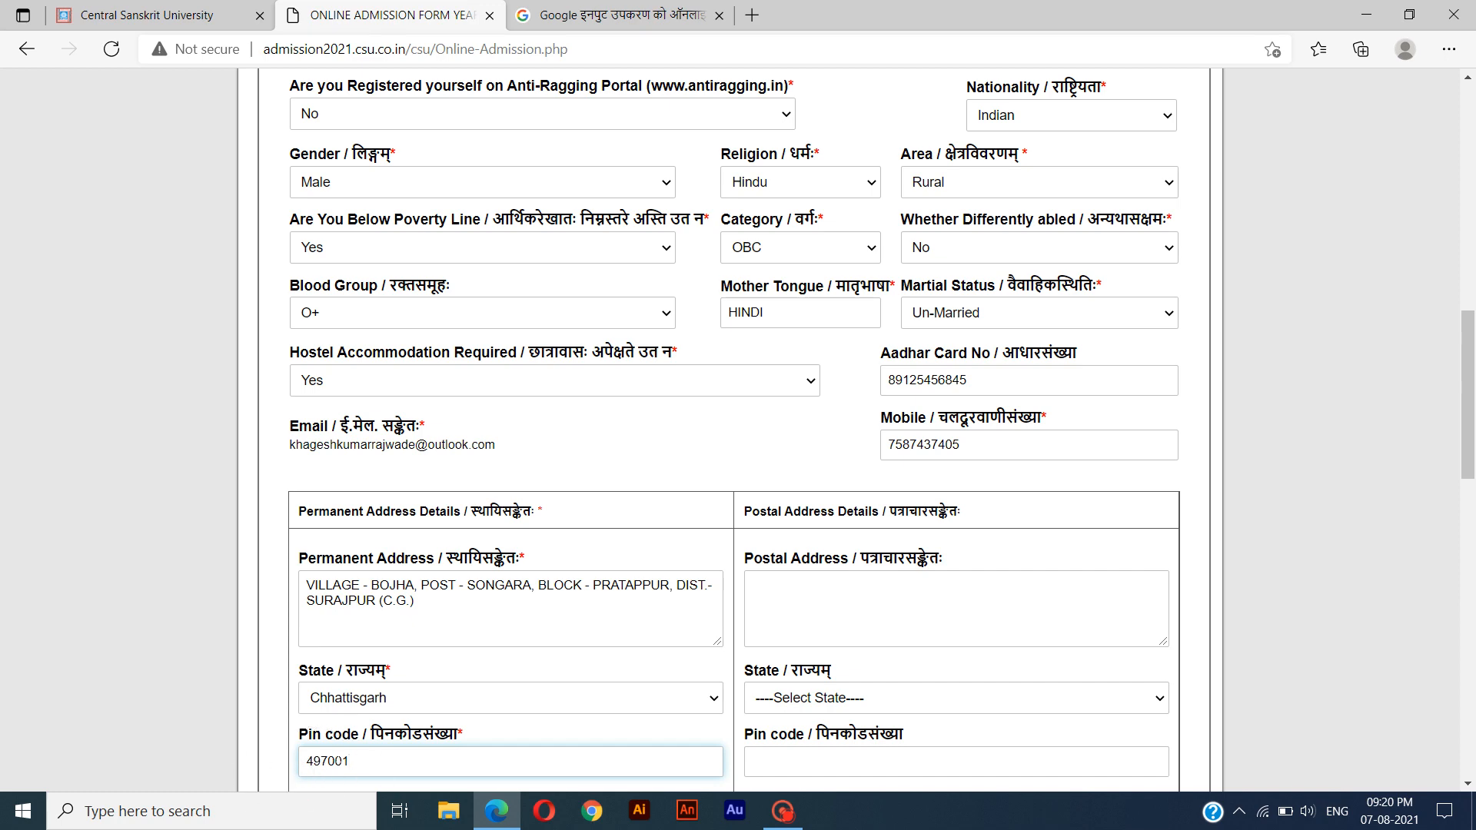
key(Tab)
Compare the permanent address section with the optional postal address section.
scroll(340, 765, down, 4)
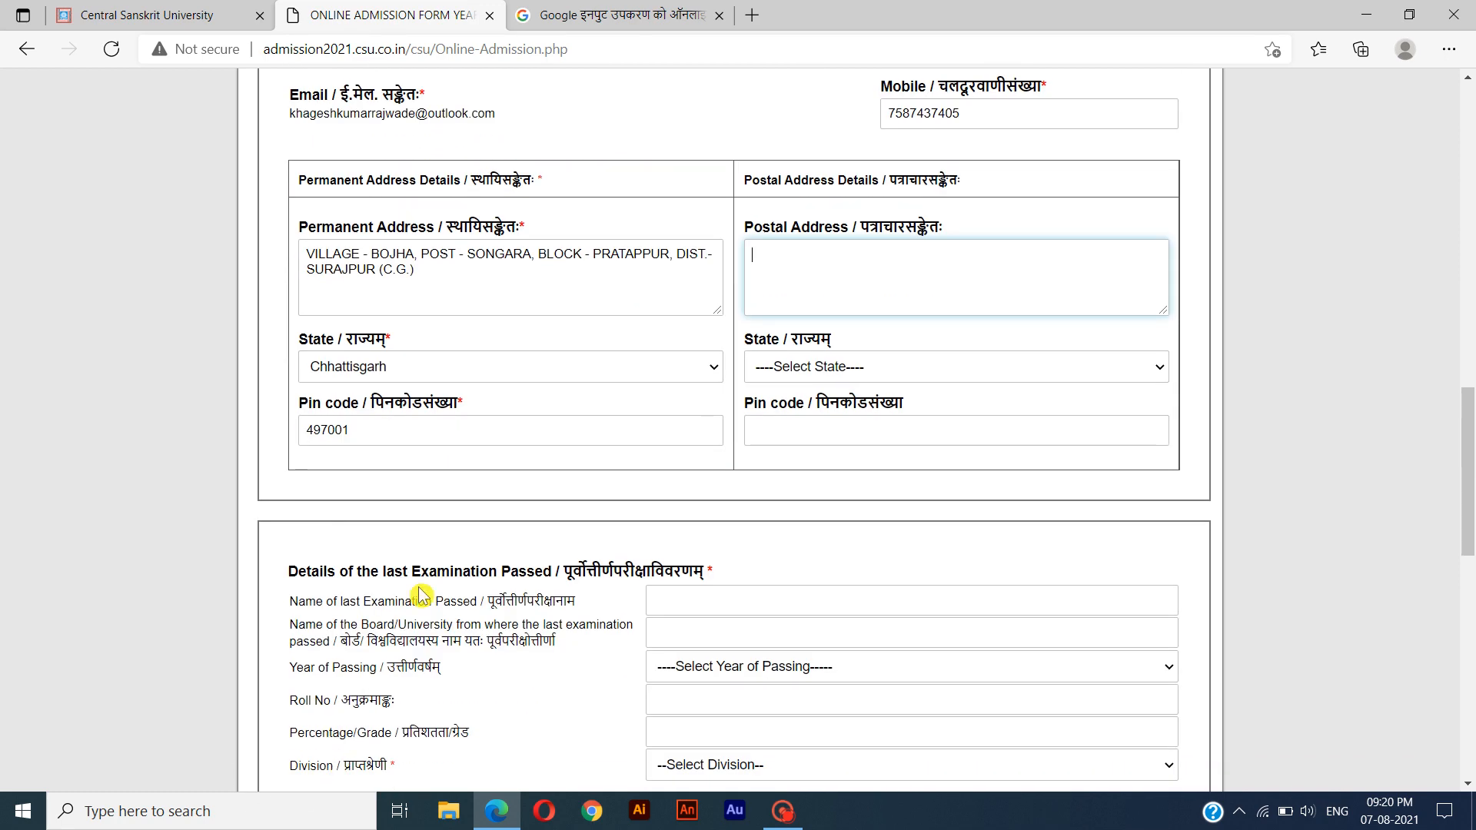
scroll(412, 498, up, 2)
click(848, 315)
drag(538, 295, 300, 310)
click(769, 298)
drag(745, 294, 1029, 299)
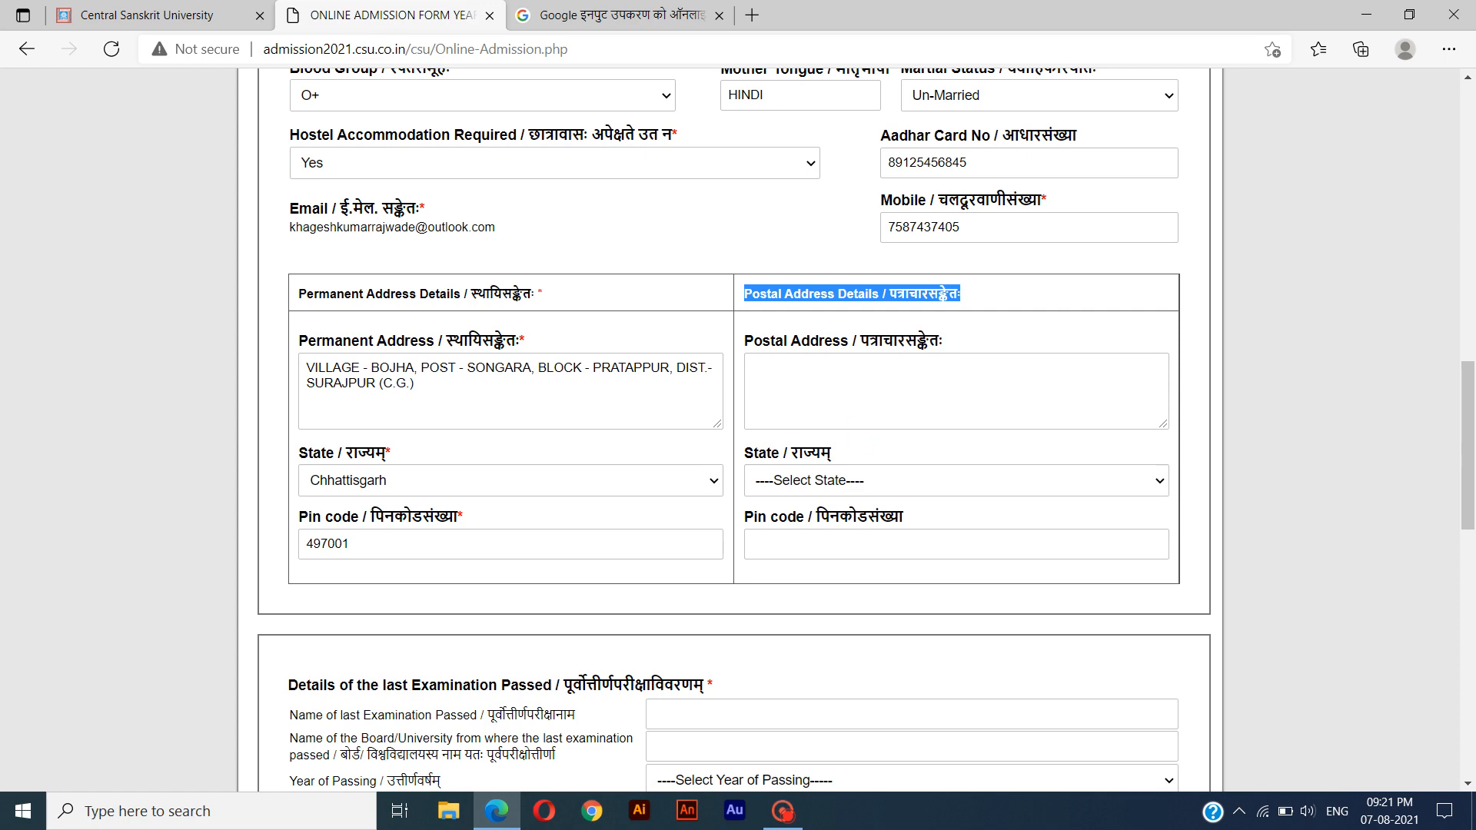
click(854, 331)
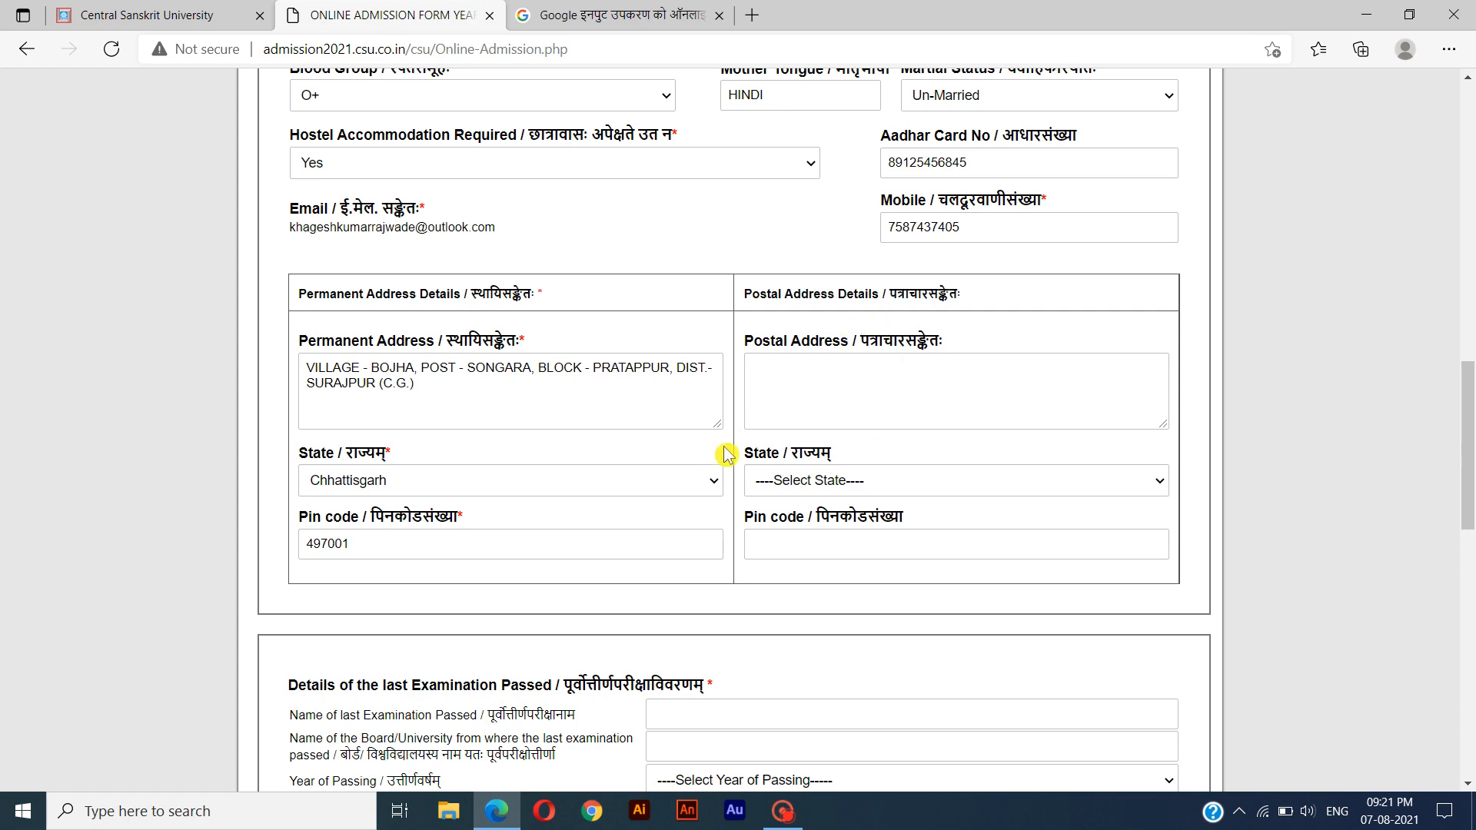
Enter PRAK SHASTRI as the name of the last examination passed.
scroll(730, 465, down, 8)
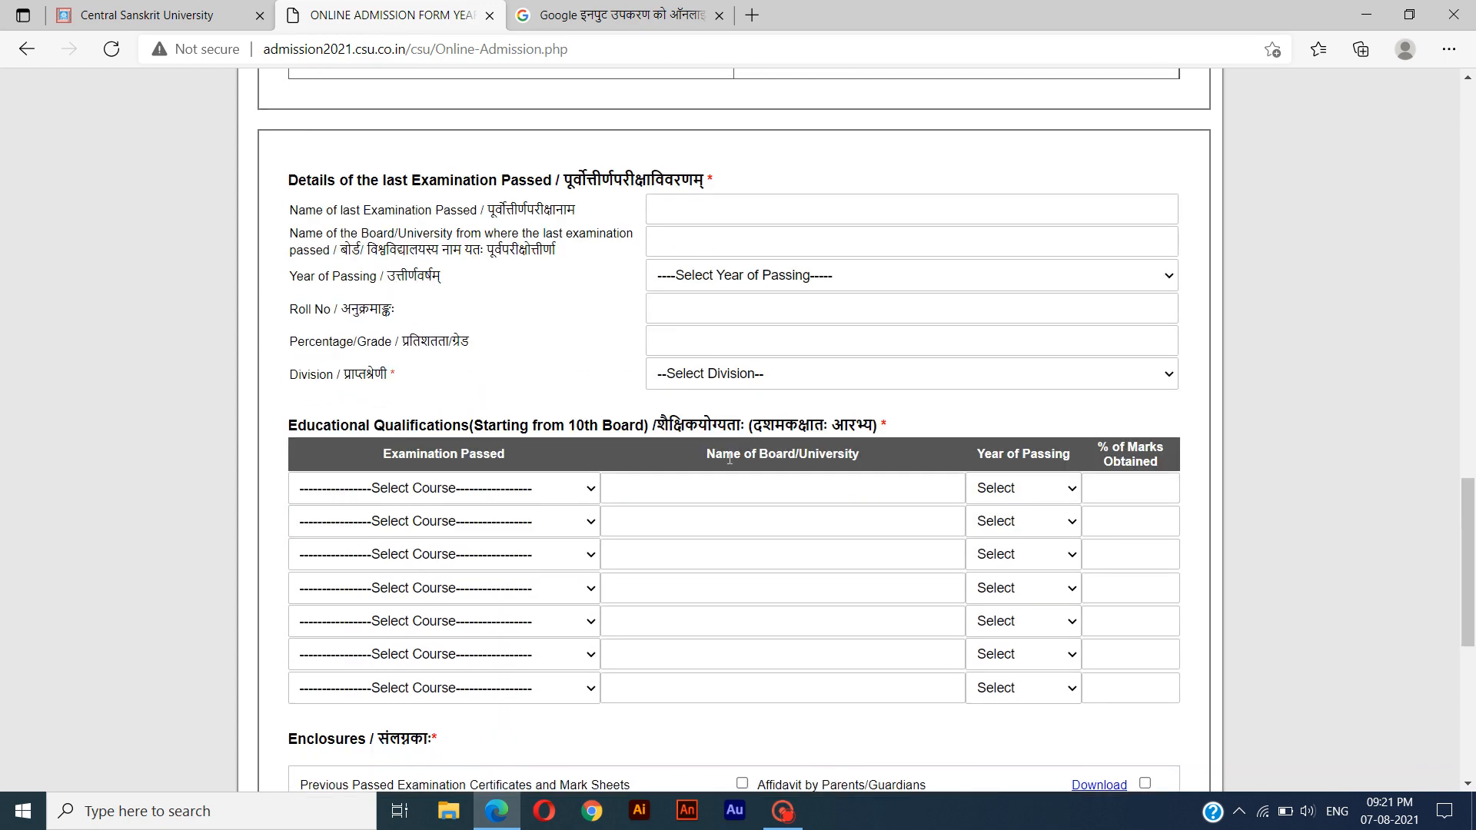
scroll(730, 466, up, 1)
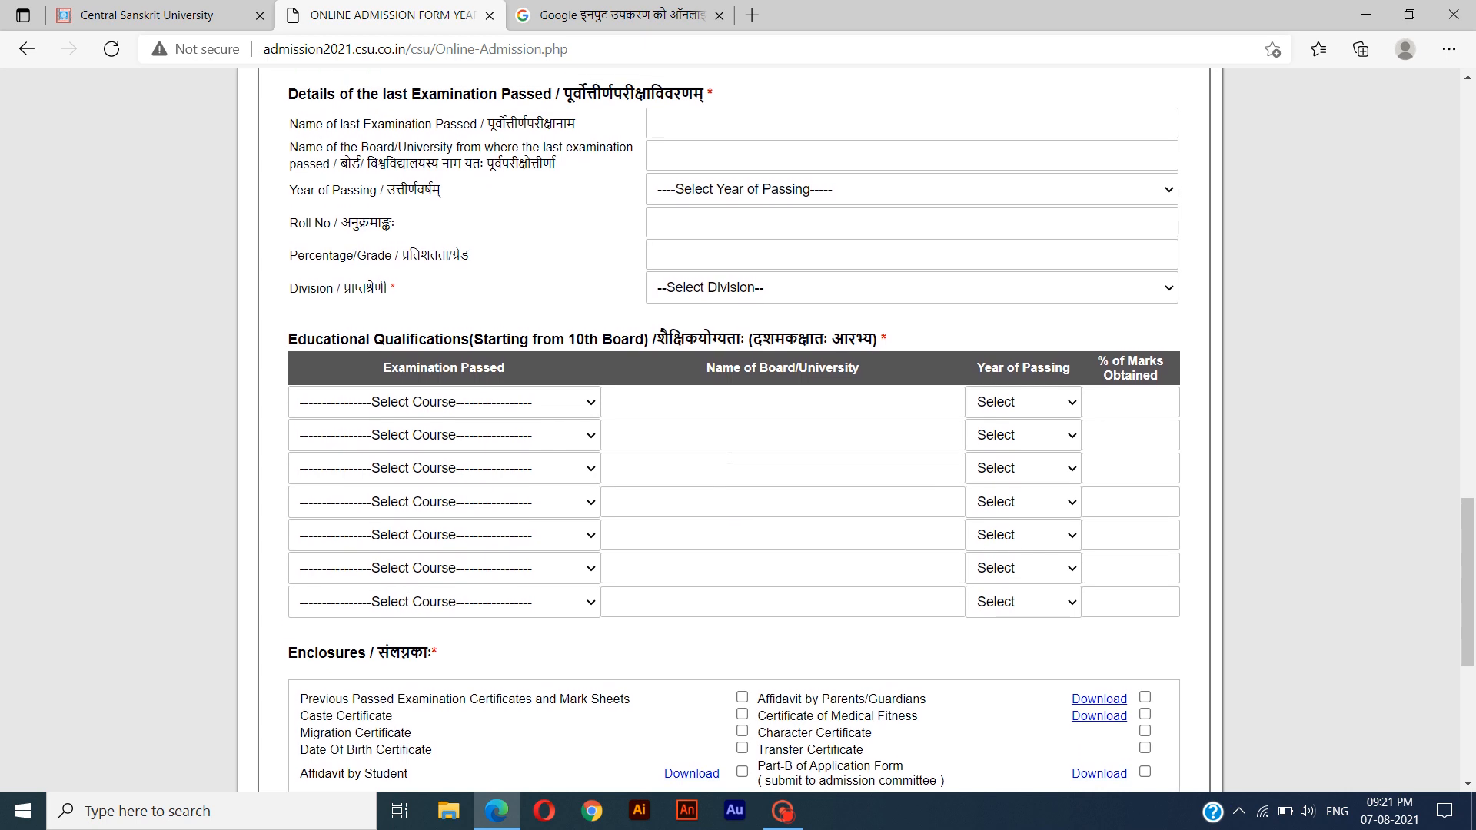
drag(575, 166, 290, 172)
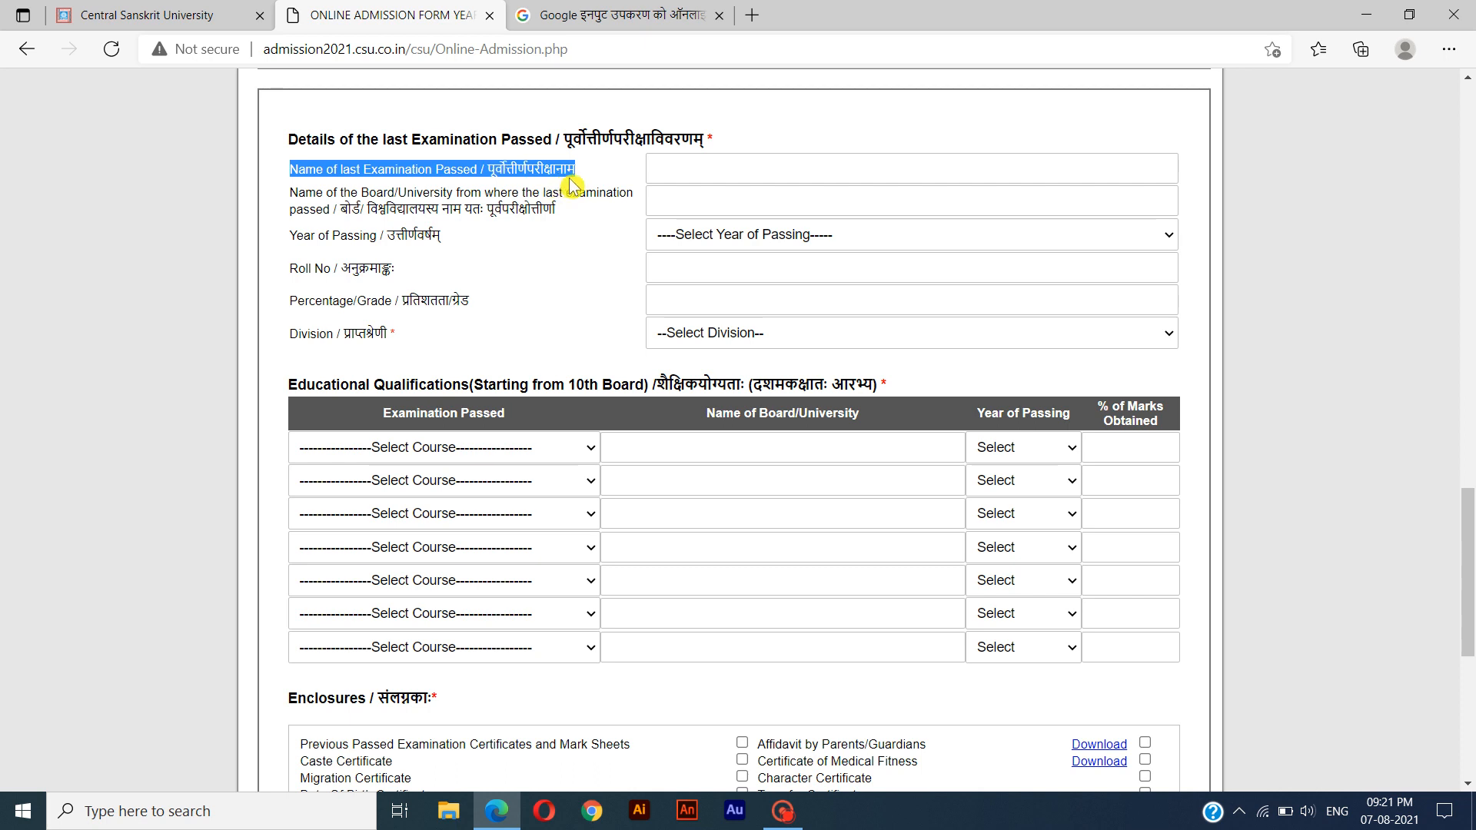
click(719, 171)
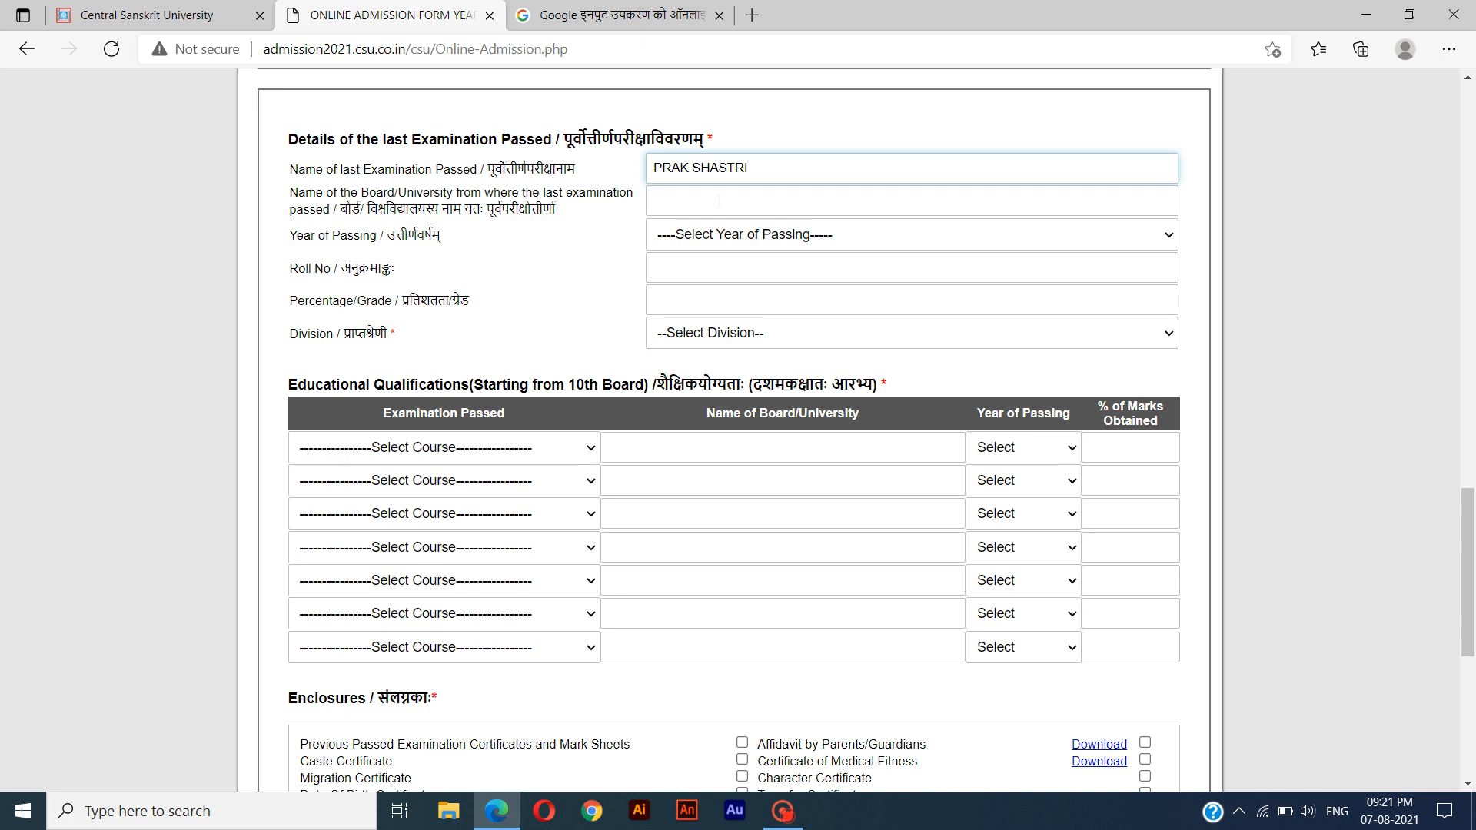
Enter C.G. SANSKRIT BOARD RAIPUR as the board or university of the last examination.
click(721, 200)
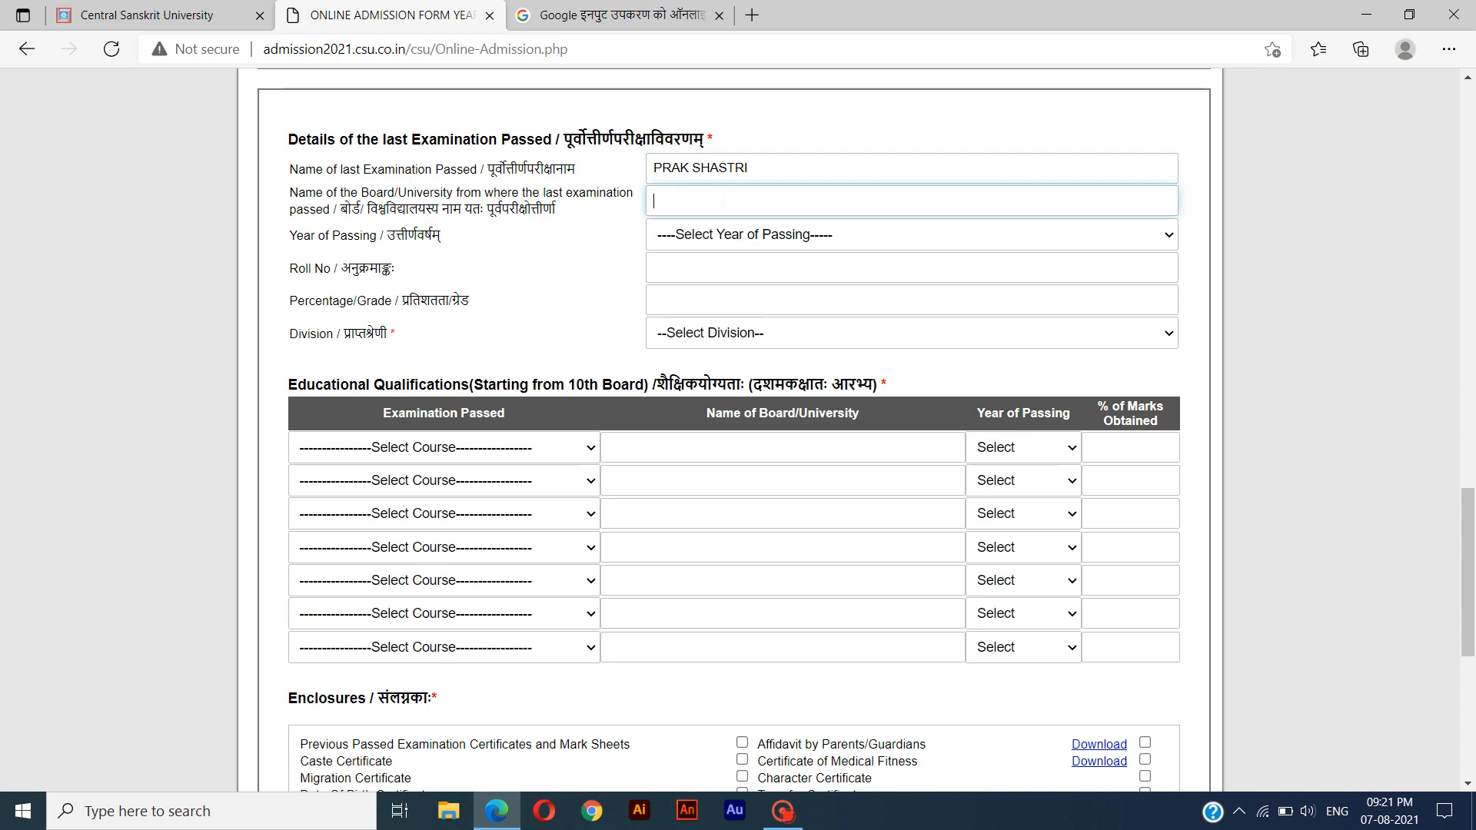
drag(563, 213, 290, 198)
click(658, 201)
text(C.G. SANSKRIT BOARD)
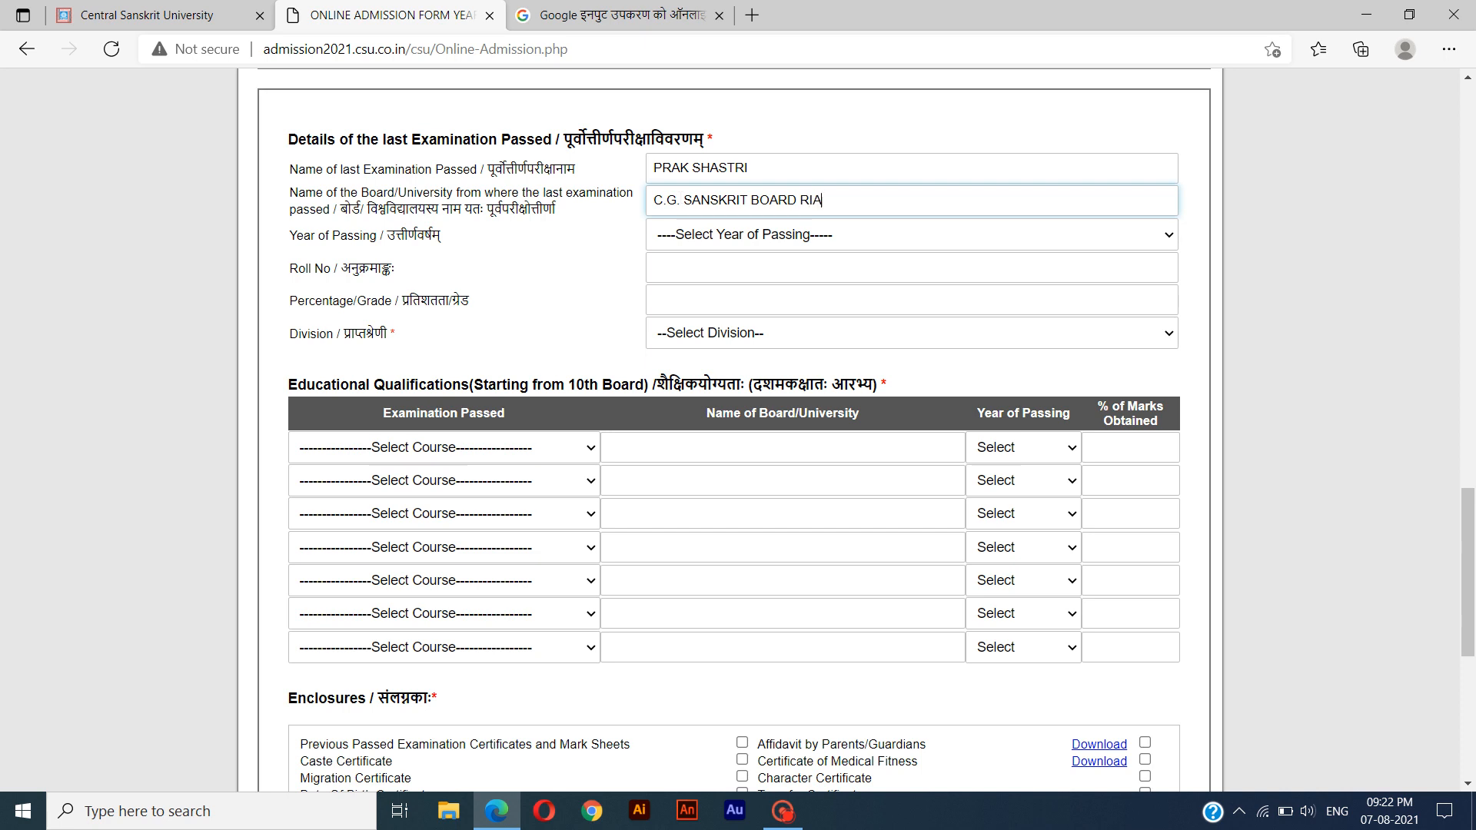
text( RAIPUR)
Set the last examination's year of passing to 2017.
click(385, 240)
drag(290, 236, 496, 255)
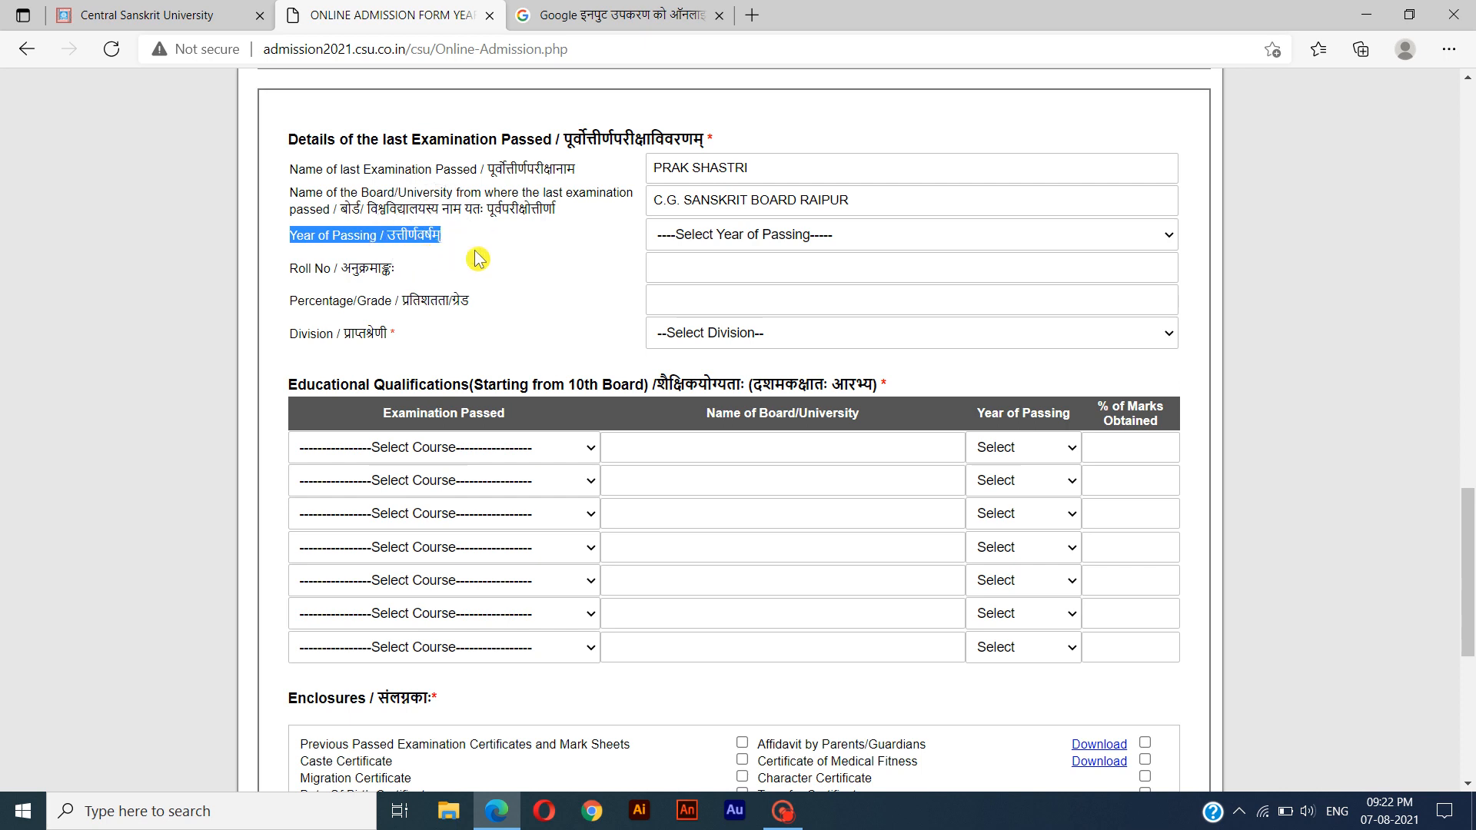
click(757, 239)
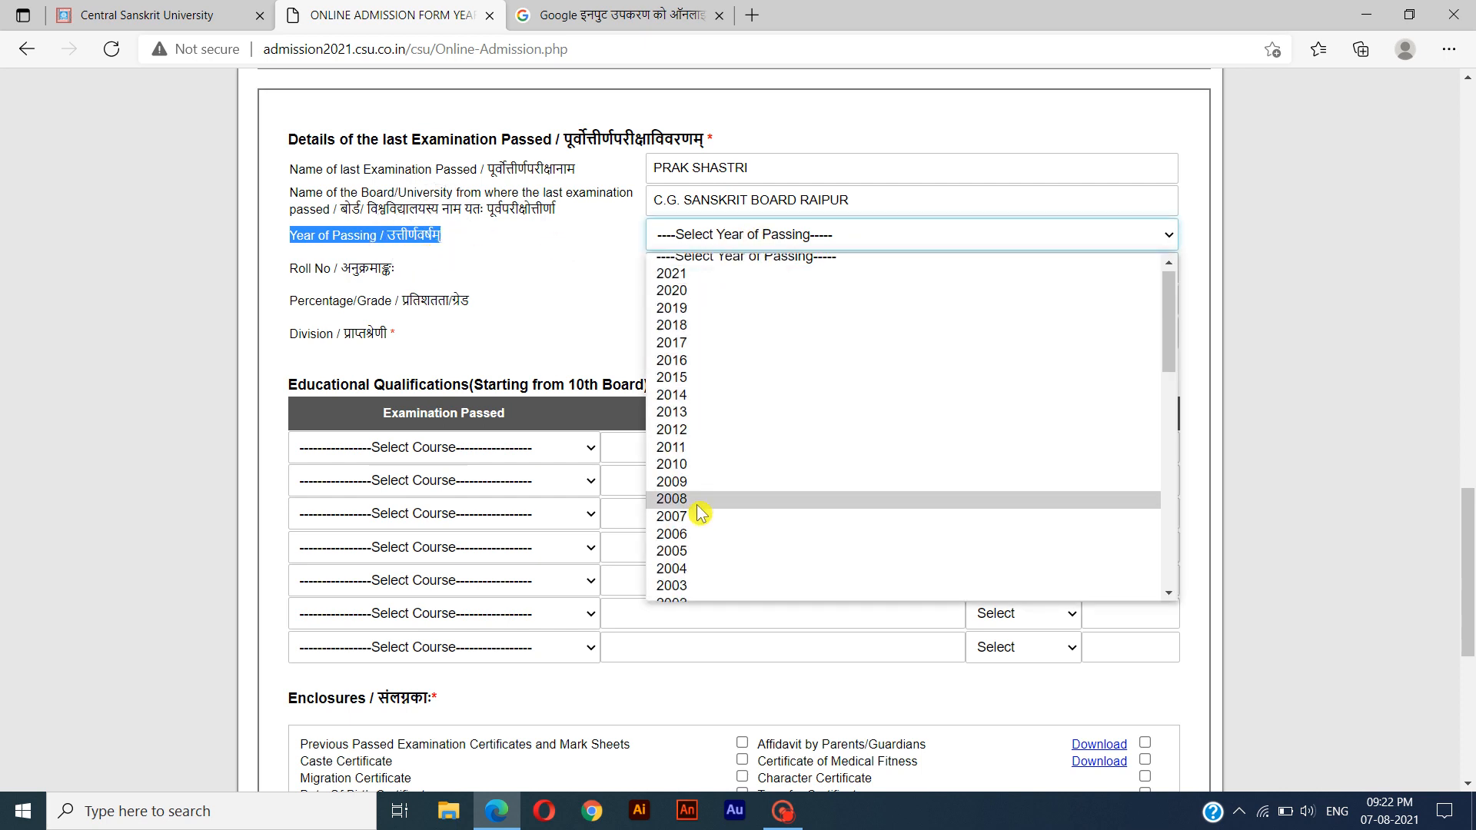
scroll(702, 511, down, 2)
scroll(702, 511, up, 3)
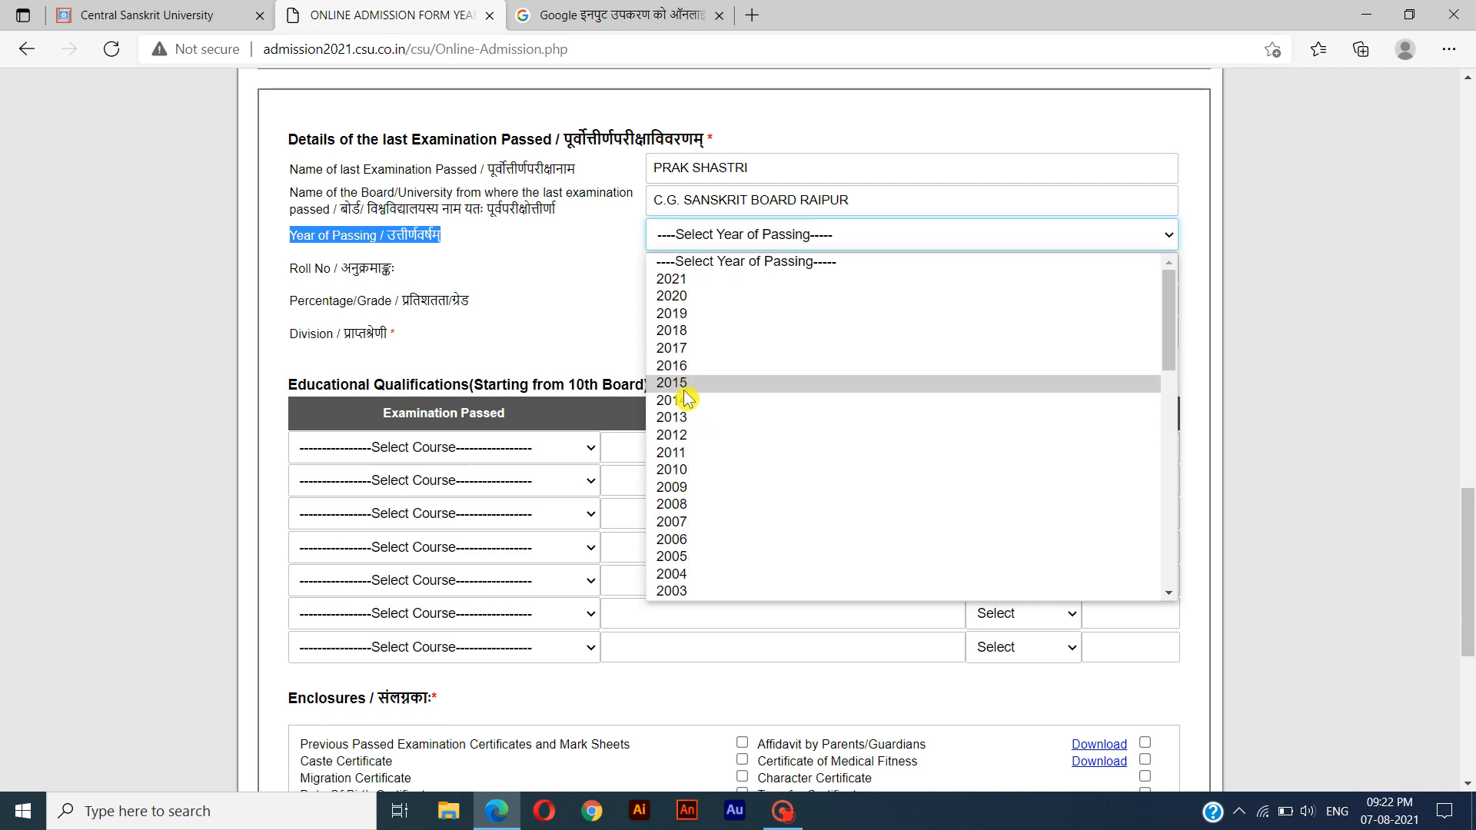
click(694, 350)
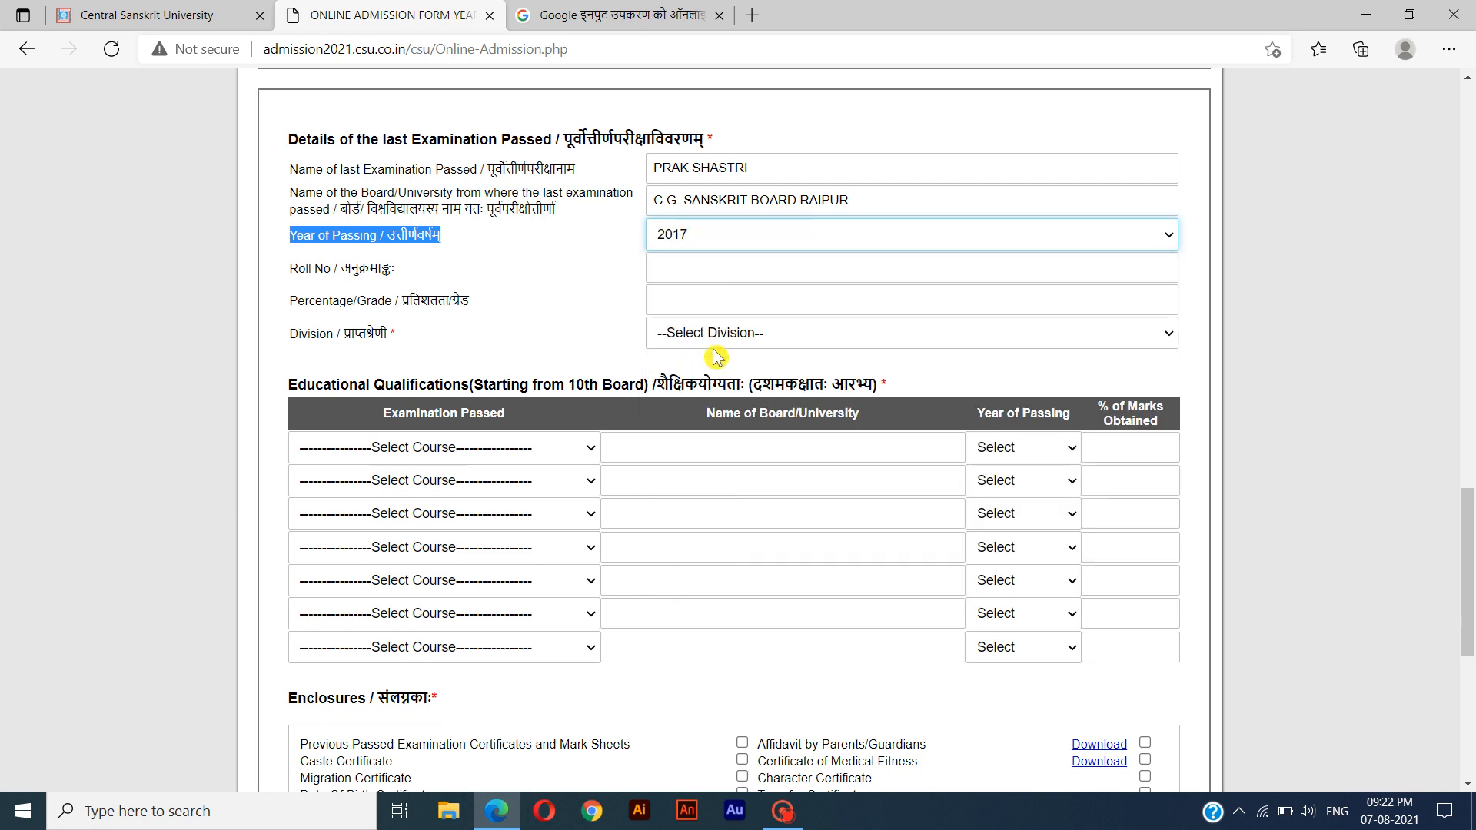
Change the last examination's year of passing to 2021 and enter the student's roll number.
click(701, 239)
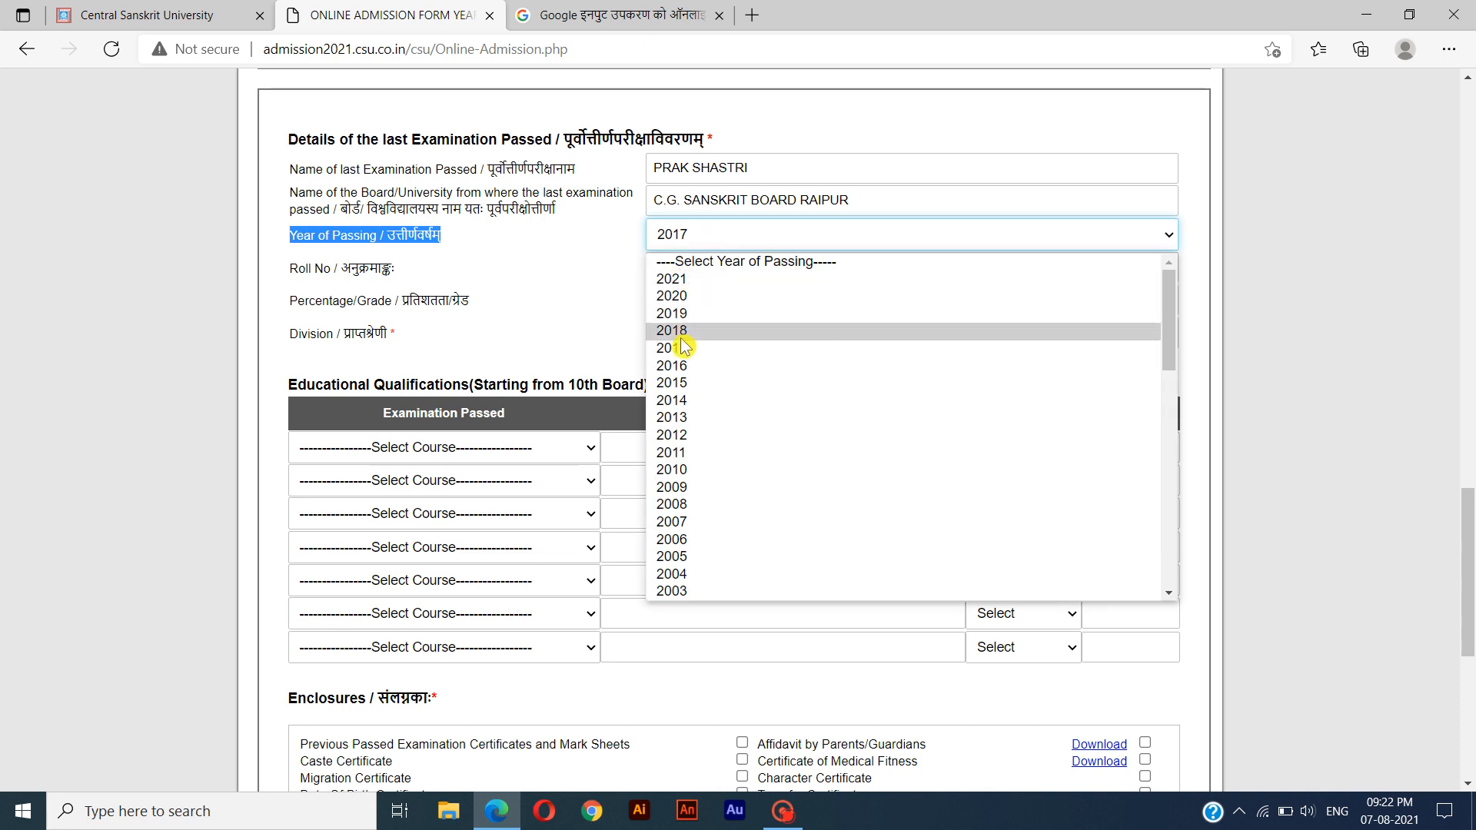
click(704, 281)
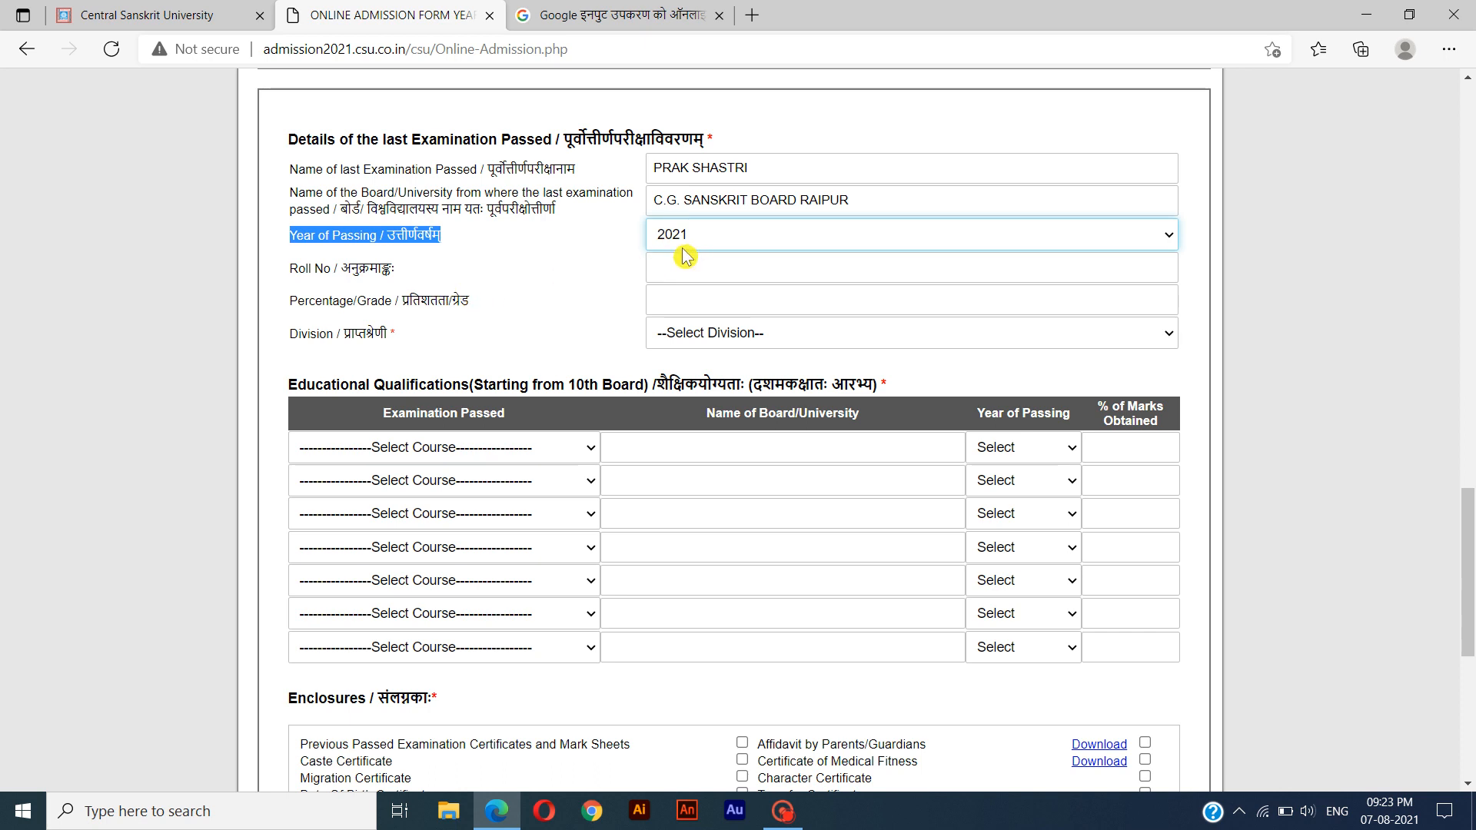
drag(290, 268, 398, 273)
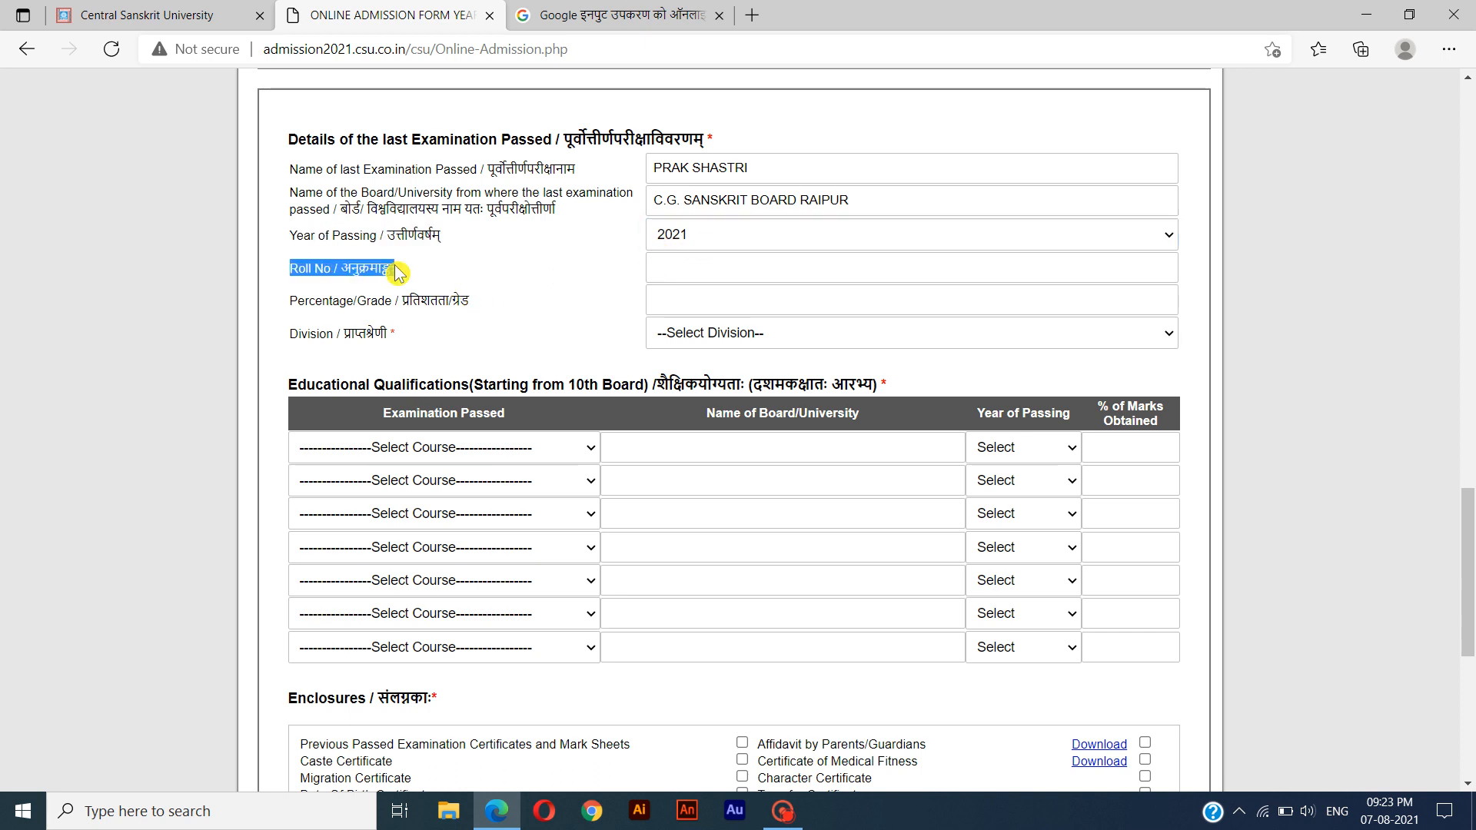
click(677, 267)
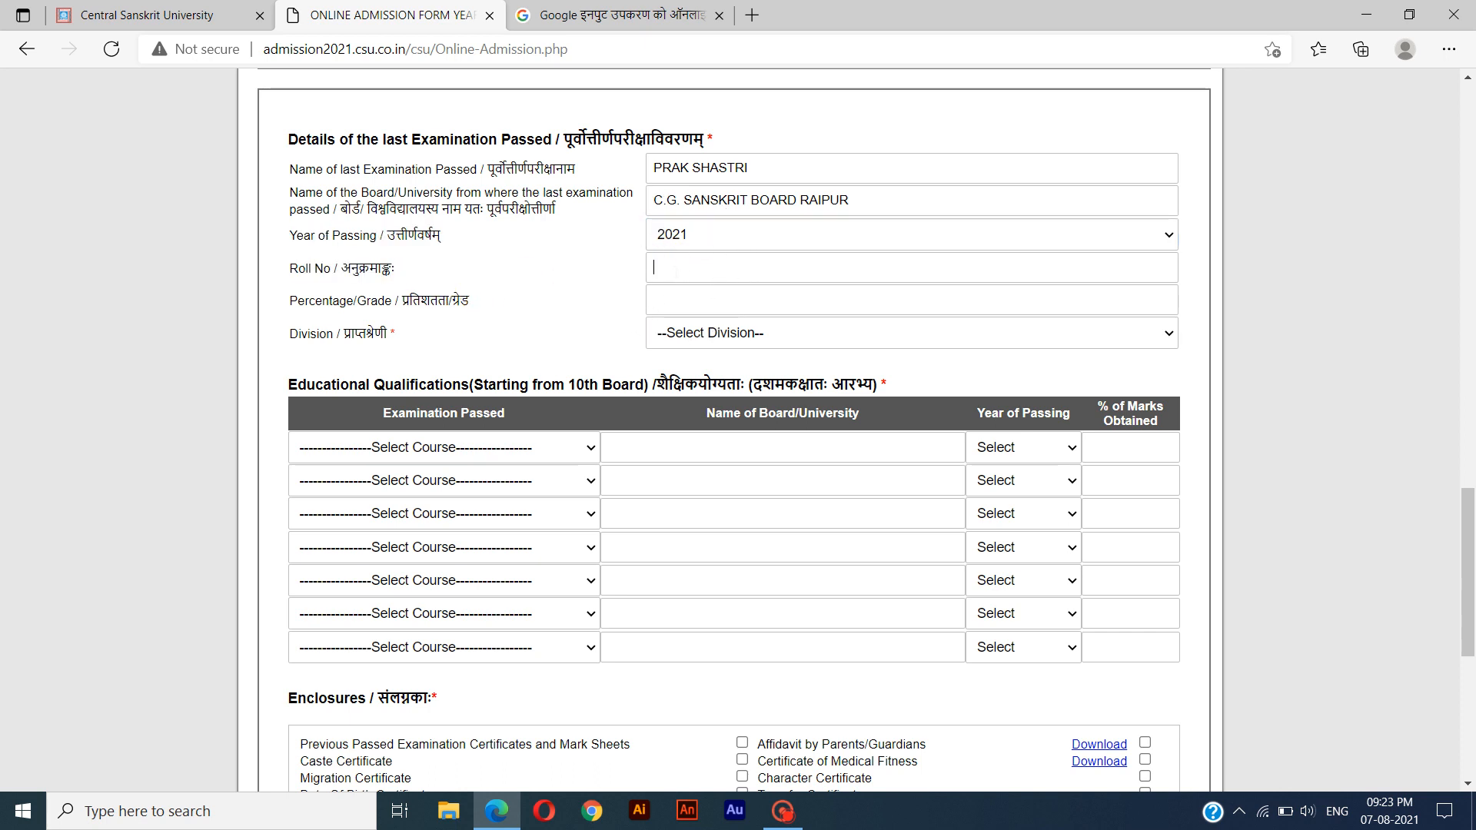
text(1234)
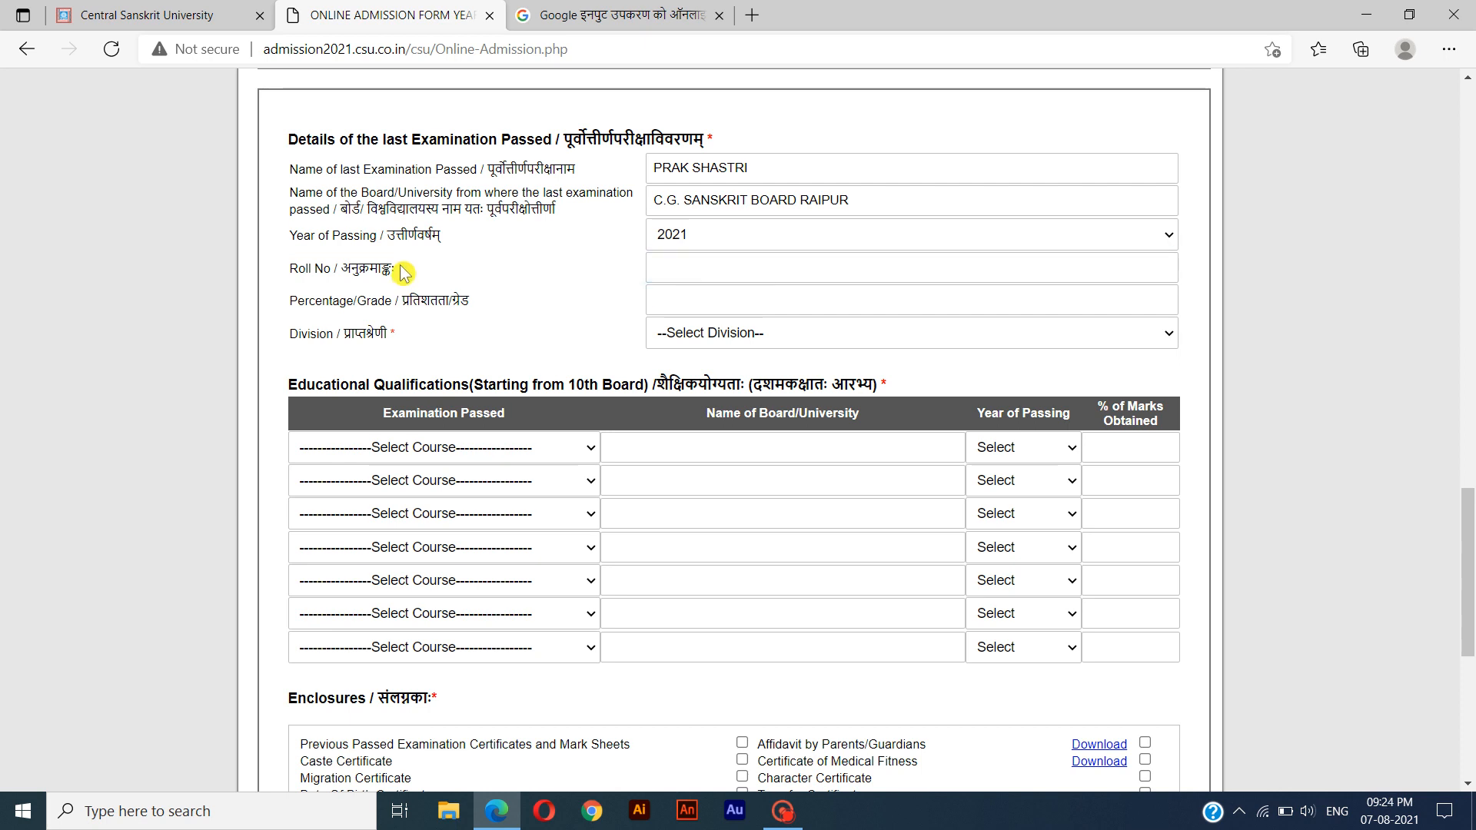
Replace the roll number of the last examination passed with the student's roll number.
drag(403, 269, 292, 266)
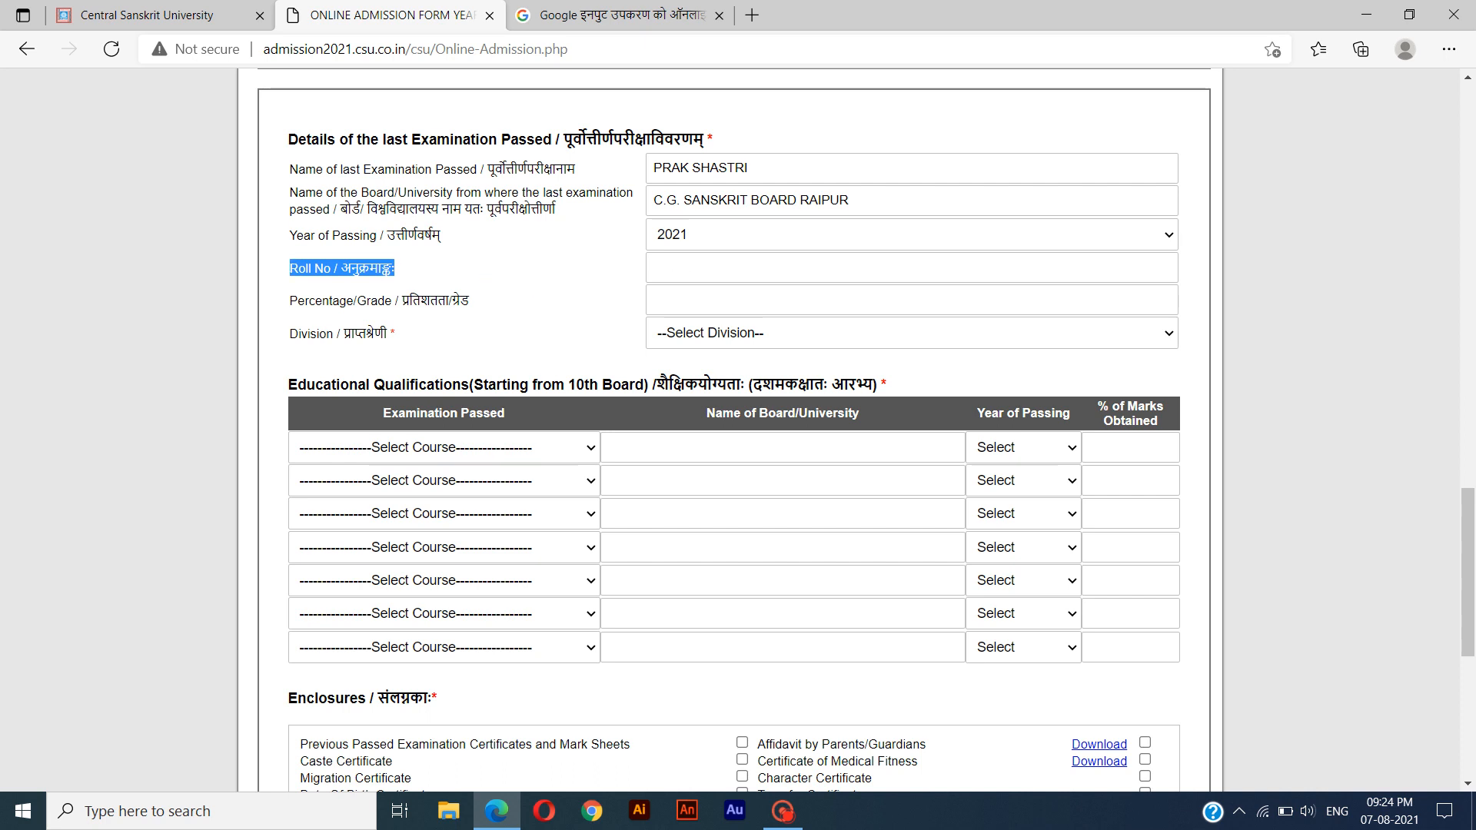
click(672, 273)
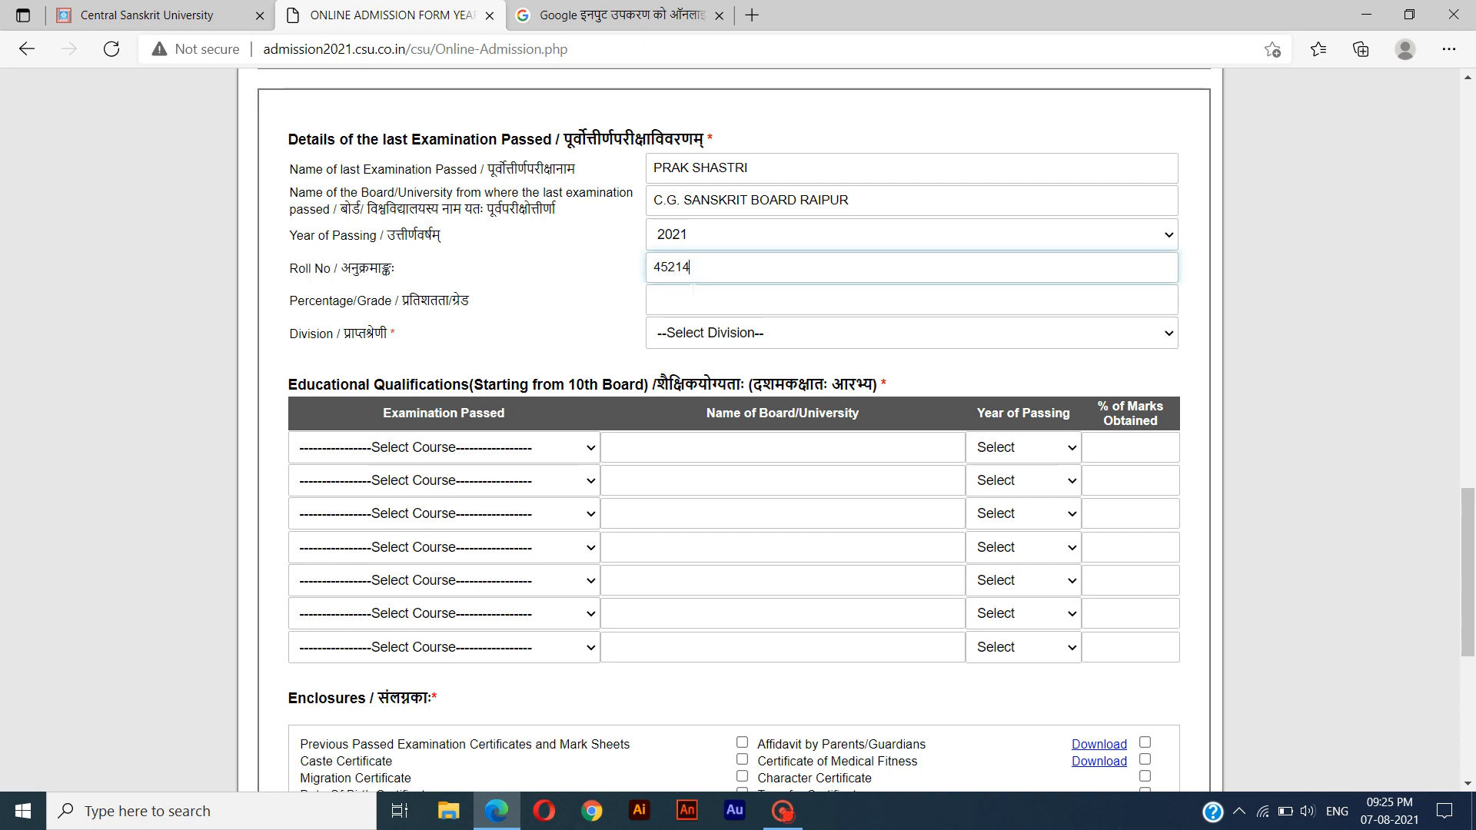
Set the division of the last examination passed to Results Awaited.
drag(507, 302, 292, 300)
drag(508, 336, 293, 334)
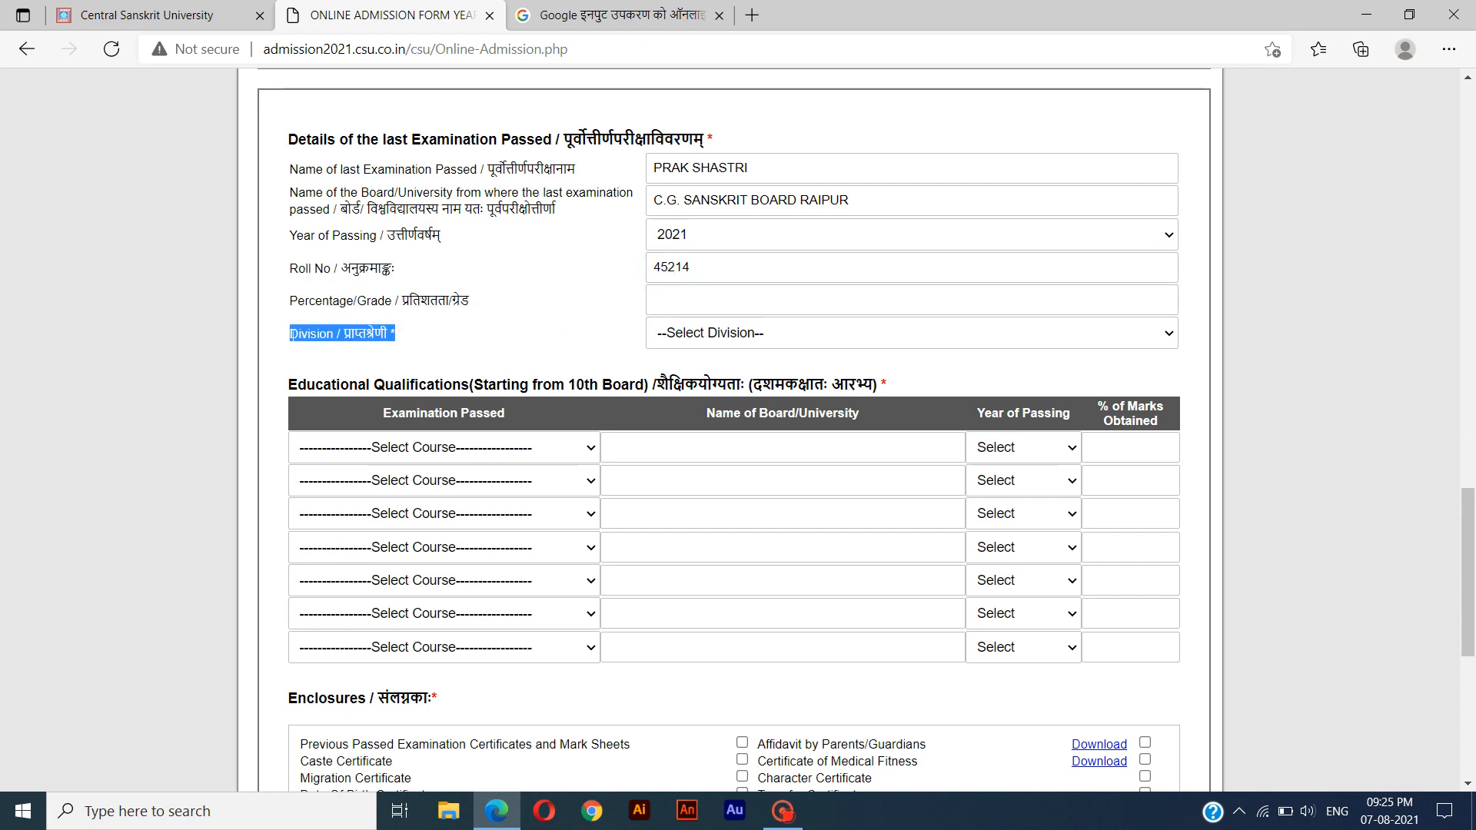
click(725, 339)
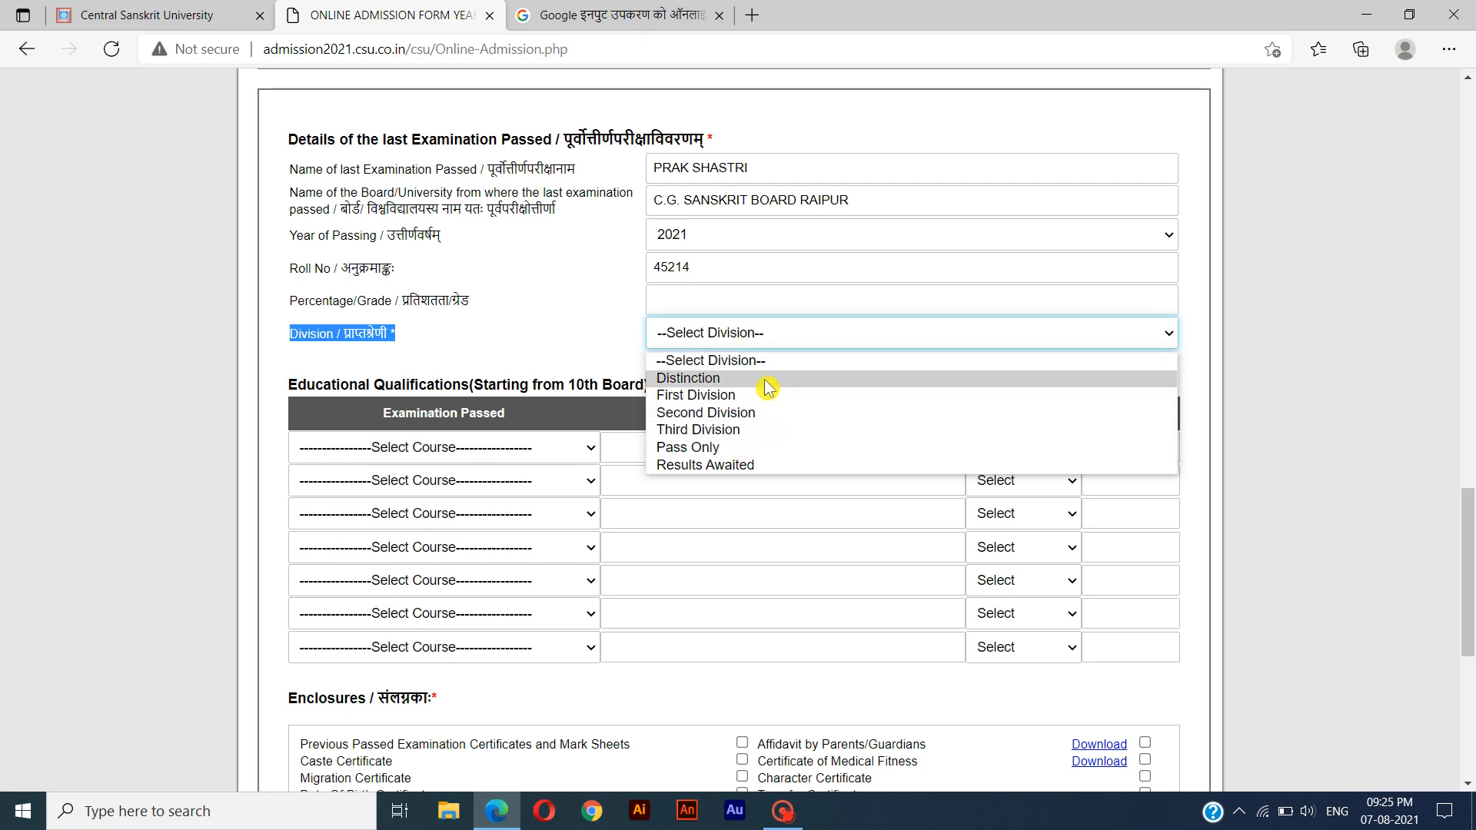
click(786, 465)
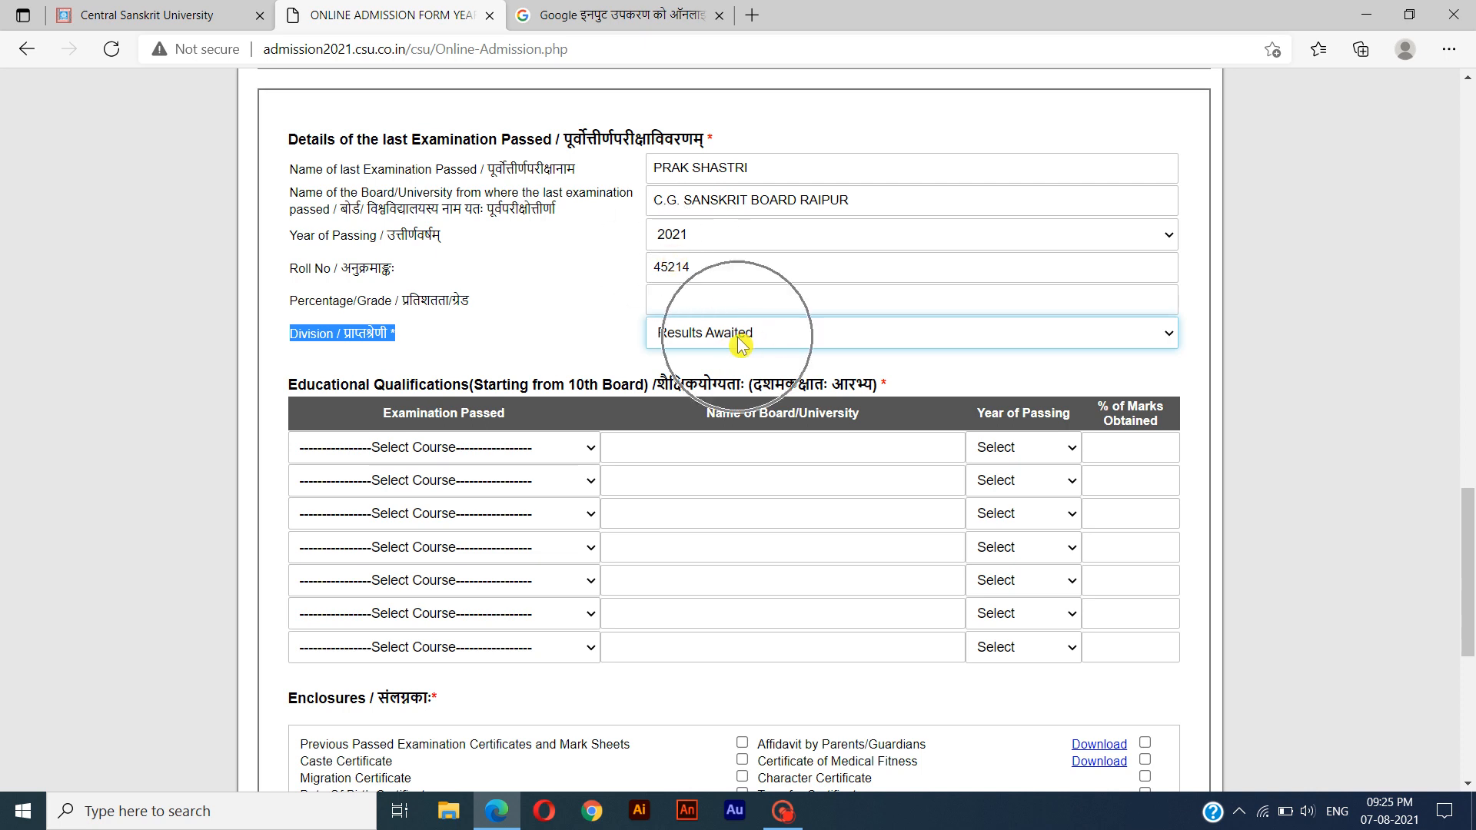
In the first educational qualifications row, choose 10th / Purvmadhyama or equivalent and enter C.G. SANSKRIT BOARD RAIPUR as the board.
drag(751, 352, 898, 388)
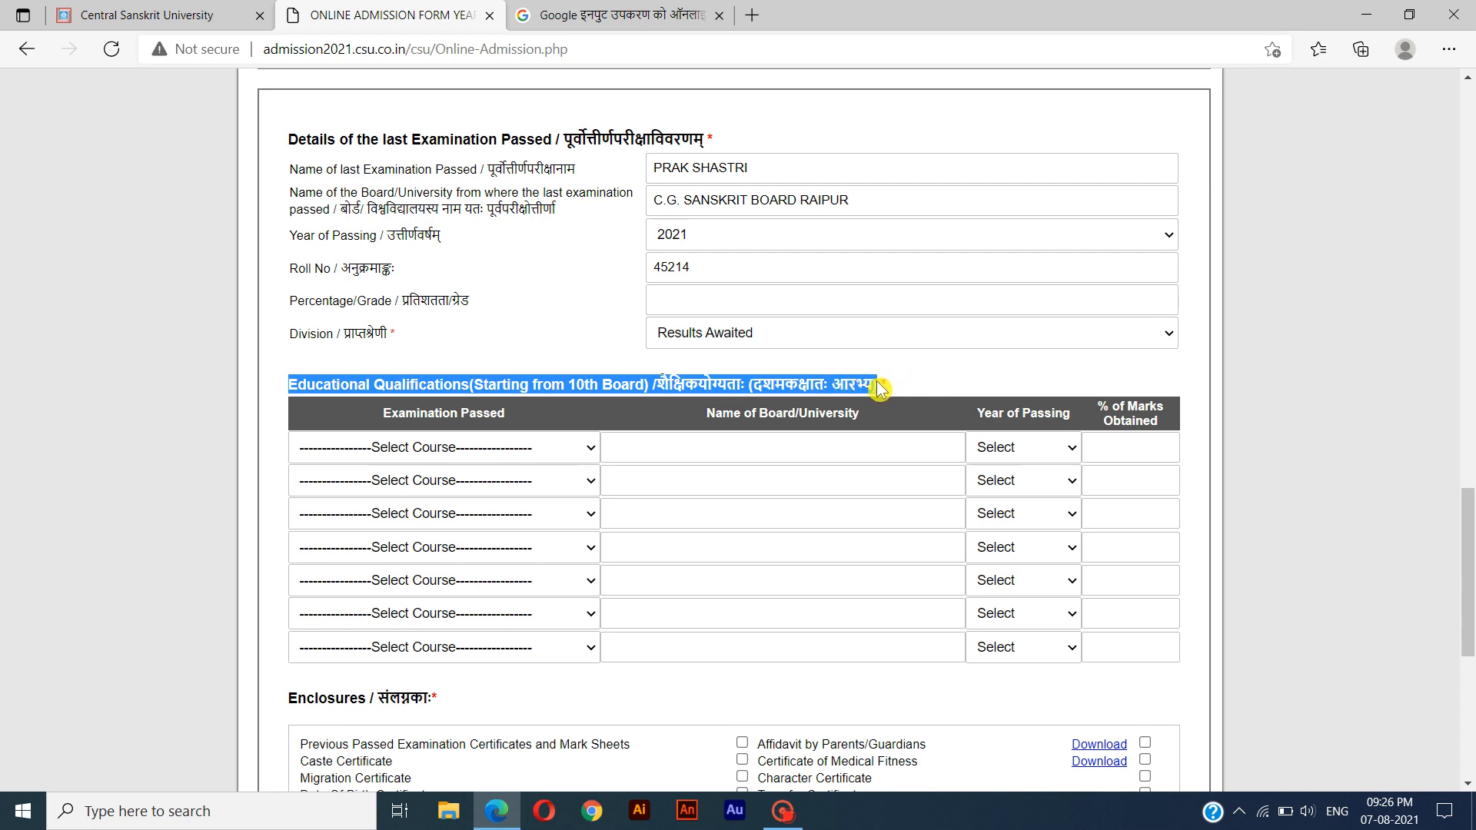
key(ctrl)
click(539, 449)
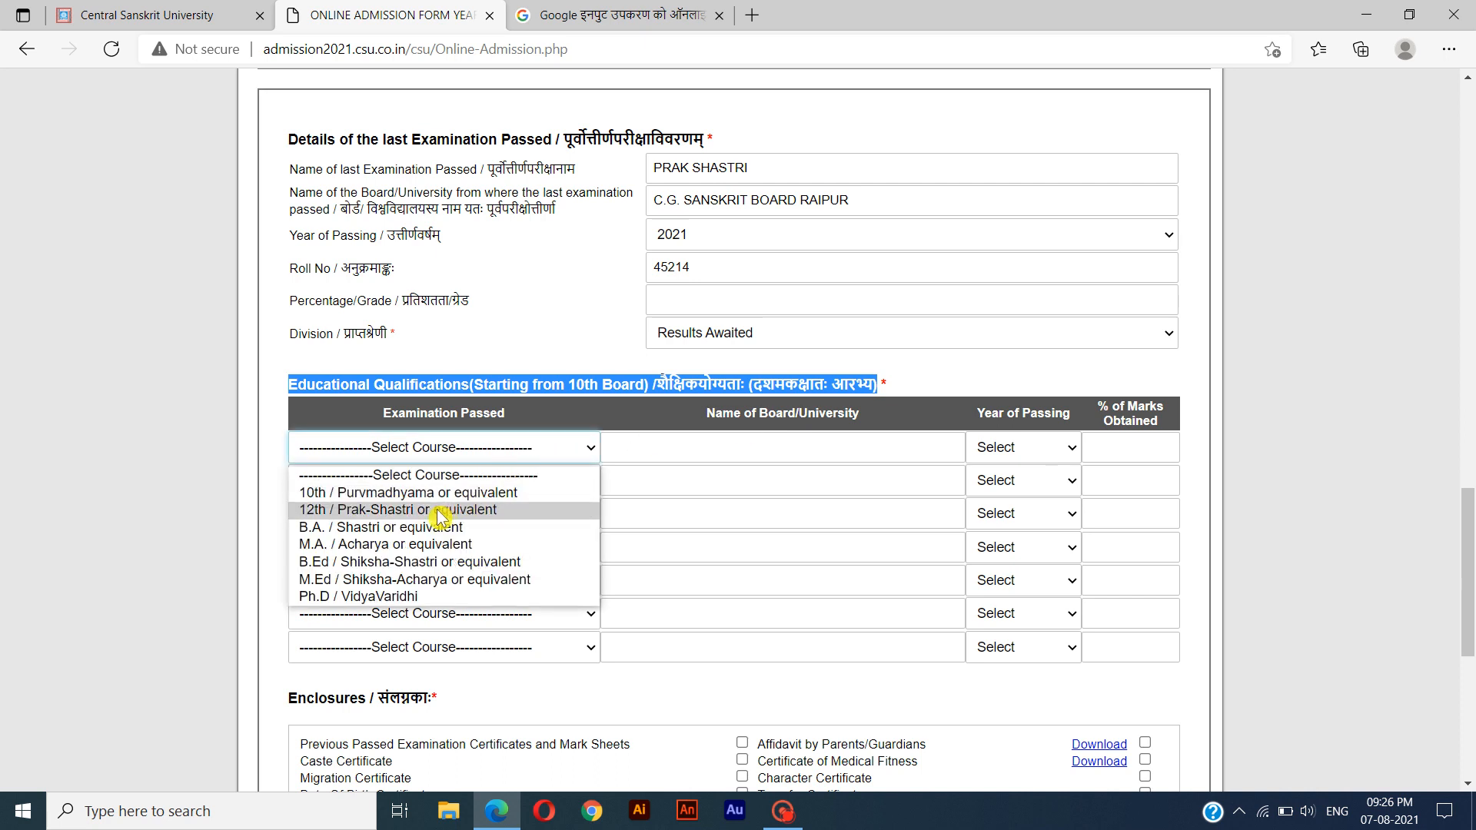
click(486, 494)
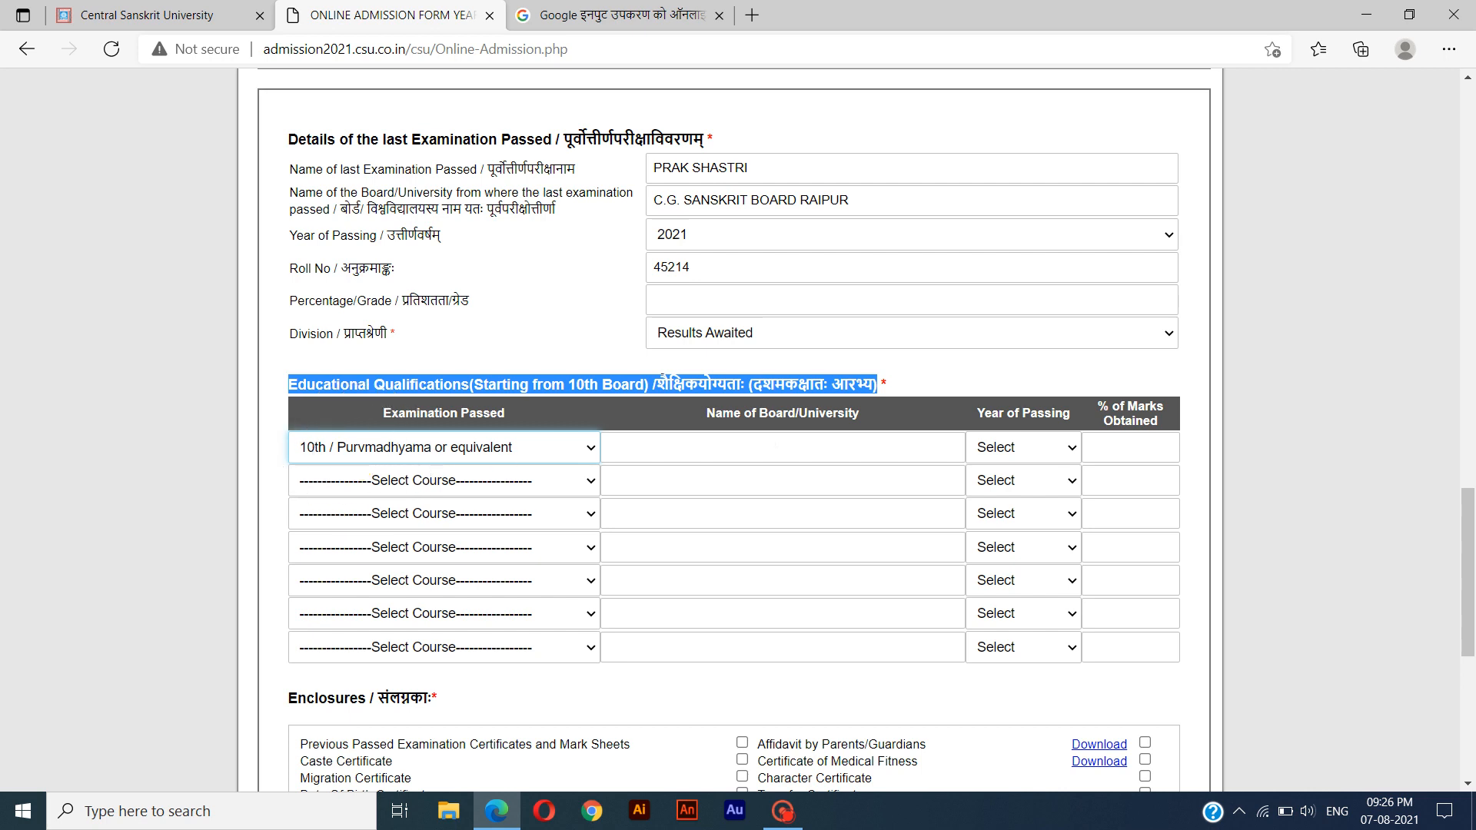
key(ctrl)
drag(708, 420, 824, 415)
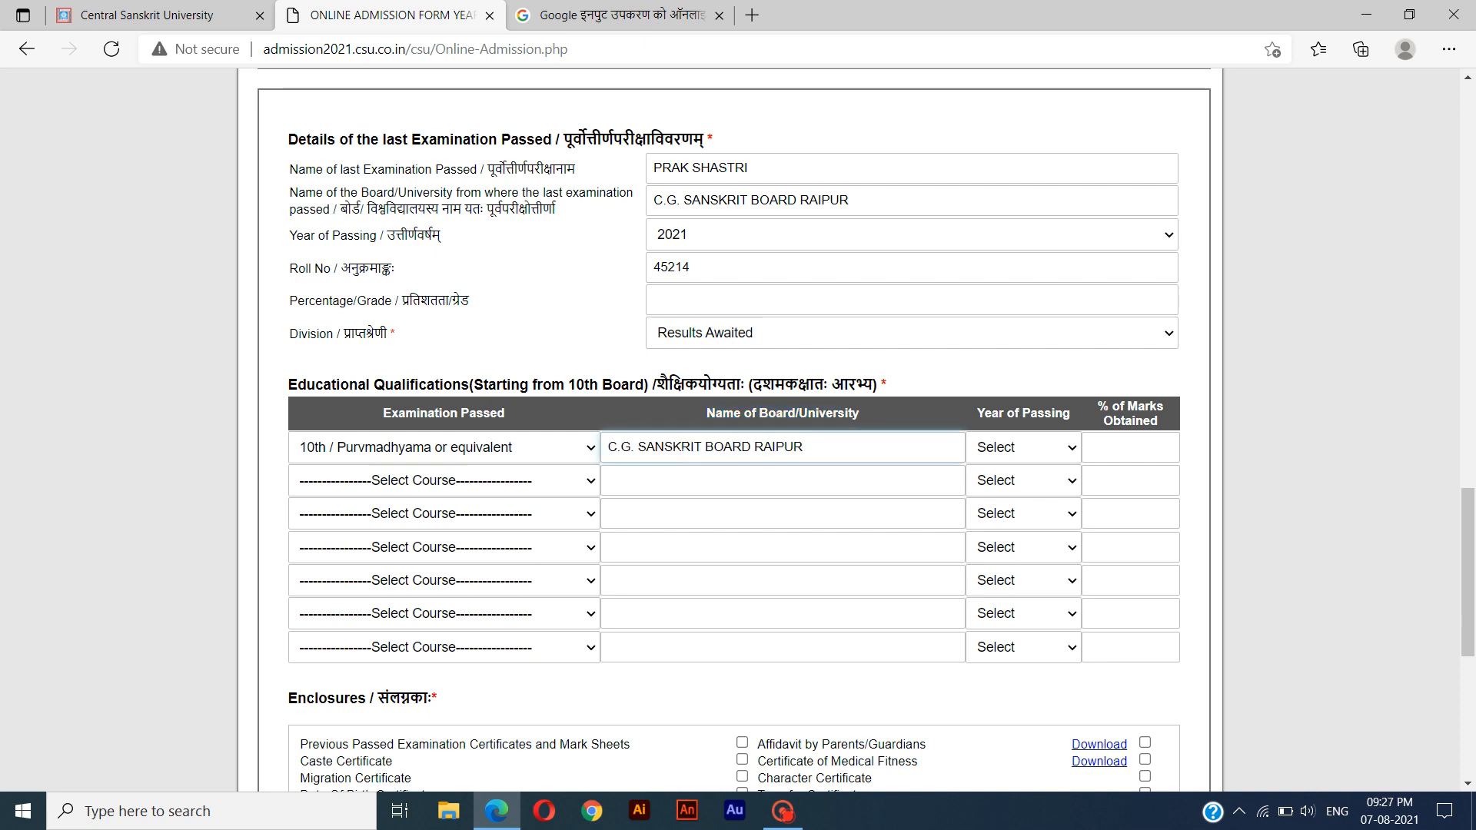
key(ctrl)
Set the 10th qualification's year of passing to 2019 and its percentage of marks to 76.2.
key(Tab)
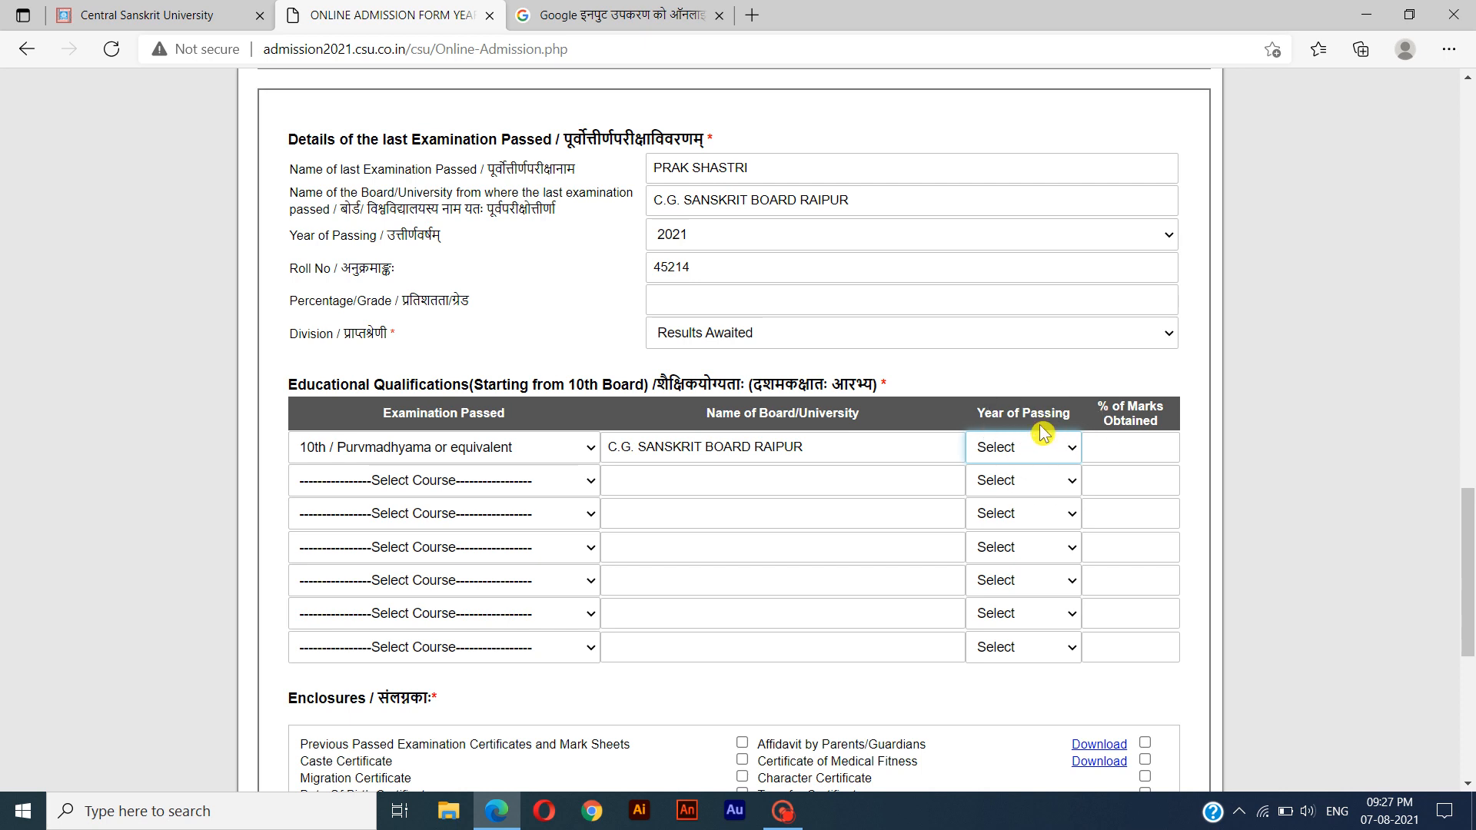
click(1071, 453)
click(1002, 149)
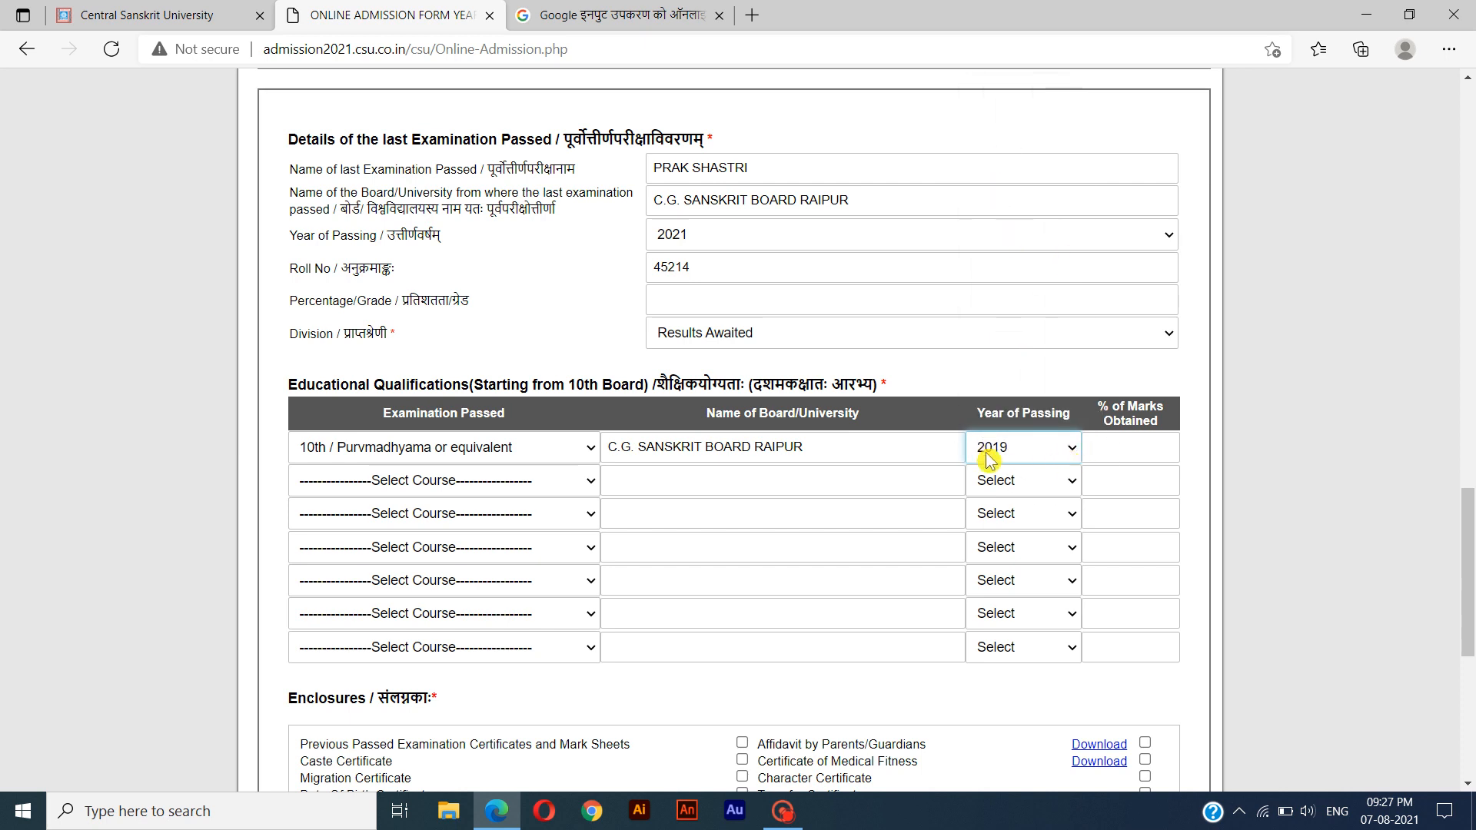
click(1160, 432)
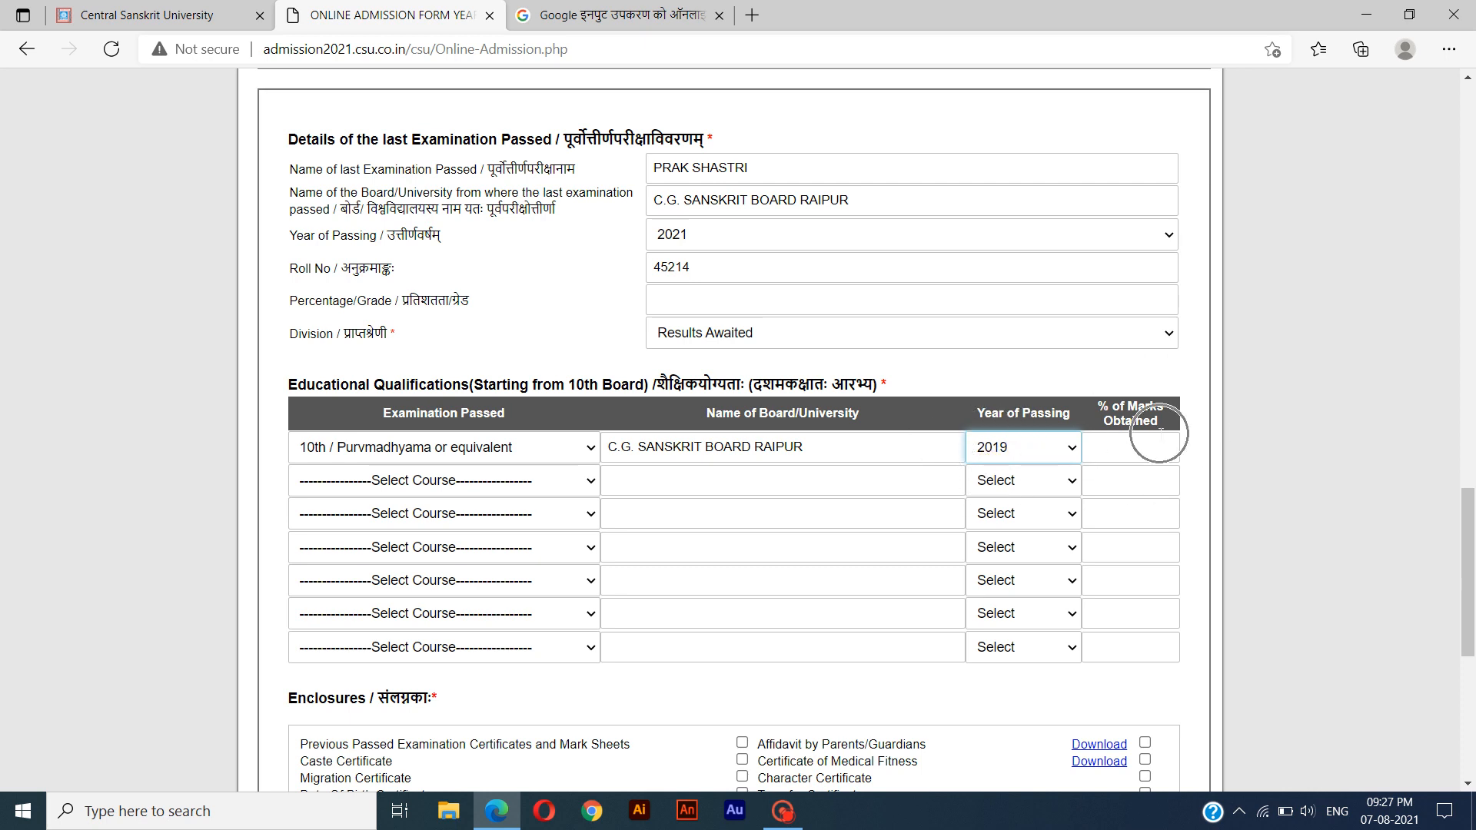
text(76.2)
In the second qualifications row, choose 12th / Prak-Shastri or equivalent and enter C.G. SANSKRIT BOARD RAIPUR as the board.
click(562, 486)
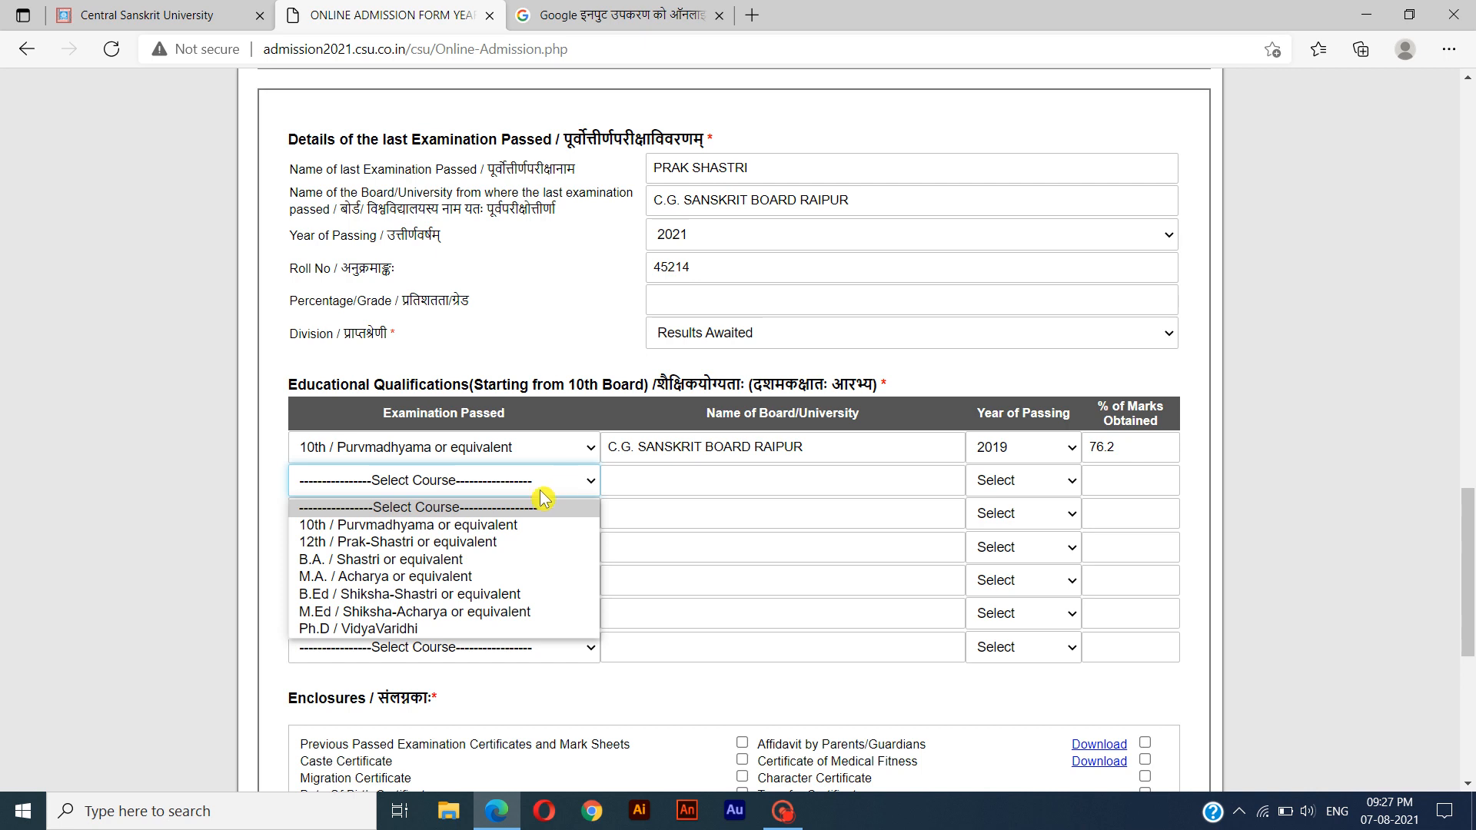
click(492, 547)
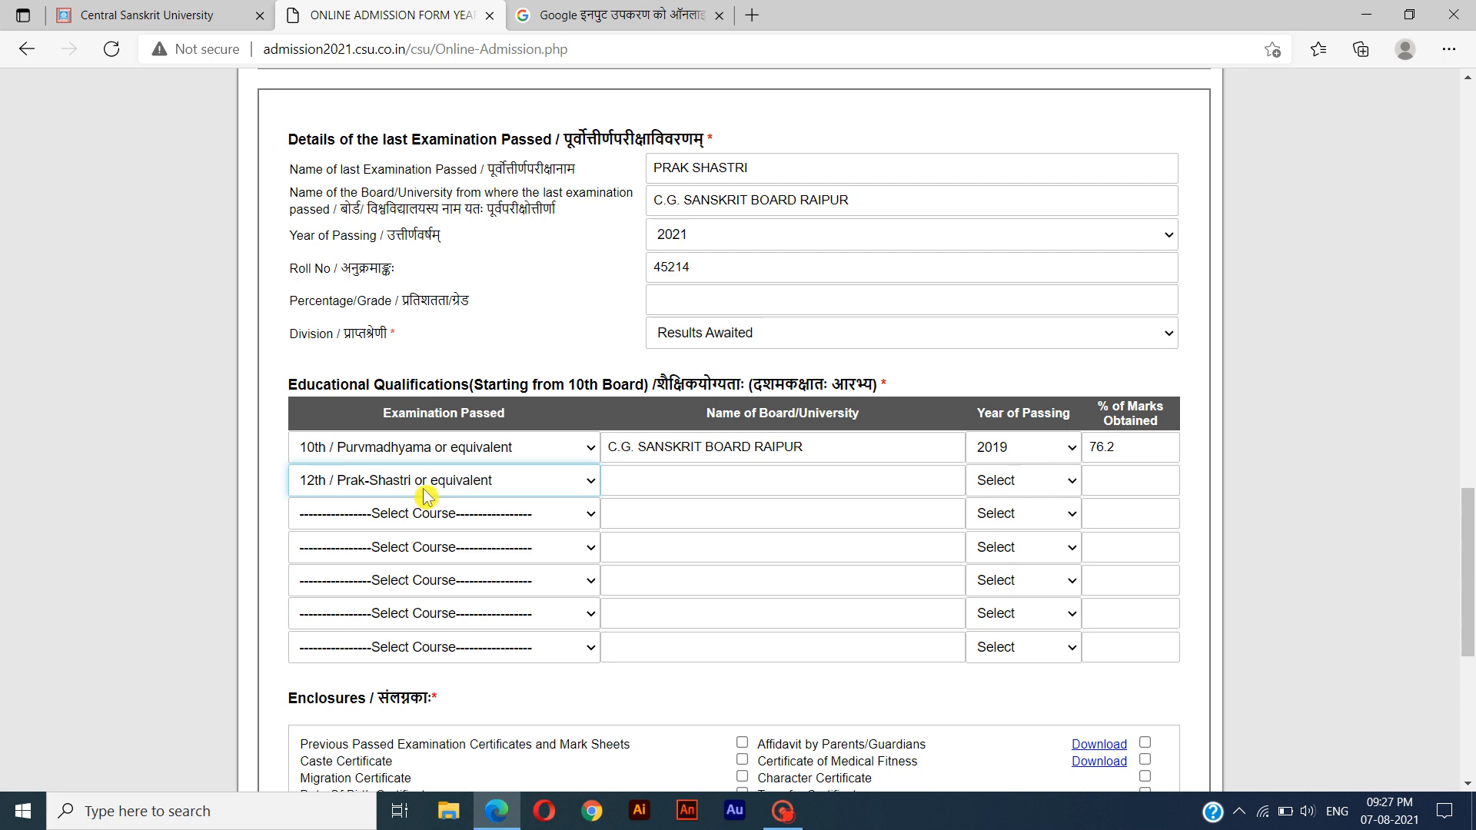
click(659, 476)
text(C.G. SANSKRIT BOARD RAIPUR)
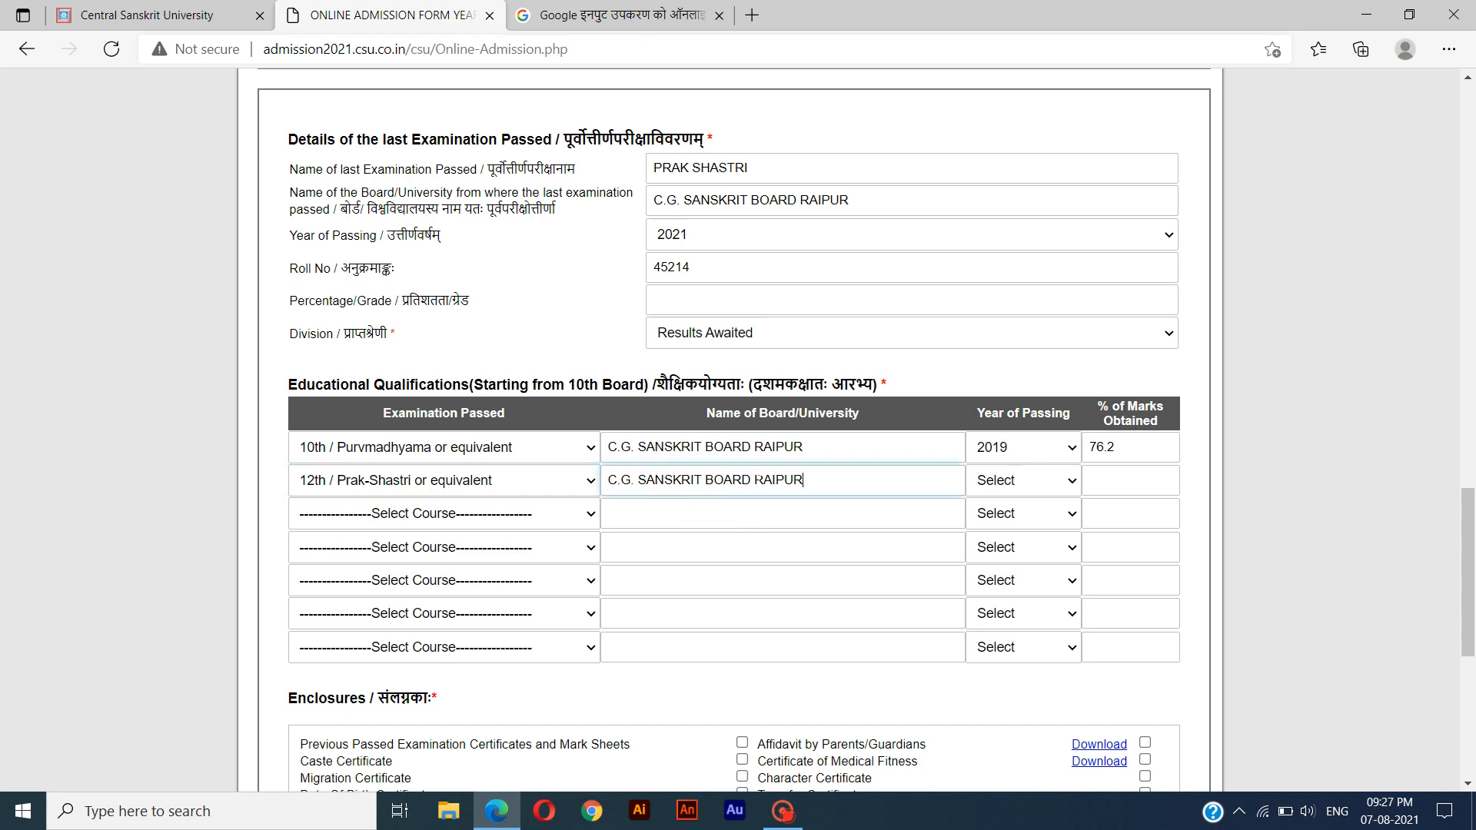
key(Tab)
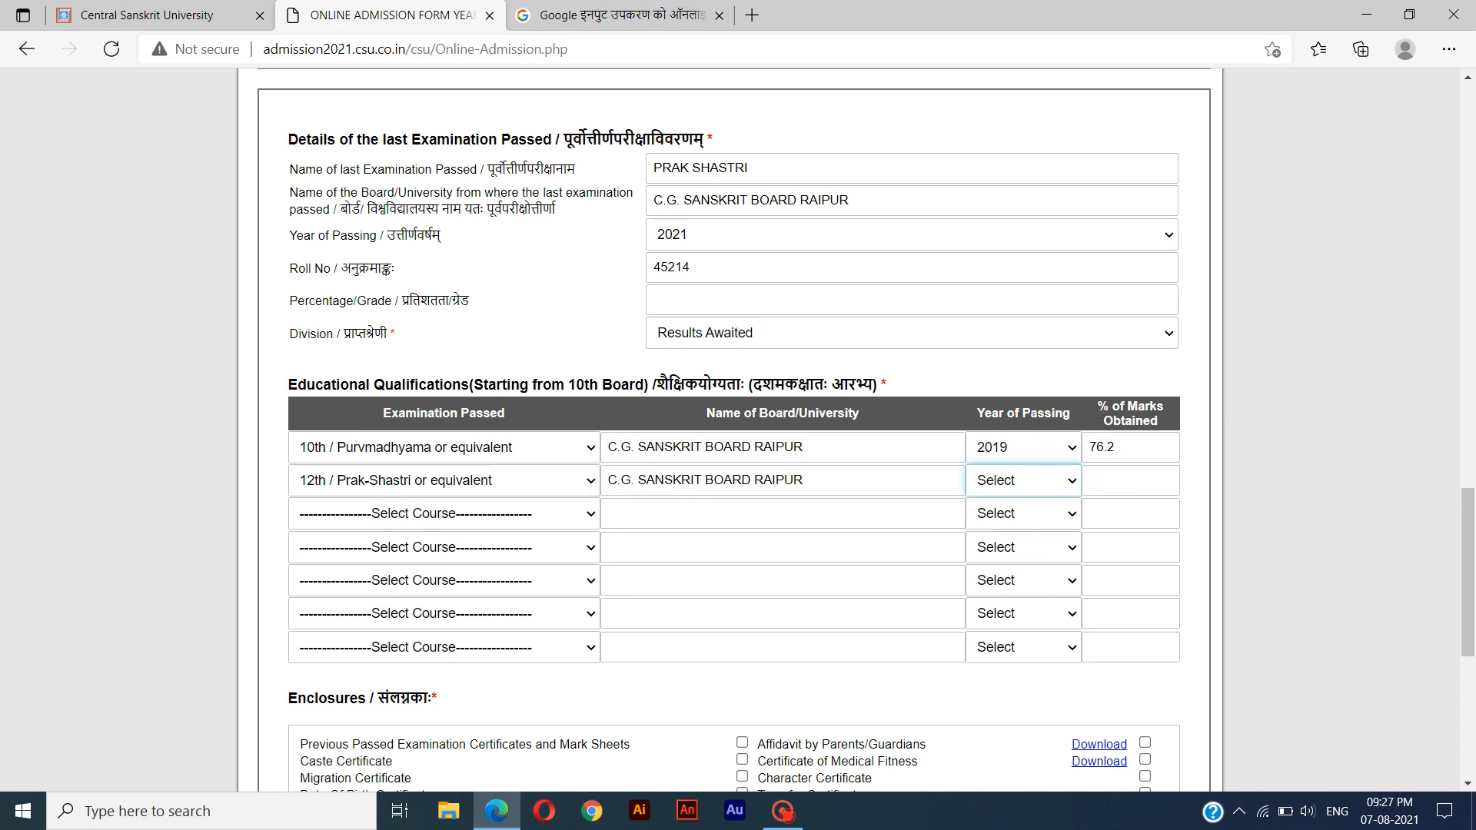
Set the 12th qualification's year of passing to 2021, leaving its percentage of marks blank.
click(1064, 488)
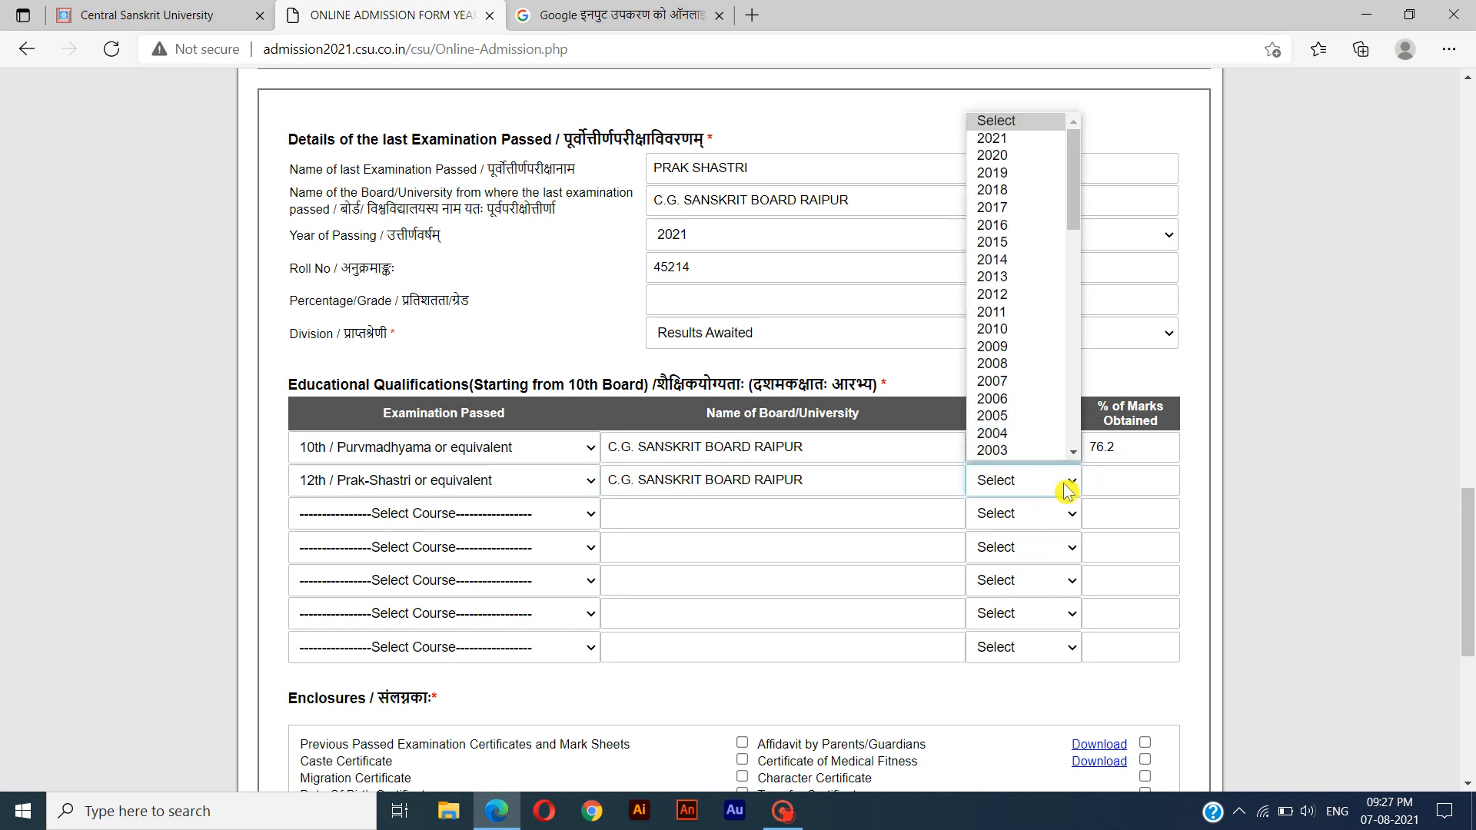
click(1023, 139)
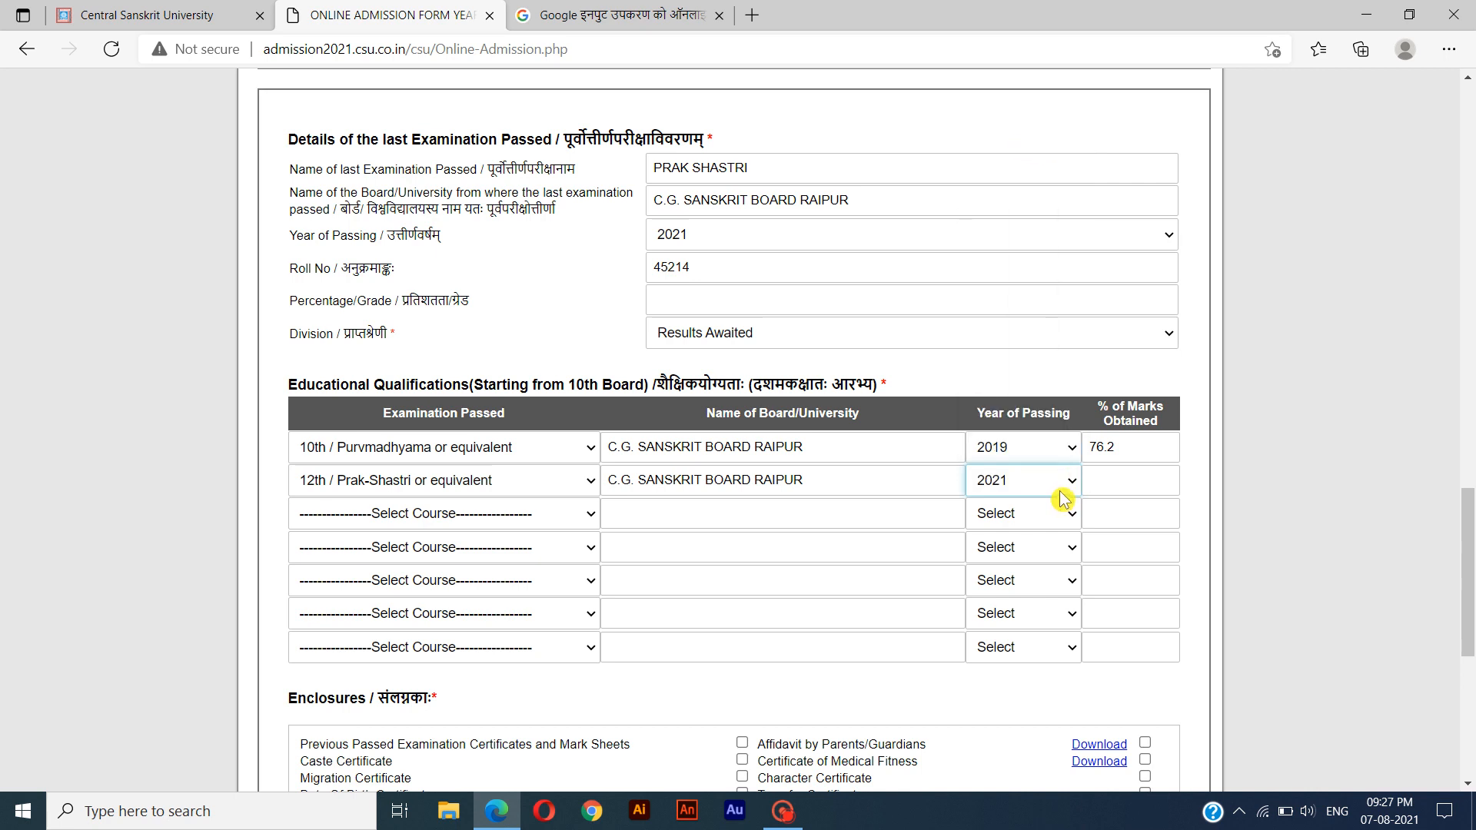
key(Tab)
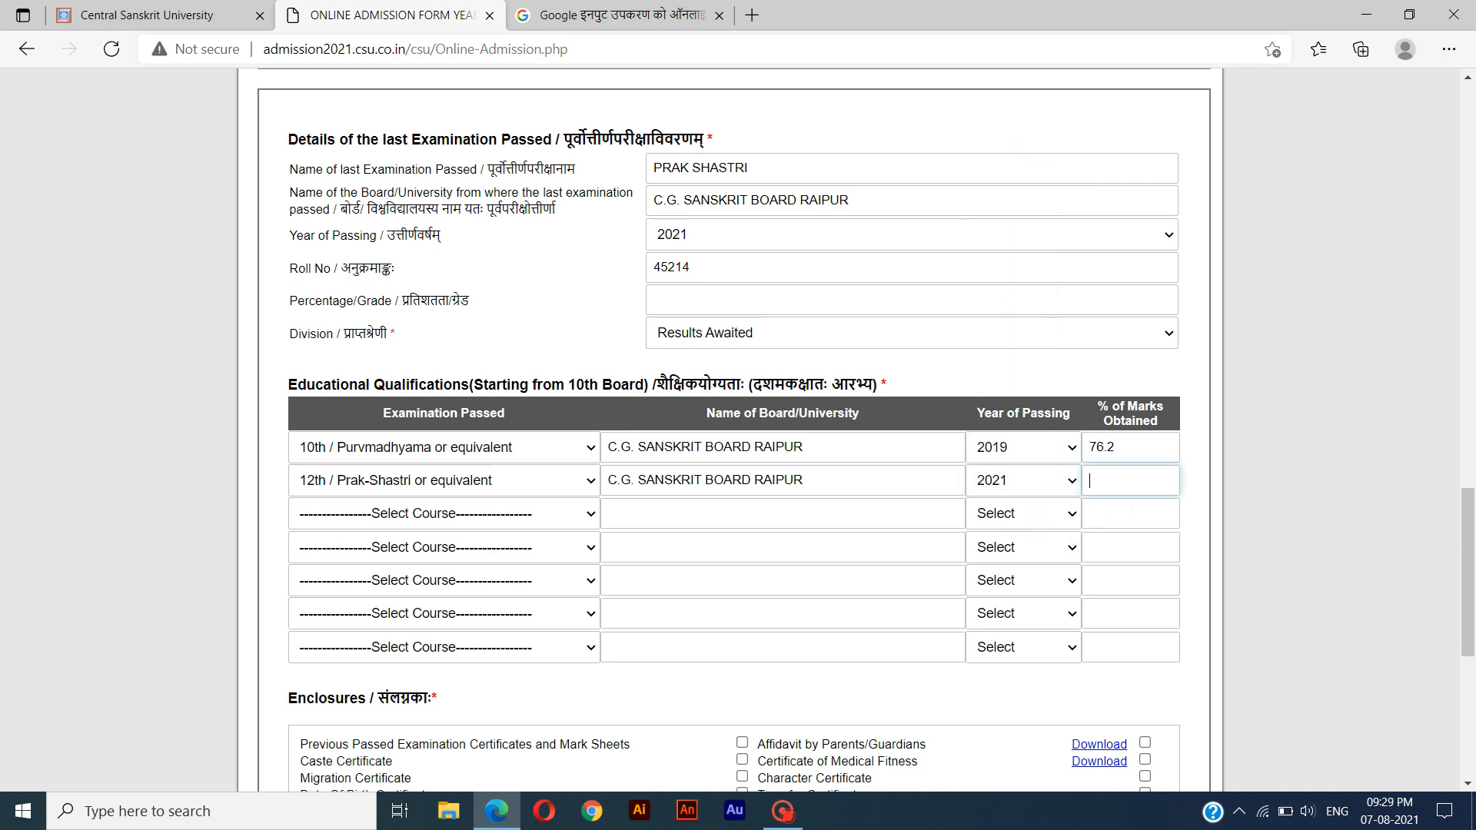
Mark the previous examination certificates and mark sheets, caste certificate, migration certificate and student affidavit as enclosed.
scroll(1133, 513, down, 1)
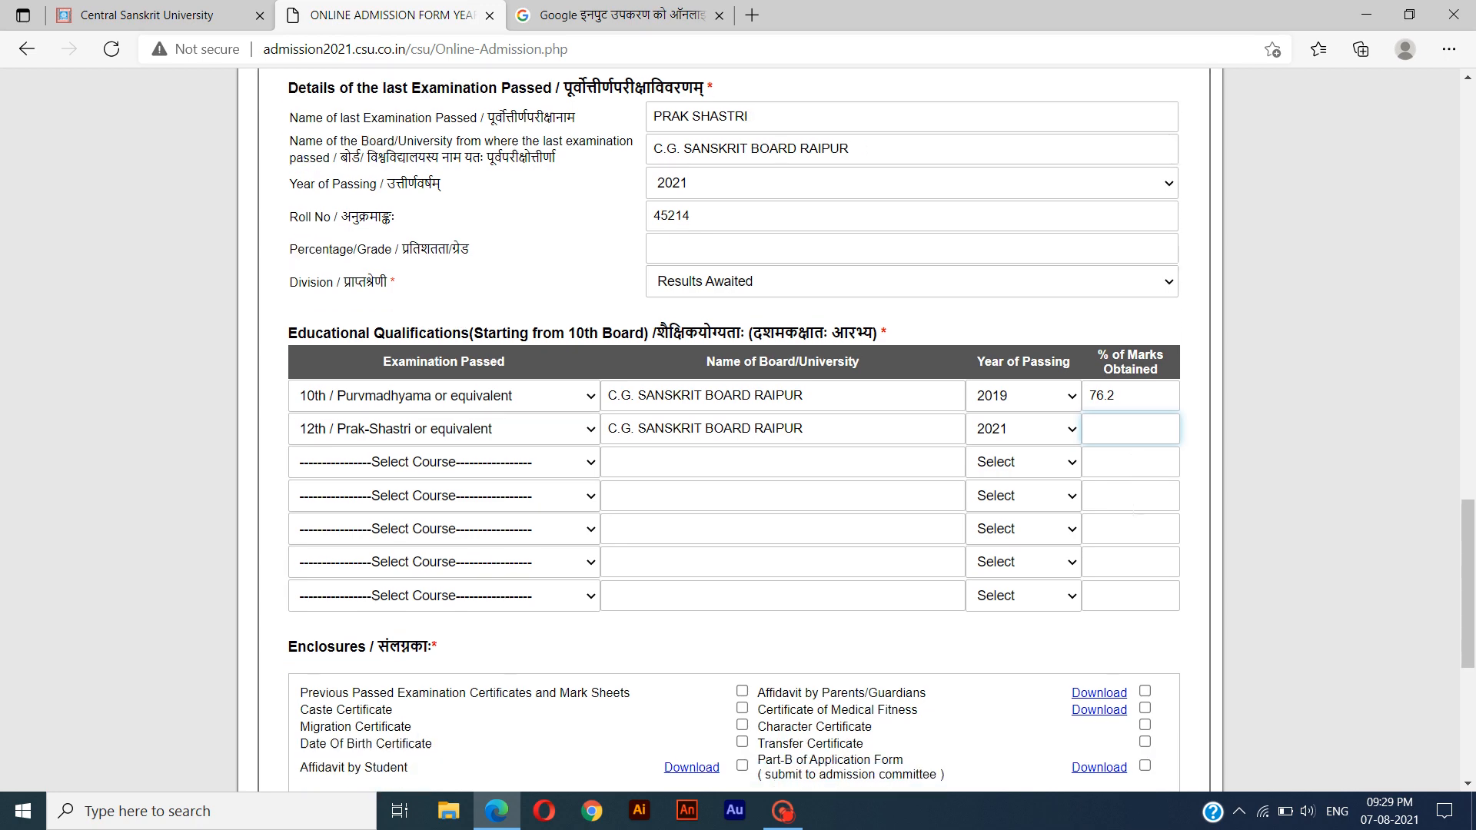
scroll(1134, 519, down, 2)
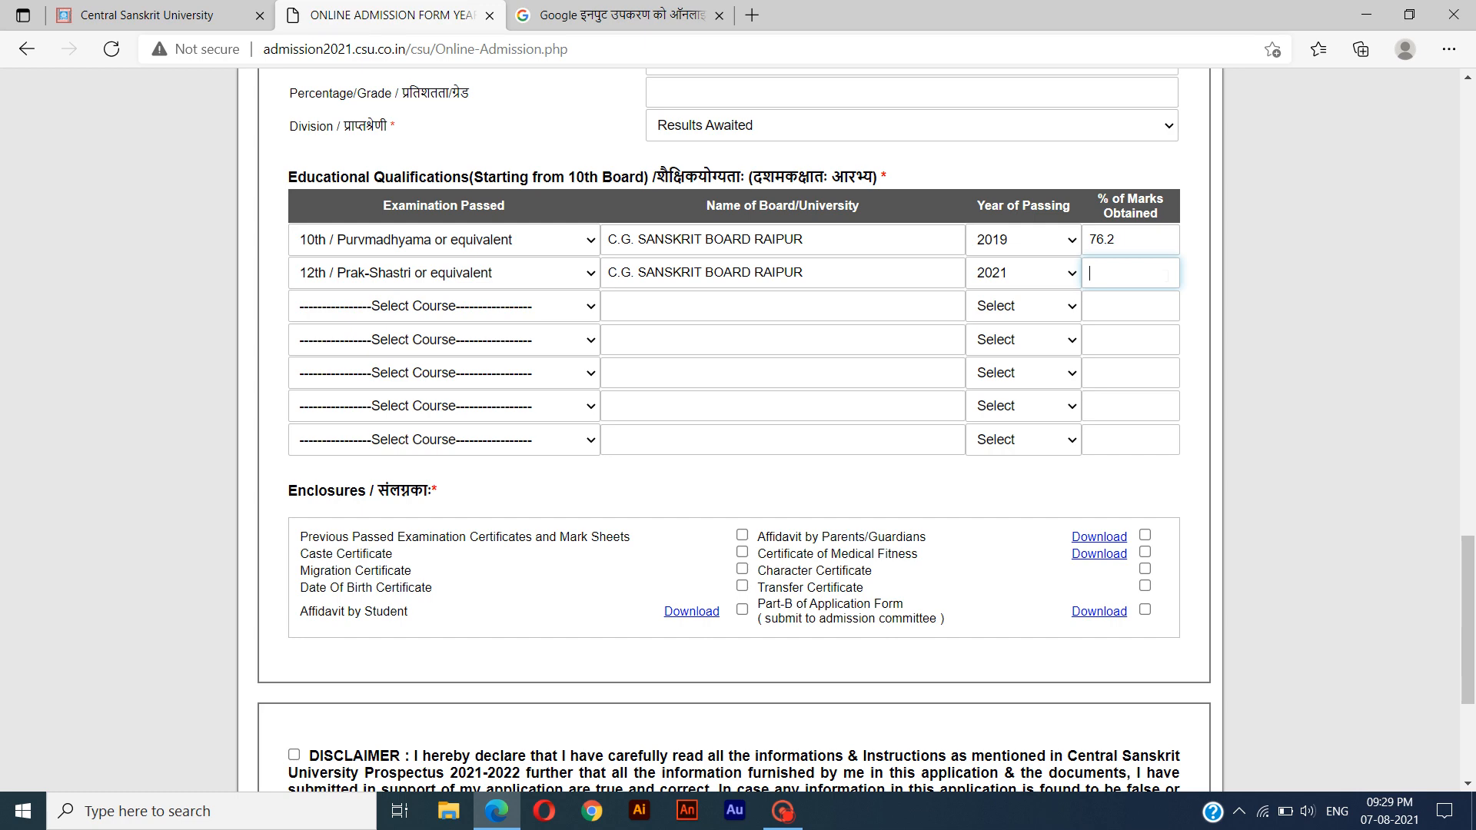
click(1192, 284)
scroll(1192, 284, down, 3)
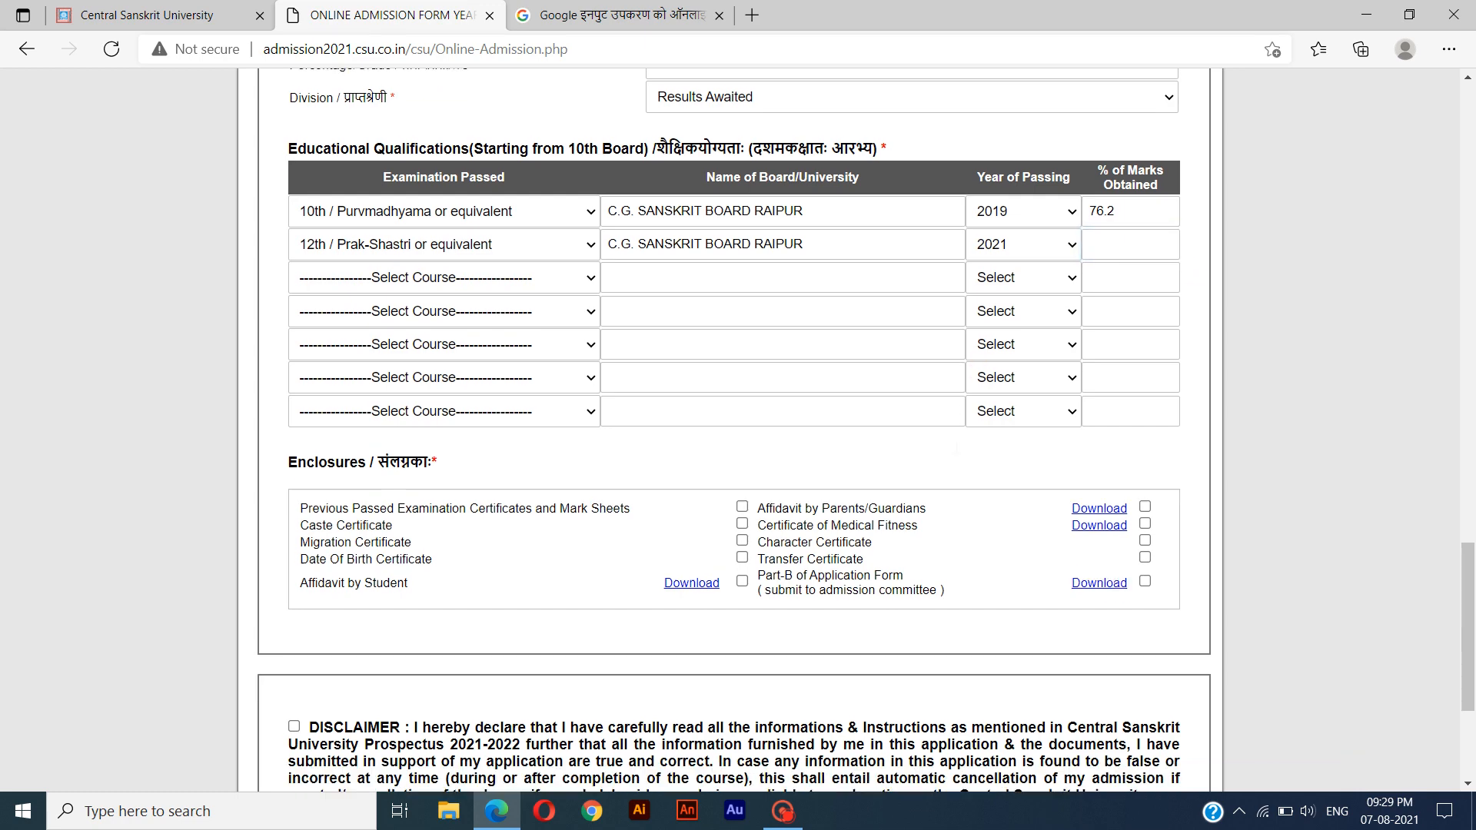
drag(283, 294, 434, 297)
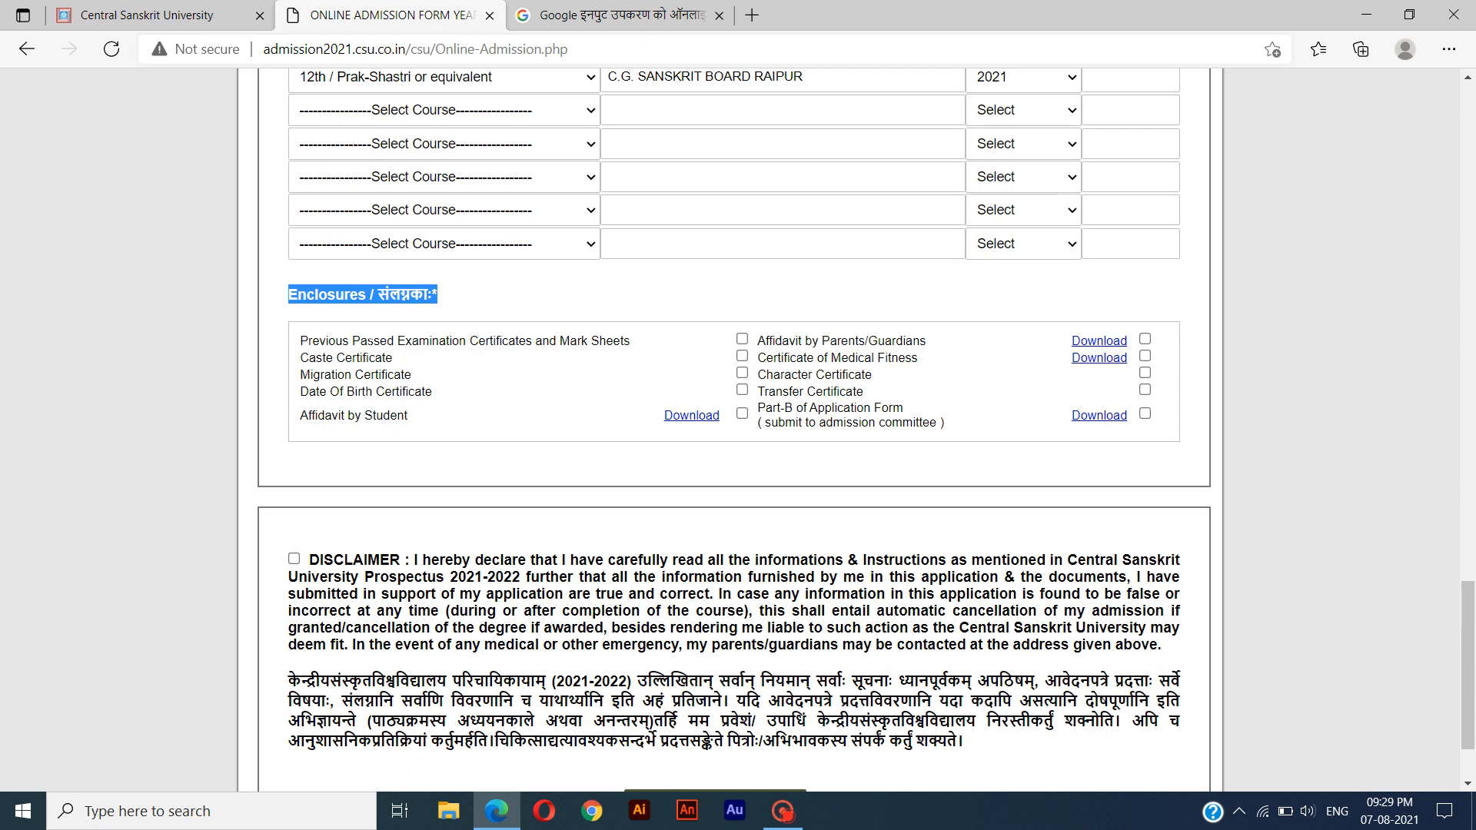
click(300, 342)
click(742, 339)
click(742, 356)
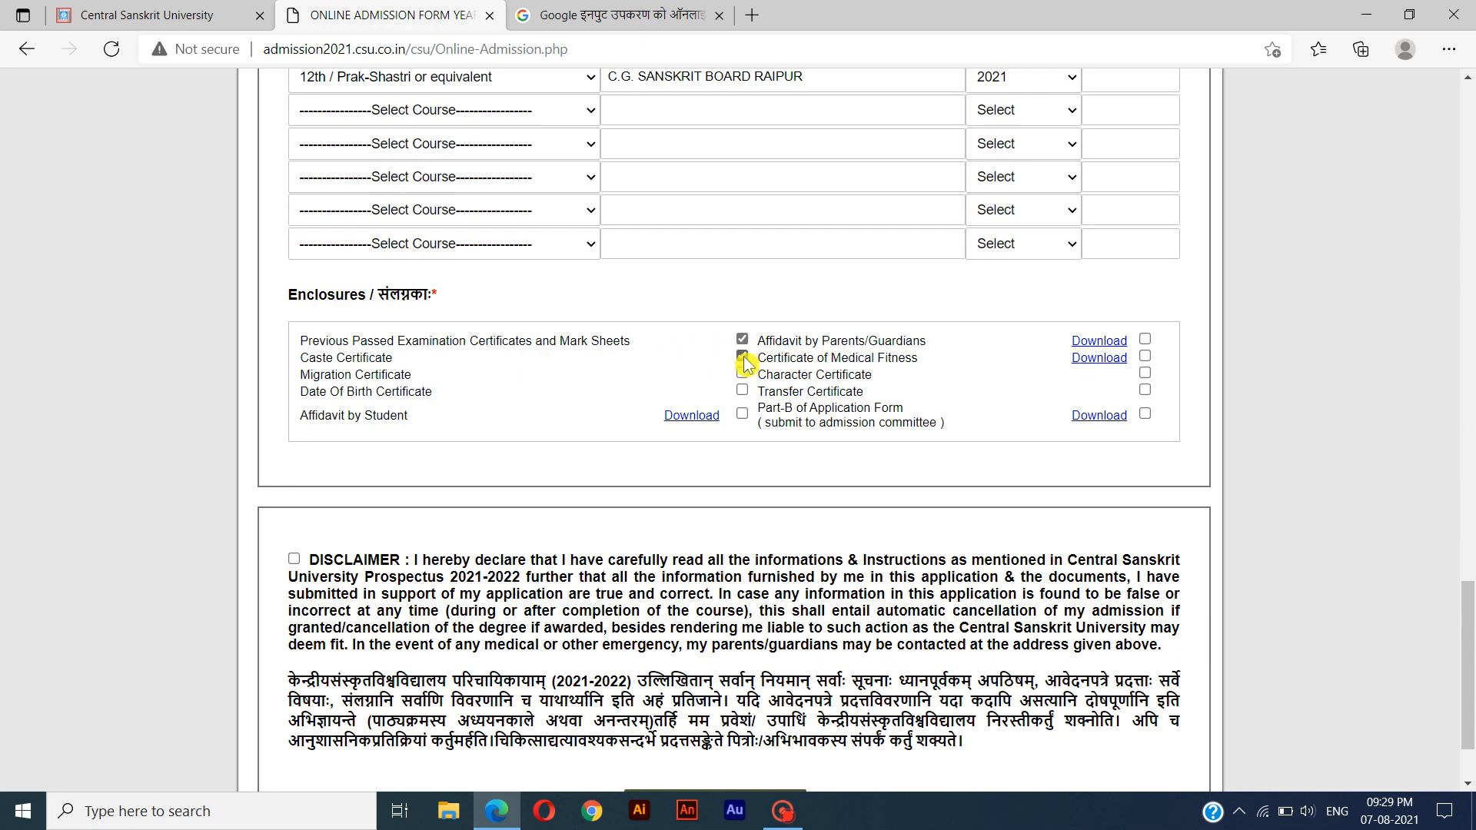
click(742, 374)
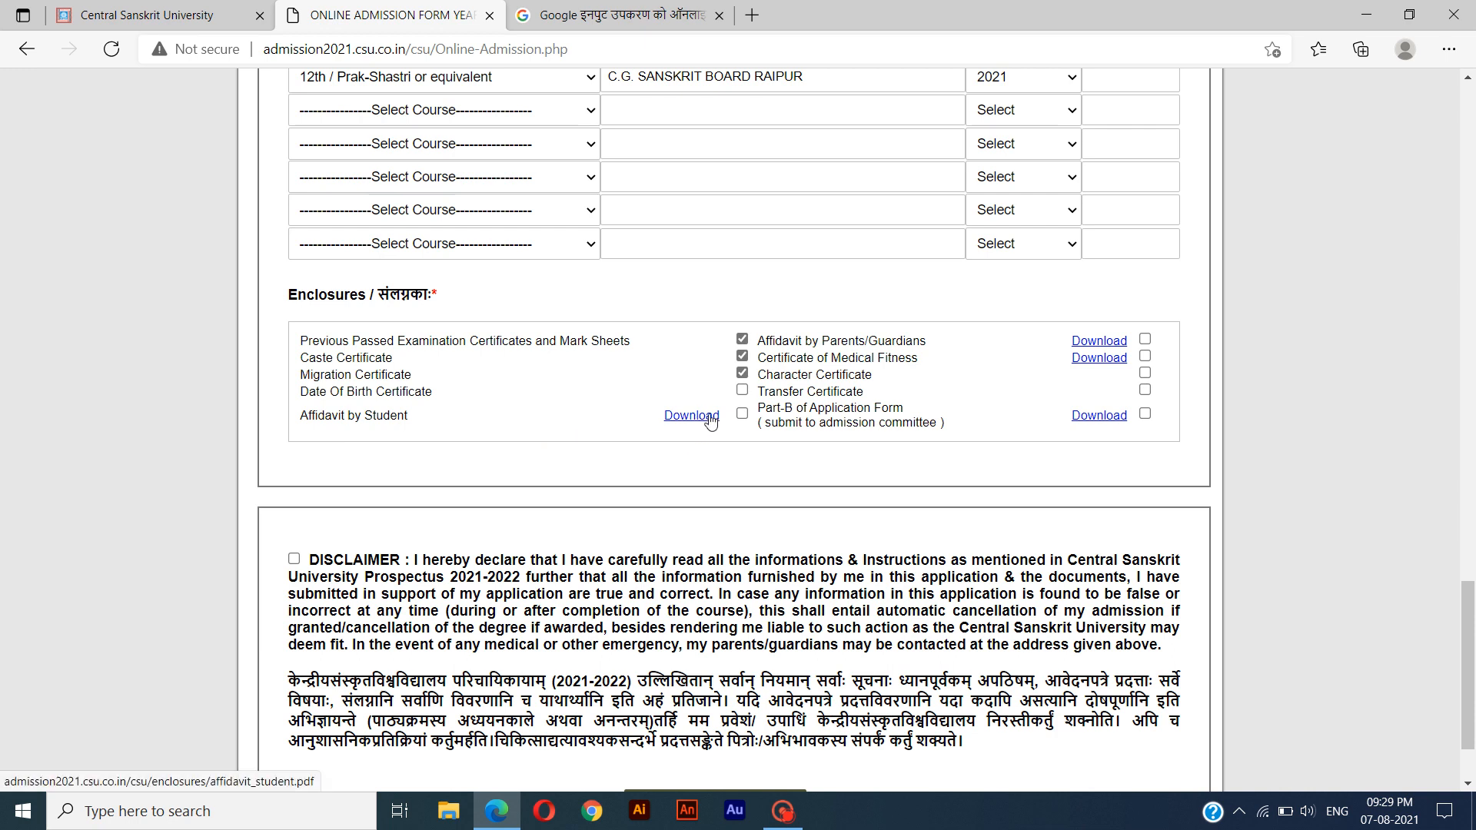
click(742, 414)
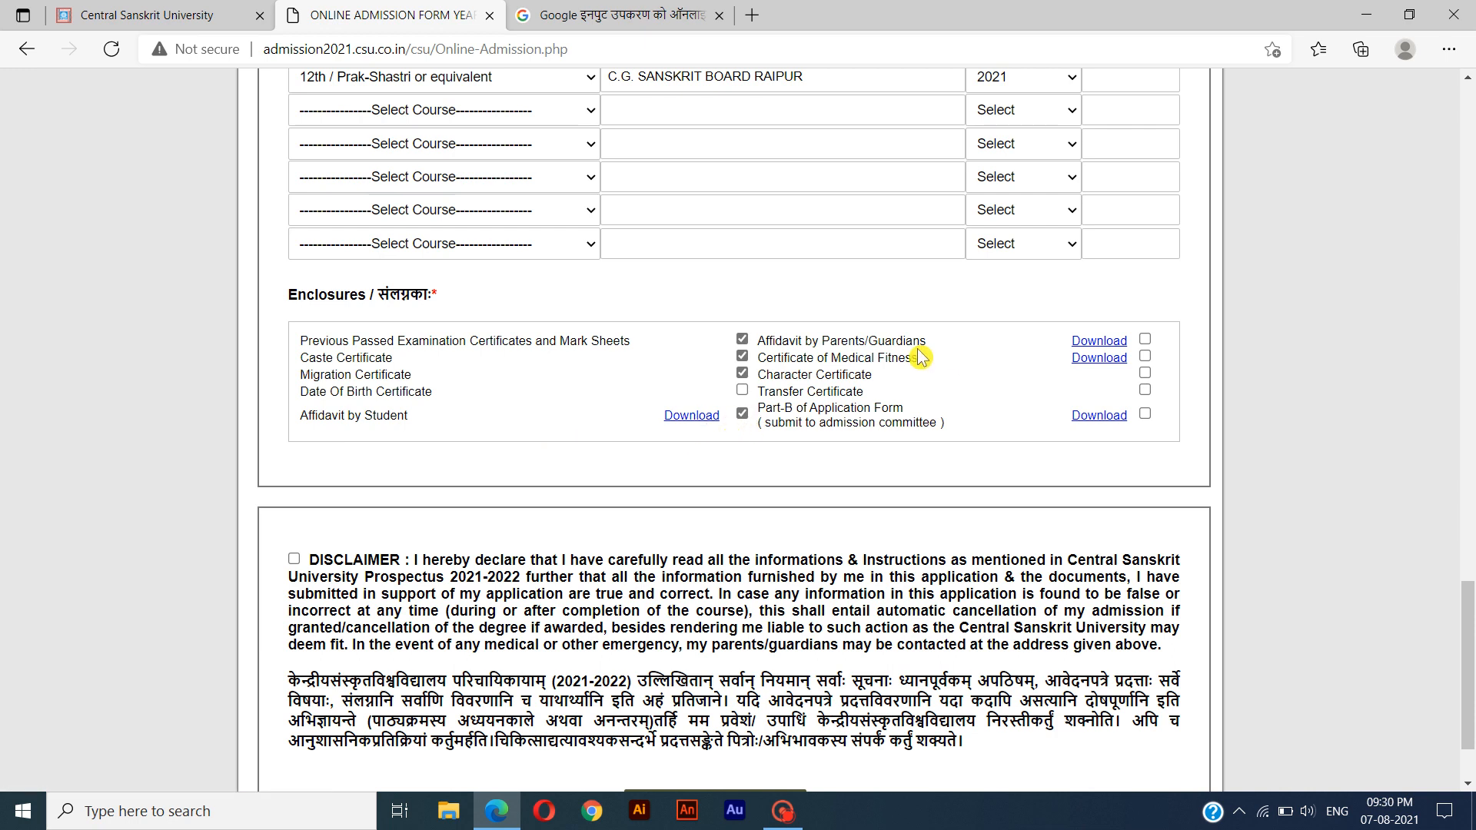
Mark the parents' affidavit, medical fitness certificate, character certificate, transfer certificate and Part-B of the application form as enclosed.
click(1145, 339)
click(1145, 358)
click(1146, 375)
click(1144, 390)
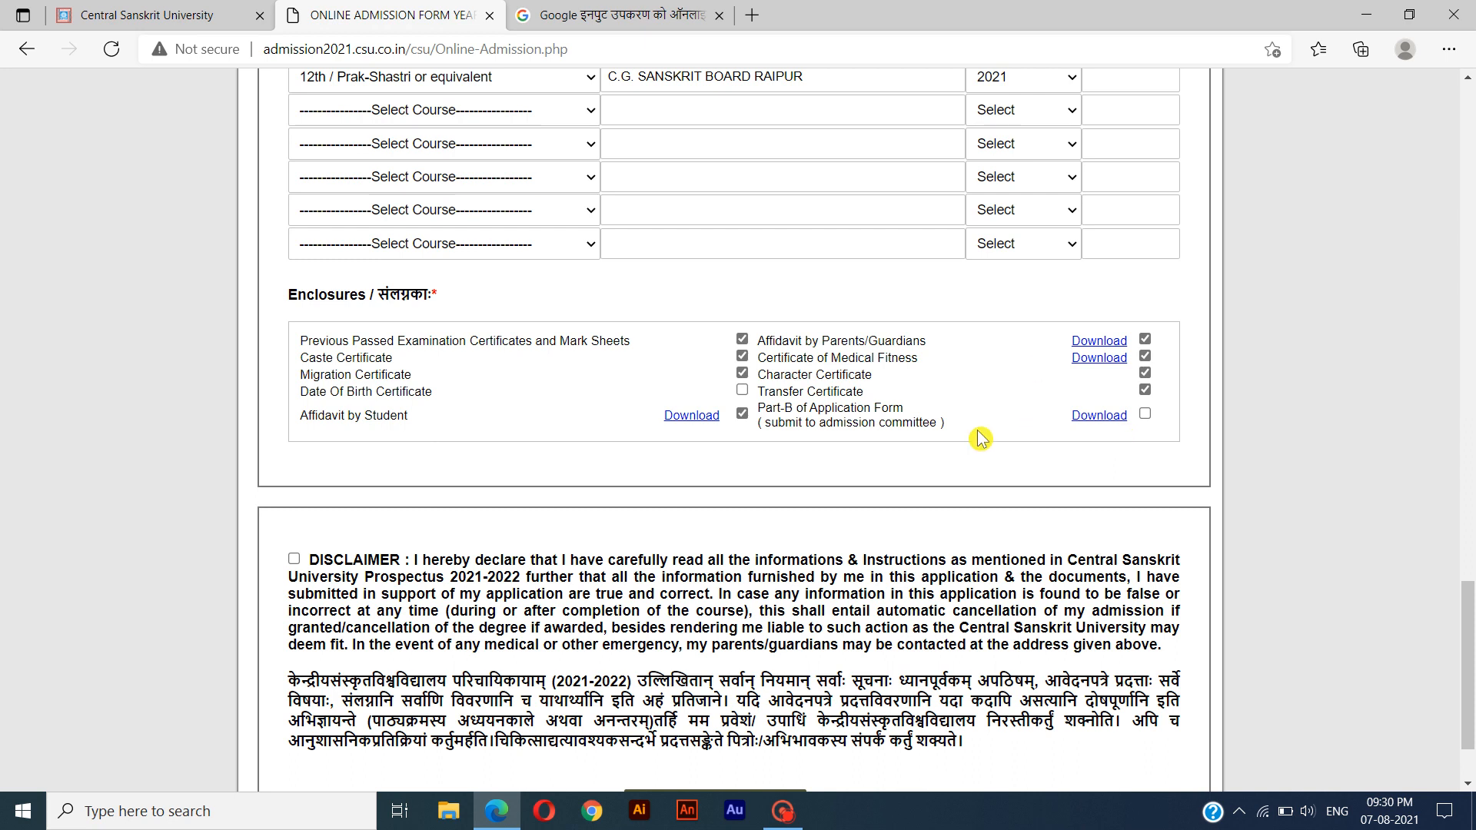
click(1143, 415)
Accept the disclaimer declaration and submit the application form.
drag(966, 743, 277, 698)
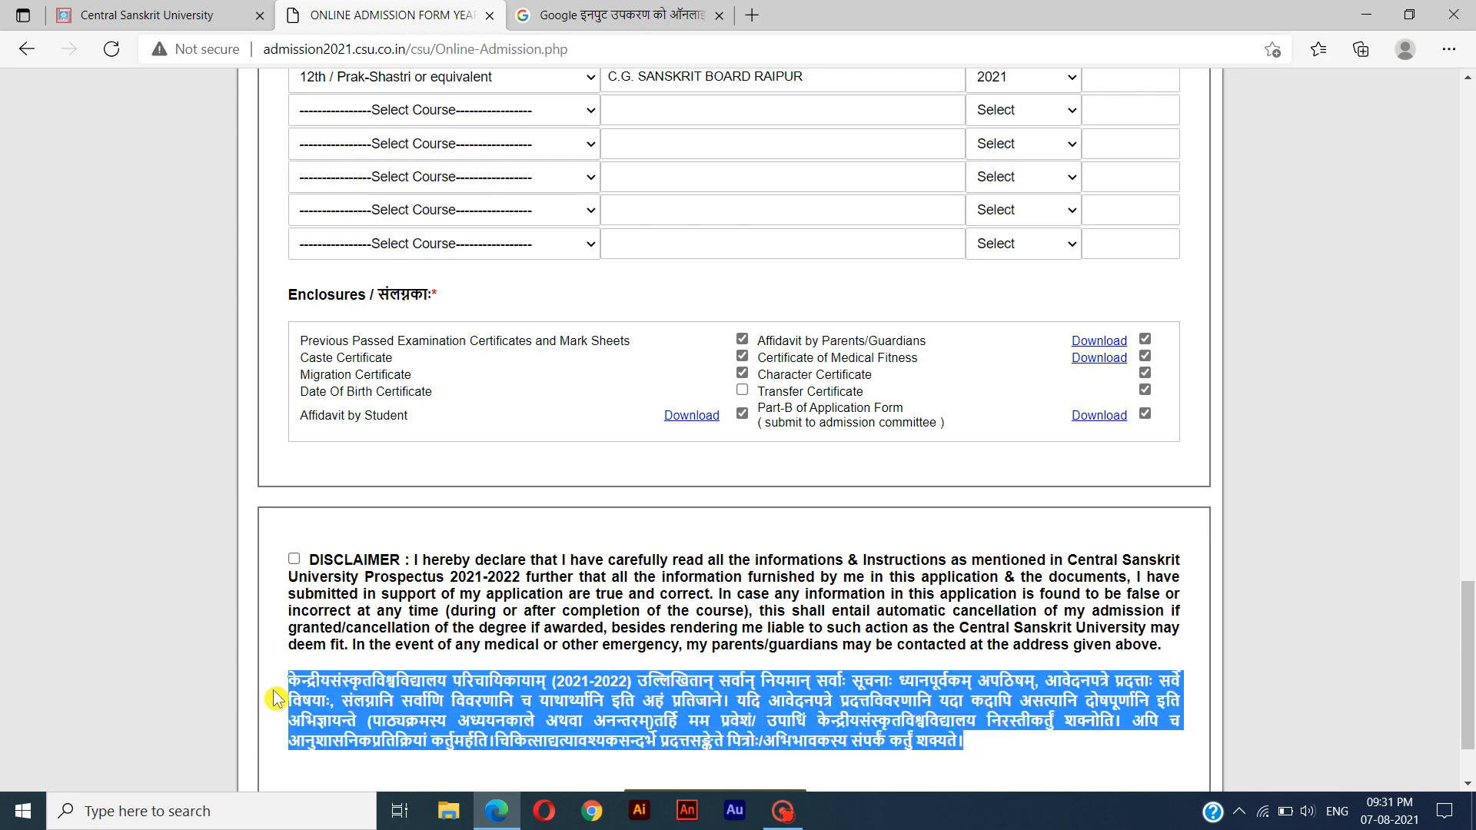
click(294, 560)
scroll(336, 702, down, 3)
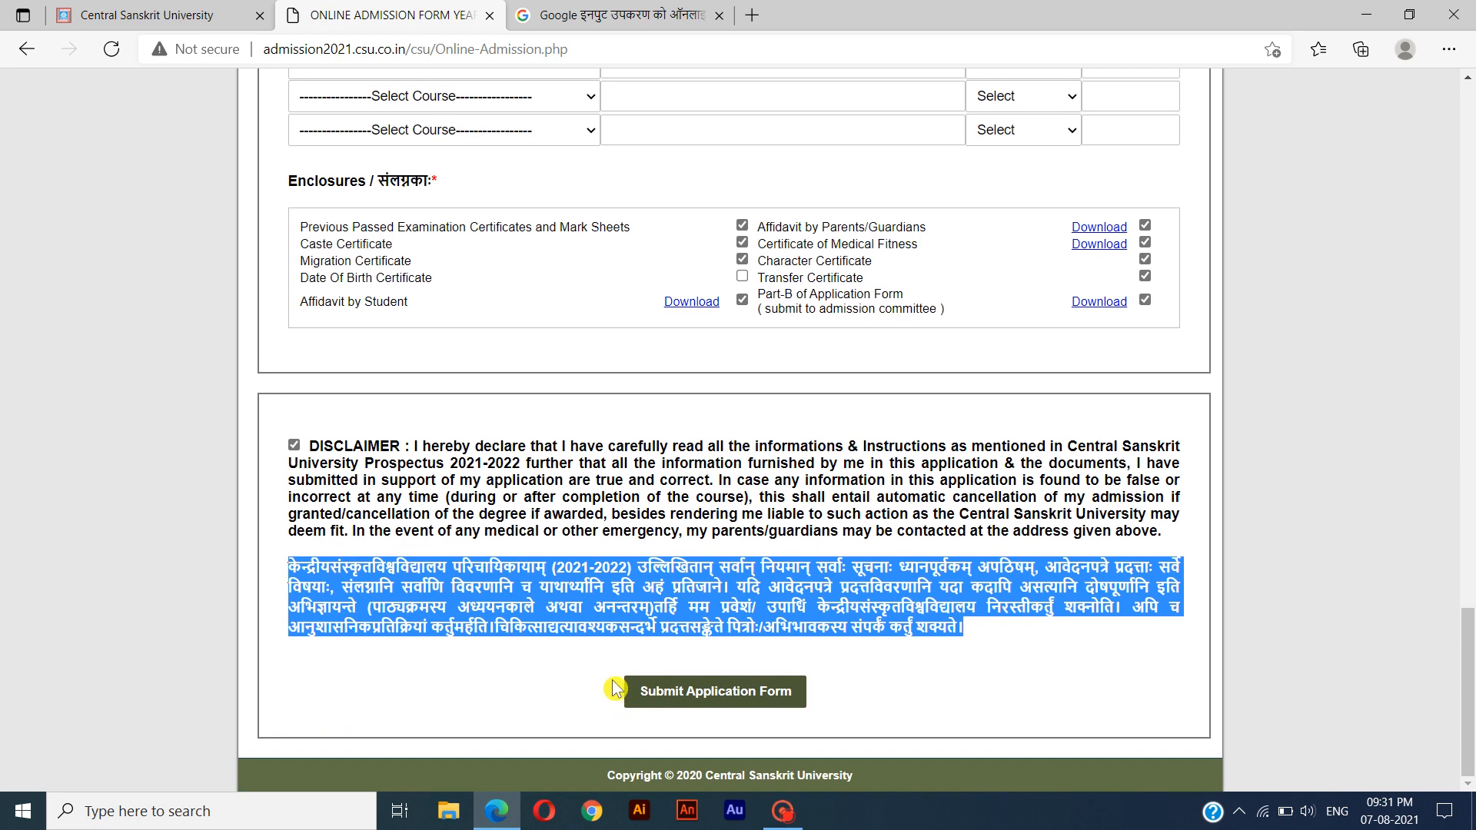
click(682, 701)
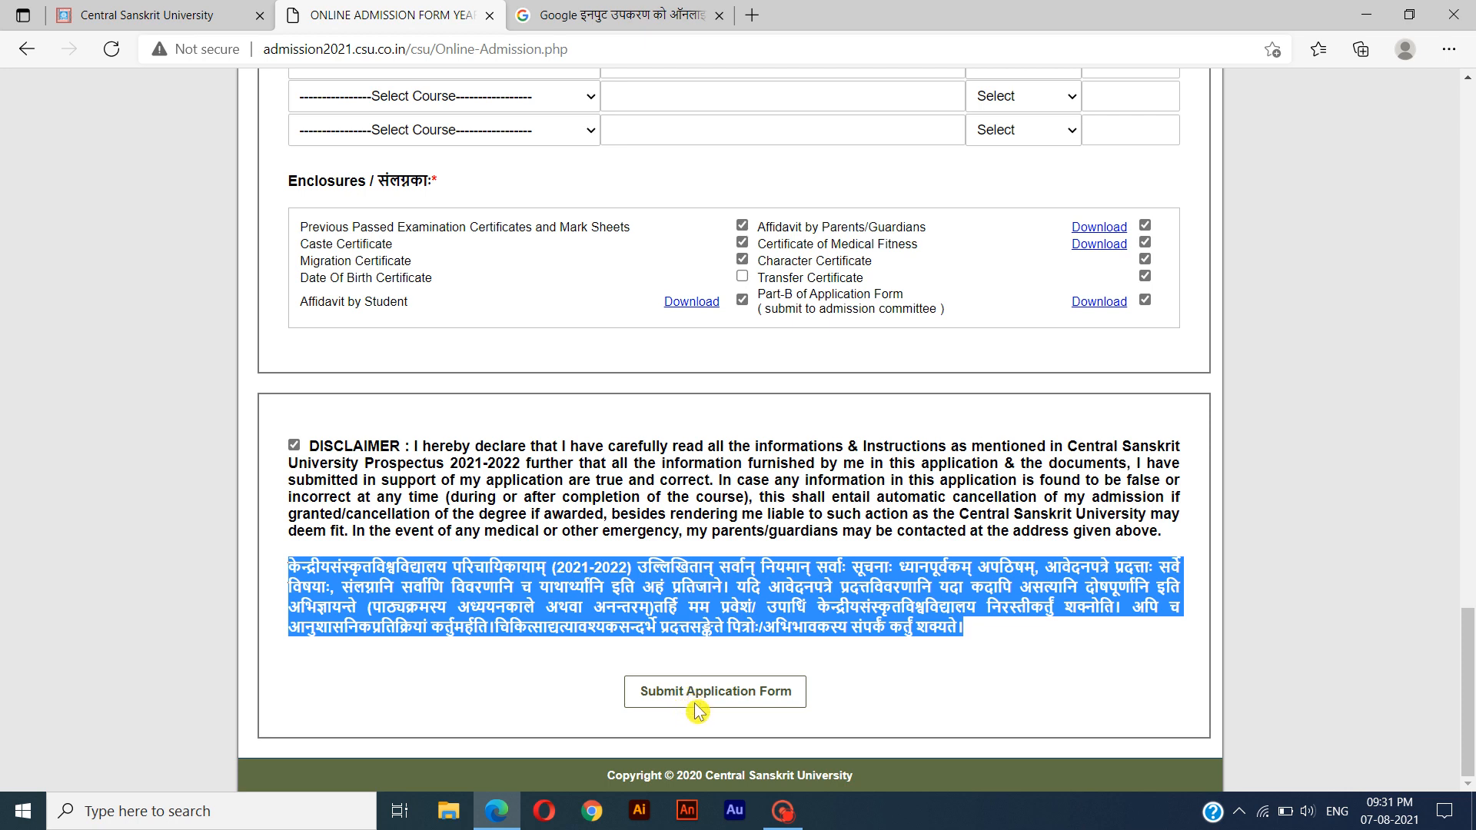
click(696, 705)
click(695, 703)
click(695, 703)
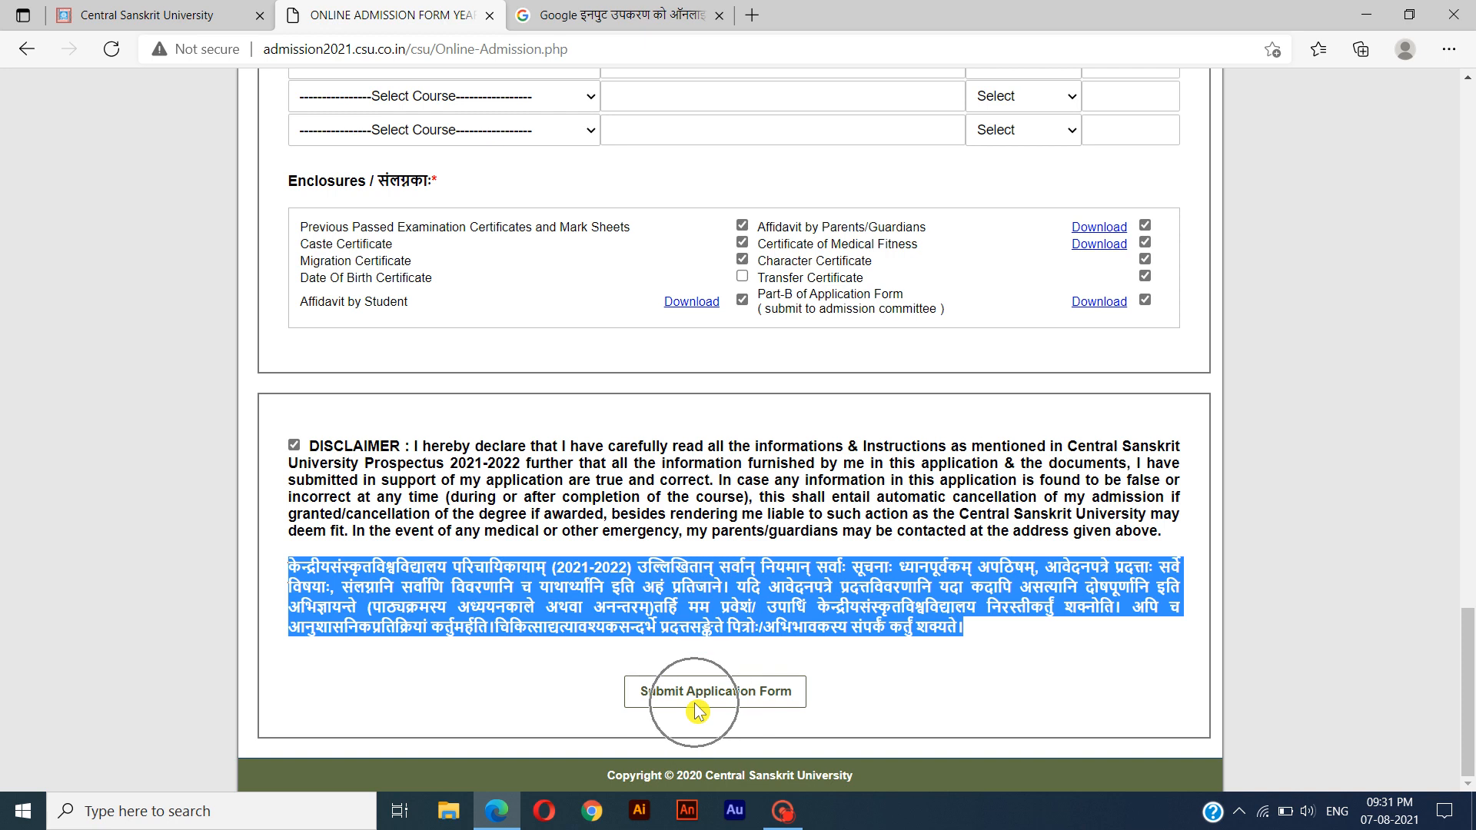